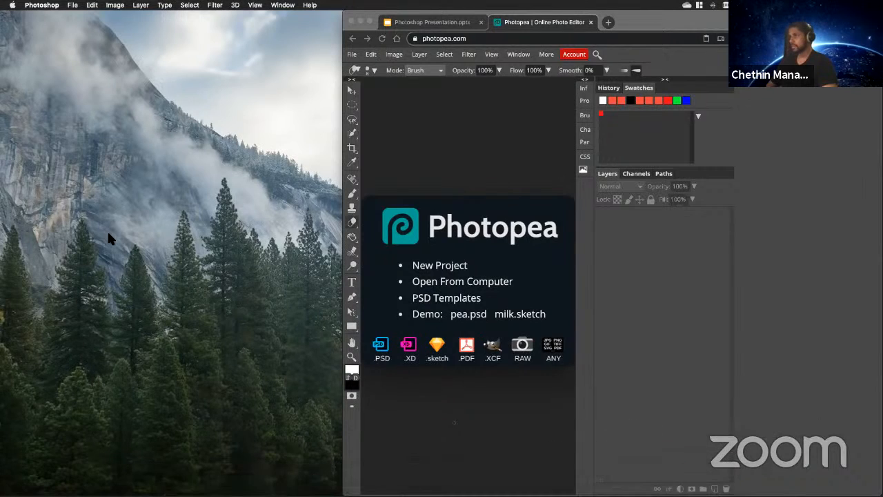
Check the open windows on the desktop and quit Adobe Photoshop.
key("ctrl+Up")
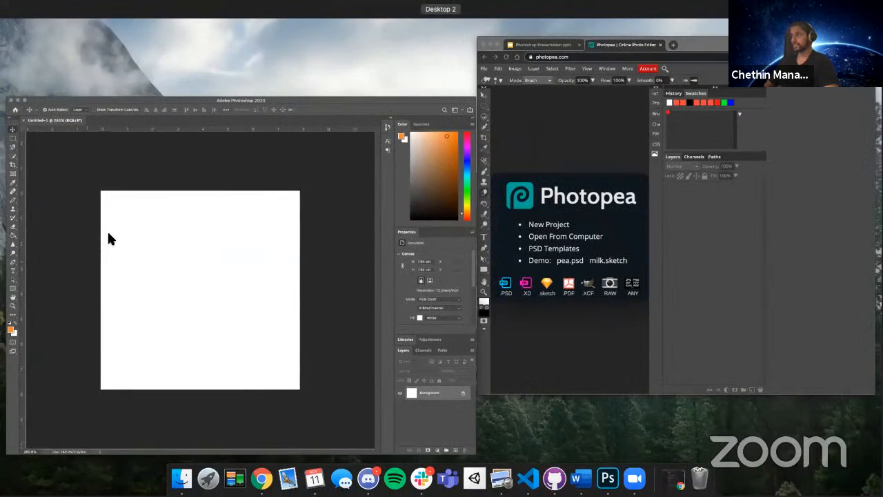
left_click(215, 166)
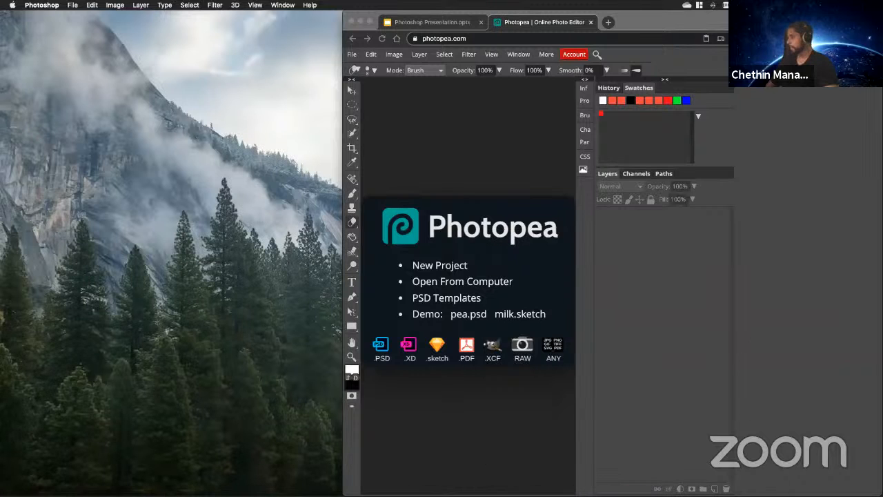
right_click(603, 470)
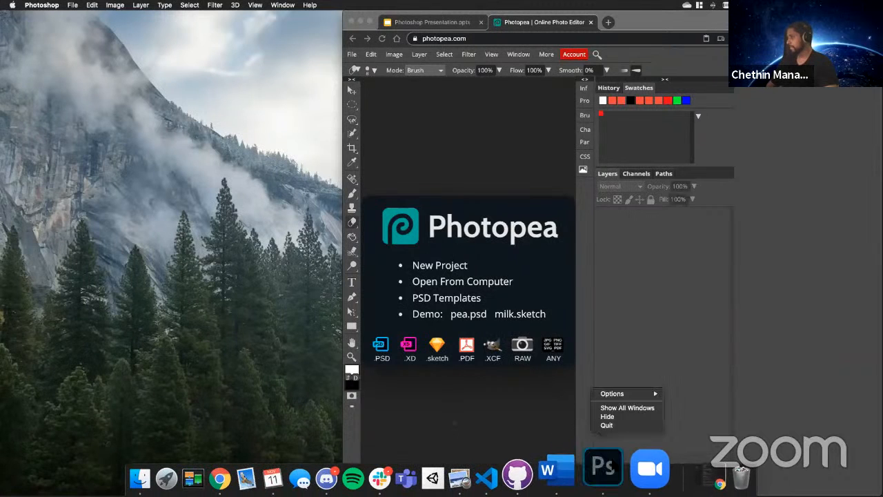
left_click(613, 425)
Relaunch Adobe Photoshop 2020 through a system-wide search and bring its empty workspace to the front.
key("super+space")
type("pho")
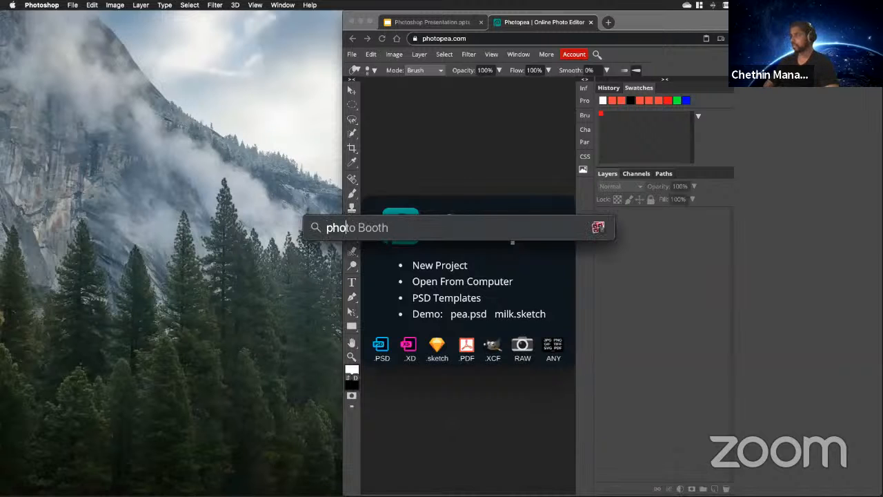
type("t")
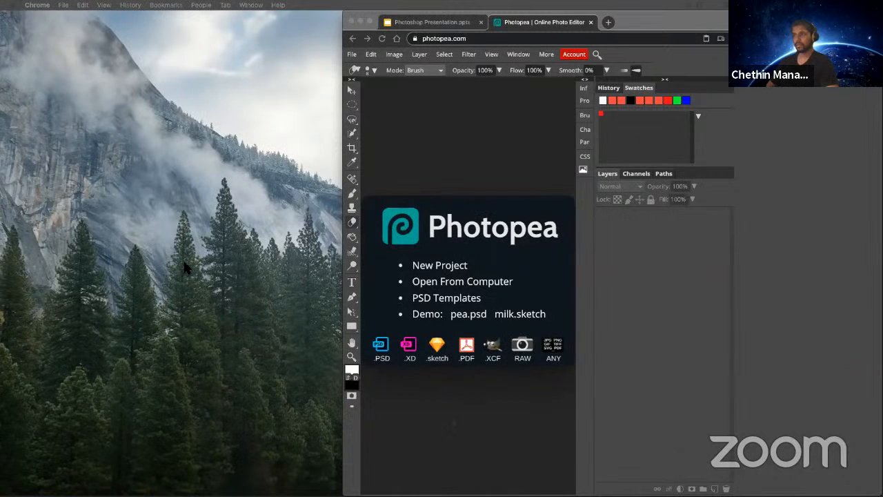
key("super+space")
type("photosh")
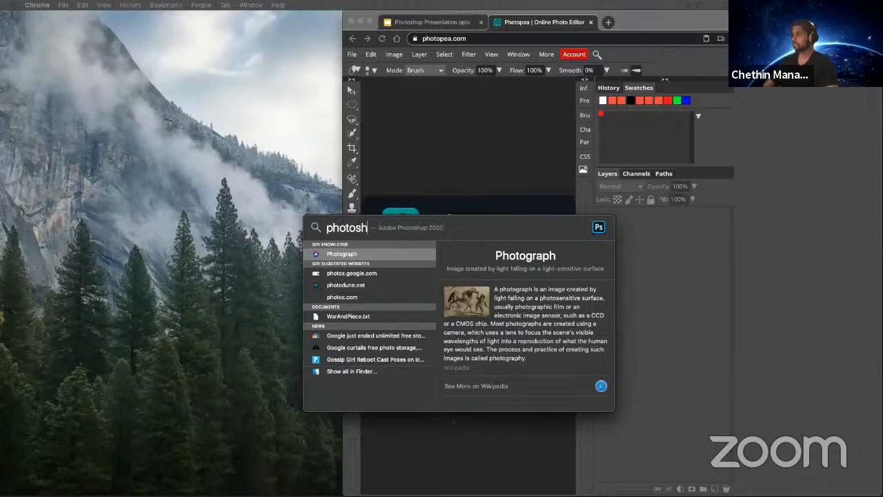
key("Escape")
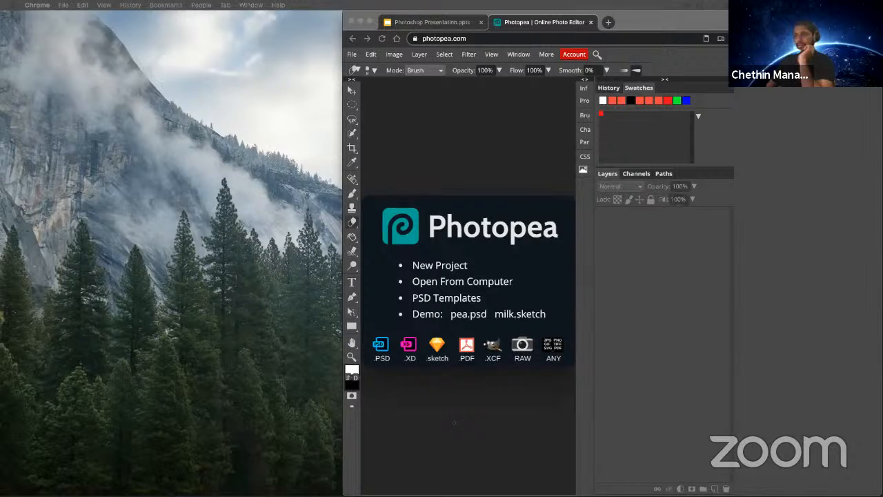
key("super+Tab")
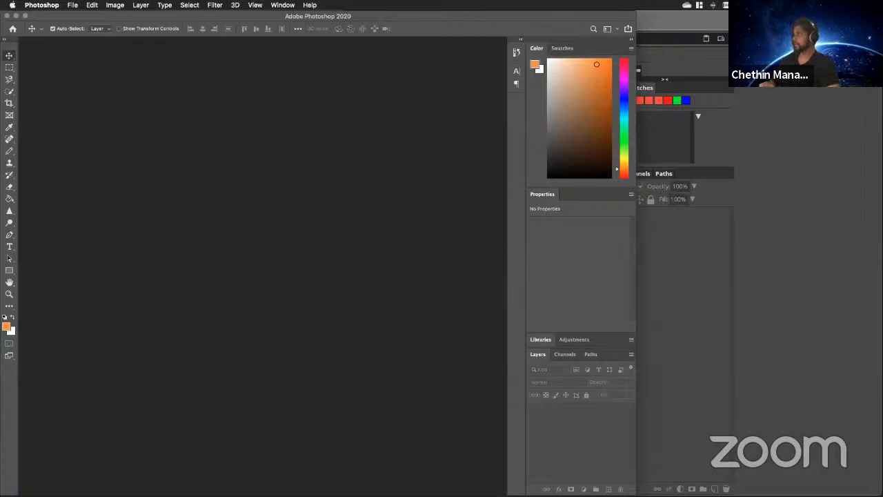
Compare Photoshop's tools and menus with Photopea's by alternating between the two windows, and close the Photoshop window.
key("super+Tab")
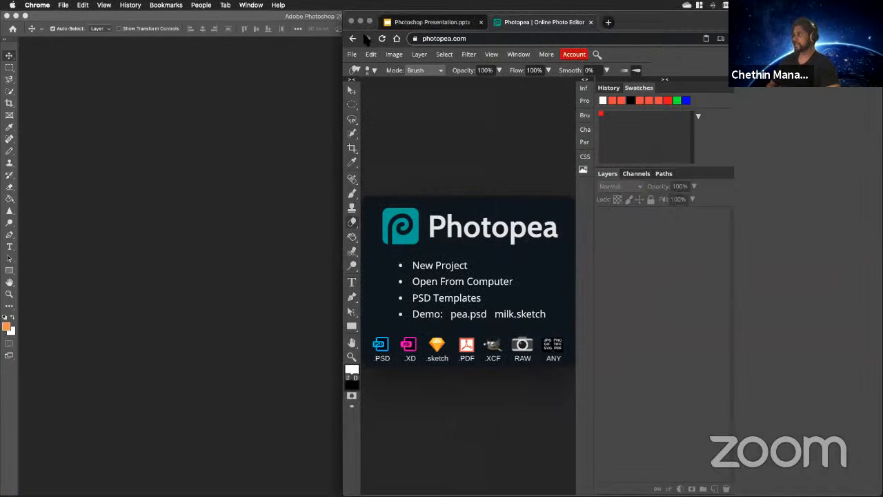
left_click(296, 19)
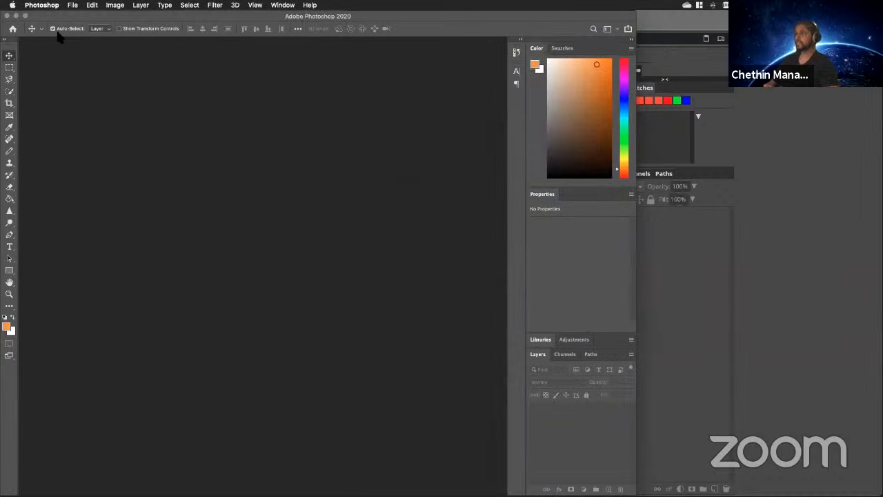
left_click(658, 29)
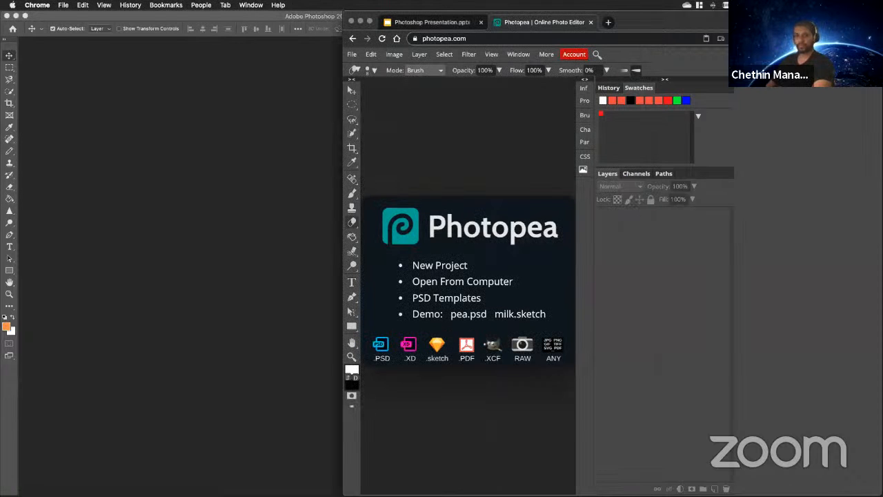
left_click(236, 78)
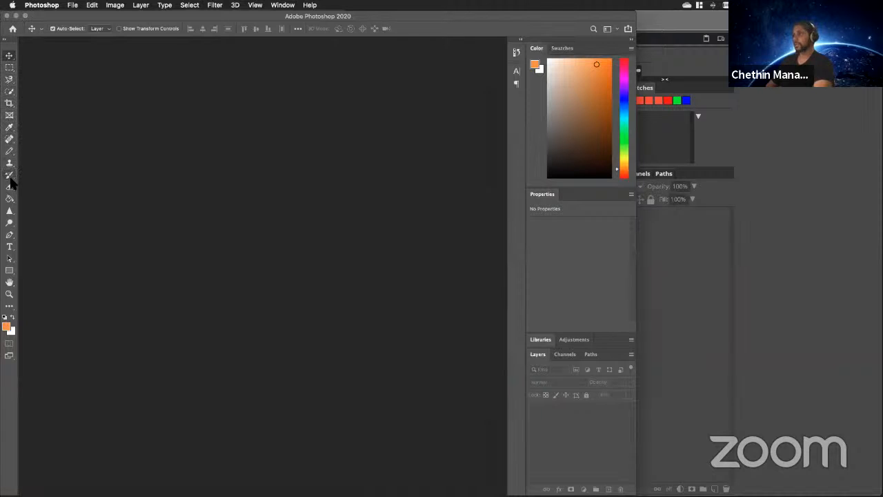
left_click(708, 251)
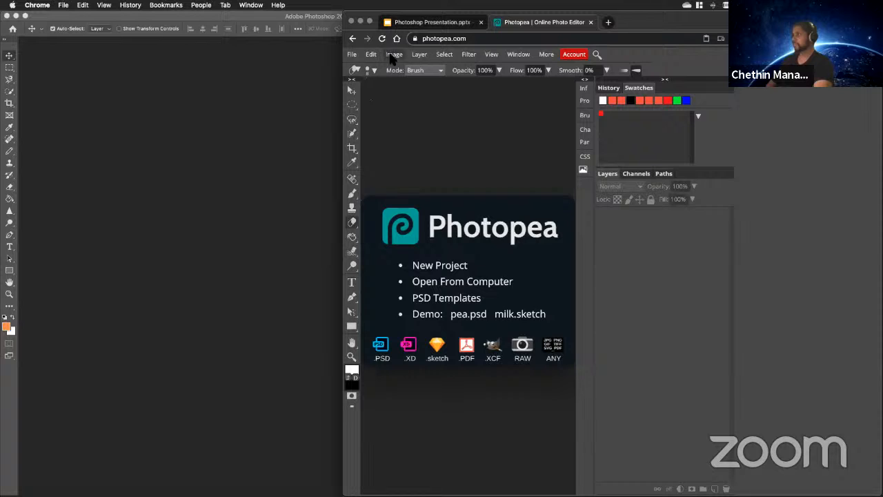
left_click(235, 56)
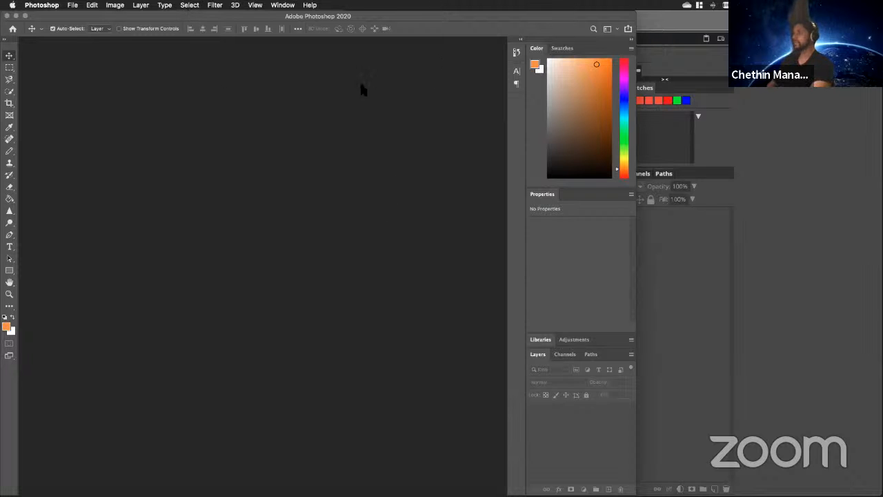
left_click(6, 16)
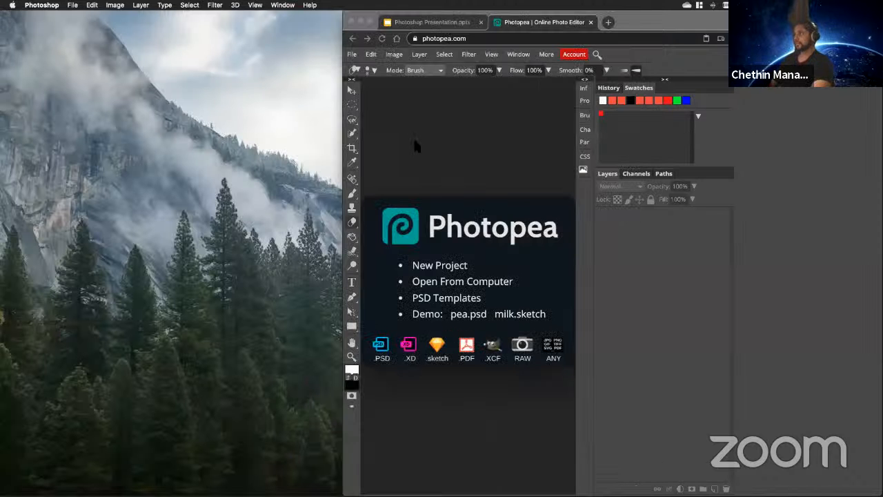
Widen the browser window and point out the Google Drive link on the presentation's "Let's get started" slide.
left_click_drag(245, 157, 69, 158)
left_click(181, 23)
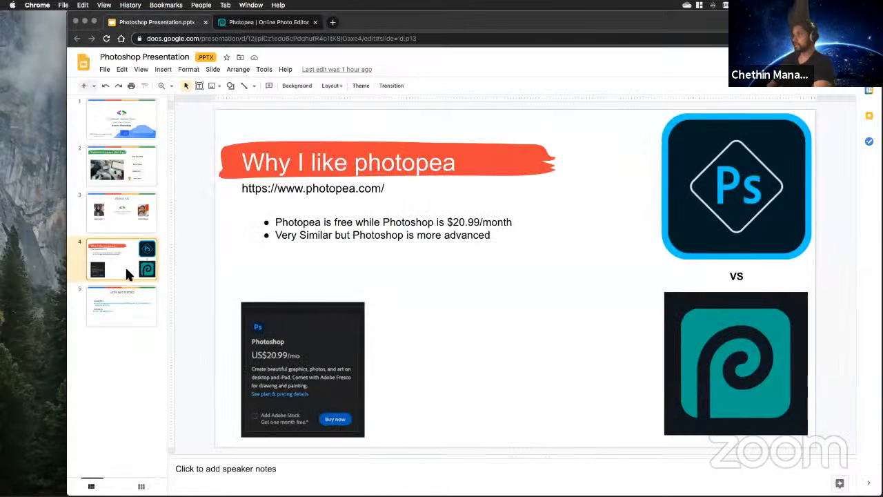
left_click(135, 297)
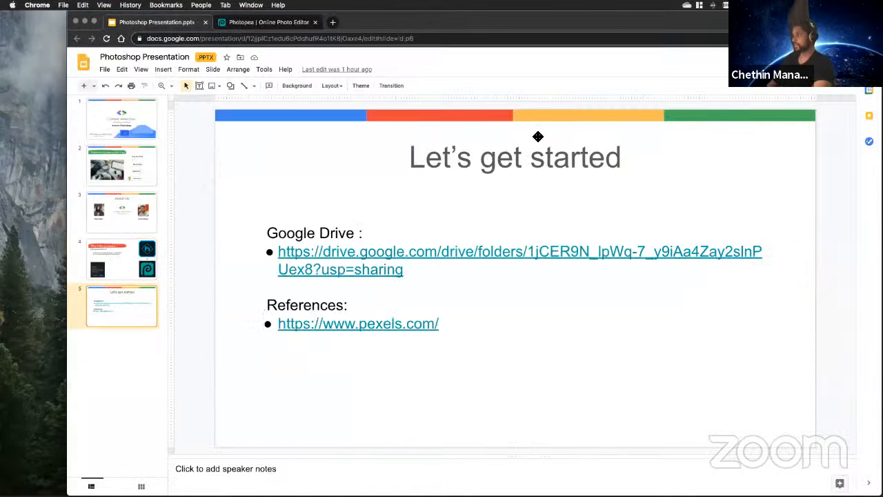
left_click(409, 272)
left_click_drag(409, 272, 278, 252)
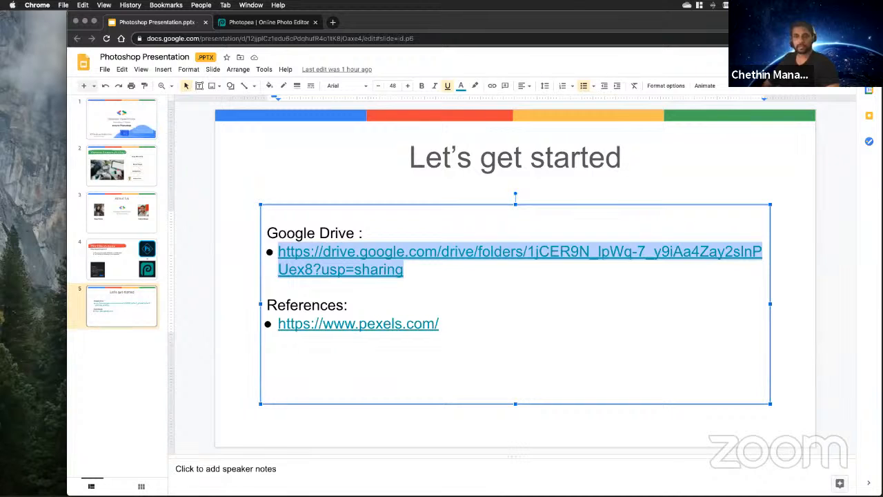
left_click(381, 305)
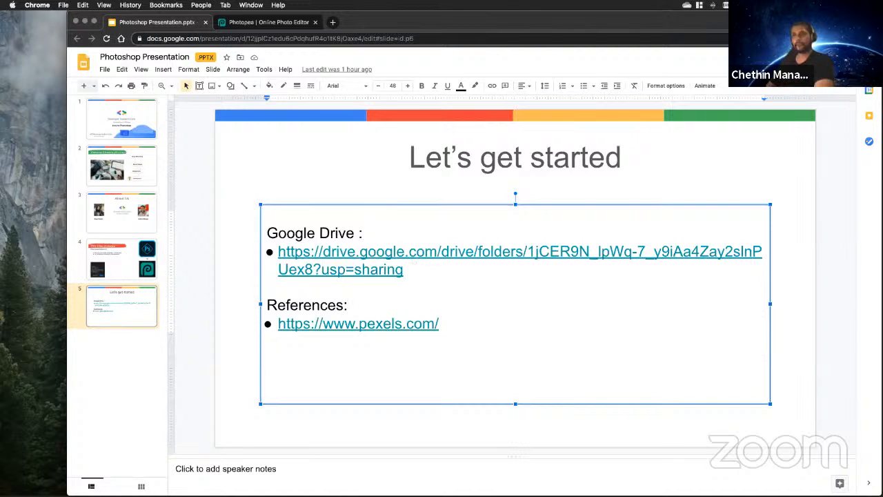
Return to Photopea with its browser window widened to the edge of the screen, and quit Photoshop.
left_click(269, 22)
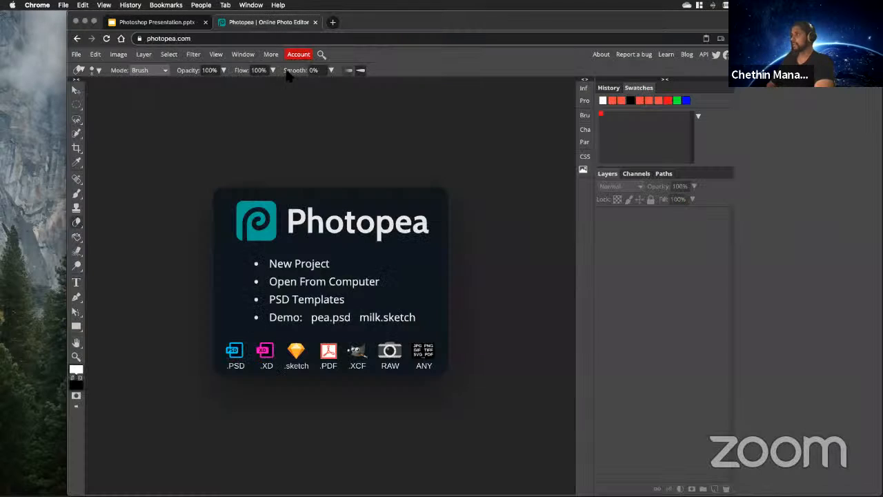
left_click_drag(69, 72, 2, 72)
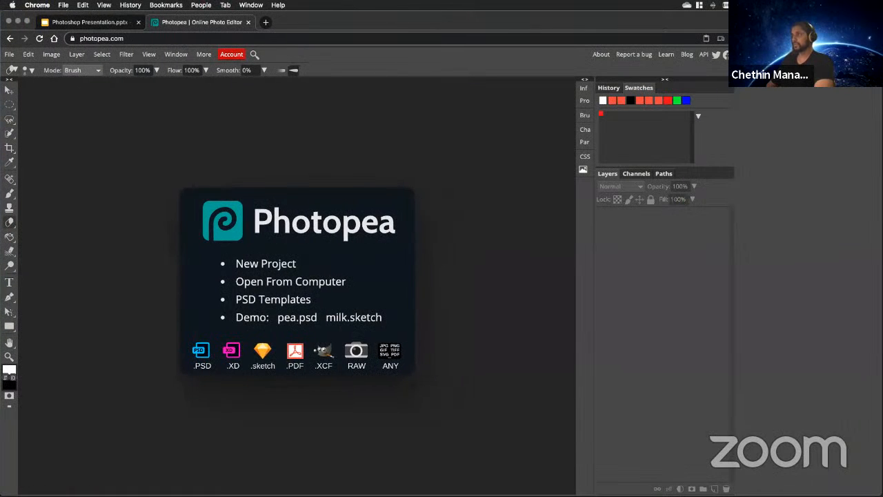
right_click(635, 468)
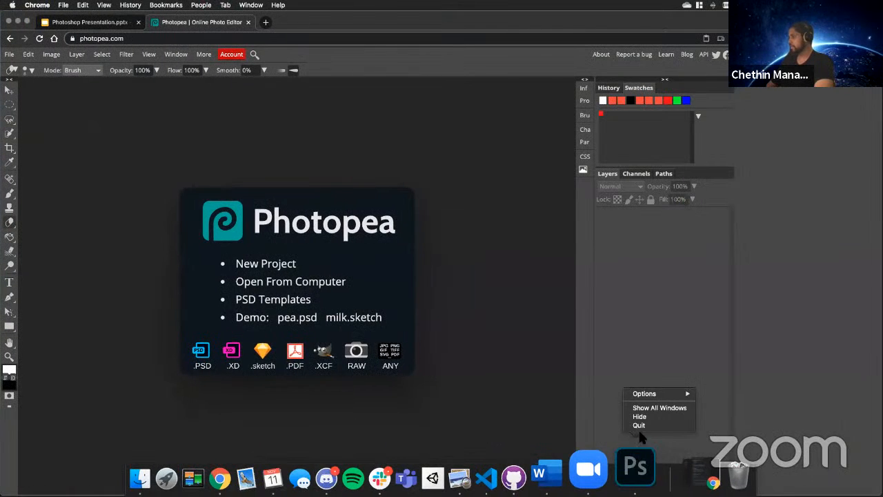
left_click(639, 425)
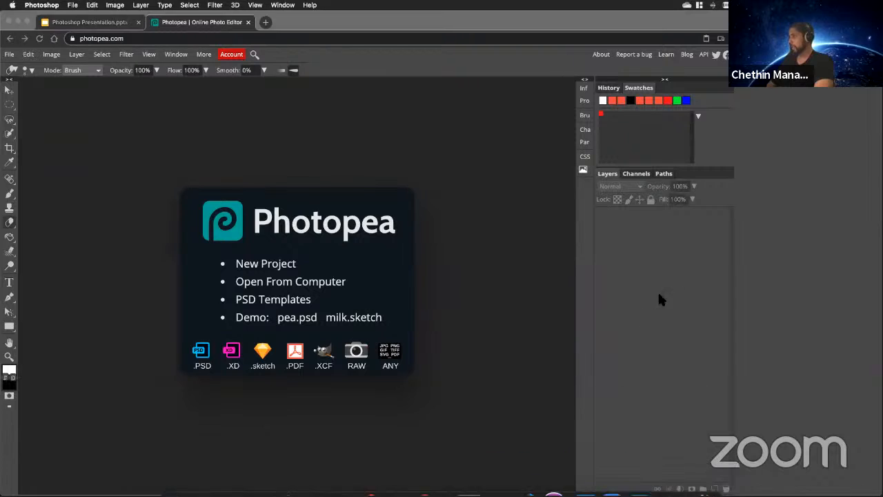
Create a new Photopea project 1000 px wide and 1000 px high at 72 DPI with a white background.
left_click(11, 55)
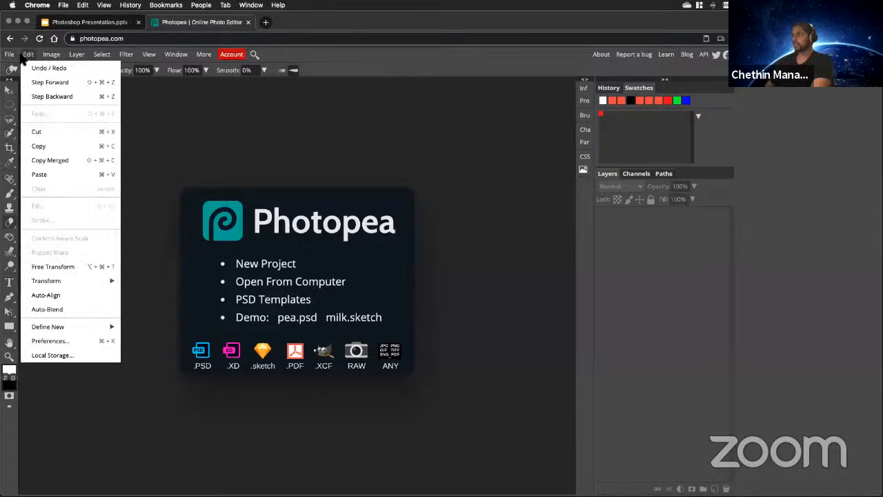
left_click(17, 68)
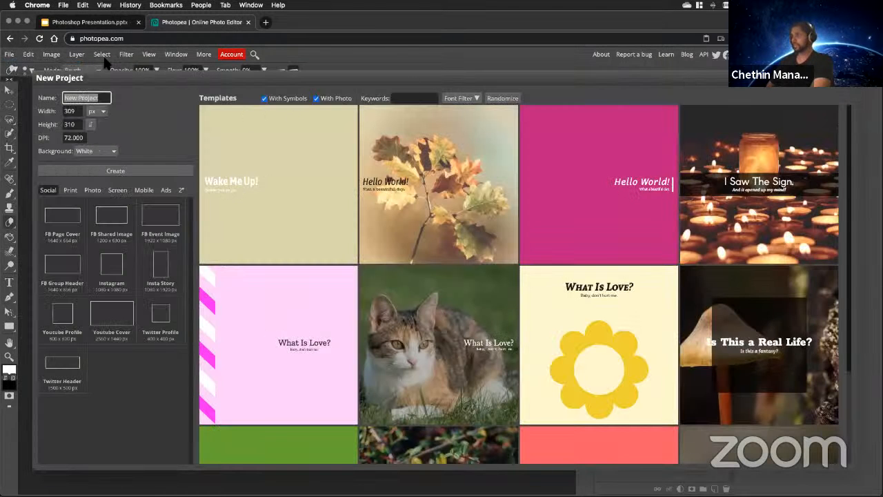
left_click(76, 112)
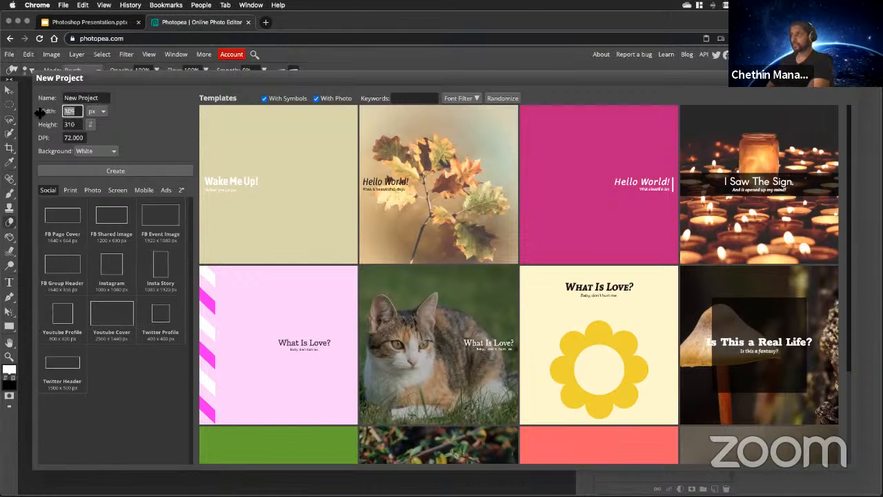
type("1000")
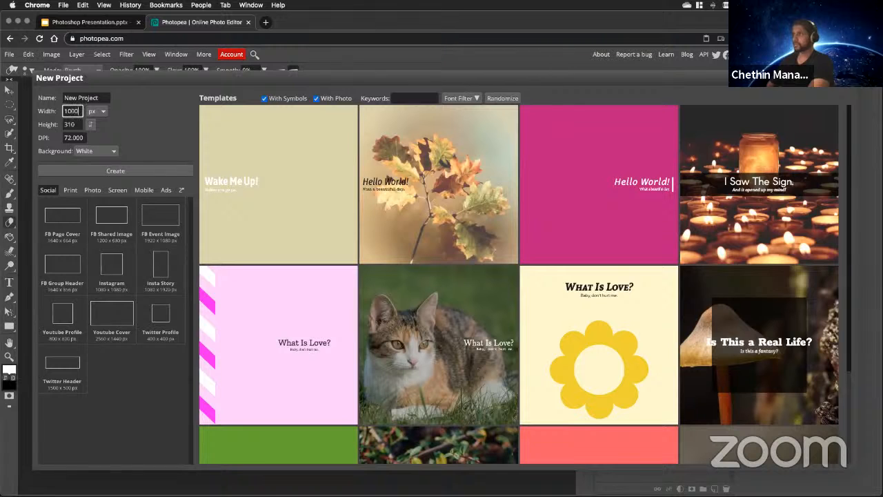
key("Tab")
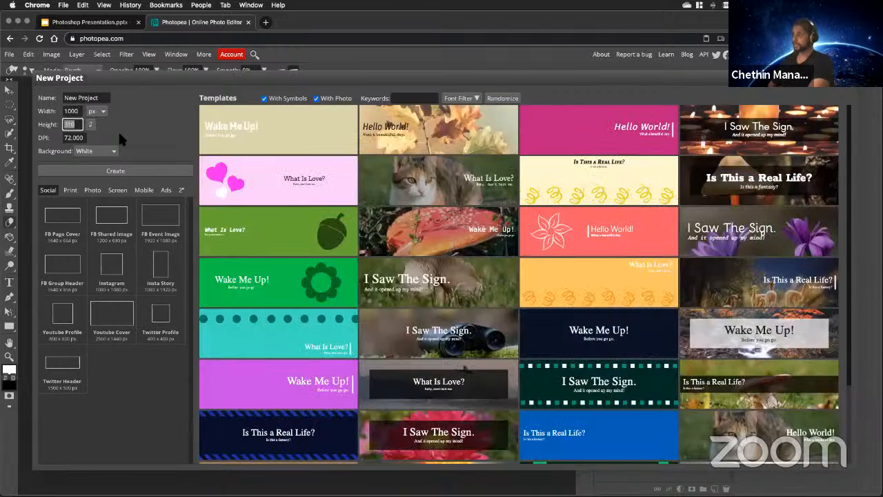
type("1000")
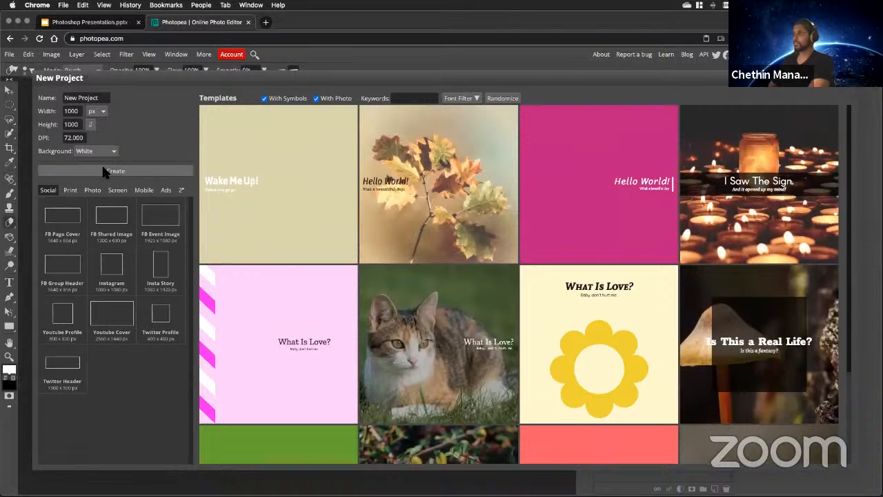
left_click(157, 170)
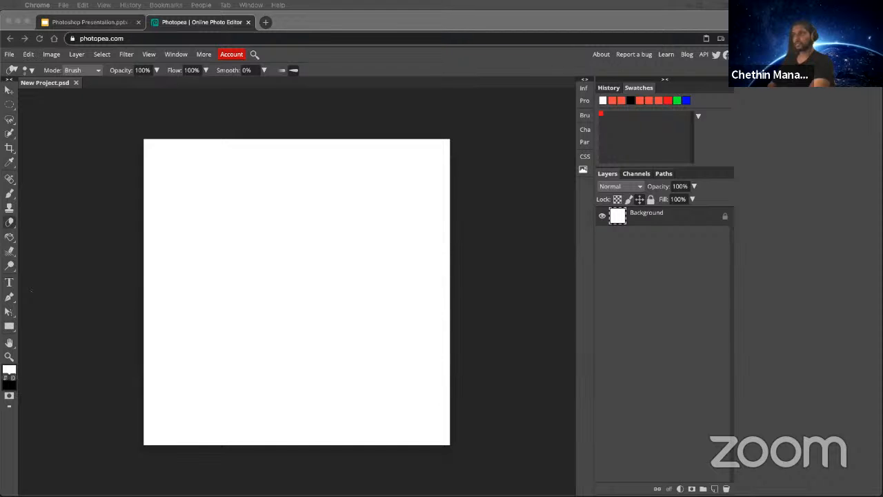
Examine the title, shapes and club logo of banner.png in Preview as the reference design, and return to Photopea.
left_click_drag(0, 50, 649, 33)
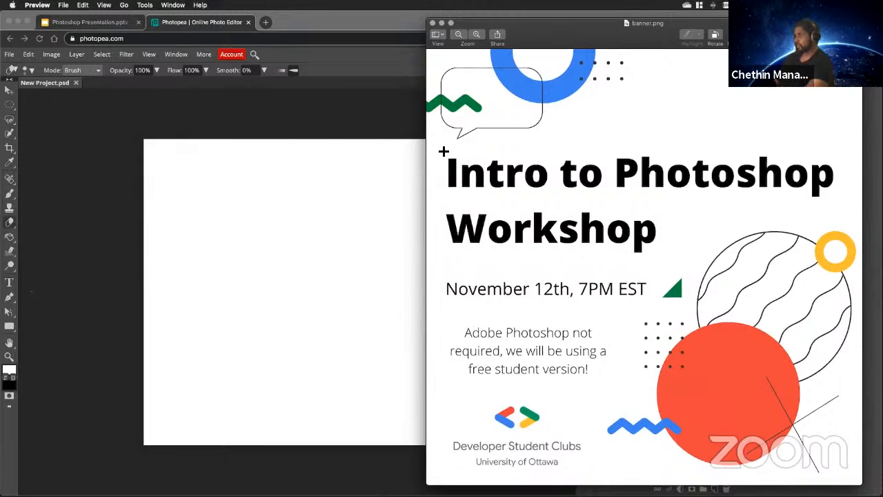
left_click_drag(444, 151, 825, 255)
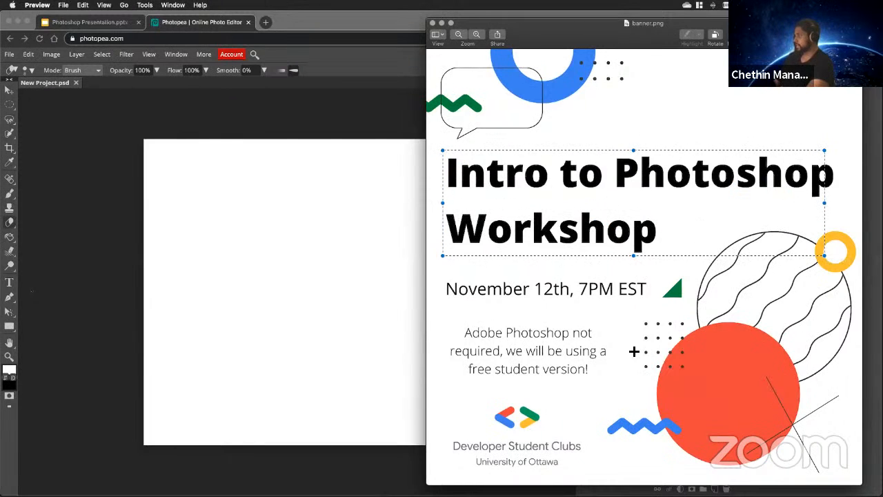
left_click_drag(647, 321, 781, 434)
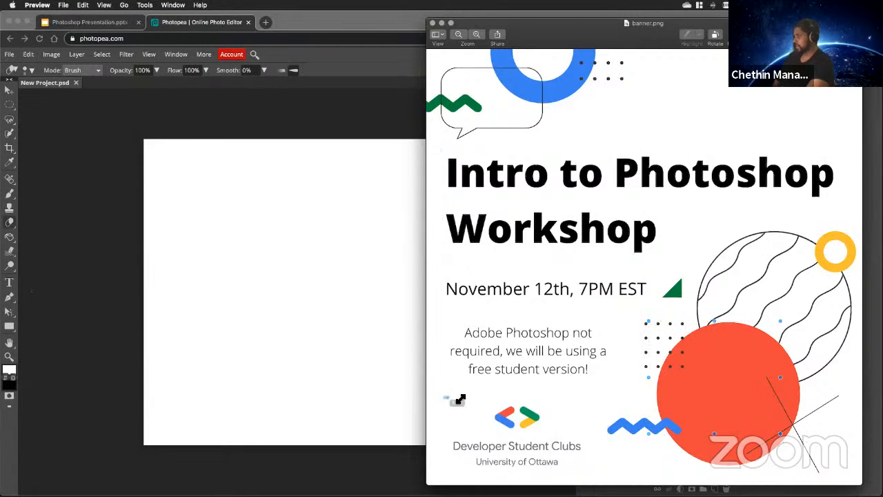
left_click_drag(460, 399, 591, 476)
left_click(595, 472)
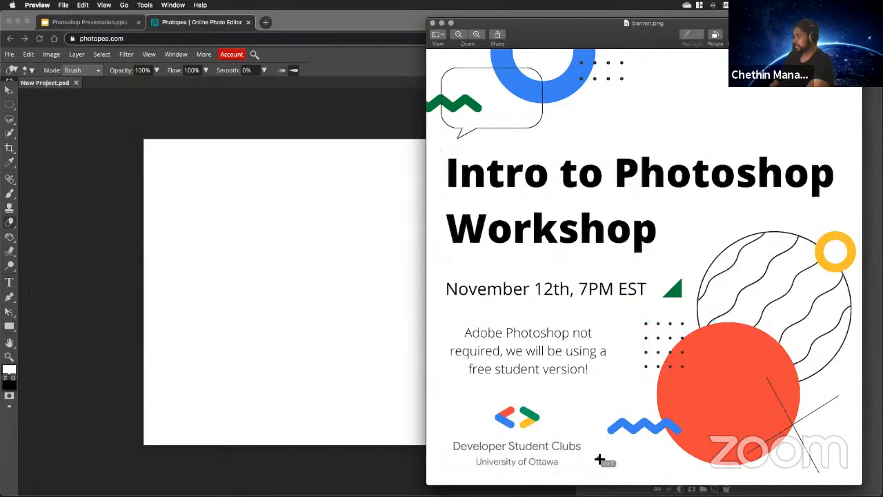
left_click(311, 119)
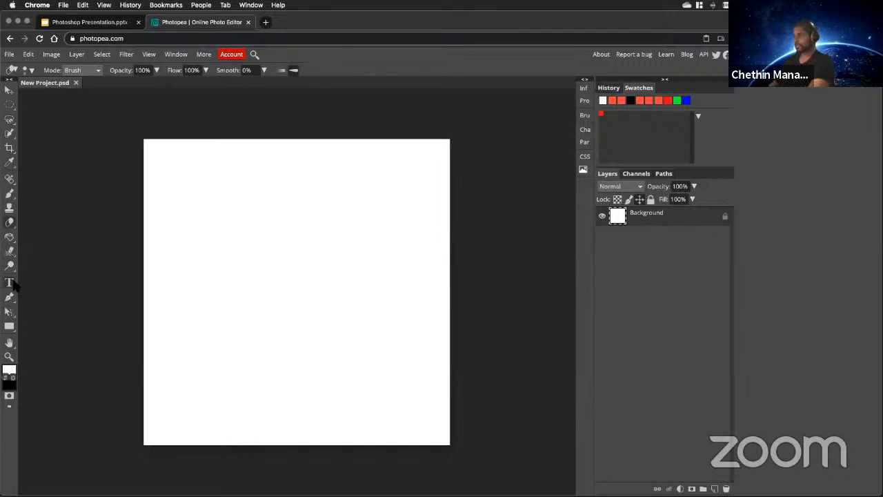
Add a two-line text layer in the upper part of the canvas reading "Intro to Photoshoop" and "Workshop".
left_click(10, 282)
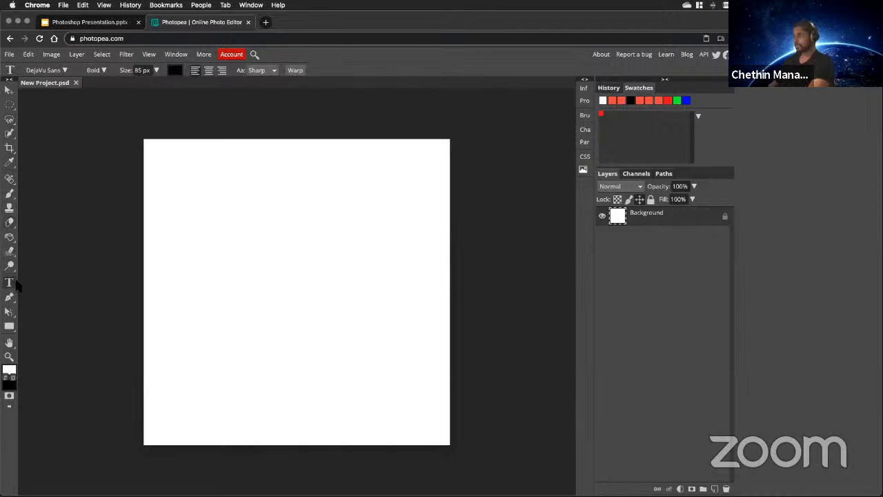
left_click(267, 214)
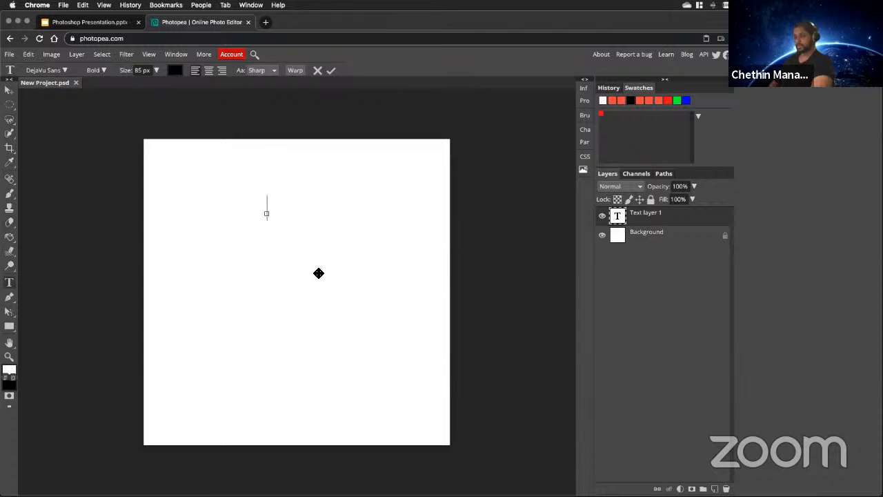
type("Intro to")
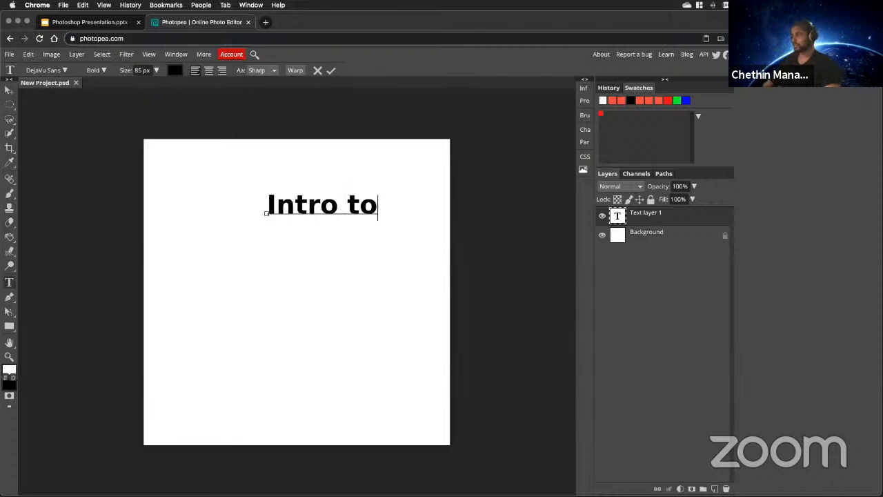
type(" Phot")
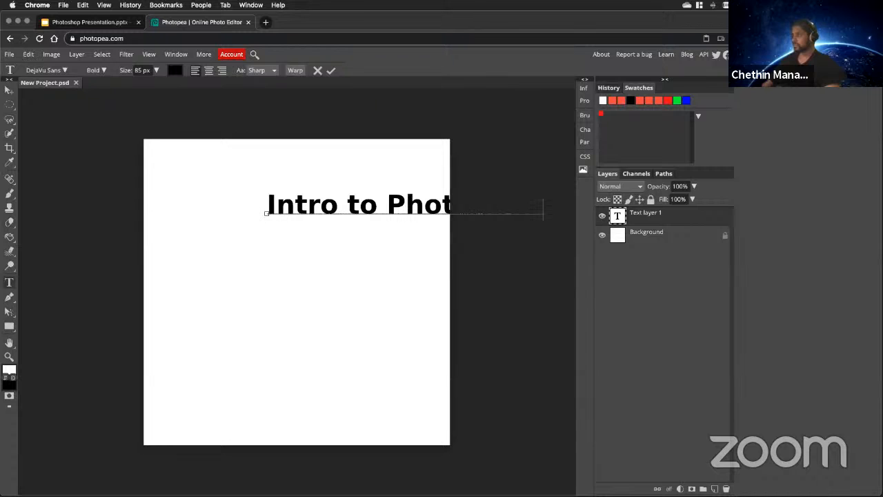
type("oshoop")
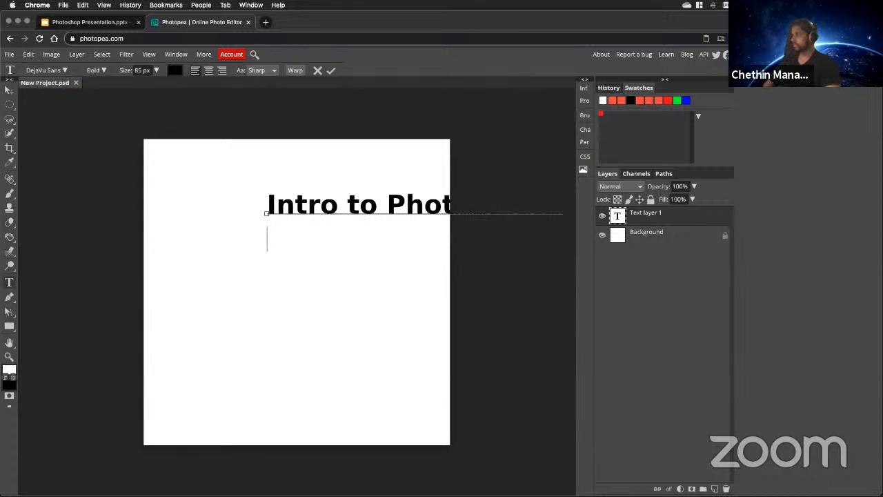
type("Worksho")
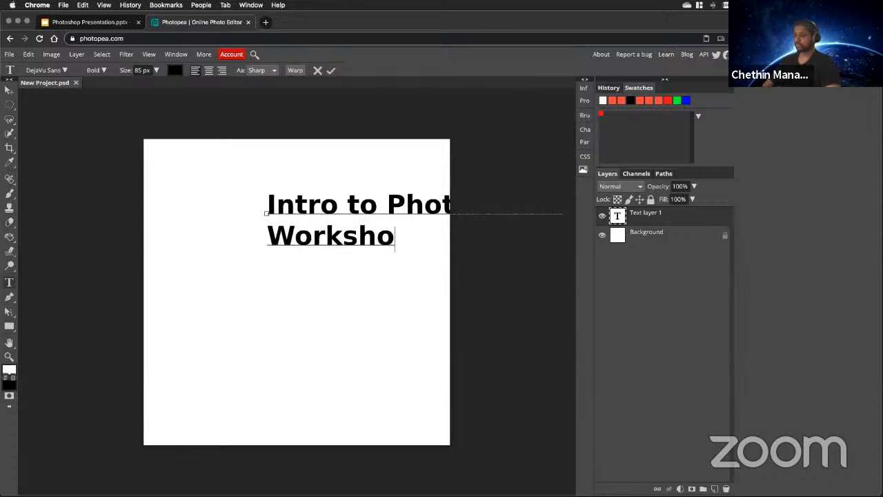
type("p")
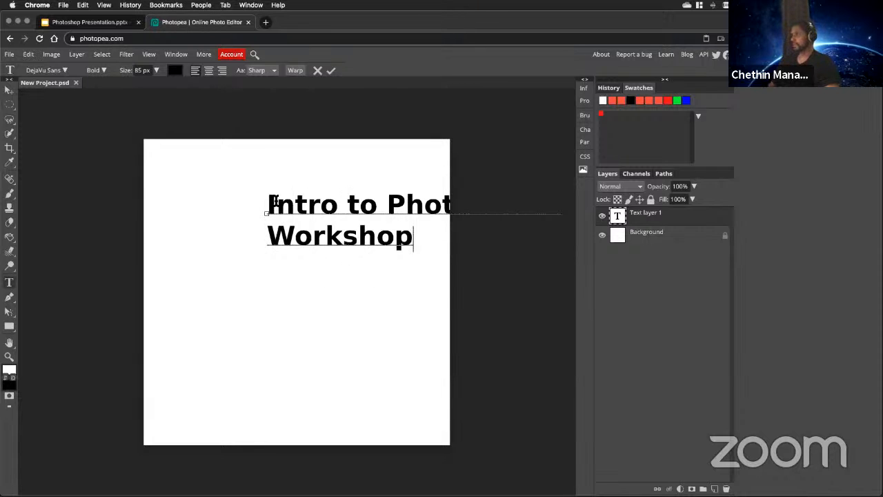
Browse the fonts for the whole title, keep it in DejaVu Sans with the Bold style, and commit the text.
left_click_drag(278, 202, 252, 194)
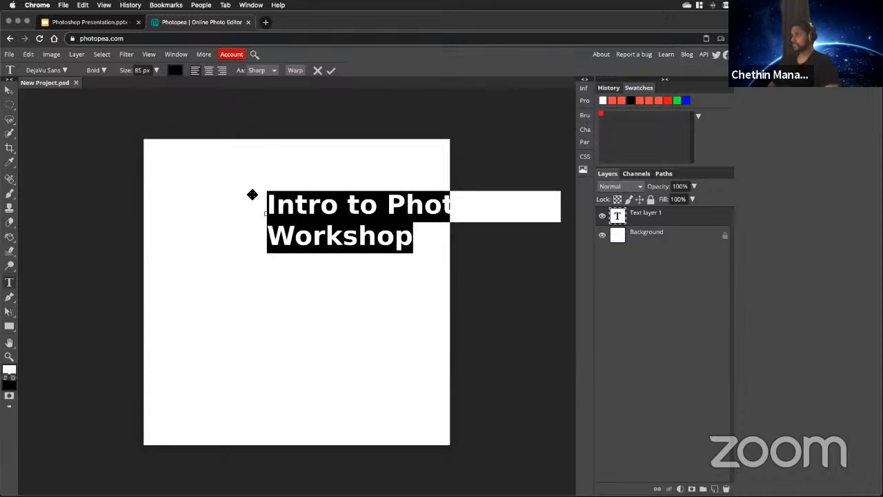
left_click(65, 70)
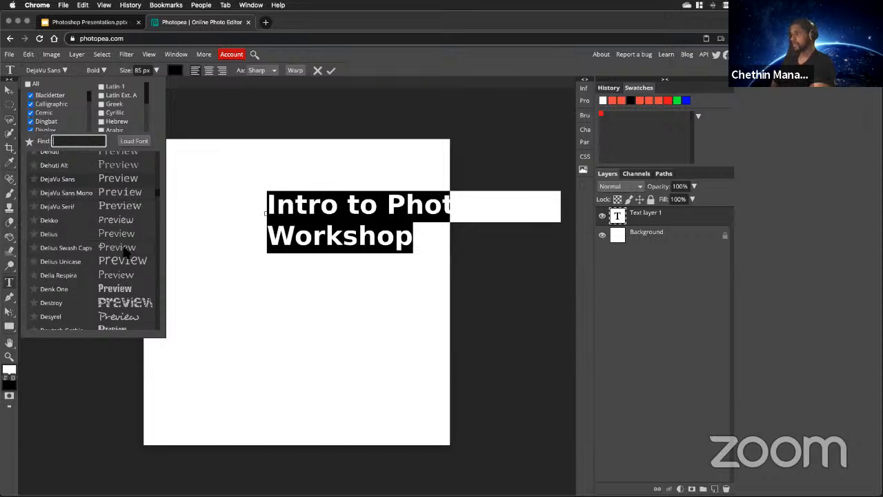
scroll(126, 254, "down", 15)
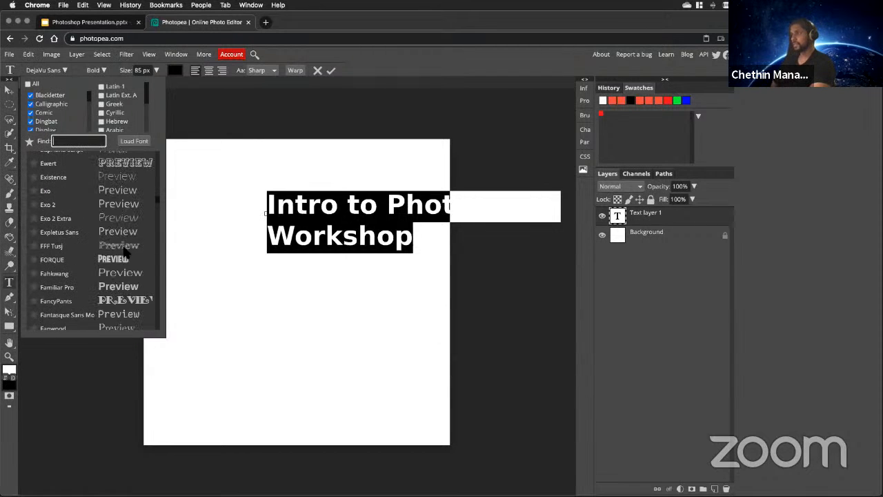
scroll(131, 185, "up", 10)
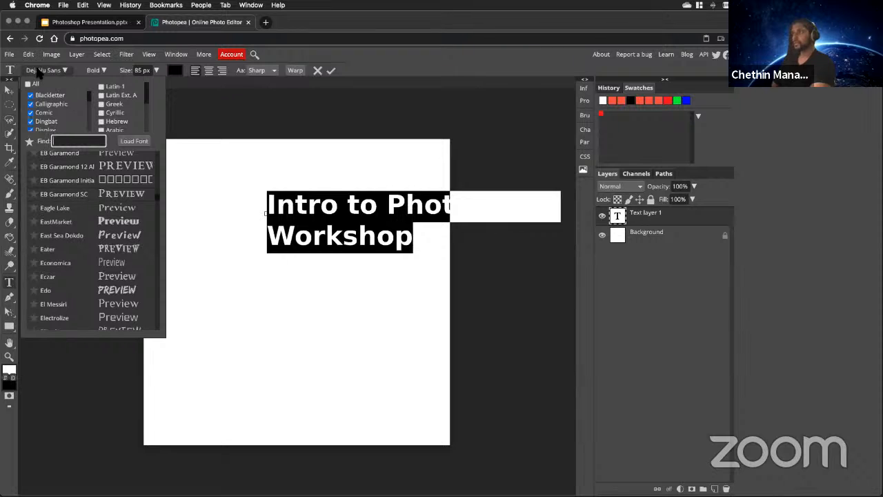
left_click(96, 70)
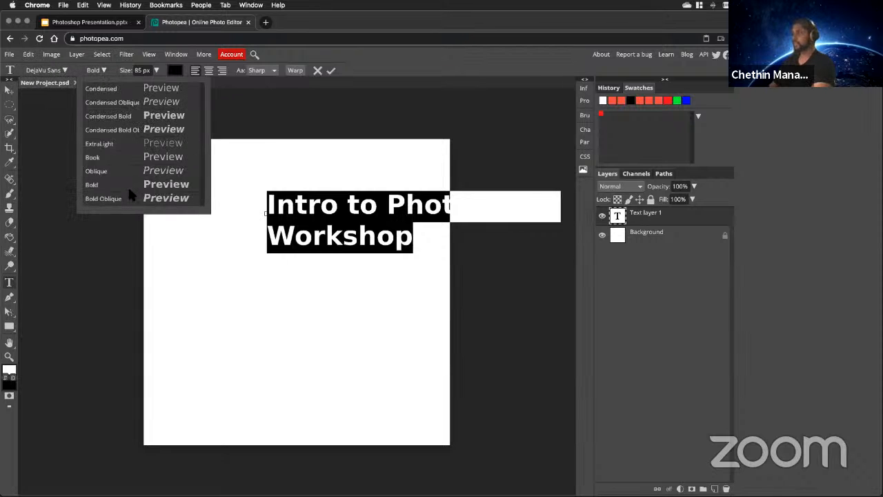
left_click(126, 183)
left_click(104, 69)
left_click(134, 184)
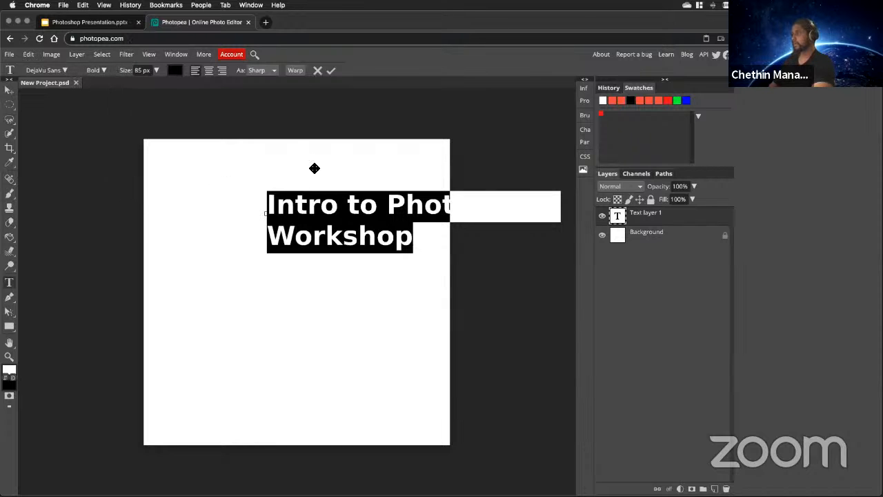
left_click(331, 71)
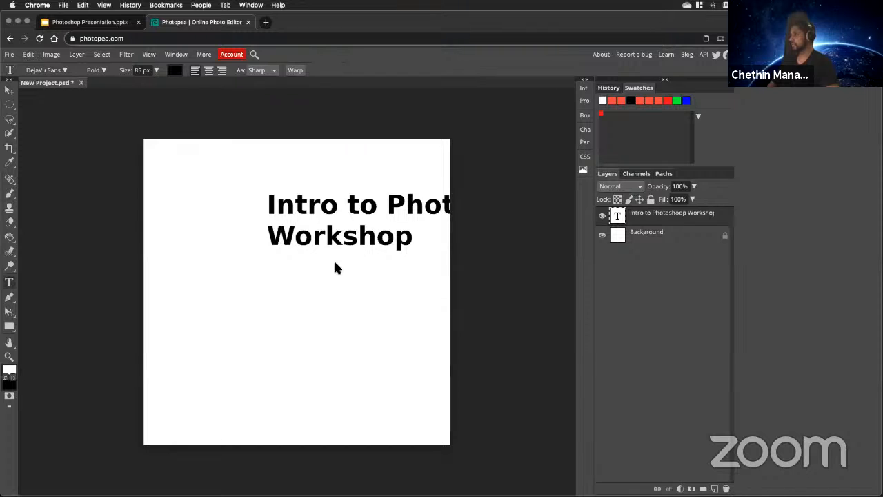
Move the title with the Move tool so both lines fit inside the canvas near its left edge.
left_click_drag(357, 239, 303, 239)
key("Escape")
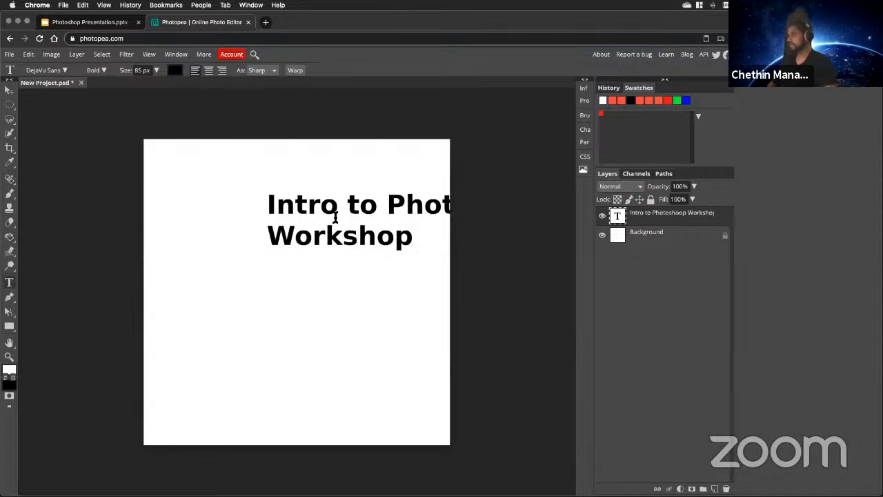
left_click(8, 90)
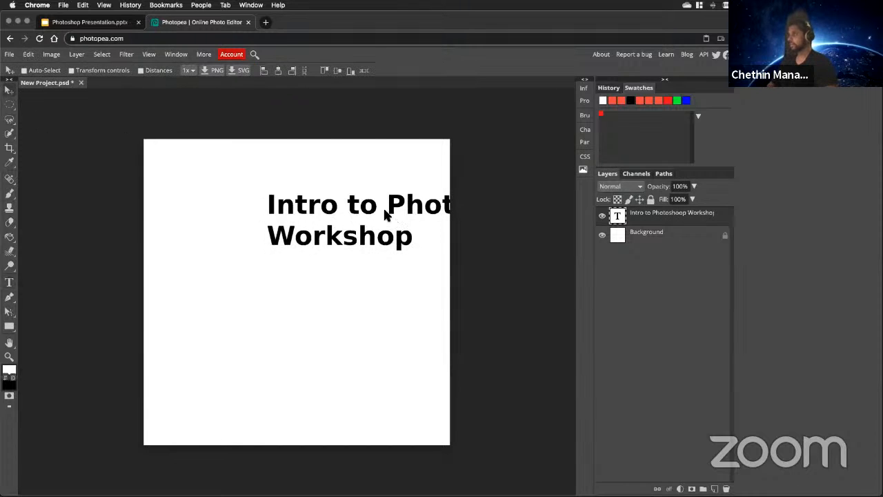
left_click_drag(379, 214, 307, 230)
Correct the title's spelling to "Intro to Photoshop Workshop" and commit the text.
double_click(616, 214)
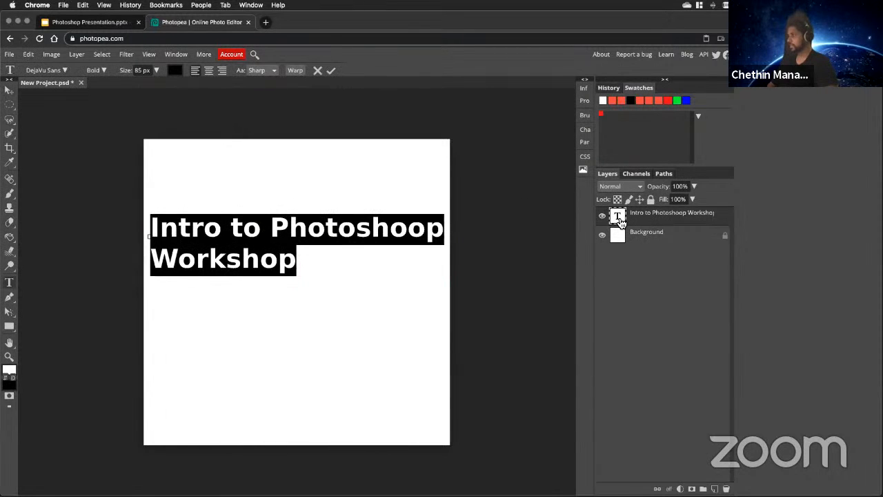
left_click(424, 235)
key("BackSpace")
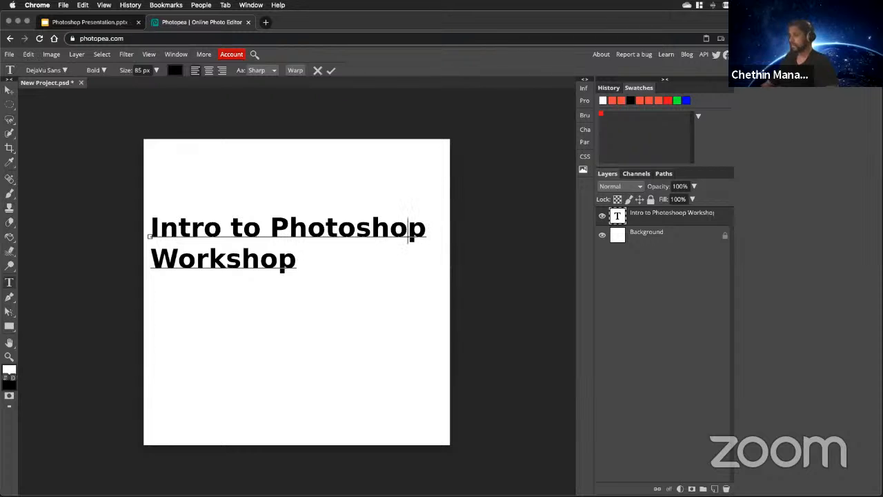
left_click(331, 71)
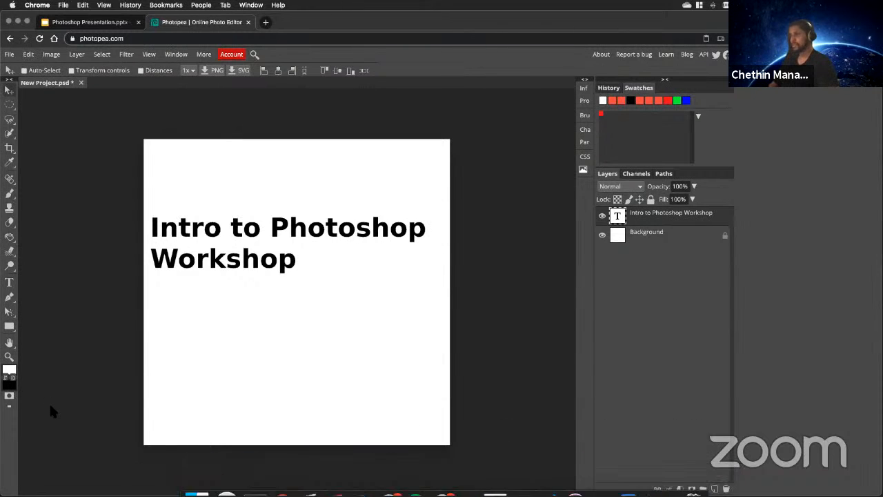
Arrange the Photopea browser window beside the banner.png reference in Preview, compare the two titles, and return to Photopea.
key("super+Tab")
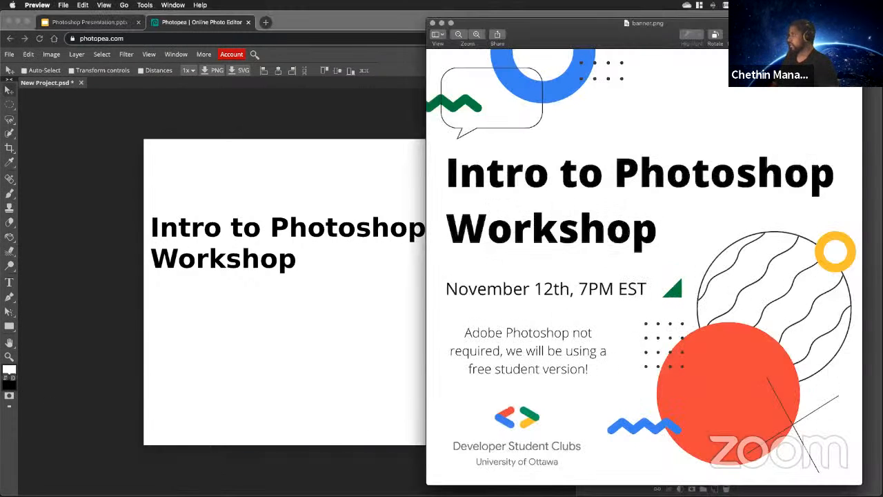
key("super+Tab")
left_click_drag(882, 220, 556, 221)
left_click(680, 155)
left_click_drag(601, 40, 638, 37)
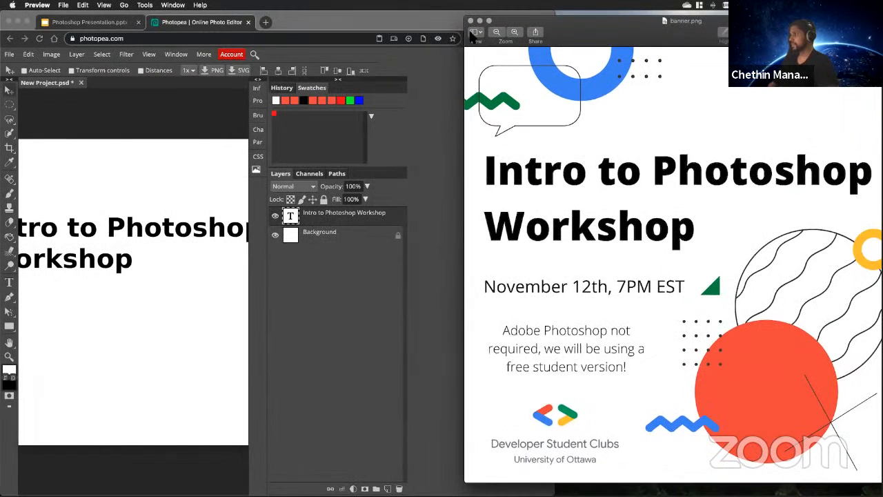
left_click(558, 21)
left_click_drag(574, 16, 646, 15)
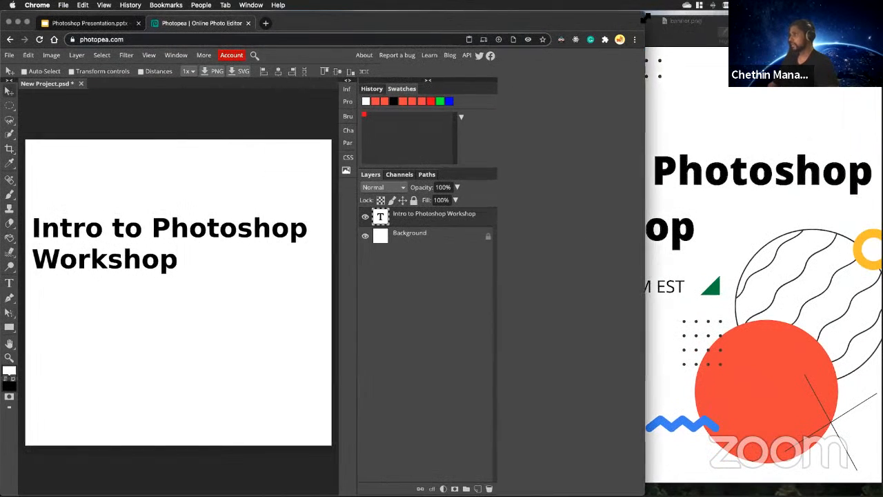
left_click(664, 159)
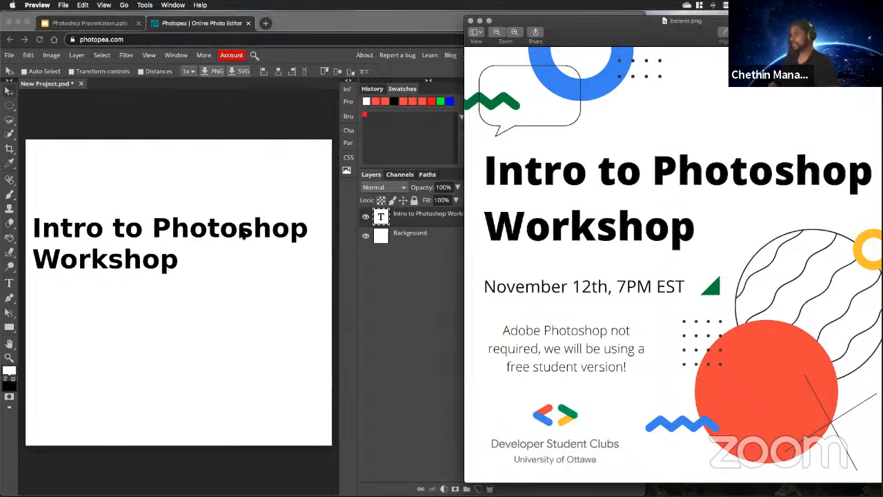
left_click(263, 310)
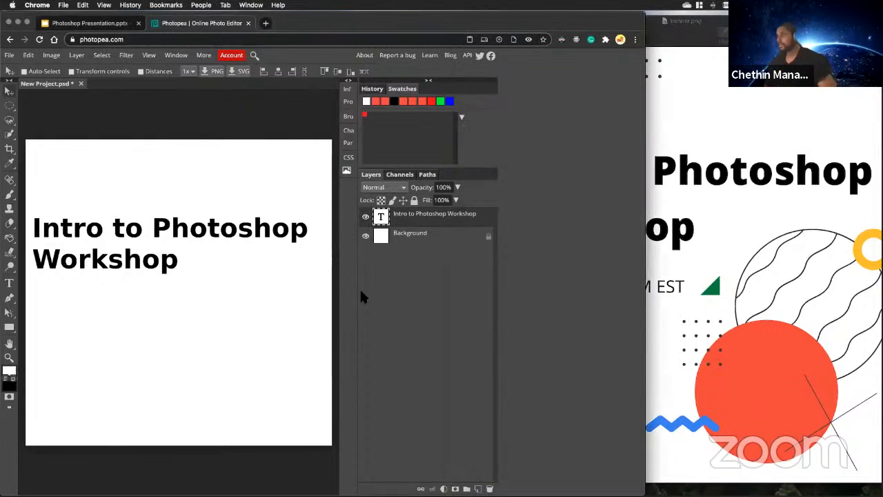
Add an empty layer above the title and set the Ellipse tool's fill to solid red.
left_click(477, 488)
right_click(15, 331)
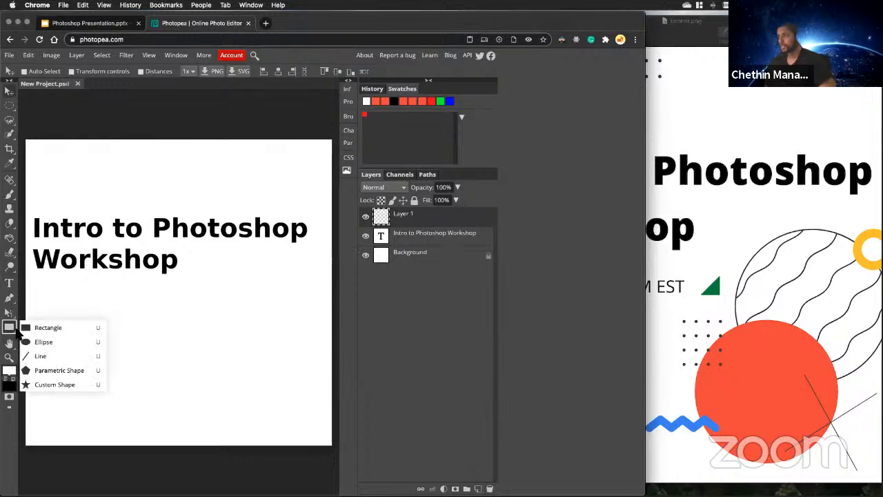
left_click(42, 342)
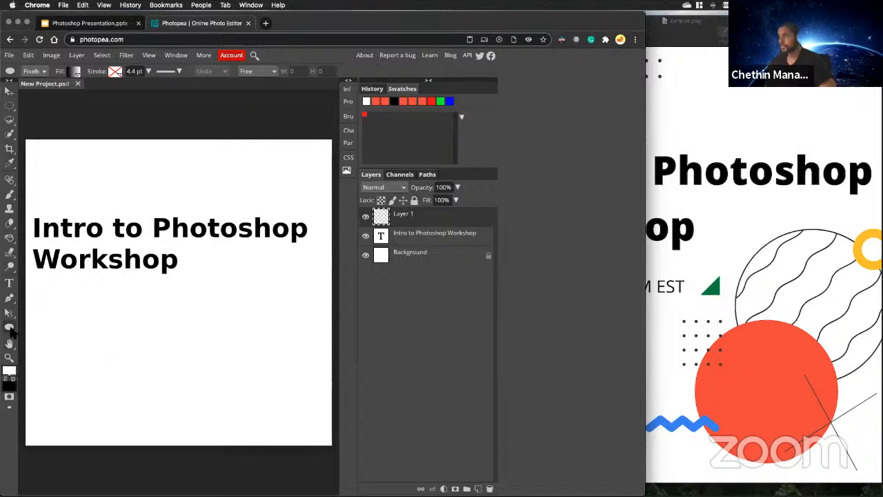
right_click(10, 330)
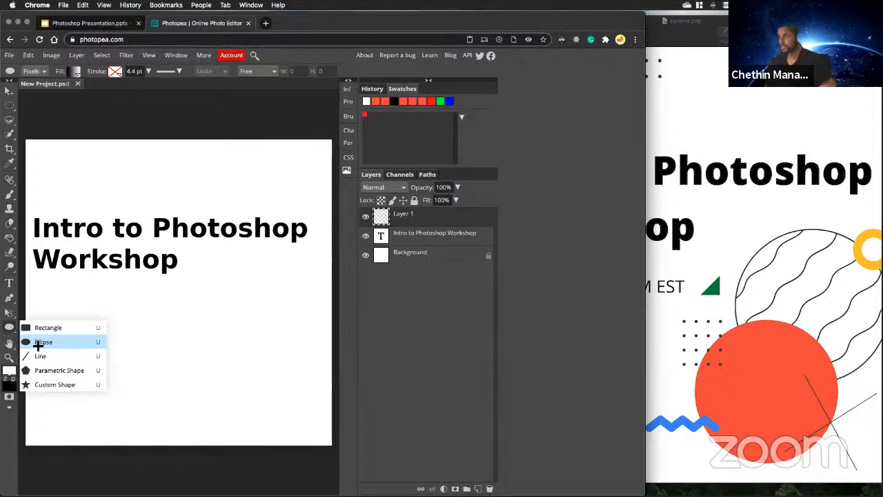
left_click(38, 344)
left_click(75, 72)
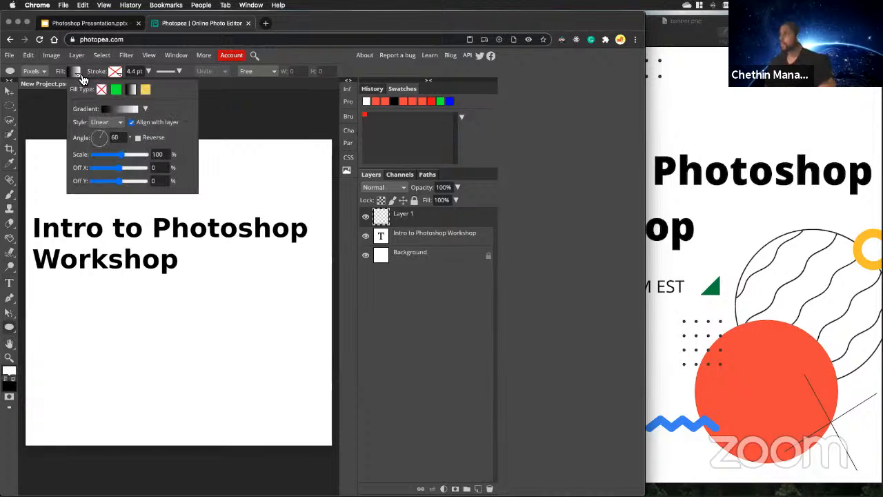
left_click(116, 90)
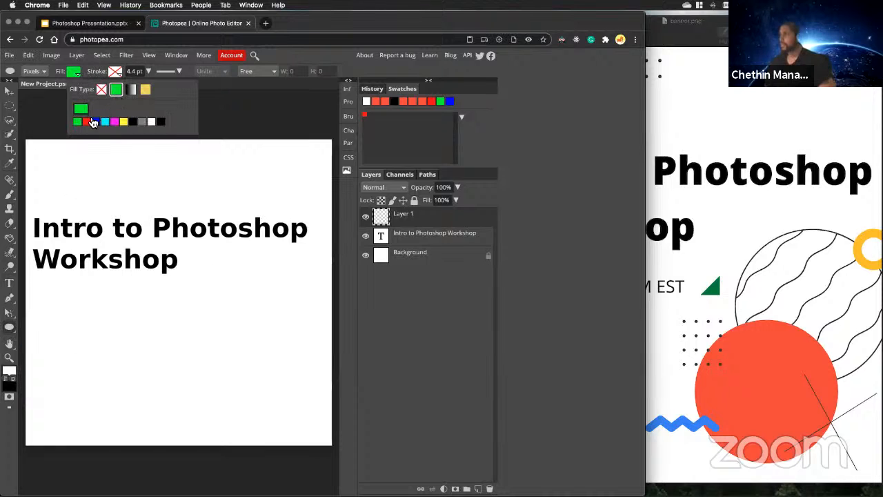
left_click(88, 123)
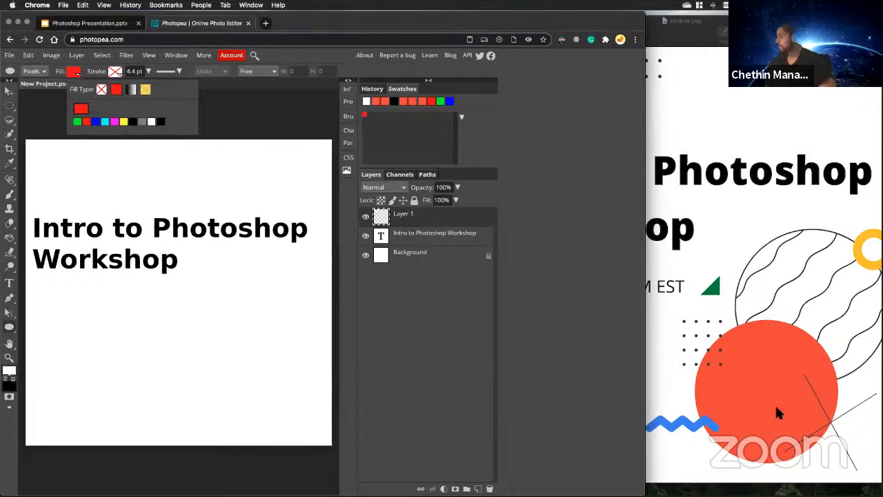
left_click(306, 312)
left_click(193, 125)
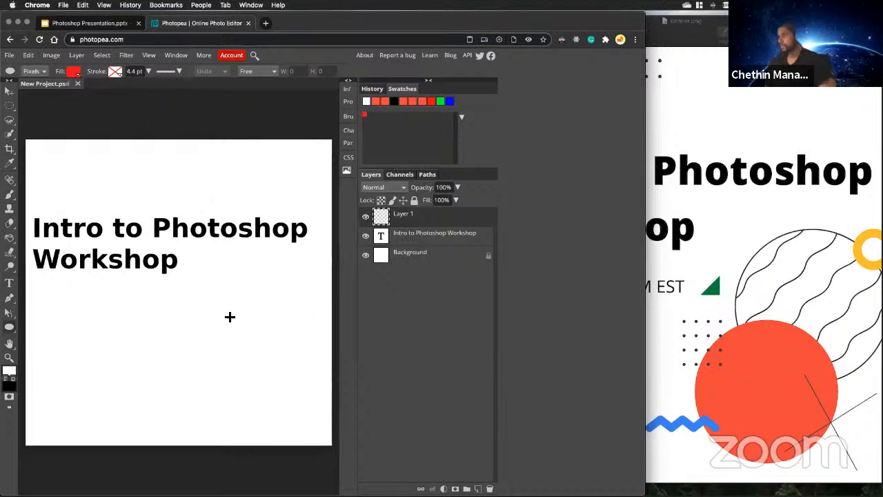
Try the ellipse in Pixels mode, then draw a red circle in Shape mode in the canvas's lower-right area.
left_click_drag(204, 342, 295, 426)
left_click_drag(226, 336, 293, 418)
left_click(35, 71)
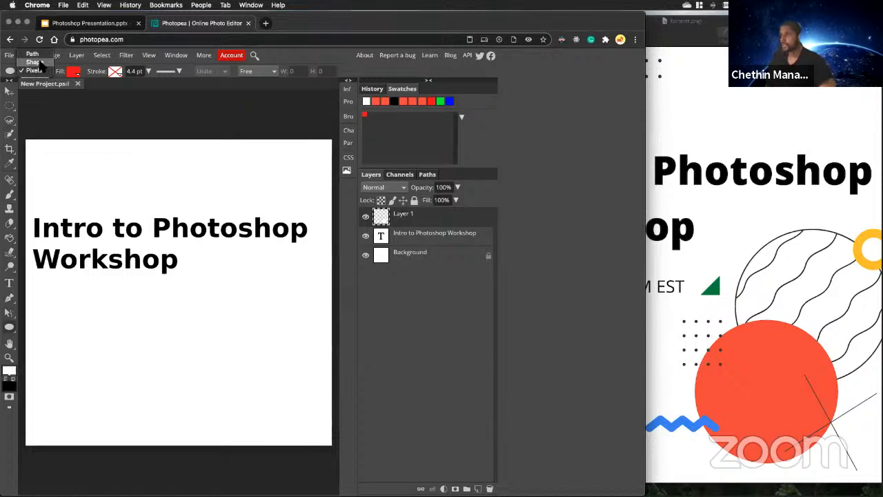
left_click(38, 62)
left_click_drag(215, 327, 289, 400)
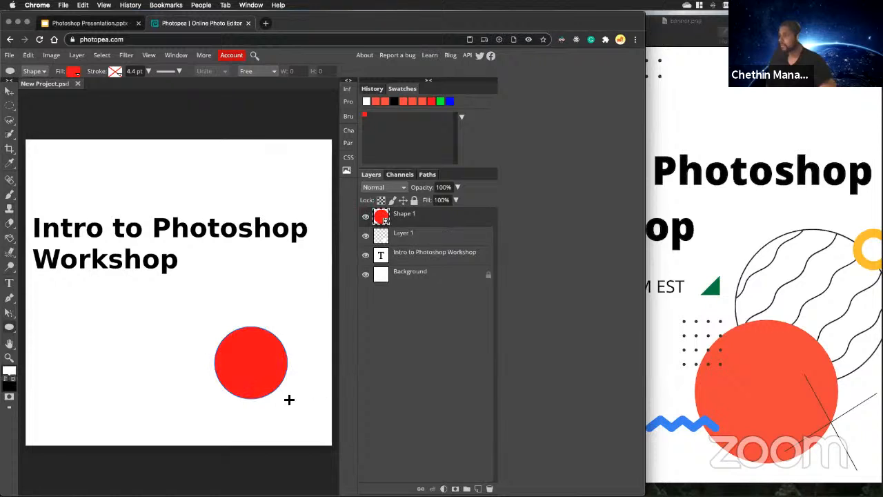
Delete the empty Layer 1 between the circle and the title.
left_click(412, 240)
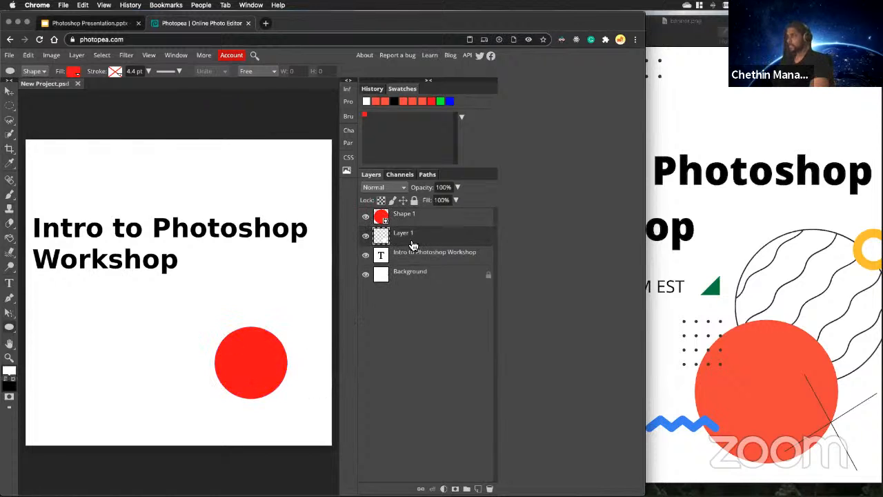
key("Delete")
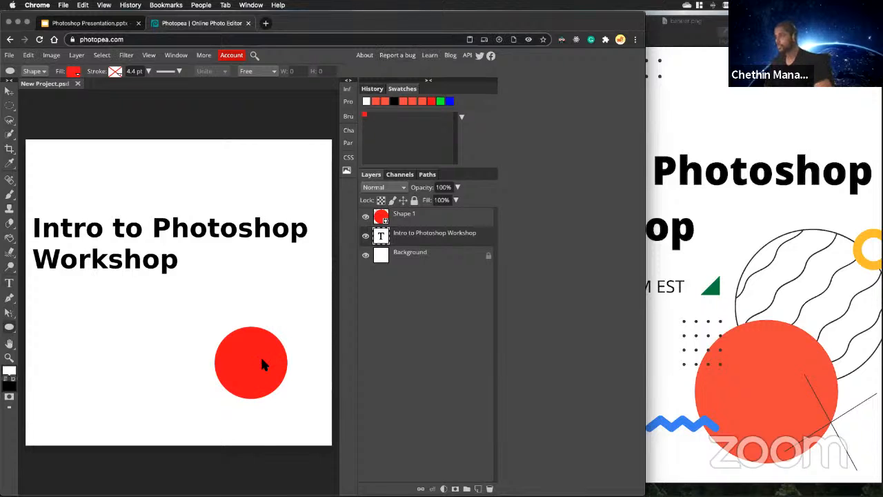
Enlarge the red circle to about 124% with Free Transform and shift it slightly down and right on the canvas.
key("ctrl+alt+t")
key("Escape")
left_click(409, 221)
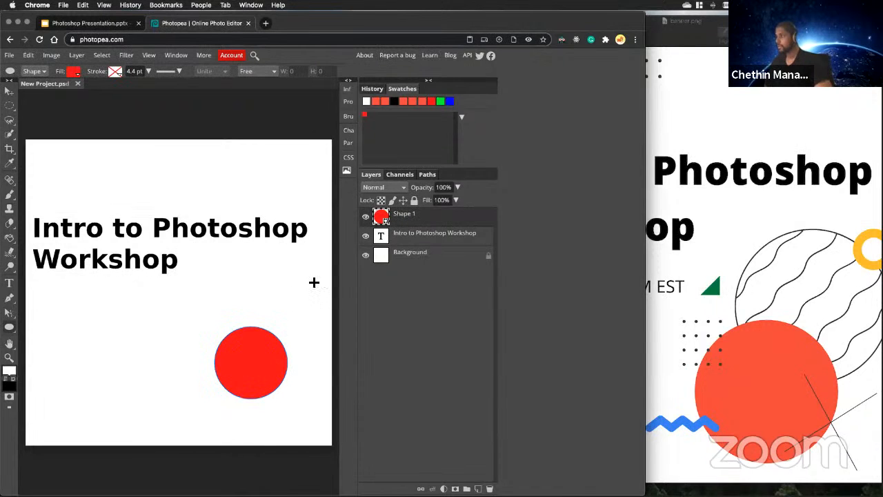
key("ctrl+alt+t")
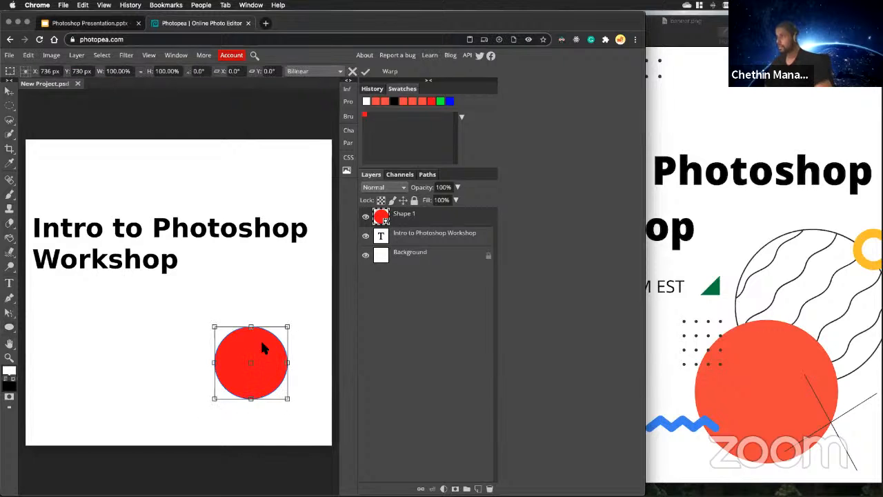
left_click_drag(261, 347, 255, 371)
left_click_drag(280, 336, 285, 361)
left_click_drag(235, 345, 219, 337)
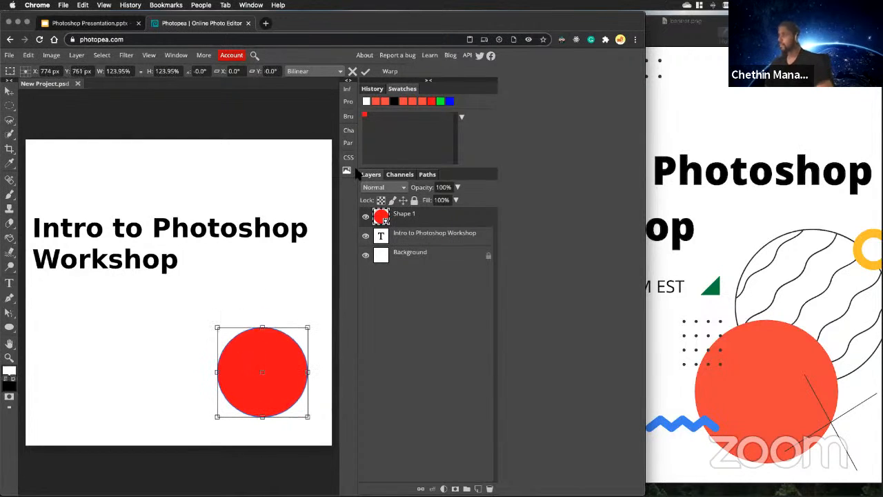
left_click(365, 71)
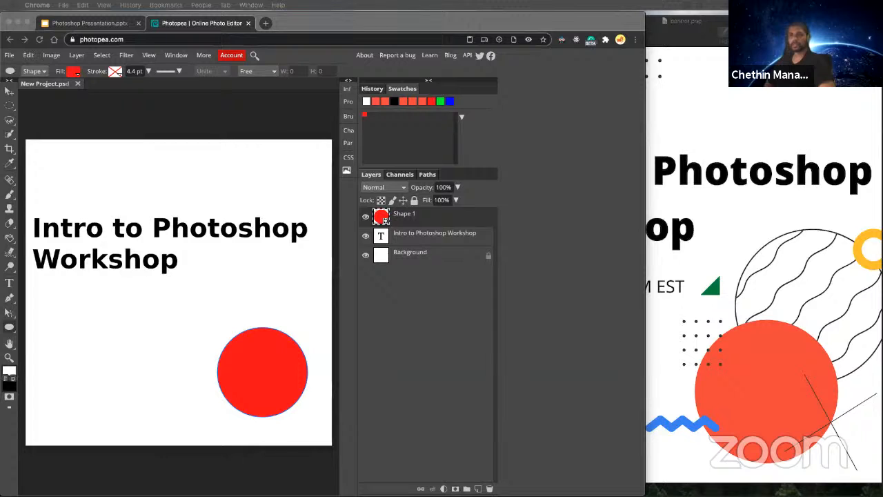
Switch to the banner.png reference in Preview, examine its Developer Student Clubs logo area, and return to Photopea.
left_click(216, 118)
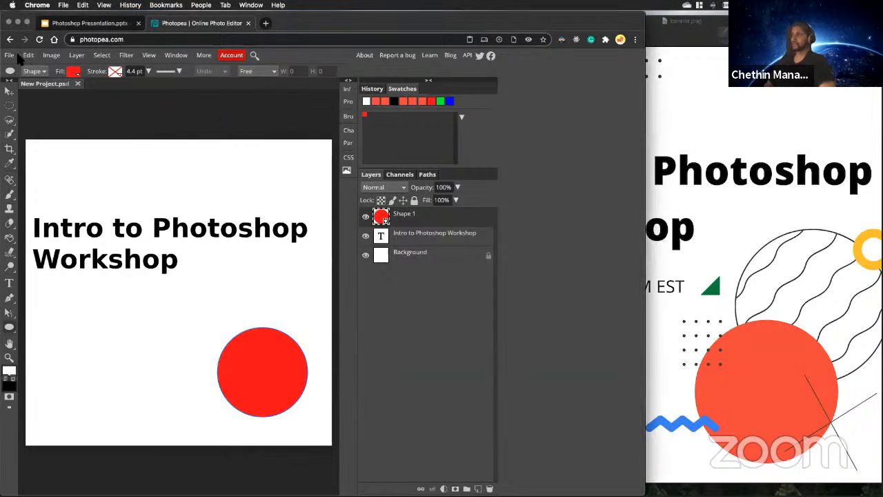
left_click(10, 56)
mouse_move(29, 55)
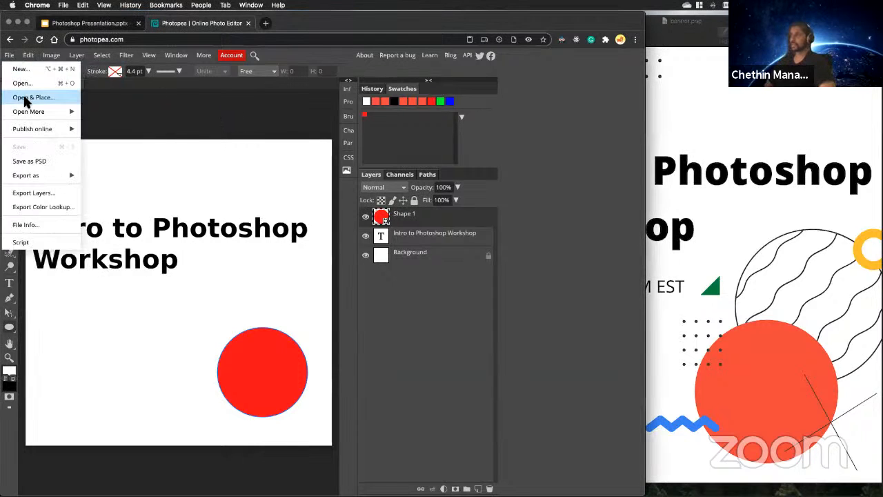
left_click(756, 231)
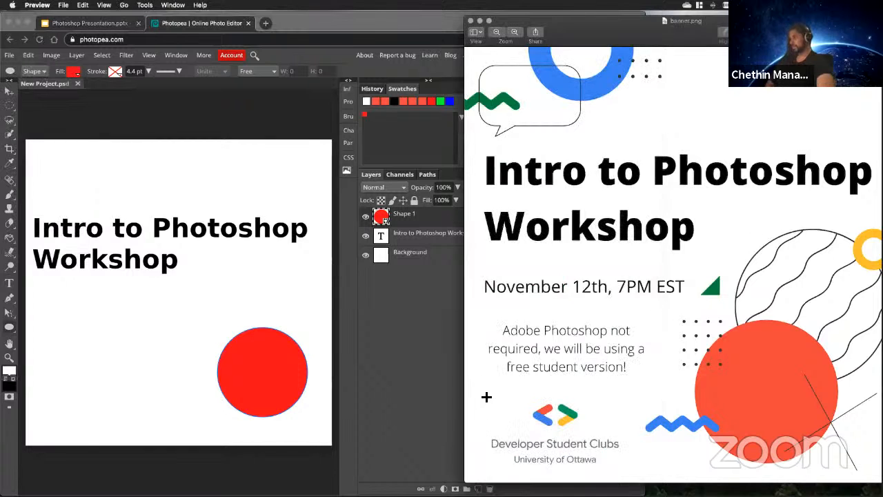
left_click_drag(474, 394, 635, 472)
left_click(216, 234)
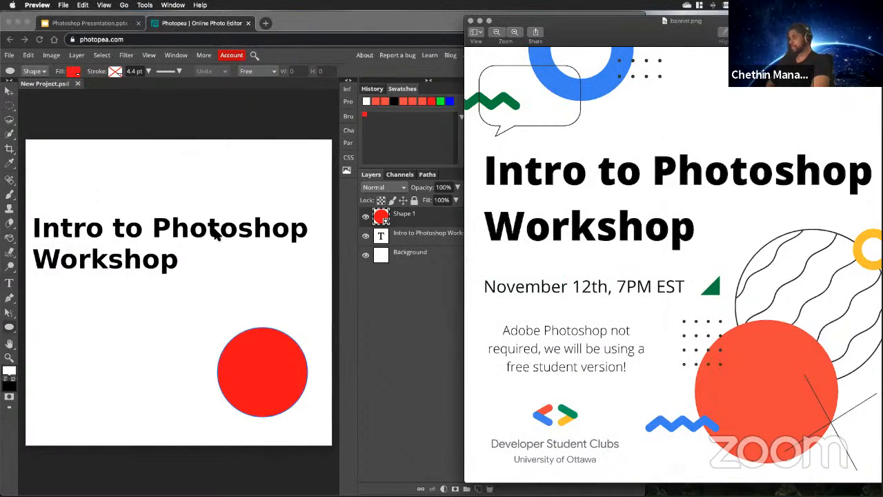
left_click(141, 112)
Place the logo PNG file from the Desktop into the banner using Open & Place.
left_click(10, 55)
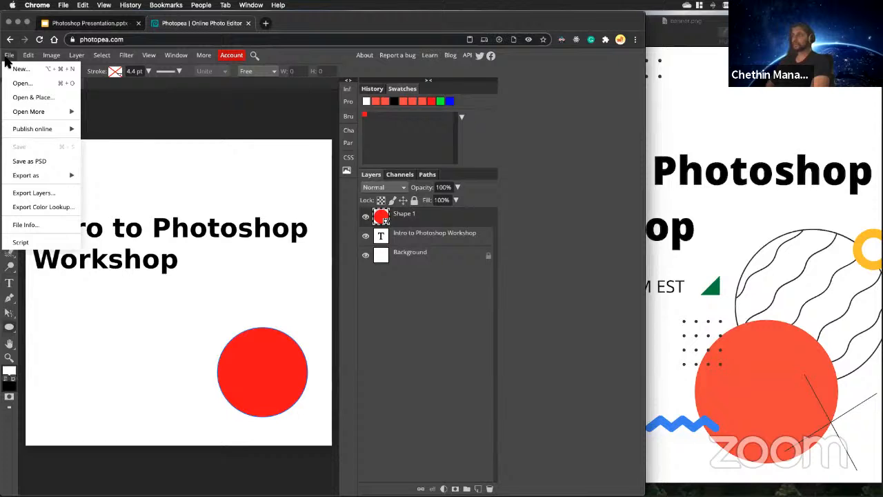
left_click(34, 97)
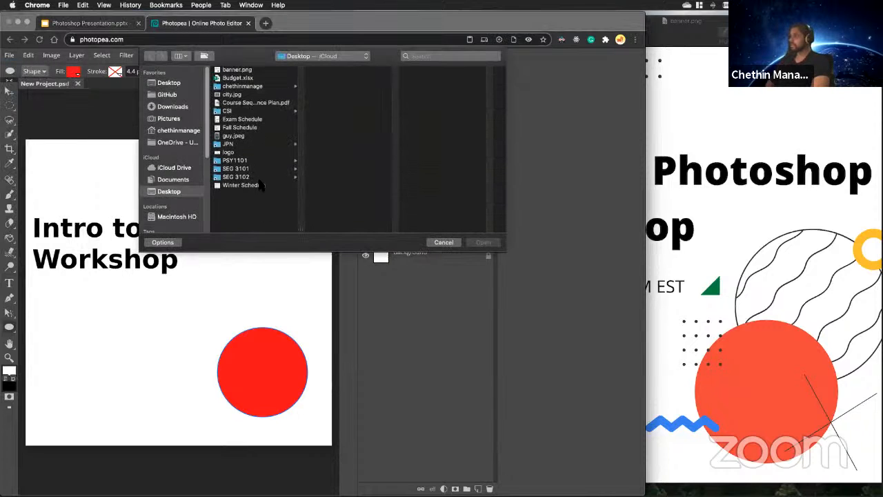
left_click(242, 152)
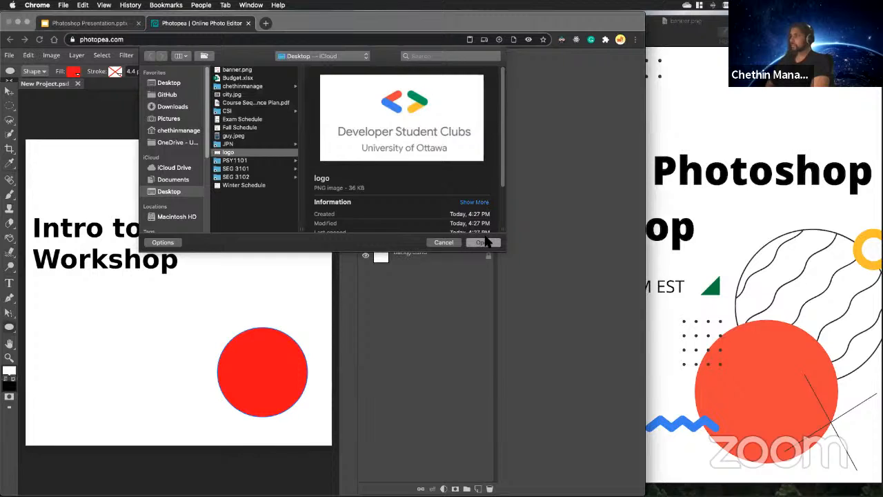
left_click(487, 242)
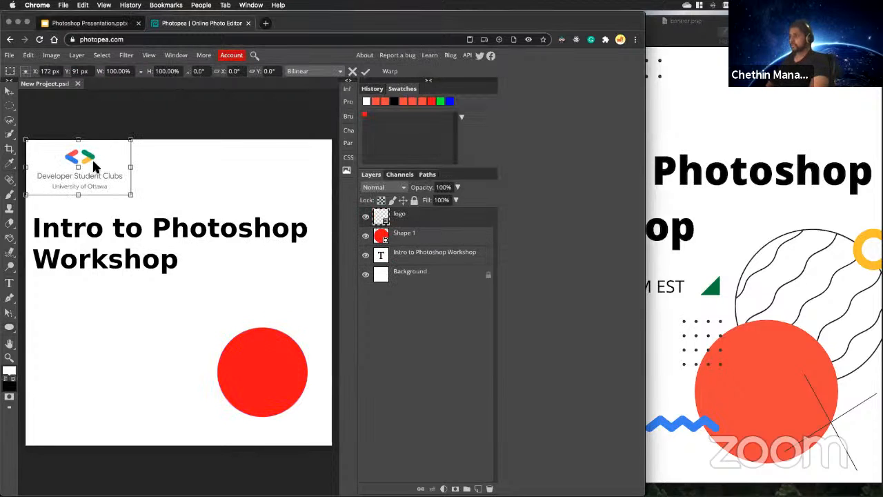
Move the placed logo to the canvas's lower-left corner, scale it to about 109%, and nudge it slightly left.
left_click_drag(94, 163, 104, 404)
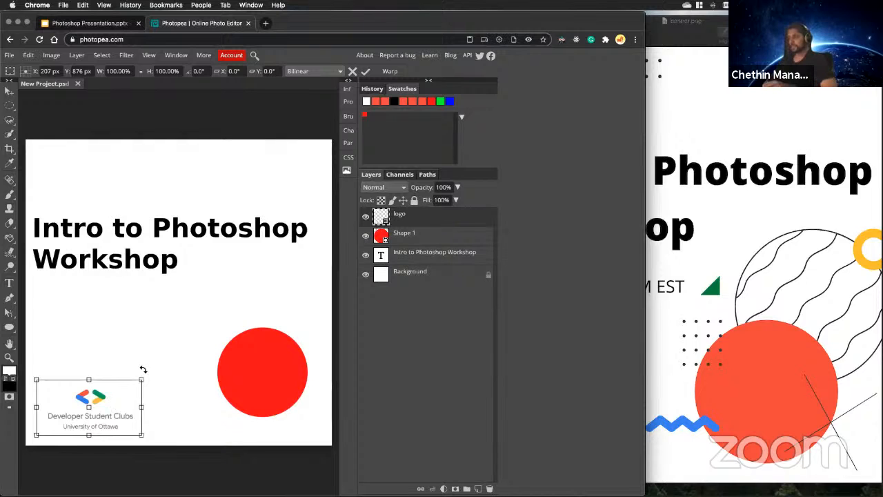
left_click_drag(141, 379, 151, 375)
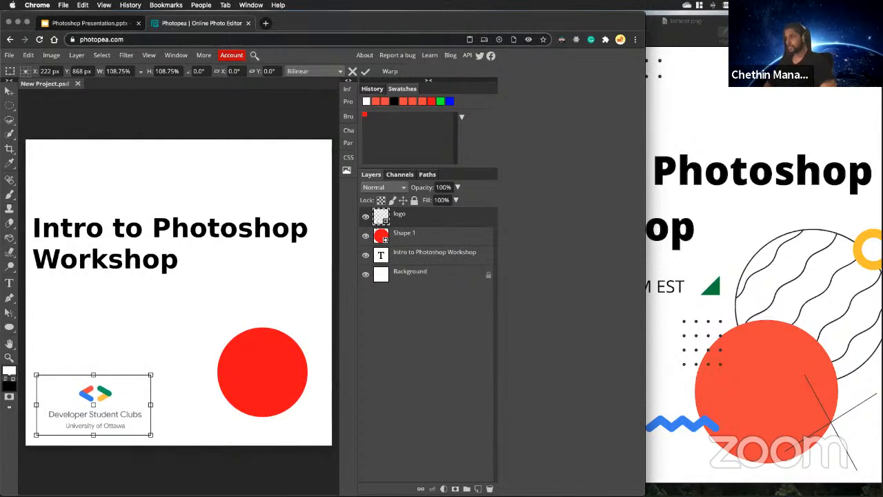
left_click(365, 71)
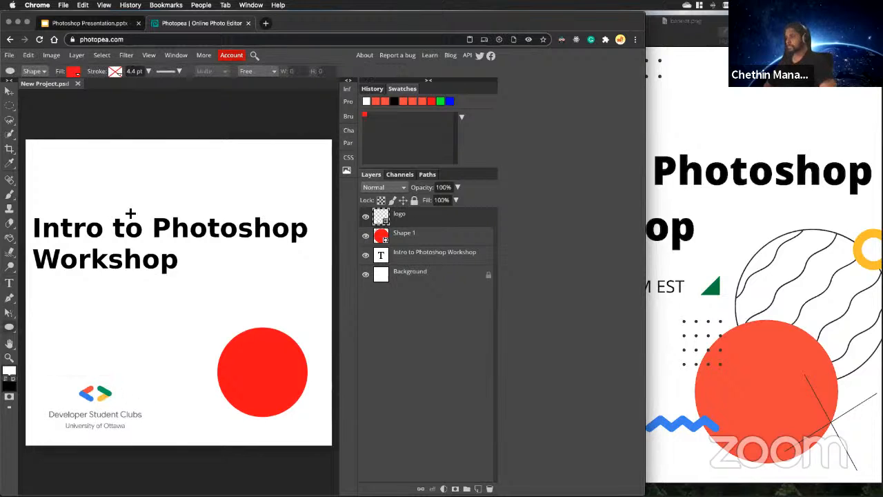
key("v")
left_click_drag(97, 398, 94, 397)
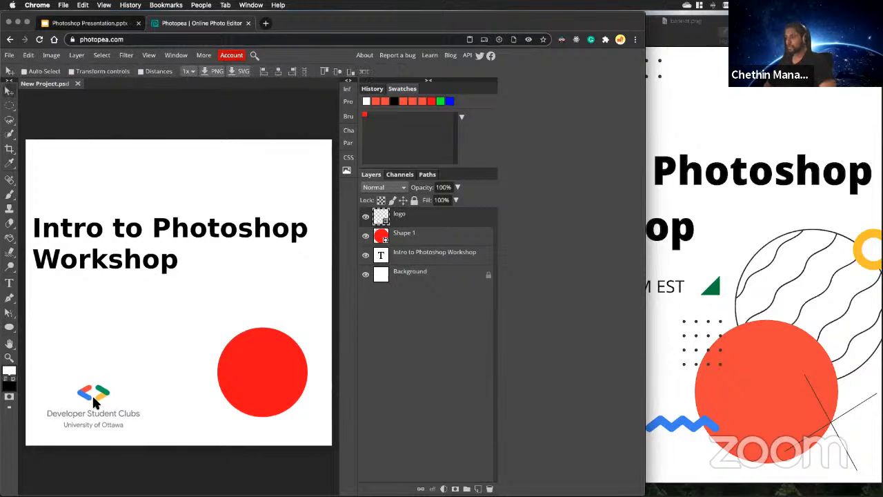
Demonstrate stacking by raising the circle's layer above the logo and covering the logo with it, and restore the order and position.
left_click(419, 238)
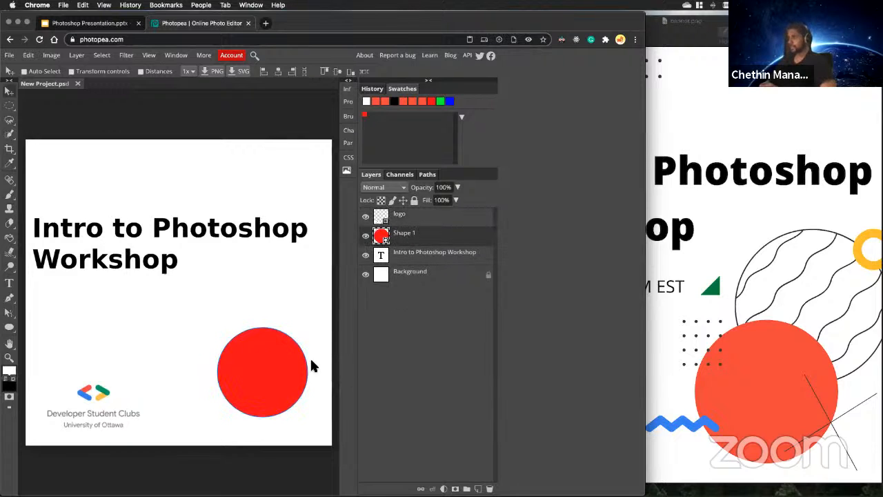
left_click_drag(414, 236, 412, 207)
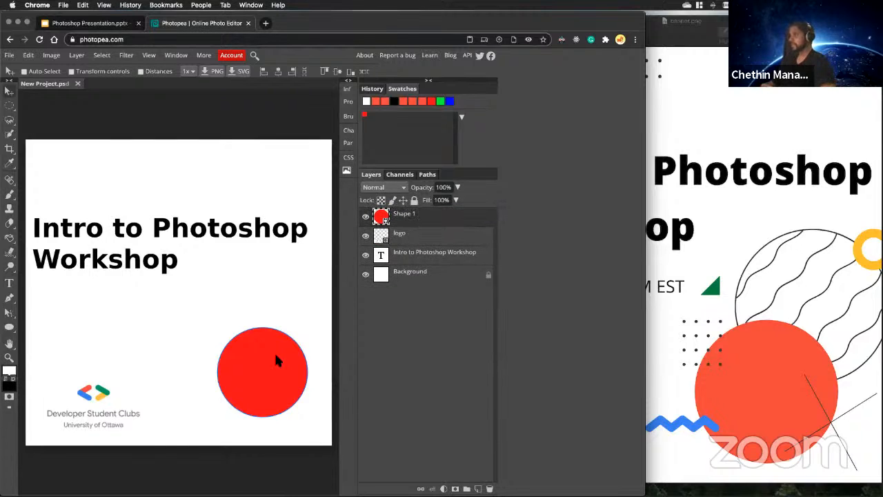
left_click_drag(280, 341, 105, 399)
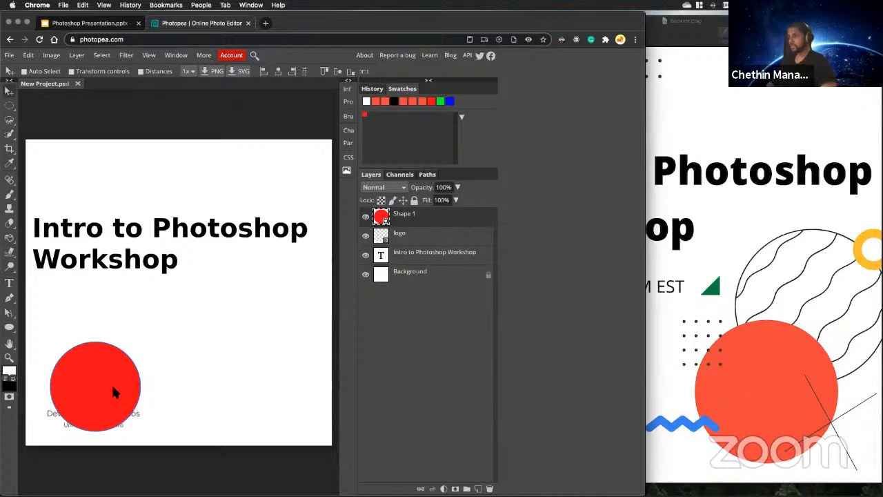
left_click_drag(414, 220, 410, 238)
left_click_drag(97, 383, 278, 351)
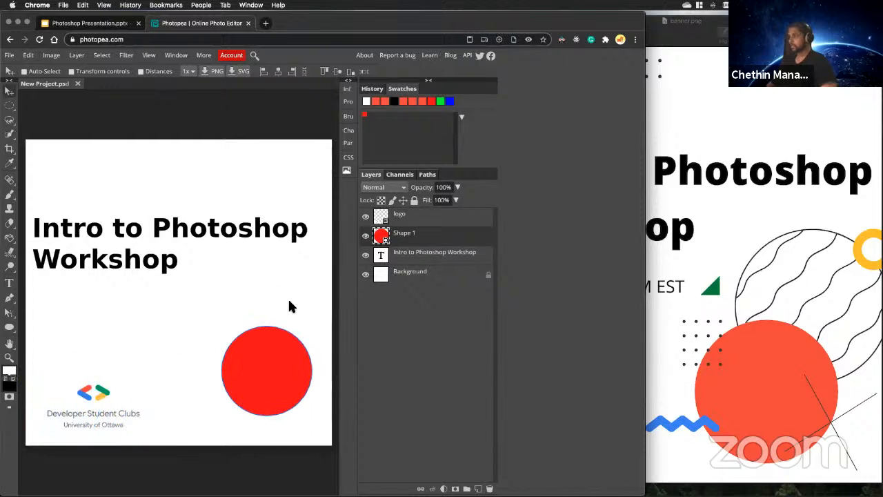
Select the logo layer, examine the date line in the banner.png reference in Preview, and return to Photopea.
left_click(414, 219)
left_click(780, 300)
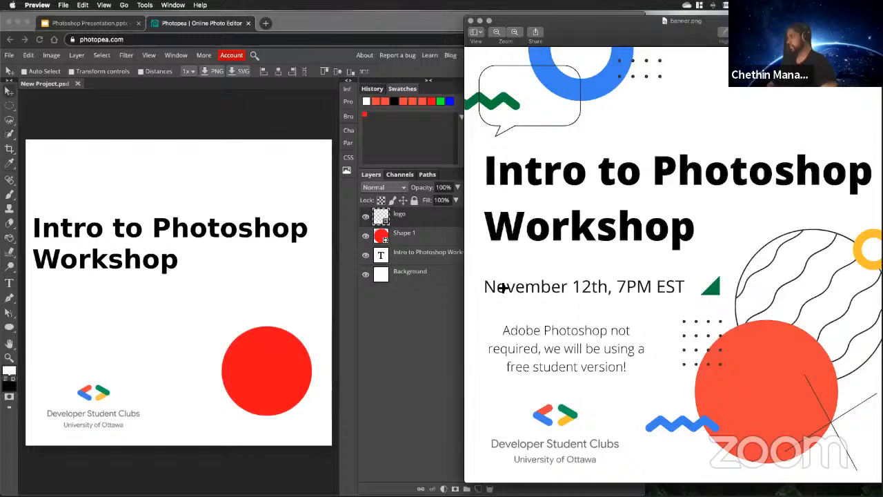
left_click_drag(479, 273, 704, 307)
left_click(691, 312)
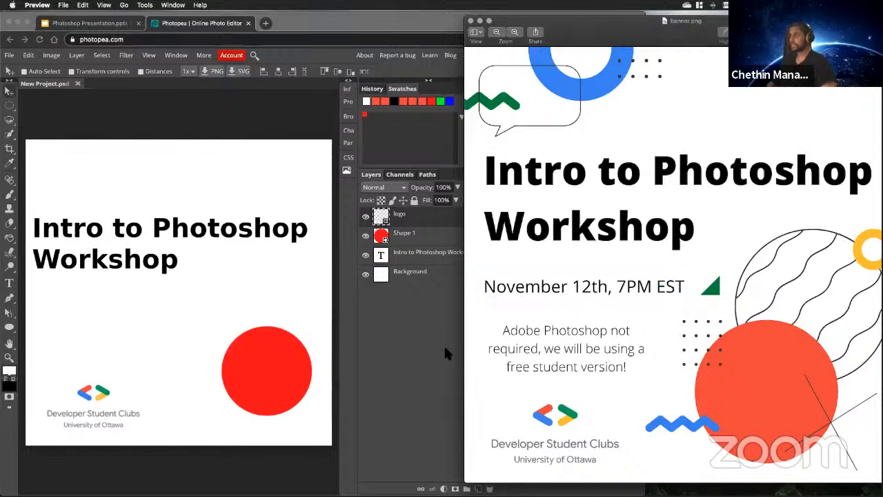
left_click(326, 358)
Add a text line reading "Nov 12th, 7PM EST" just below the title with the Type tool.
left_click(9, 283)
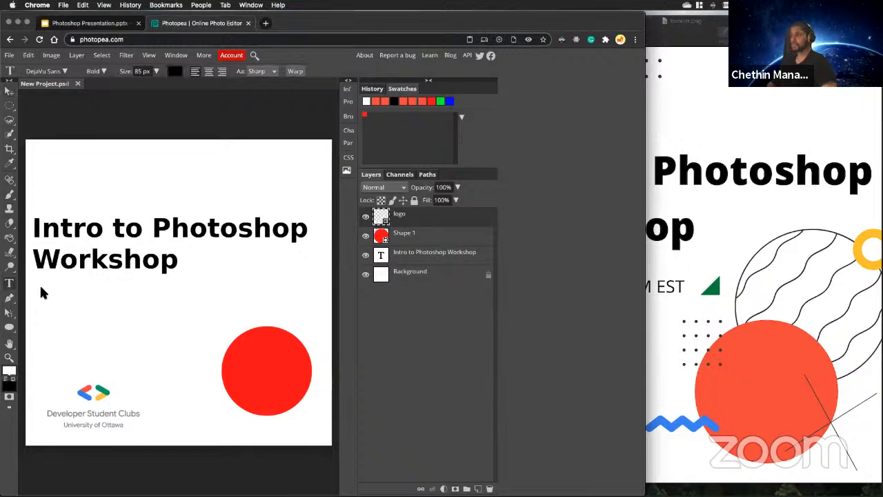
left_click(46, 296)
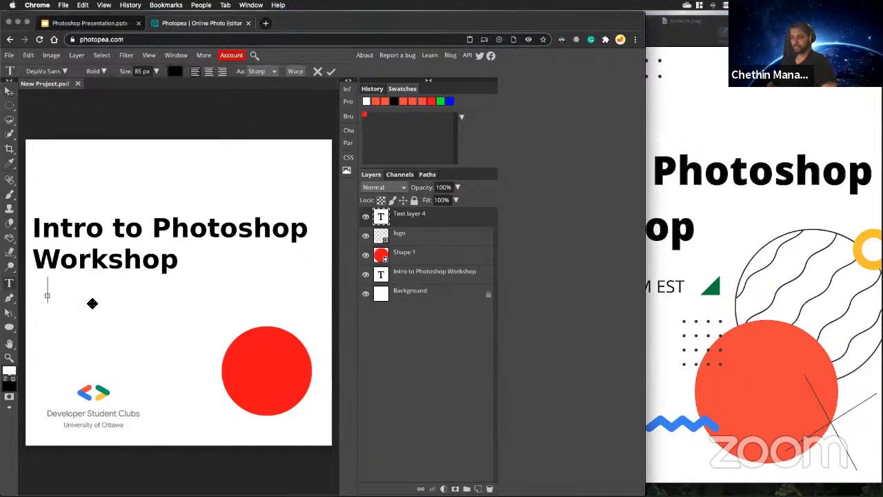
type("Nov")
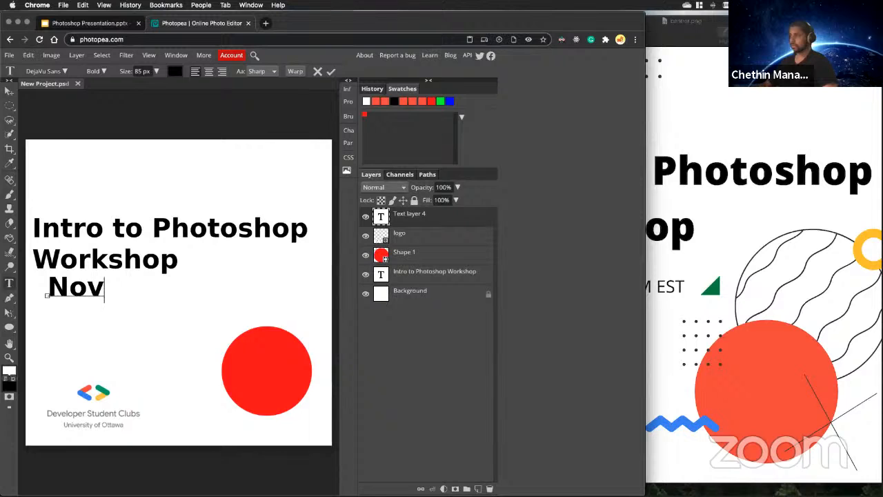
type(" 12th,")
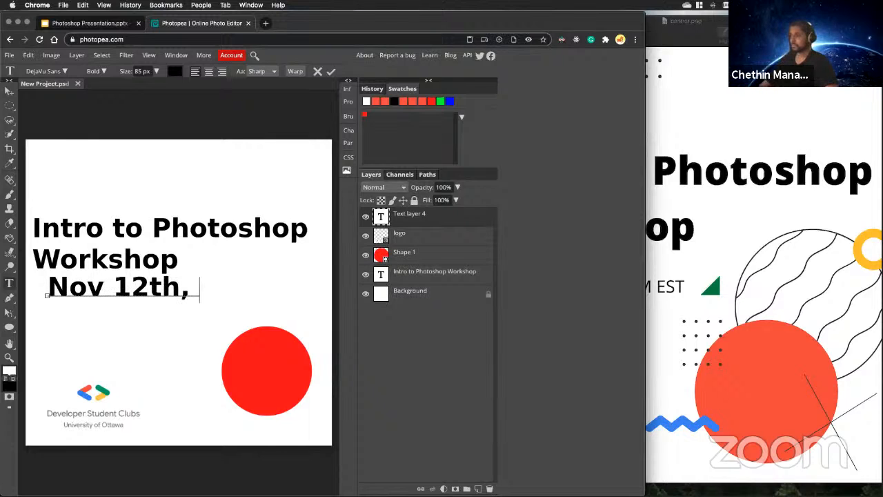
type(" 7PM ESTA")
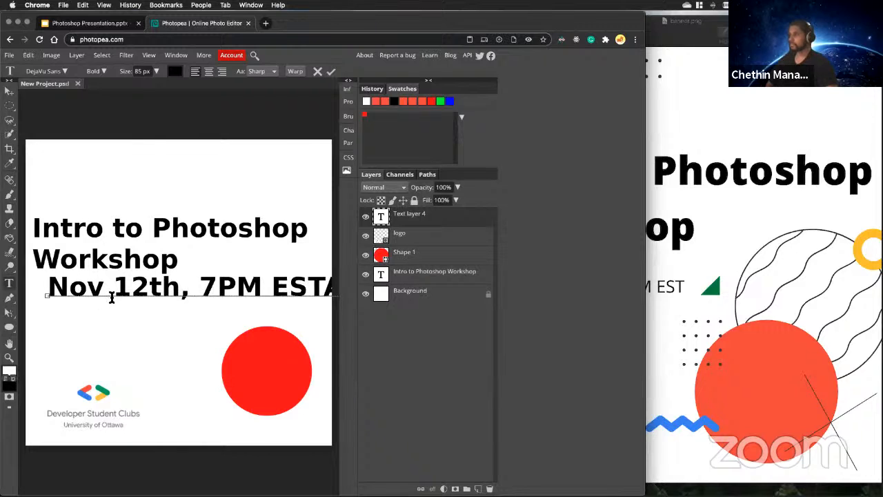
key("BackSpace")
key("super")
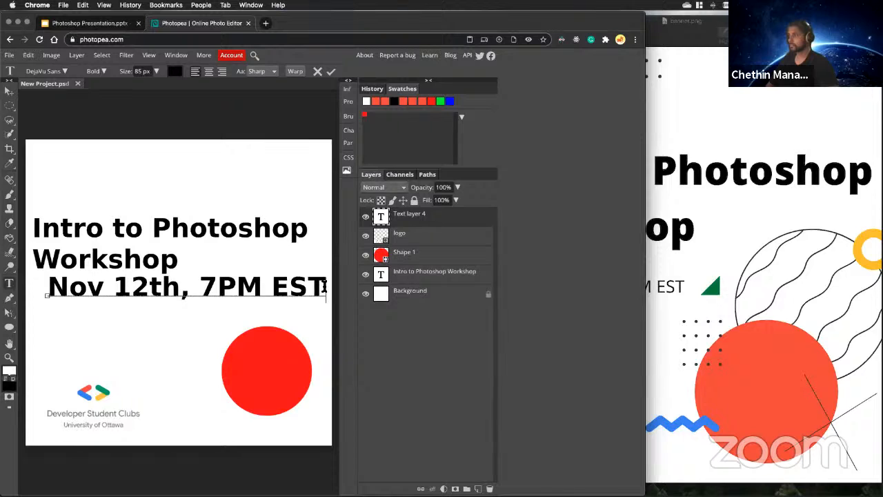
Set the whole date line to 47 px in the ExtraLight style and commit the text.
left_click_drag(324, 286, 30, 286)
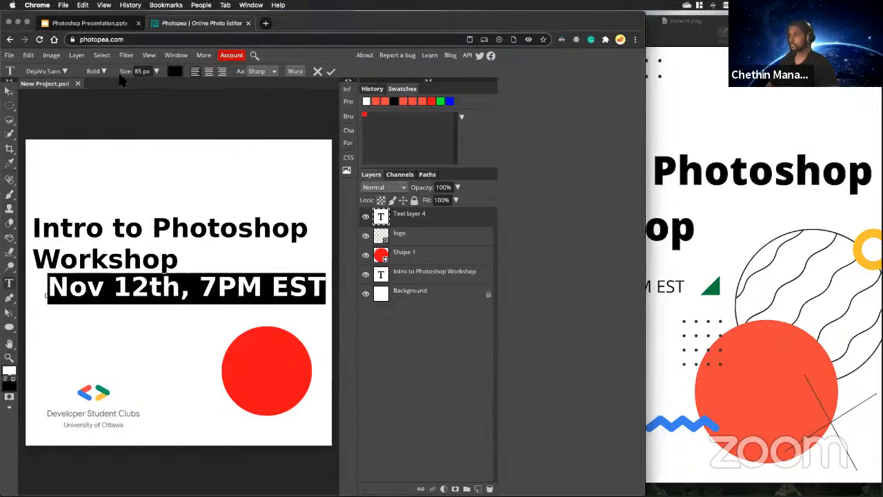
left_click_drag(156, 71, 148, 89)
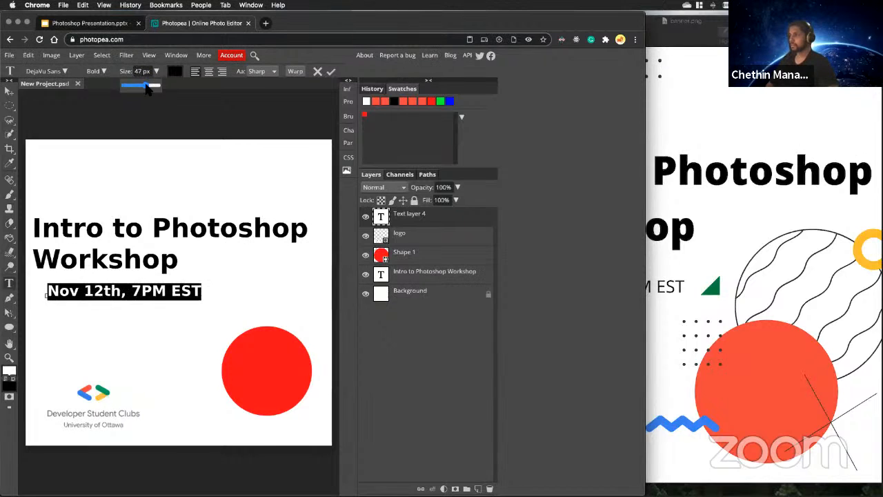
left_click(102, 72)
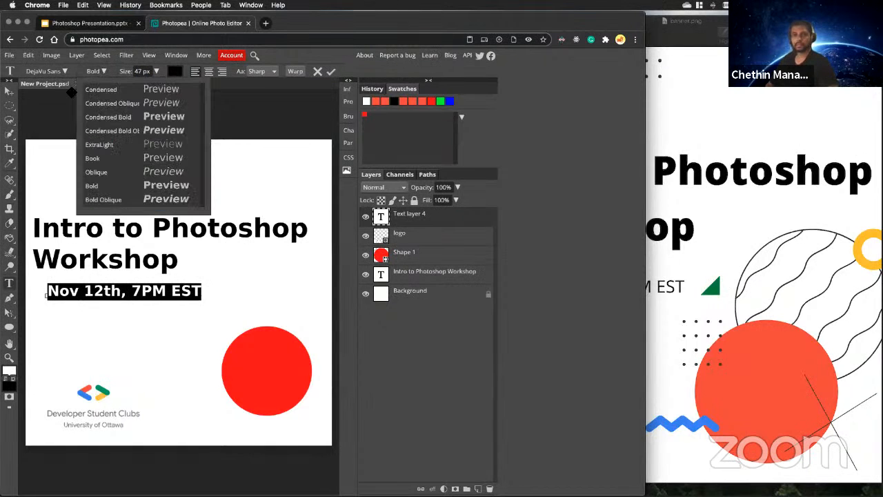
left_click(130, 144)
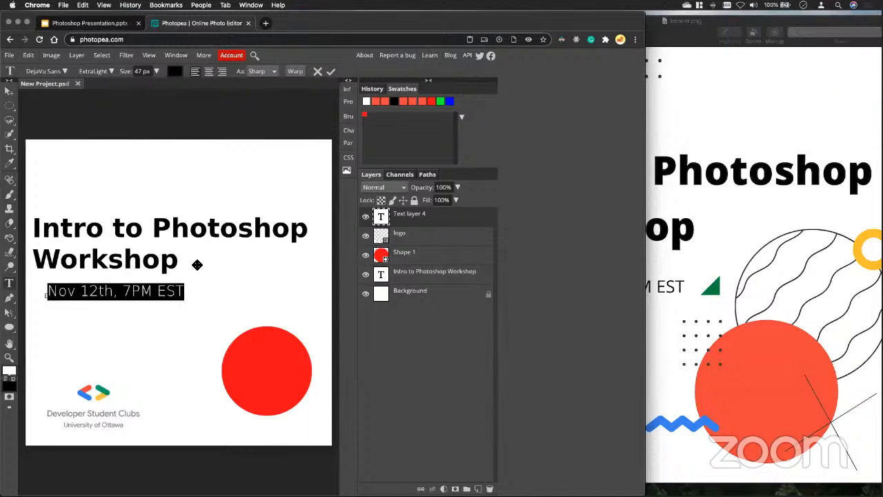
left_click(331, 72)
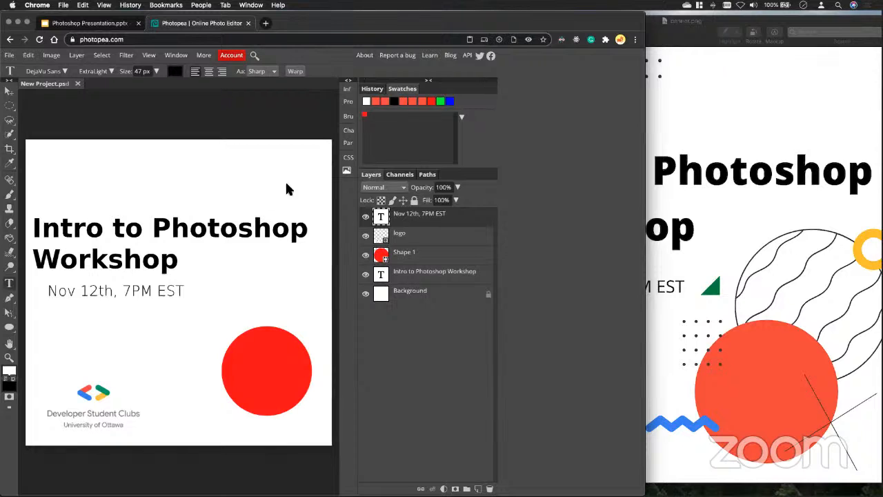
Place the logo image a second time, position it above the title, commit it, and delete the duplicate layer.
left_click(10, 56)
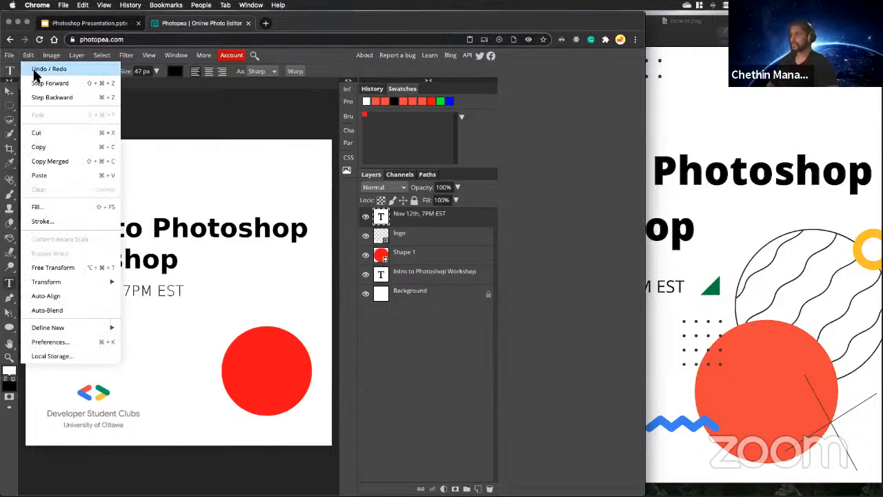
left_click(25, 99)
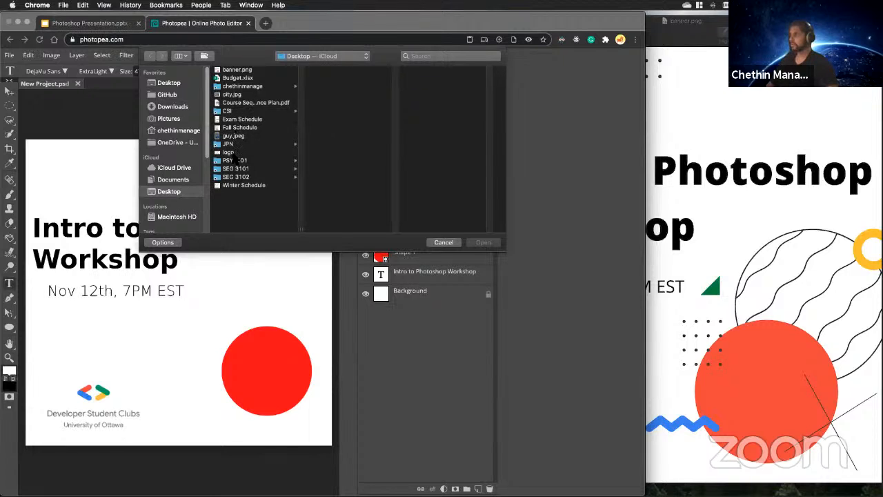
left_click(231, 152)
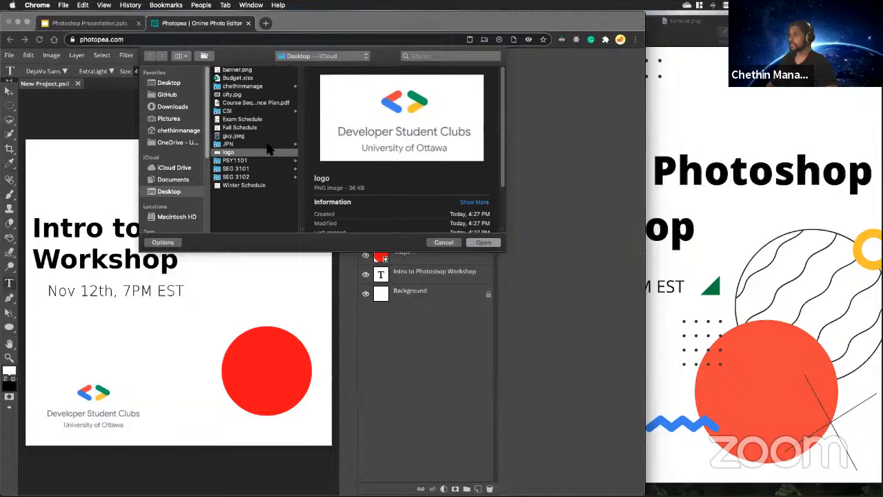
left_click(481, 242)
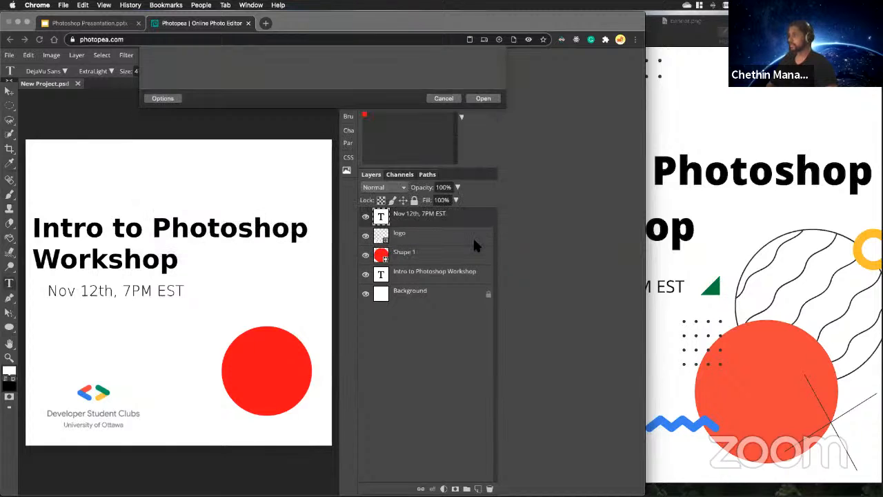
left_click_drag(114, 161, 144, 164)
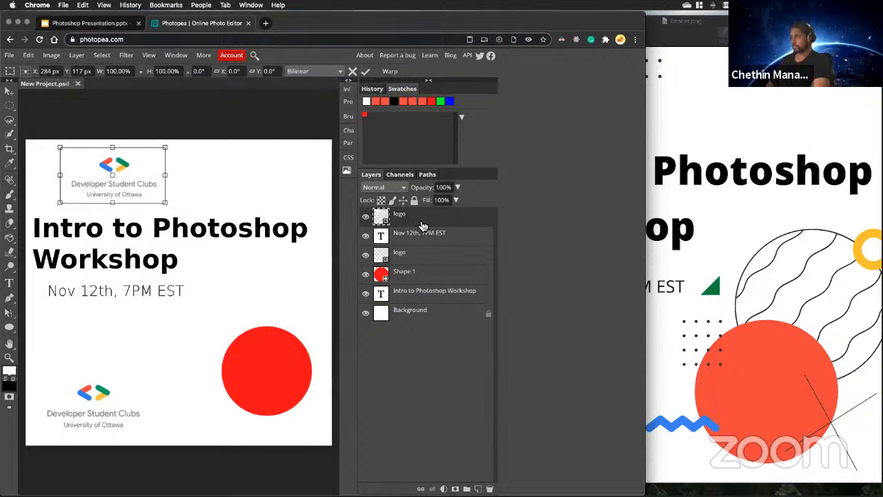
key("Return")
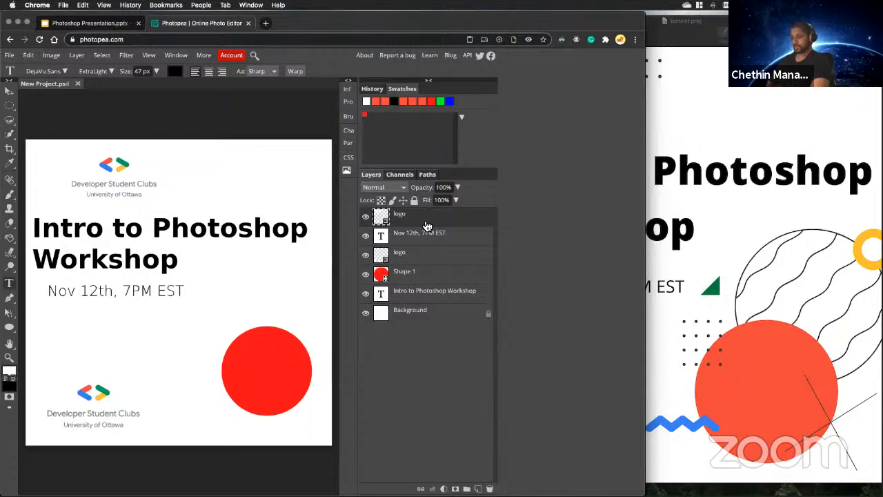
key("Delete")
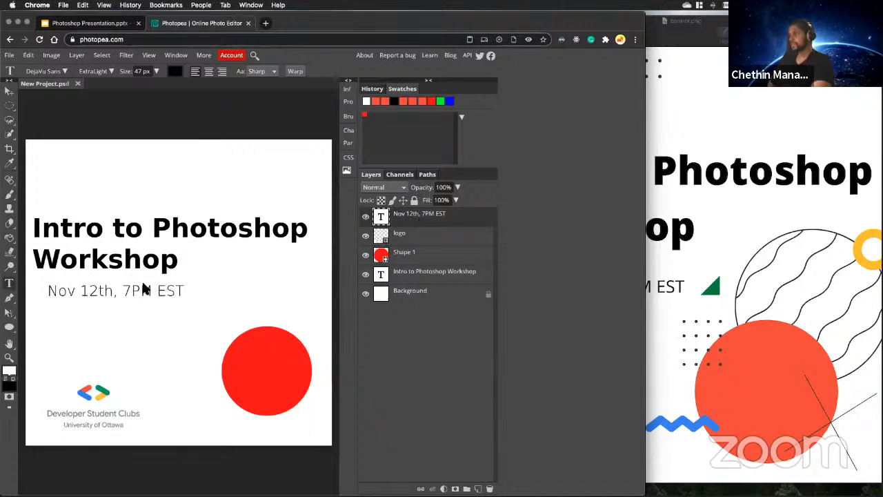
Line the date text up with the title's left edge using the Move tool, and compare it with the banner.png reference in Preview.
left_click_drag(143, 289, 179, 281)
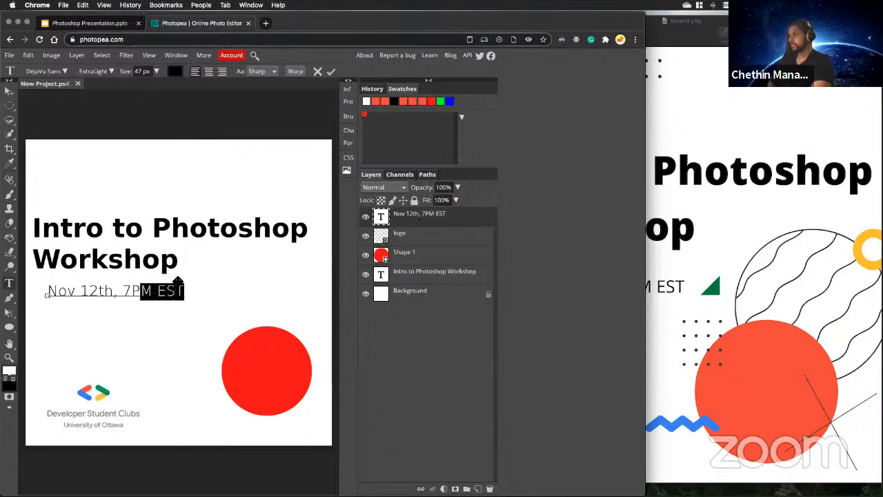
left_click(331, 71)
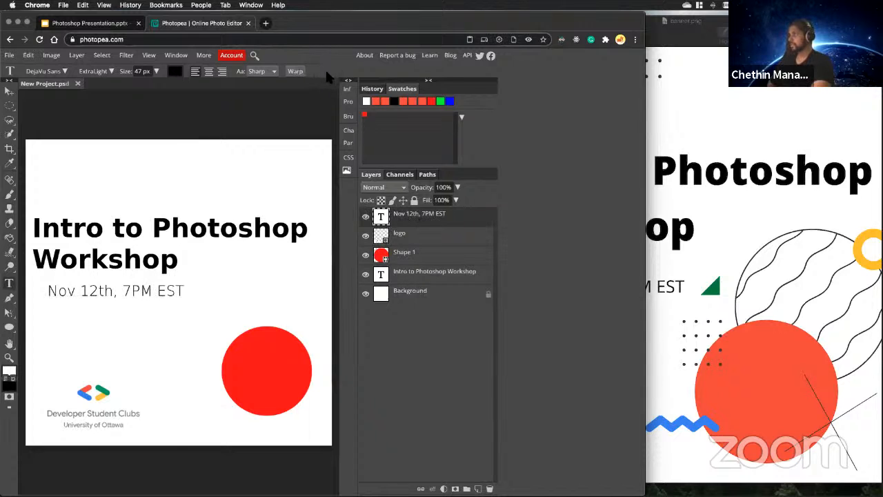
left_click(9, 91)
left_click_drag(100, 274, 83, 294)
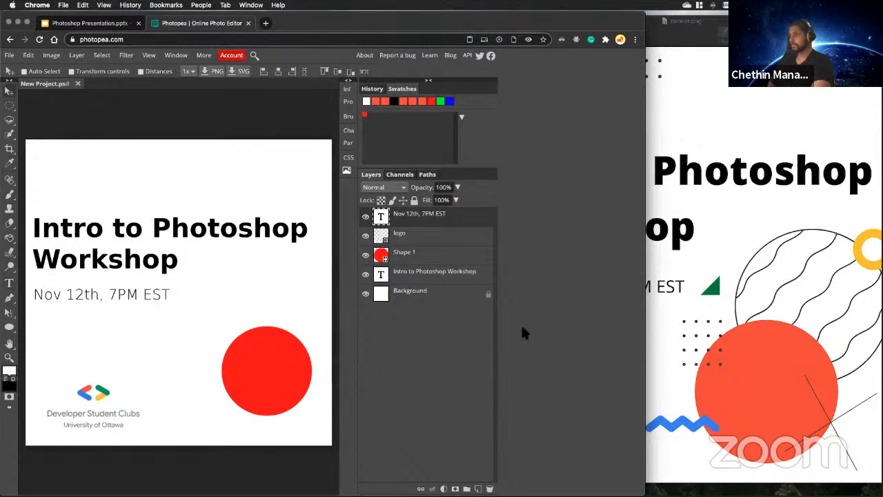
left_click(735, 254)
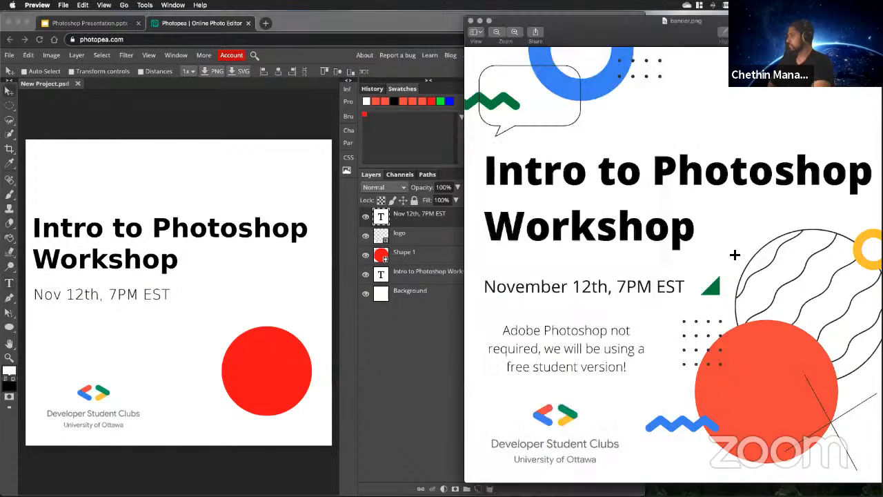
left_click(323, 289)
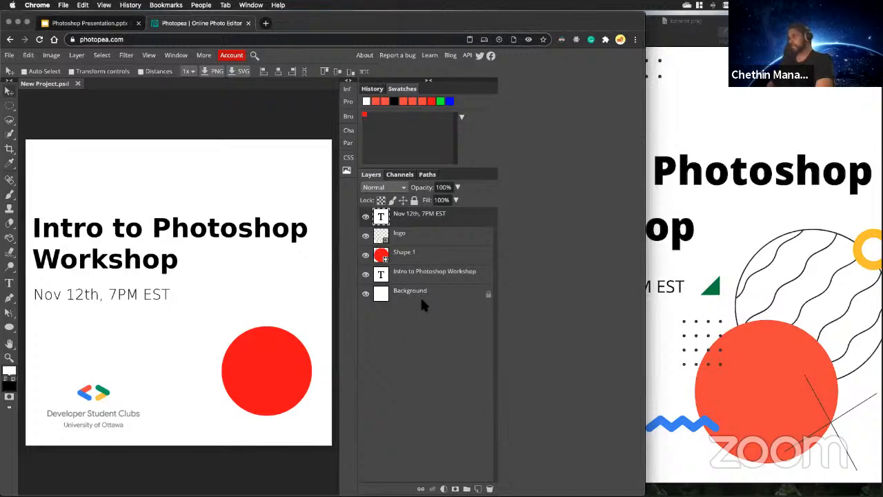
Create a new layer folder at the top of the layer stack and name it Text.
left_click(467, 489)
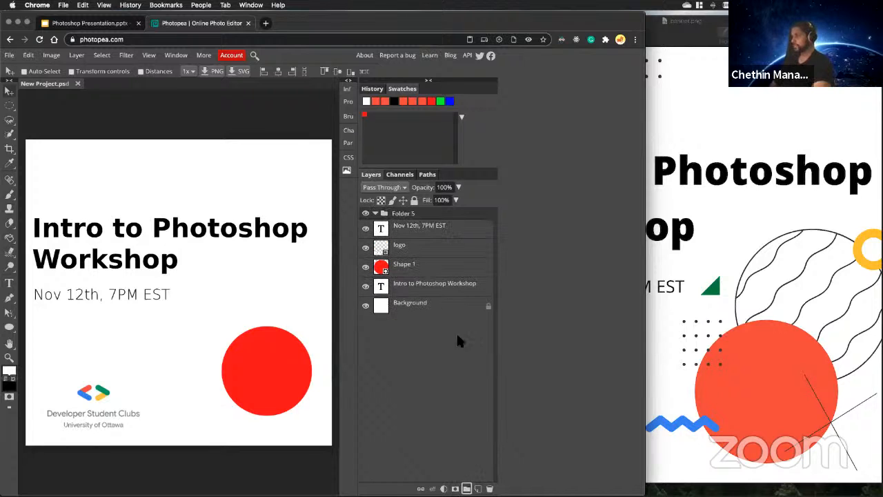
double_click(402, 214)
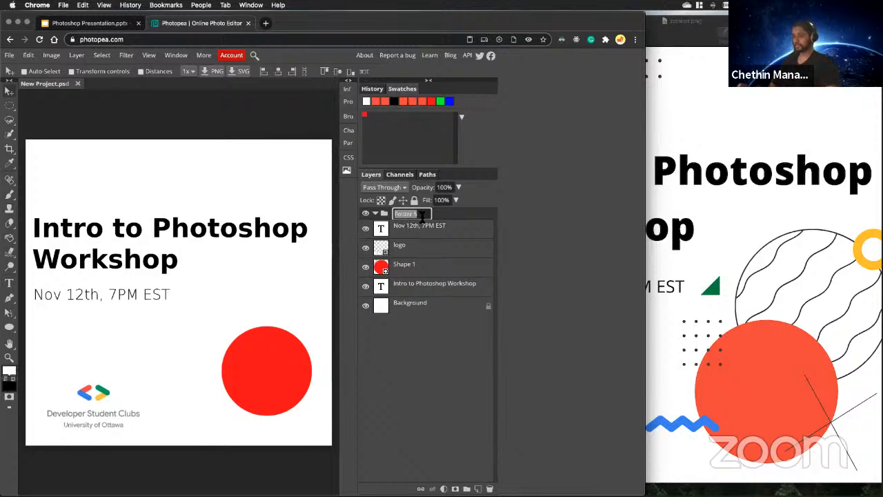
type("Text")
key("Return")
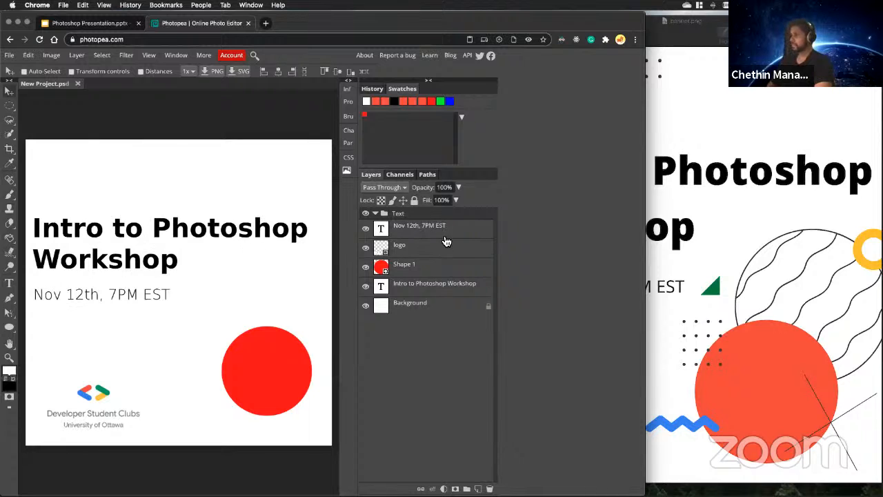
Put the date and title text layers into the Text folder, with the title above the date, and collapse the folder.
mouse_move(423, 228)
left_mouse_down()
mouse_move(412, 207)
mouse_move(419, 240)
left_mouse_up()
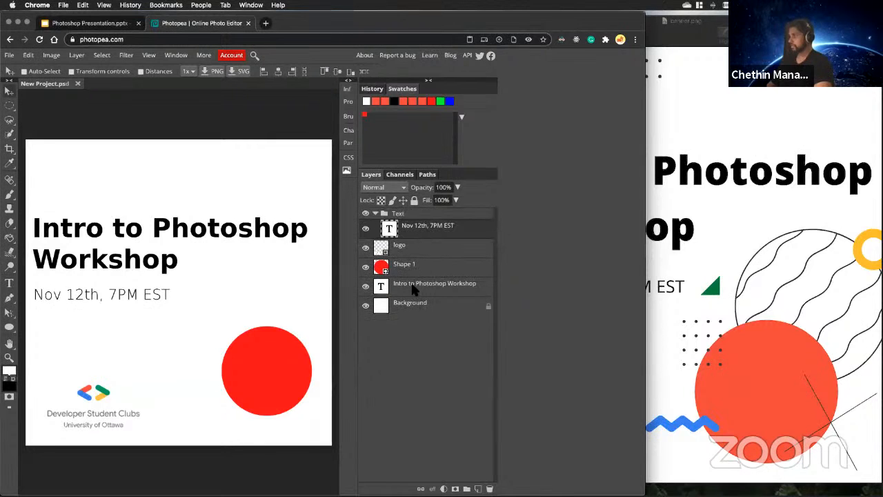
left_click_drag(413, 290, 396, 227)
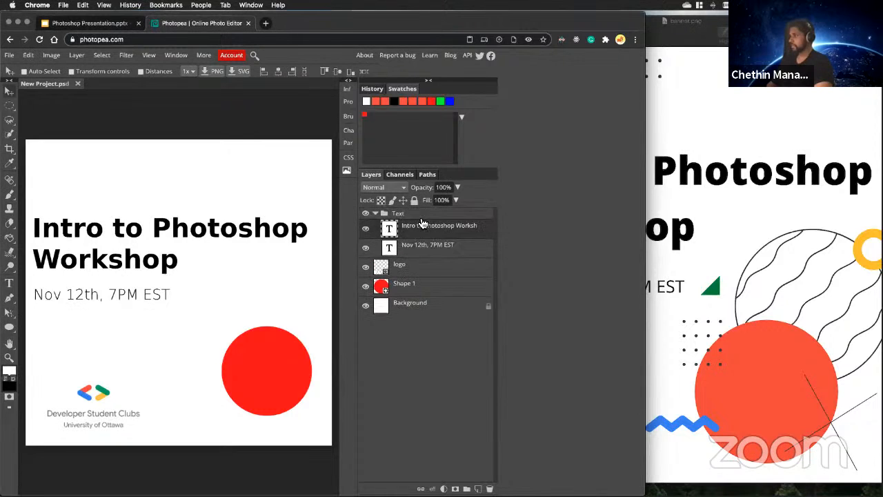
left_click(376, 214)
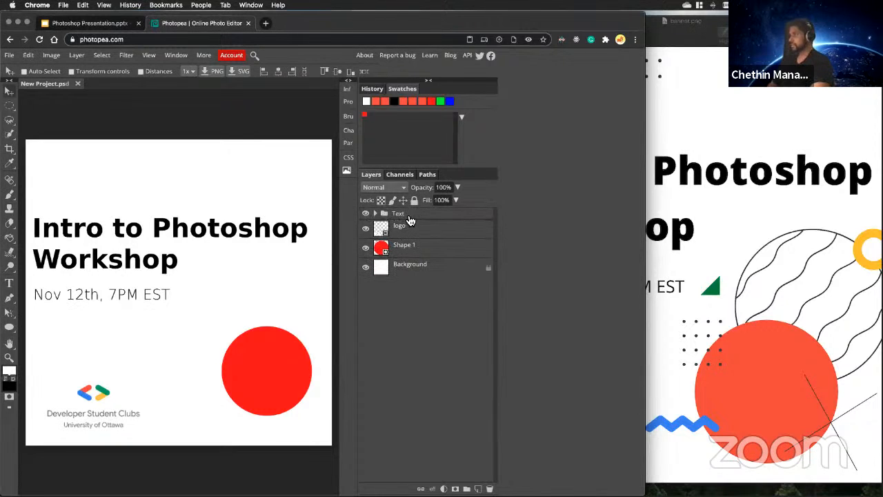
Move the Text folder as one unit slightly up and right on the canvas, and compare the layout with the banner.png reference.
left_click(408, 216)
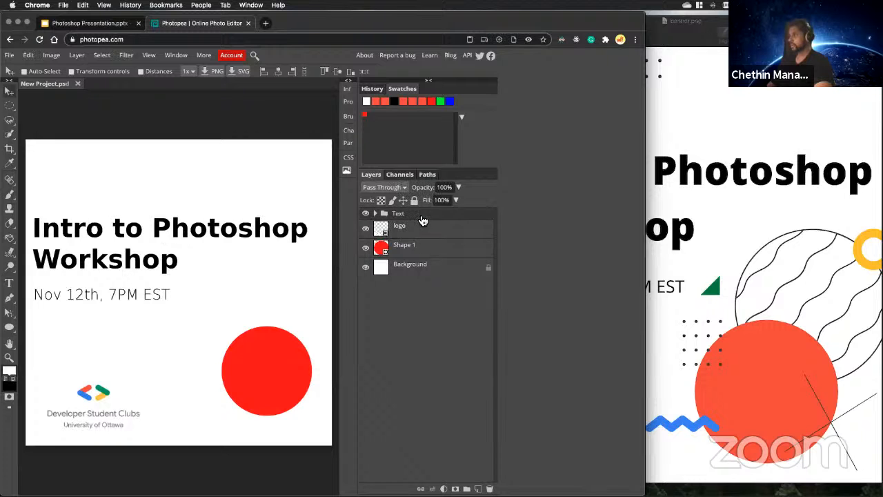
left_click_drag(165, 234, 212, 233)
left_click_drag(182, 207, 167, 233)
left_click(854, 207)
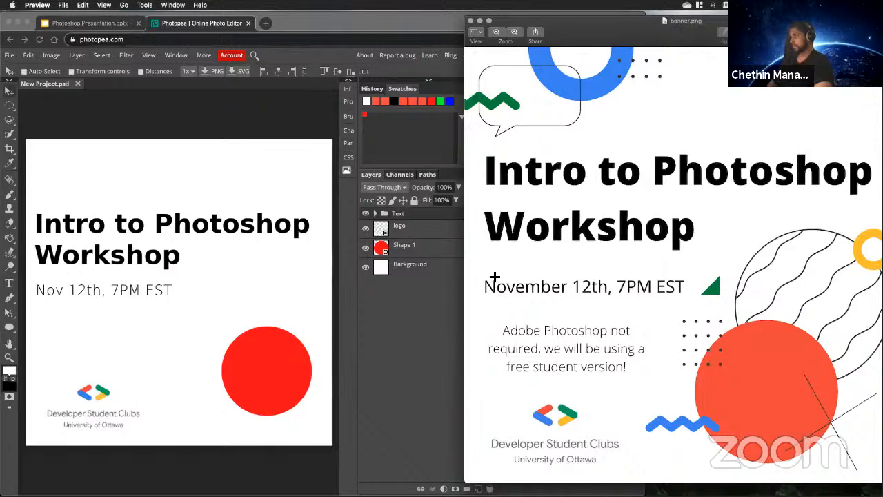
left_click(274, 237)
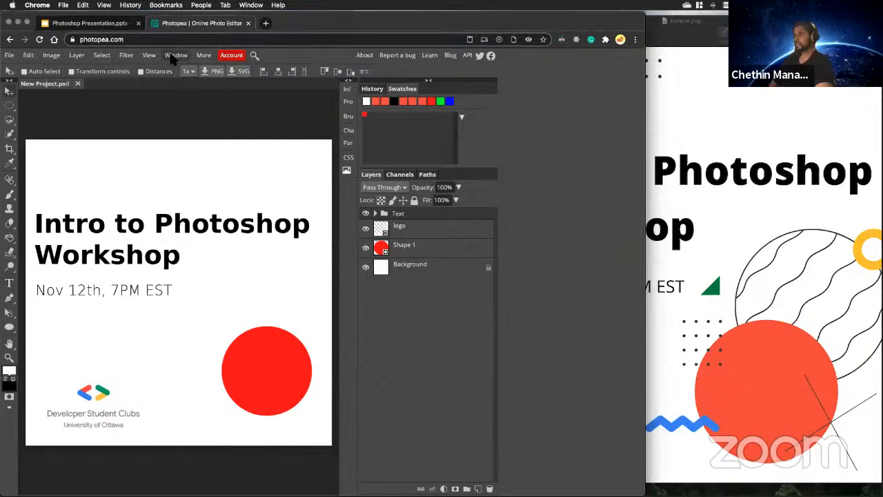
Open guy.jpeg from the Desktop as a separate document.
left_click(10, 57)
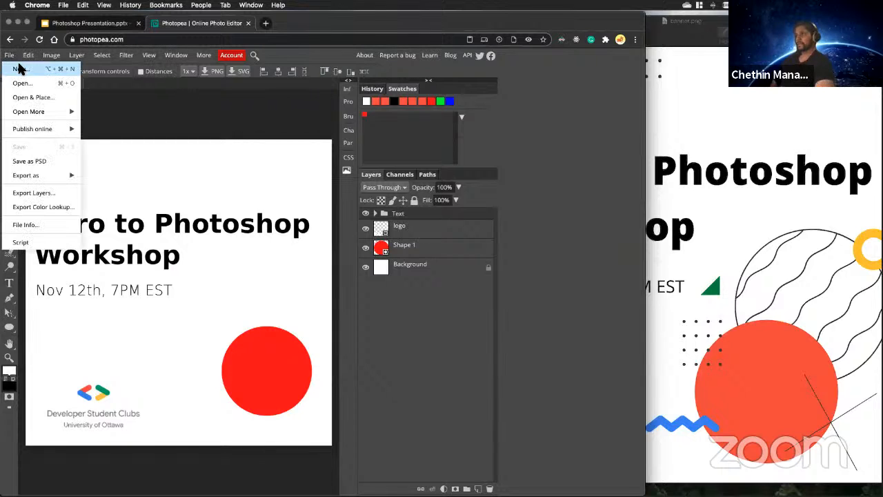
left_click(202, 158)
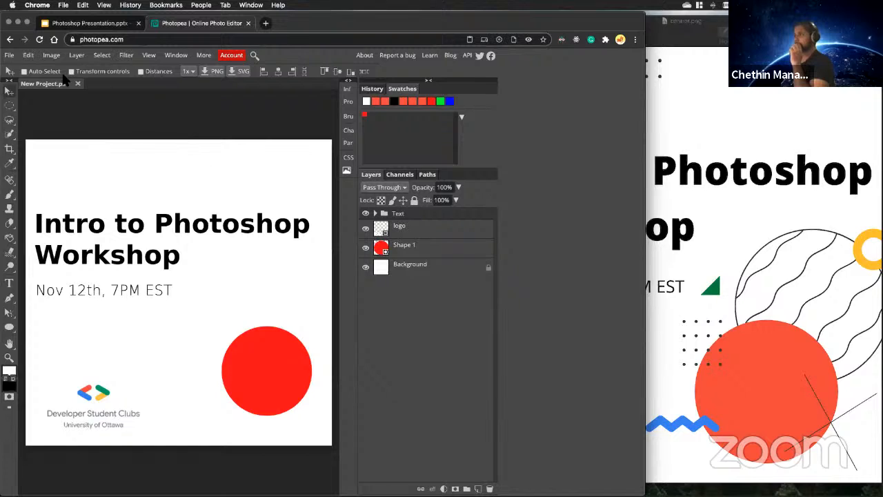
left_click(9, 55)
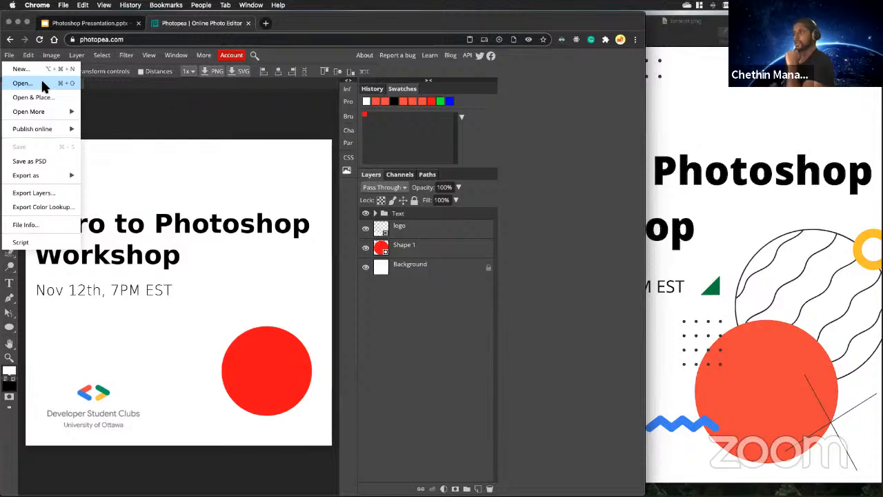
left_click(41, 83)
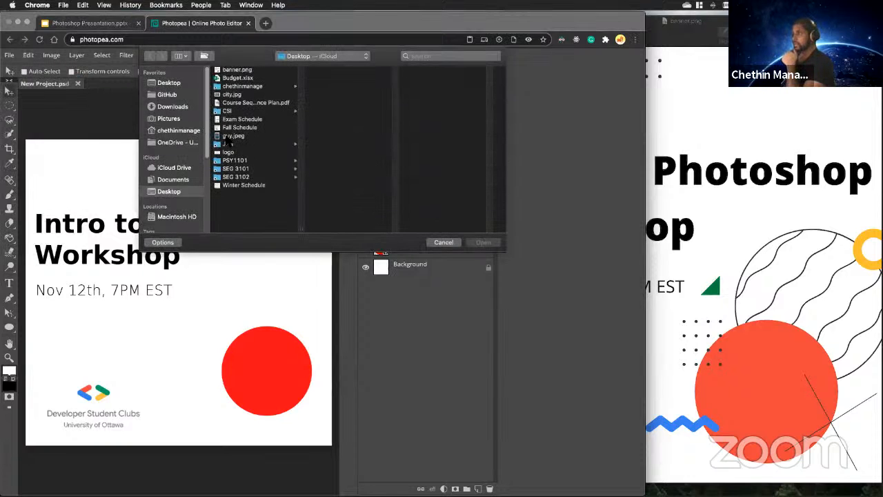
left_click(227, 137)
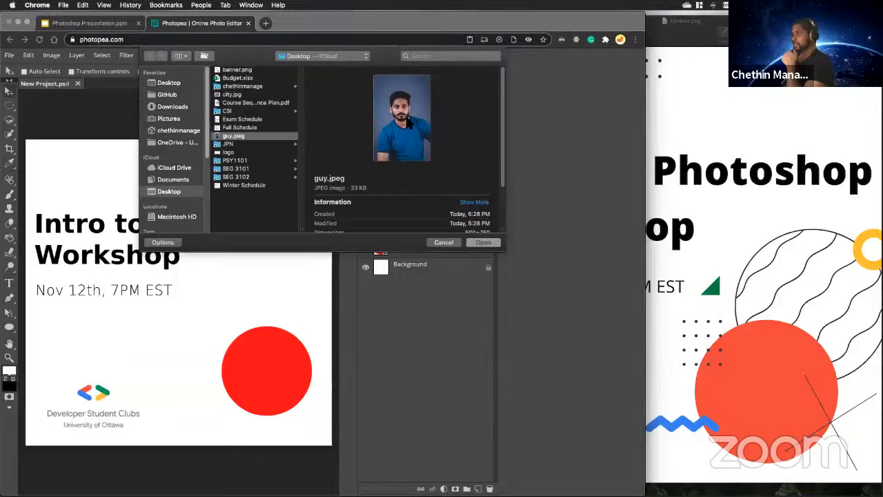
left_click(482, 244)
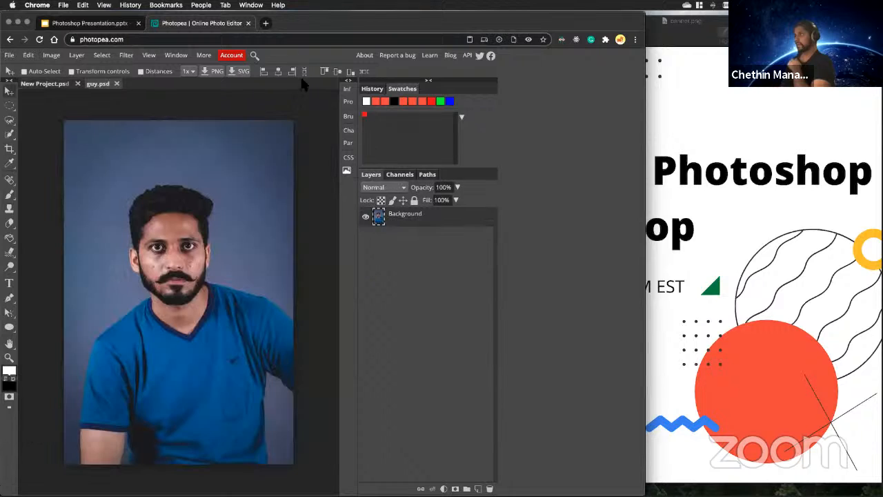
Open the Pexels stock photo site in a new browser tab and go to its home page.
left_click(265, 23)
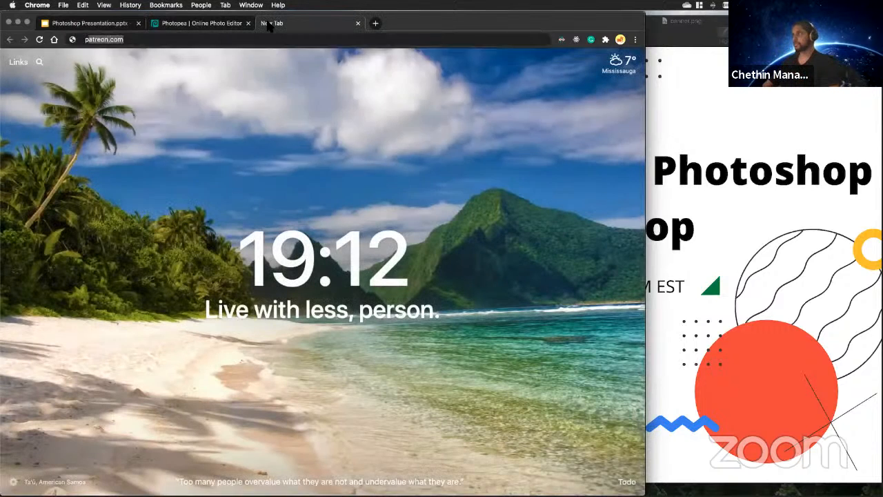
type("pexe")
key("Return")
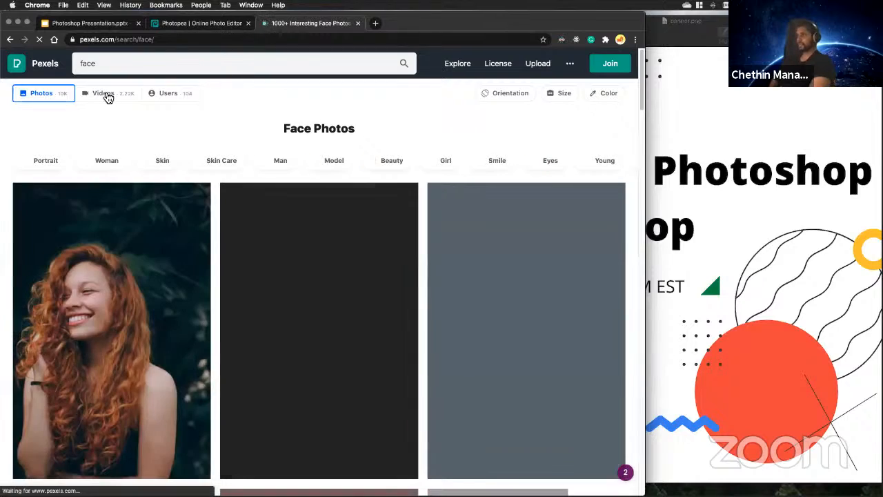
left_click(36, 68)
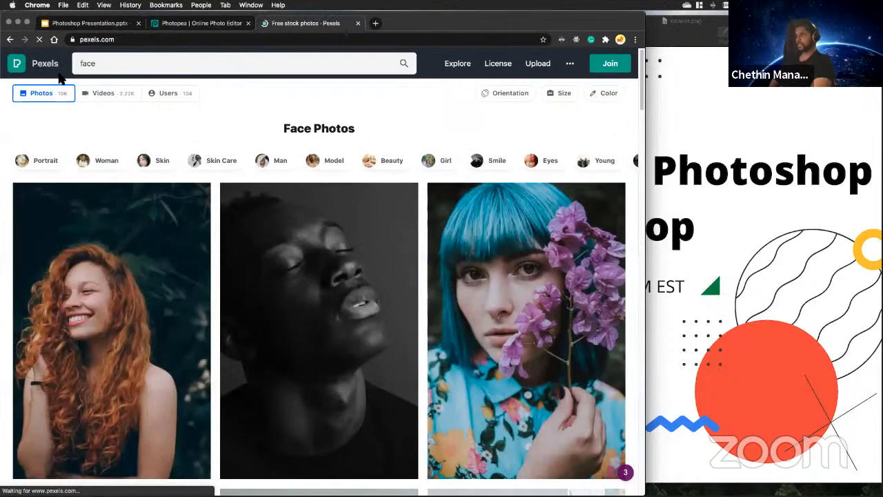
Browse the trending free stock photos on the Pexels home page.
scroll(220, 186, "down", 5)
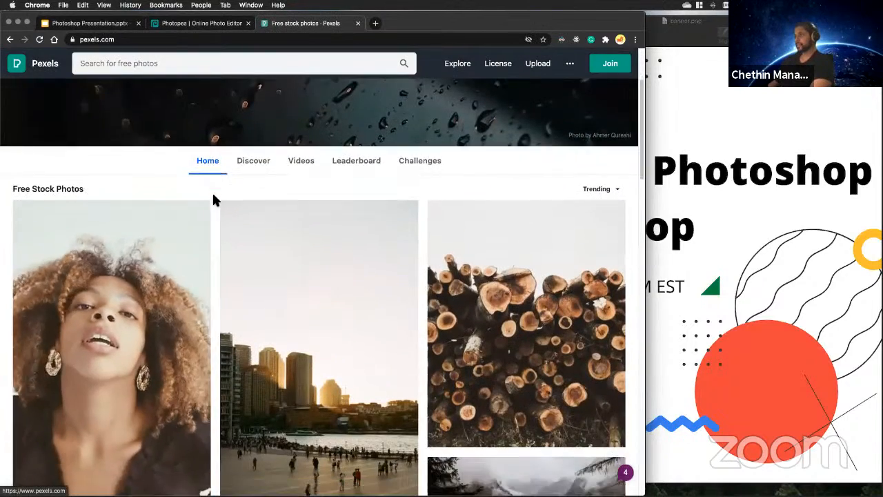
scroll(243, 231, "down", 10)
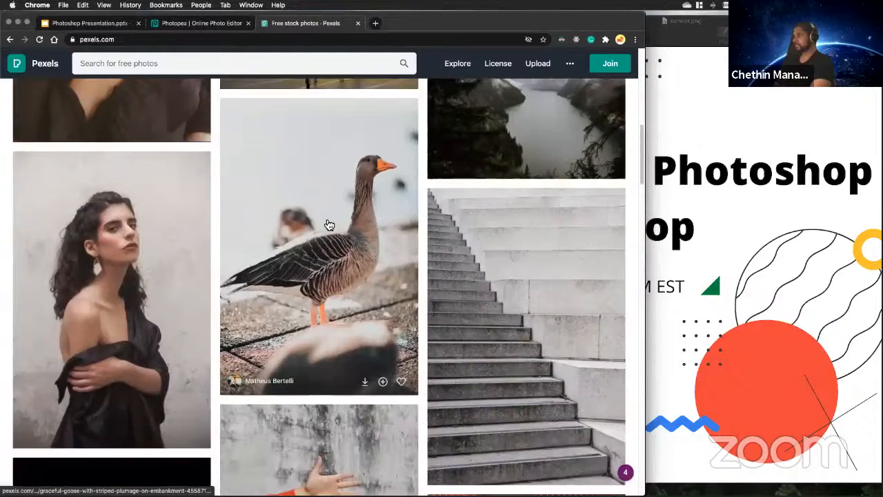
scroll(456, 234, "down", 2)
scroll(539, 182, "up", 2)
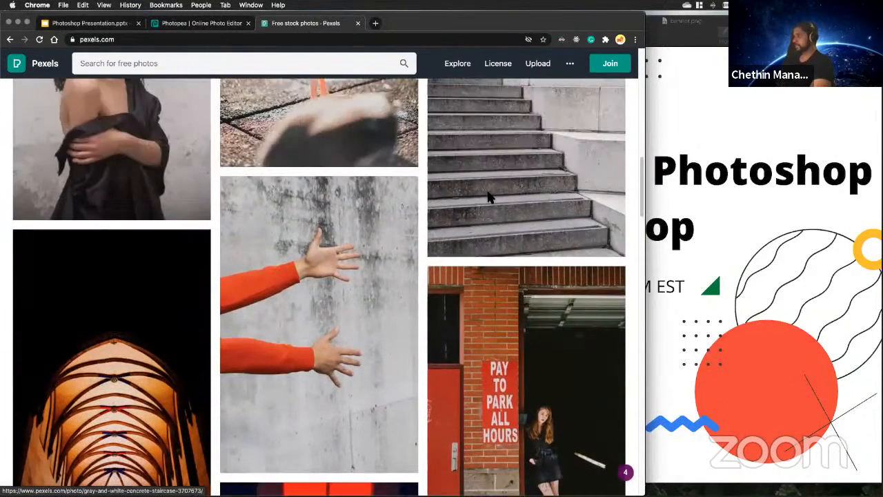
Open the gray and white concrete staircase photo and examine its image-saving options, usage terms and similar photos.
left_click(539, 182)
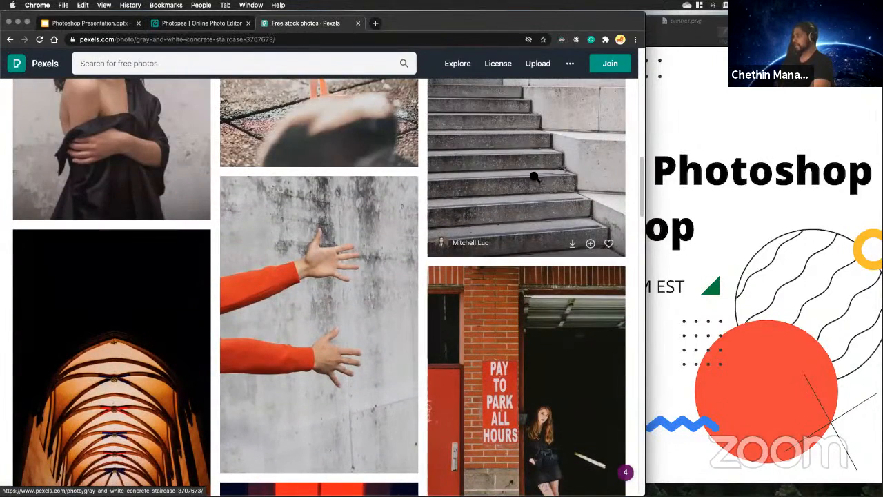
right_click(339, 197)
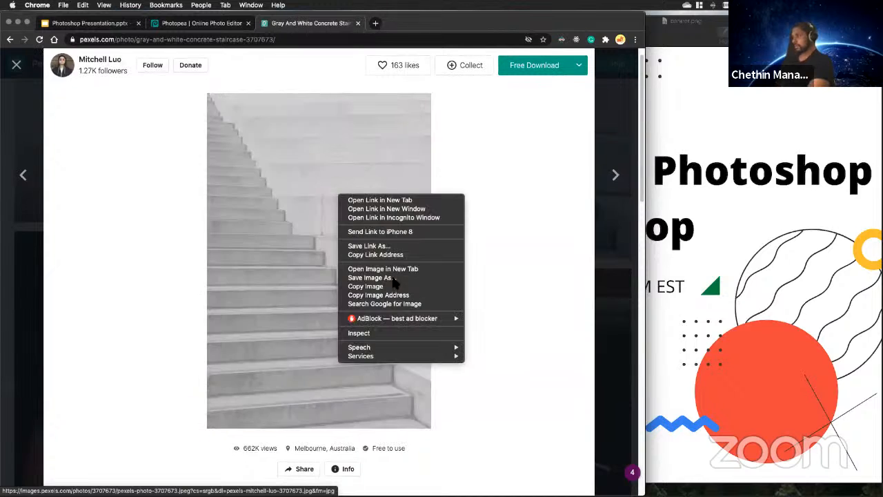
left_click(508, 245)
scroll(417, 436, "down", 3)
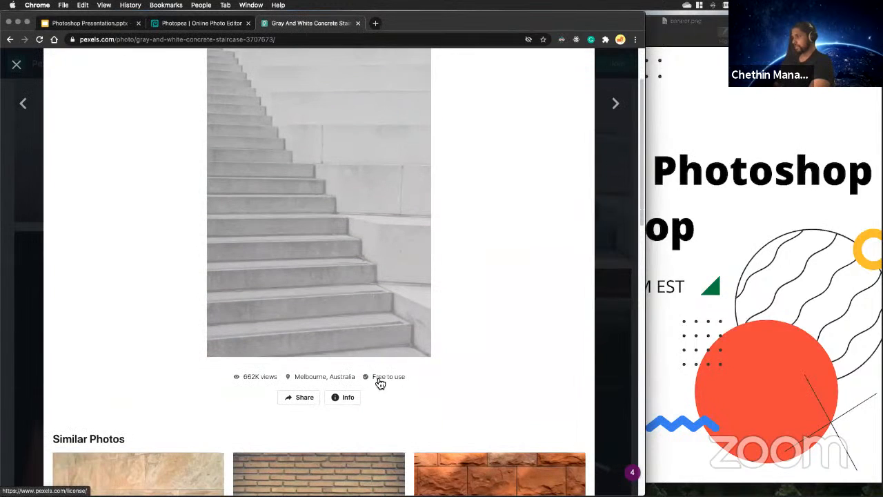
scroll(407, 370, "down", 5)
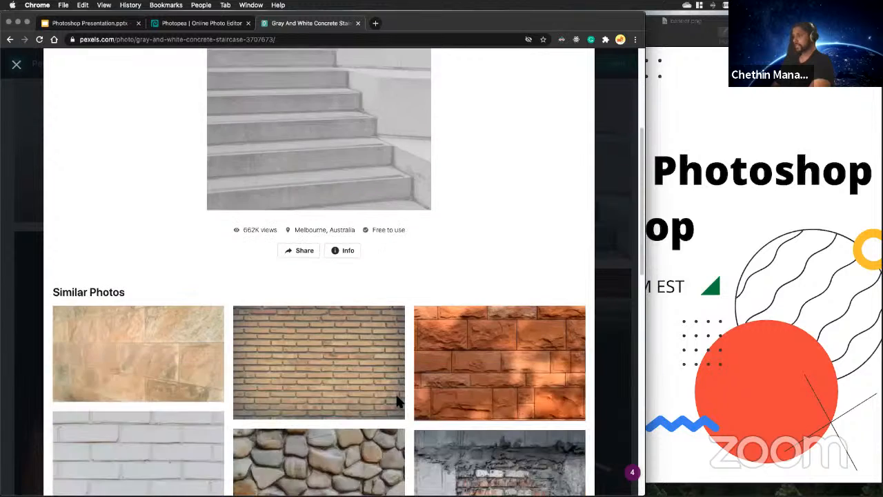
scroll(397, 401, "up", 8)
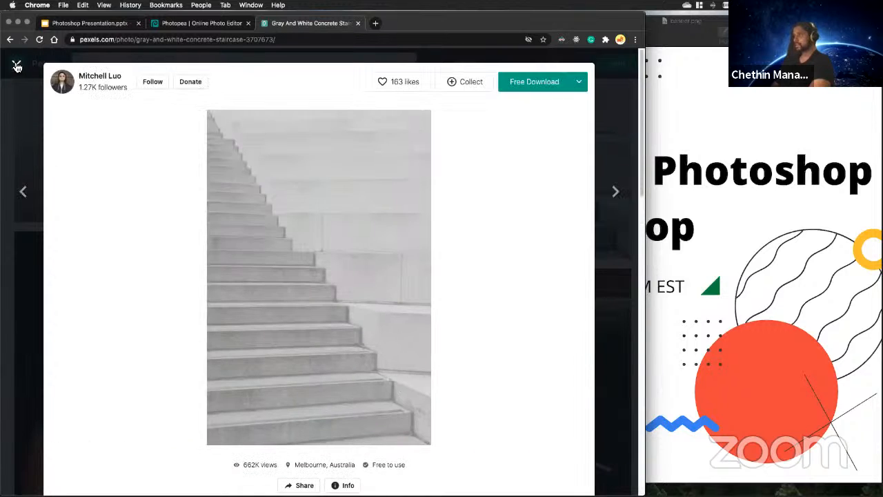
Close the staircase photo page and switch back to the portrait document in Photopea.
left_click(17, 66)
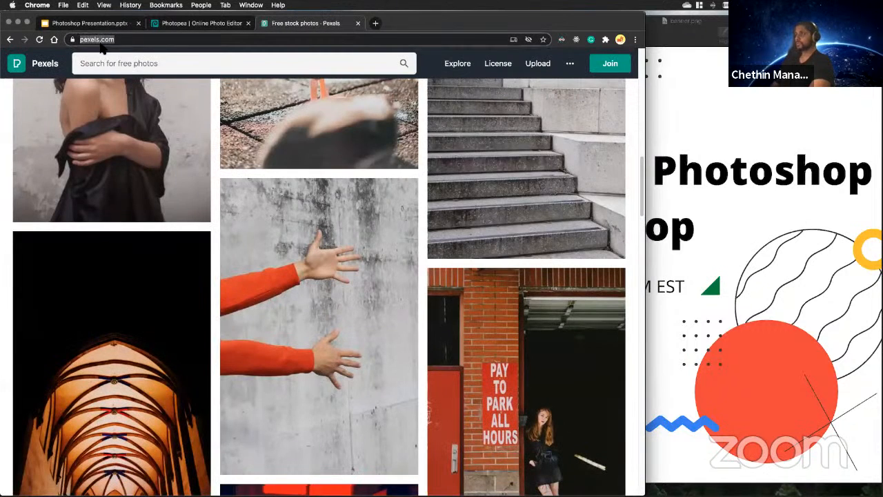
left_click(197, 23)
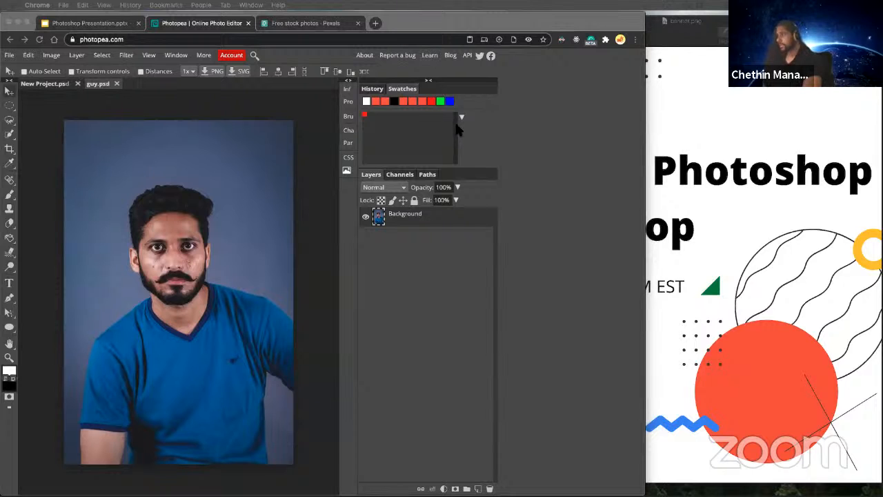
left_click(415, 230)
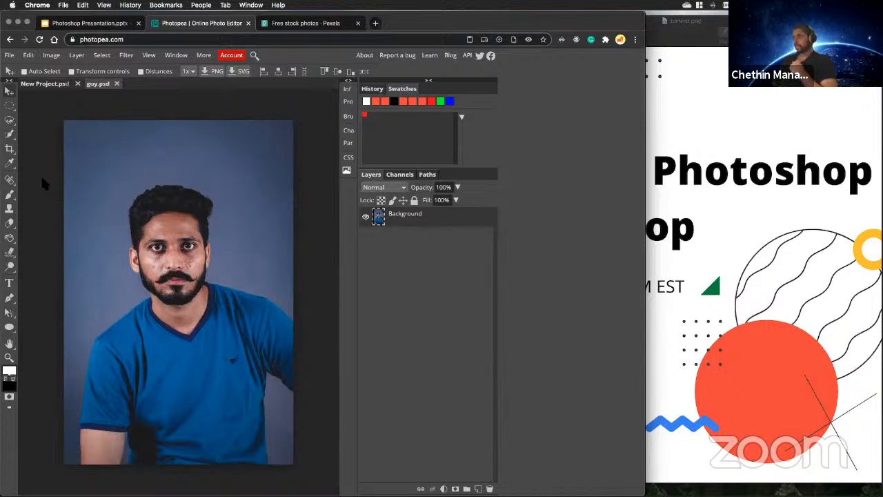
Try the Magic Wand at tolerance 16 on the portrait's backdrop, the blue shirt and the man's hair.
right_click(10, 134)
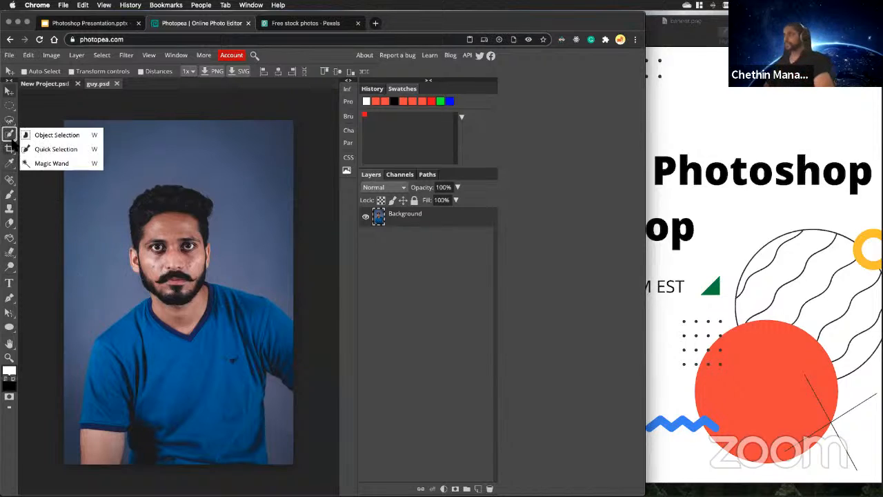
left_click(45, 163)
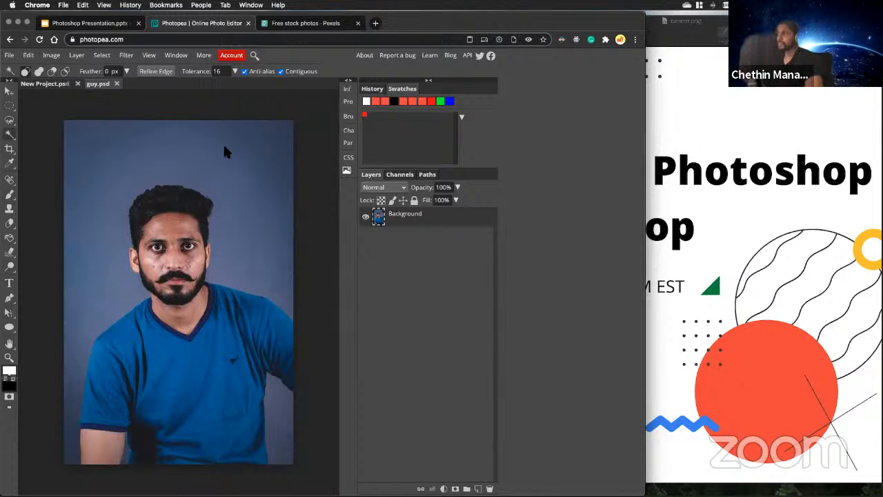
left_click(264, 136)
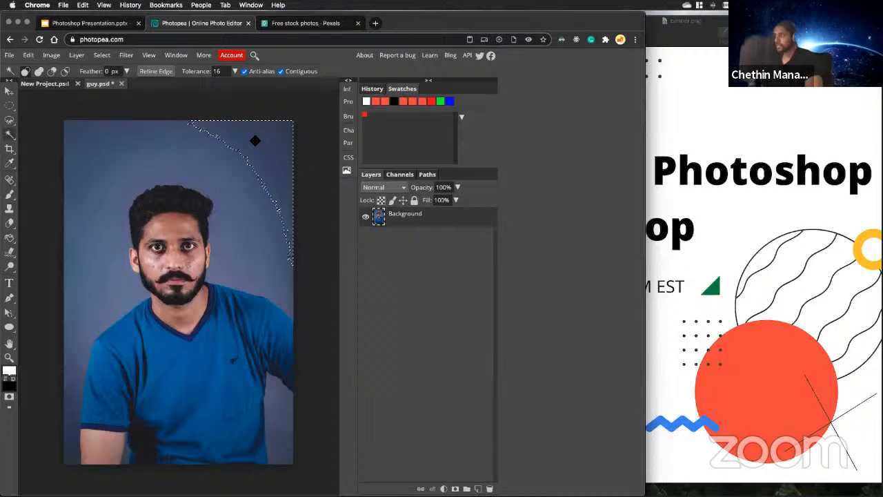
left_click(105, 187)
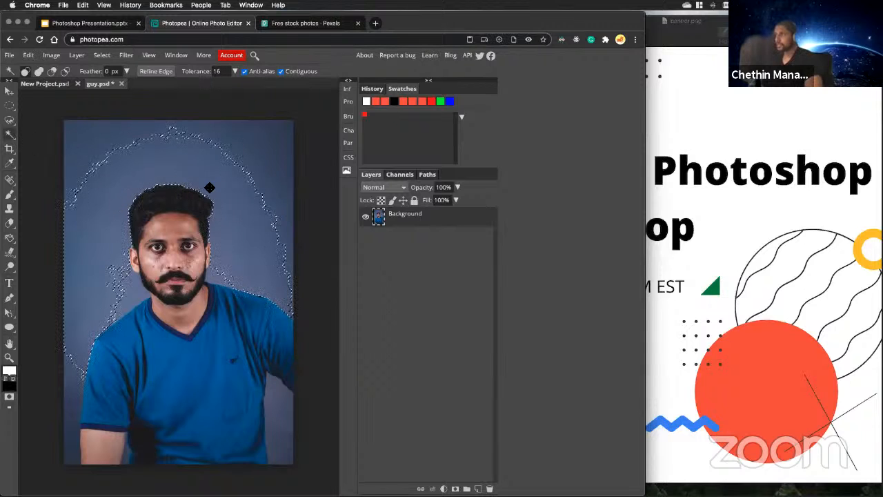
left_click(222, 357)
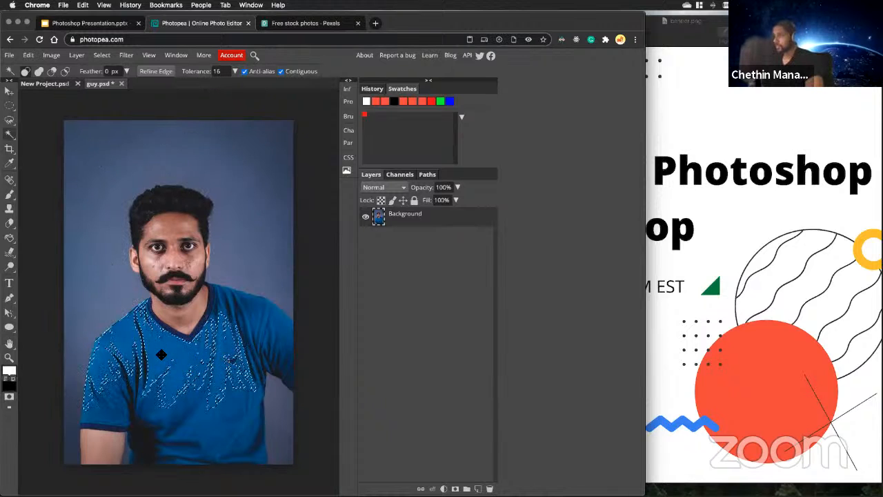
left_click(180, 199)
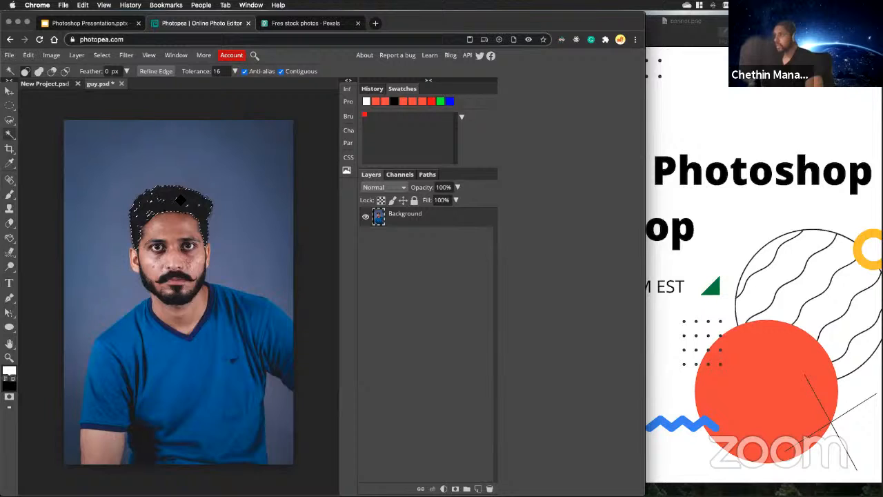
Try Magic Wand selections on separate backdrop areas above the head and on both sides of the man.
left_click(202, 166)
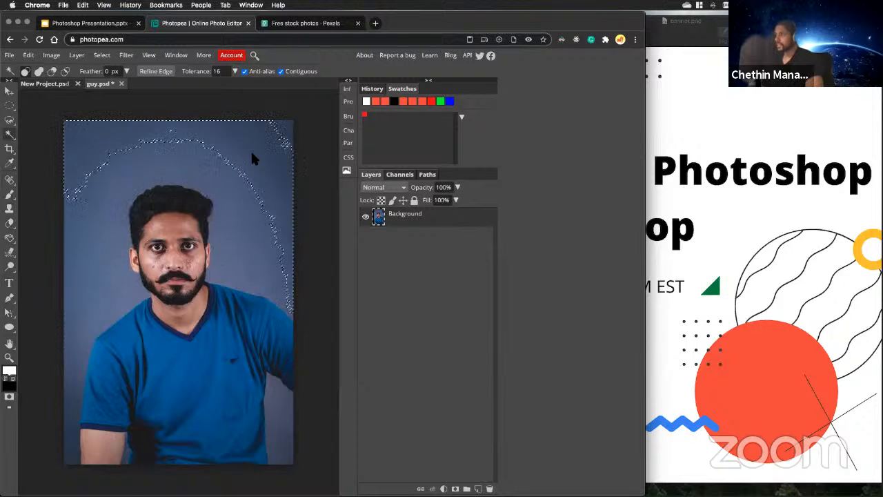
left_click(87, 295)
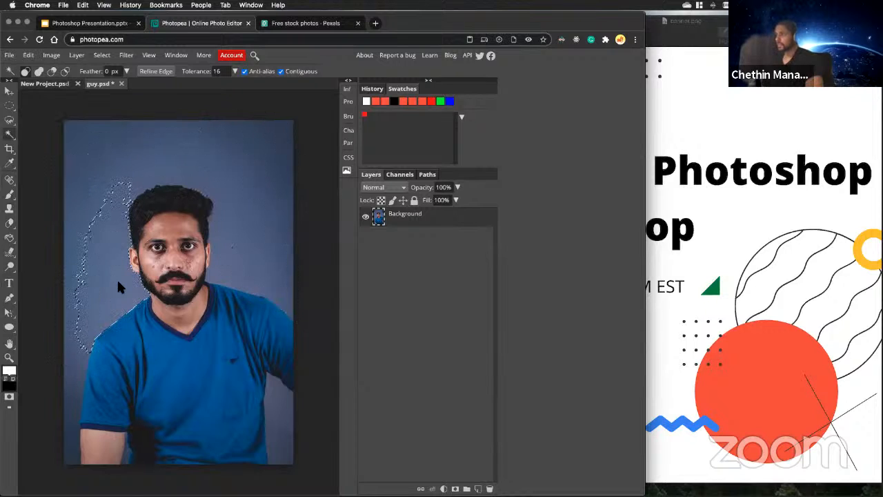
left_click(80, 349)
left_click(228, 279)
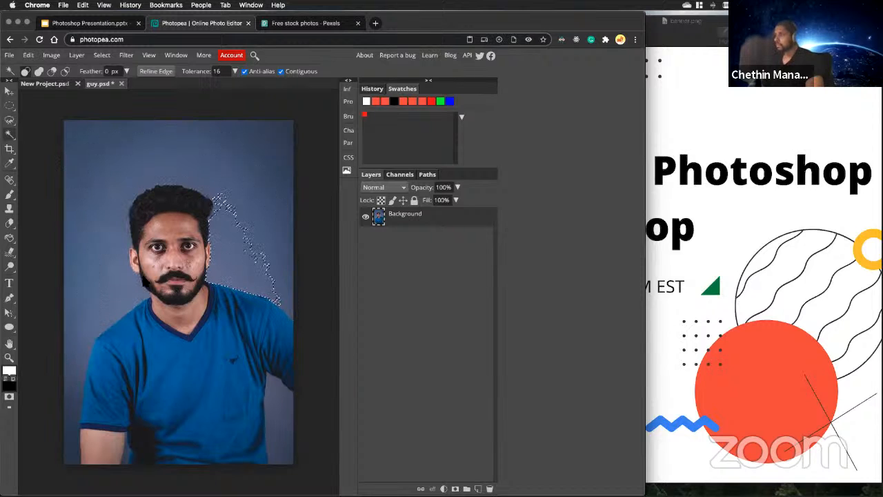
left_click(129, 275)
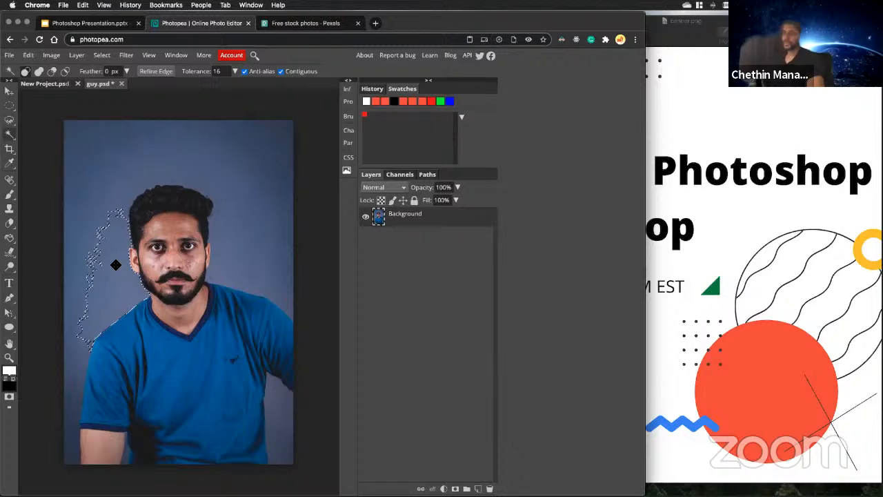
Clear the selection, try Background Eraser strokes at tolerance 40 across the backdrop, face and shirt, and undo them.
right_click(9, 223)
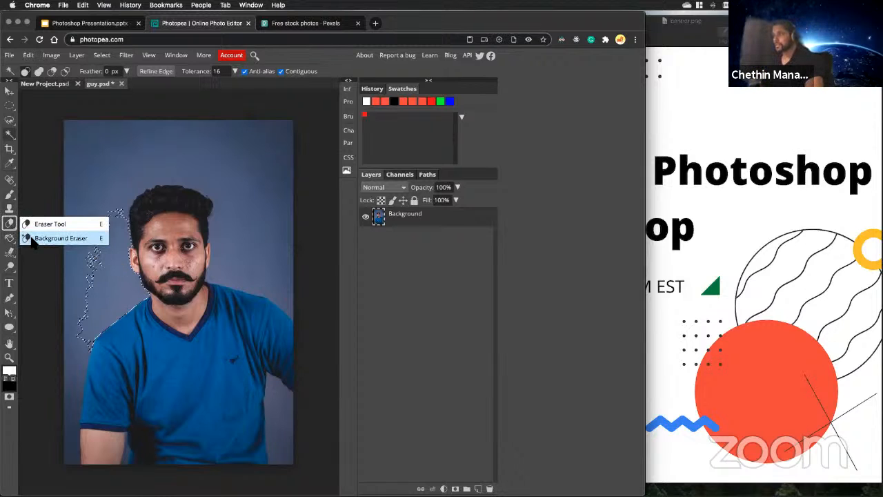
left_click(41, 239)
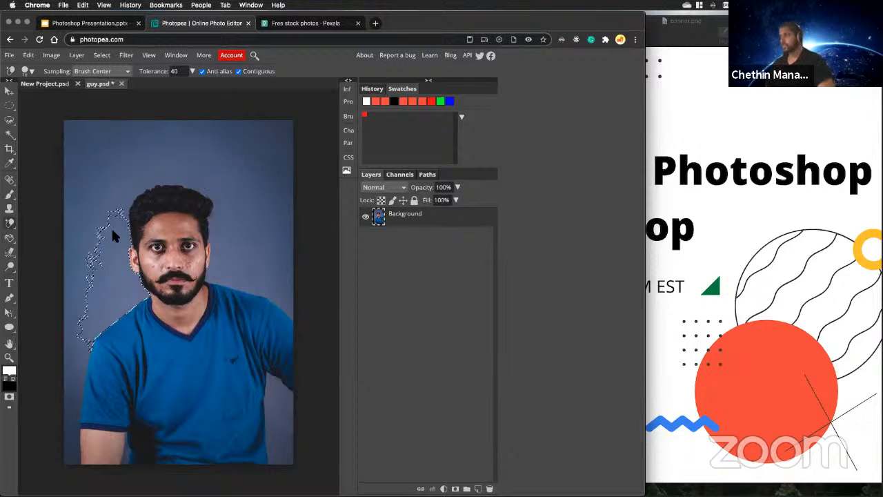
key("super+d")
mouse_move(221, 145)
left_mouse_down()
mouse_move(244, 139)
mouse_move(190, 163)
left_mouse_up()
mouse_move(154, 195)
left_mouse_down()
mouse_move(95, 234)
mouse_move(180, 215)
left_mouse_up()
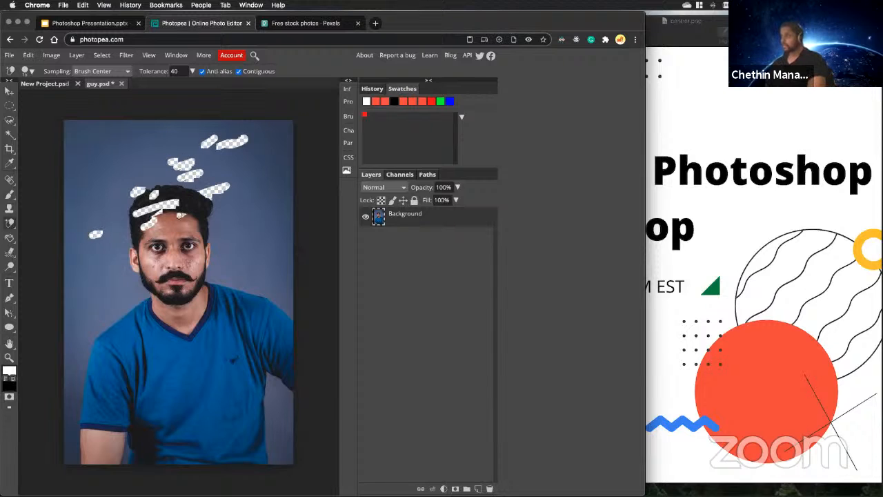
key("super+z")
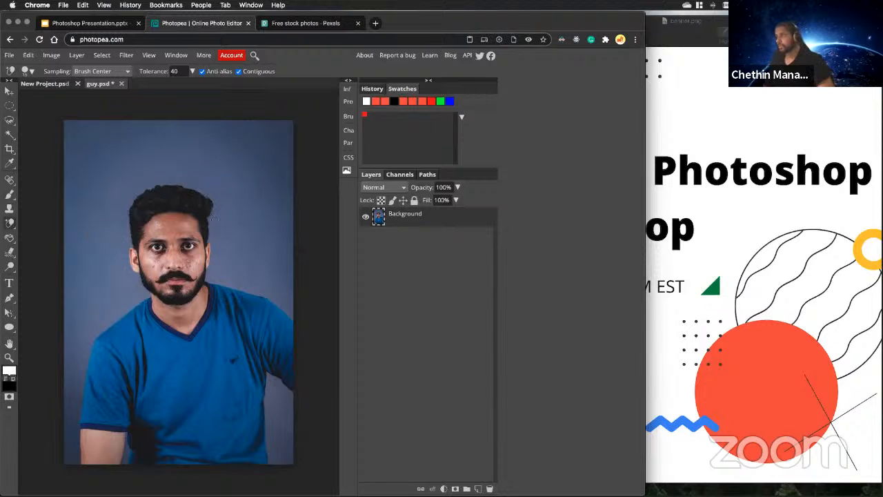
mouse_move(212, 233)
left_mouse_down()
mouse_move(214, 199)
mouse_move(122, 236)
mouse_move(137, 302)
mouse_move(236, 286)
mouse_move(225, 334)
mouse_move(266, 392)
mouse_move(284, 396)
mouse_move(278, 303)
mouse_move(260, 314)
mouse_move(209, 265)
mouse_move(171, 281)
left_mouse_up()
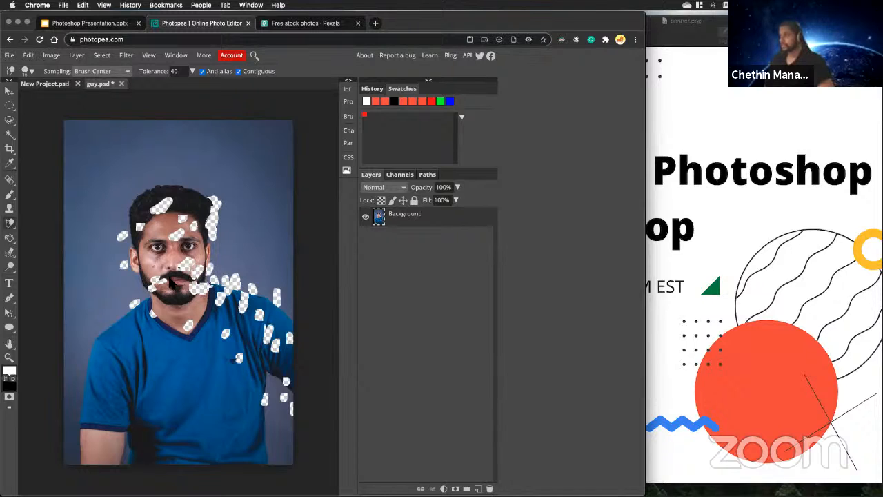
key("super+z")
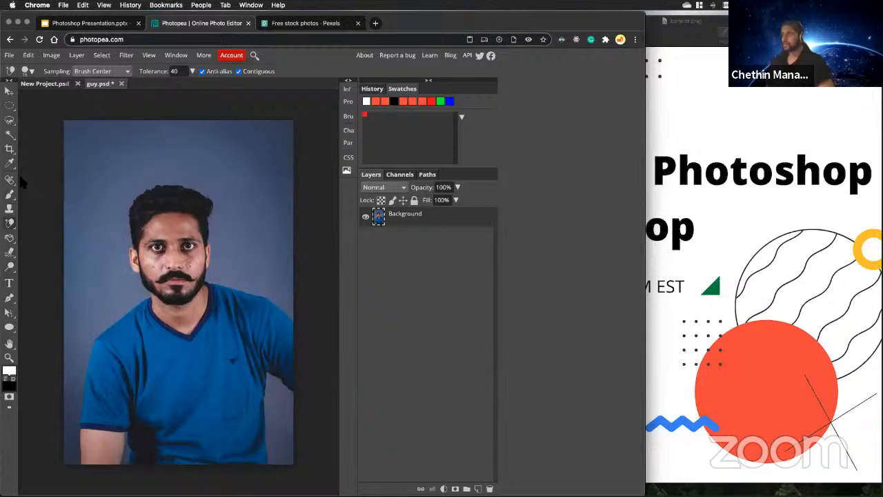
Trace the man's left arm, head and shoulders with the Magnetic Lasso, close the outline through the surrounding backdrop, and delete the enclosed area.
right_click(9, 120)
left_click(41, 145)
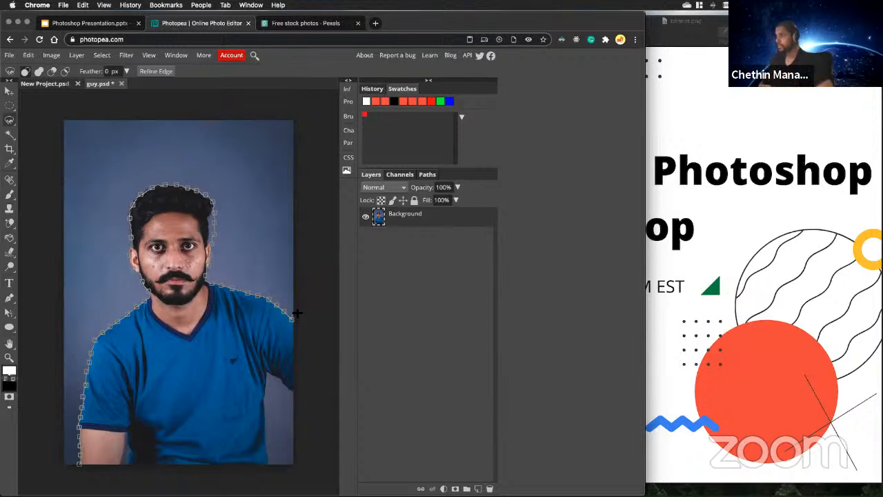
mouse_move(299, 309)
left_mouse_down()
mouse_move(306, 294)
mouse_move(297, 204)
mouse_move(272, 144)
mouse_move(250, 136)
mouse_move(125, 141)
mouse_move(79, 197)
mouse_move(67, 242)
mouse_move(57, 463)
left_mouse_up()
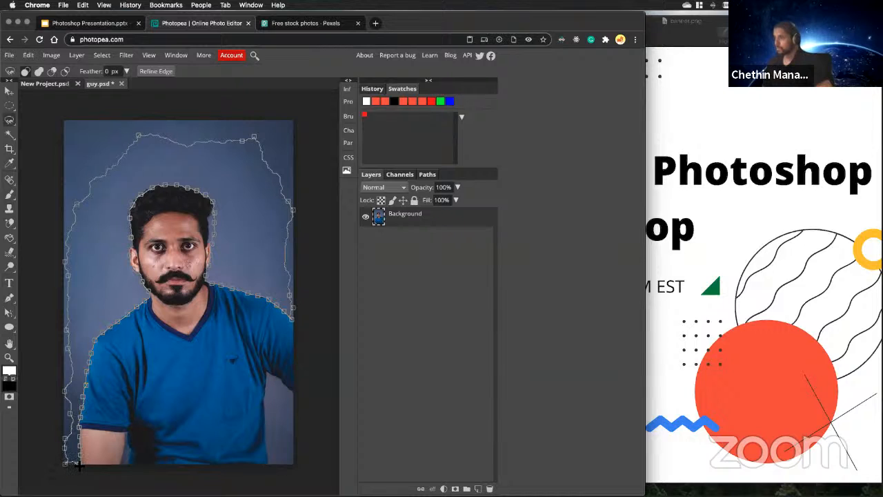
left_click_drag(79, 467, 81, 467)
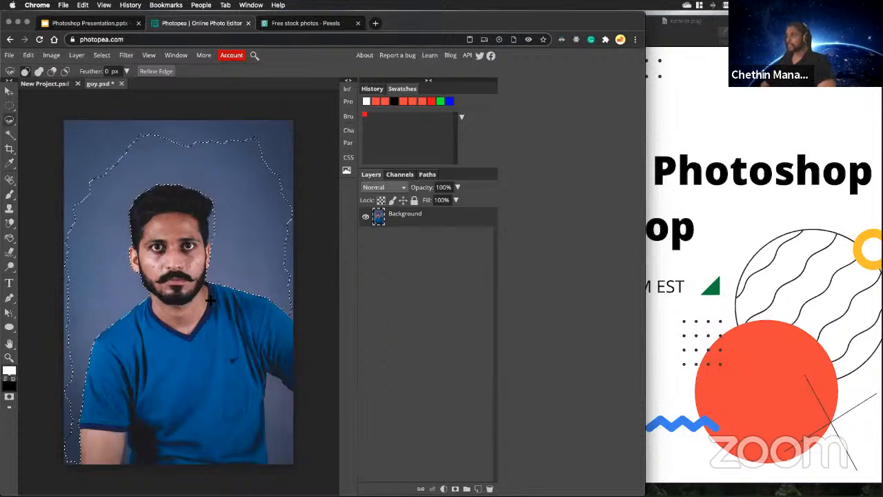
key("Delete")
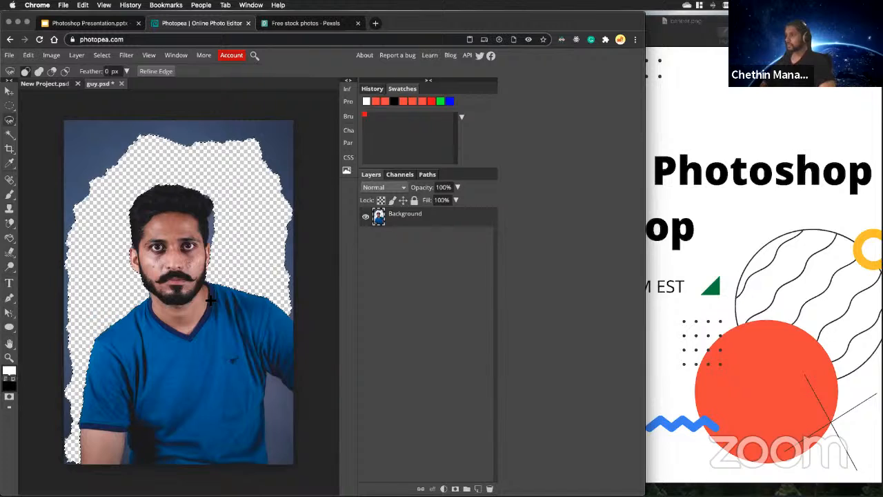
Switch to the regular Eraser Tool and set its brush size to 122 px.
left_click(9, 253)
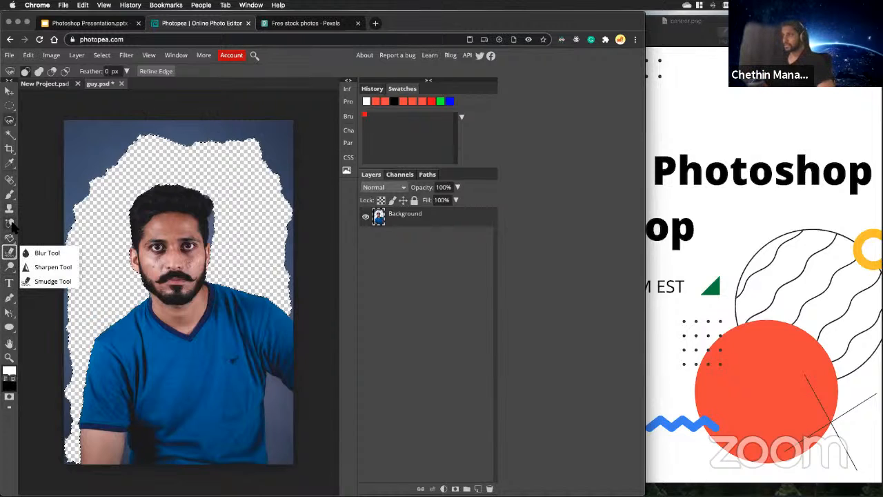
left_click(10, 223)
left_click(11, 223)
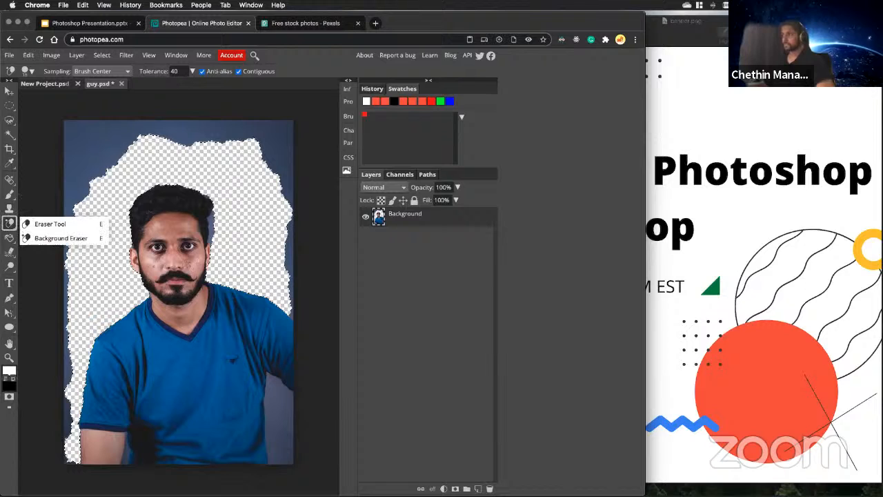
left_click(29, 226)
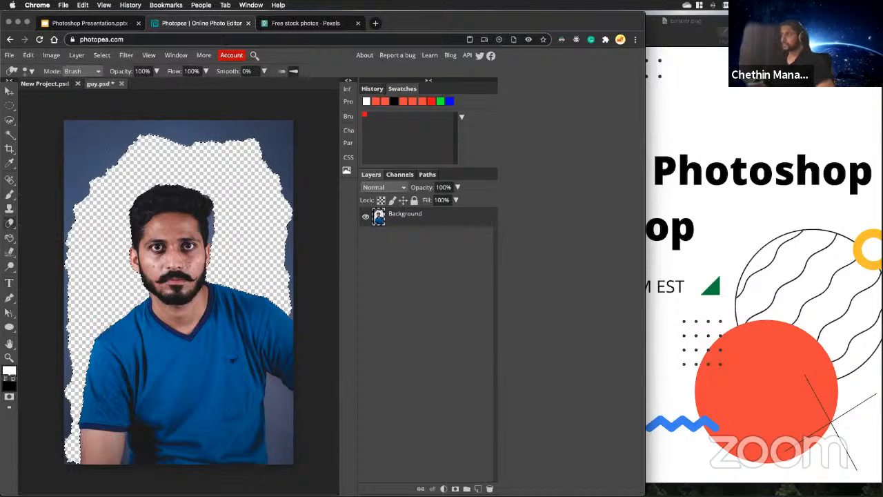
left_click(26, 71)
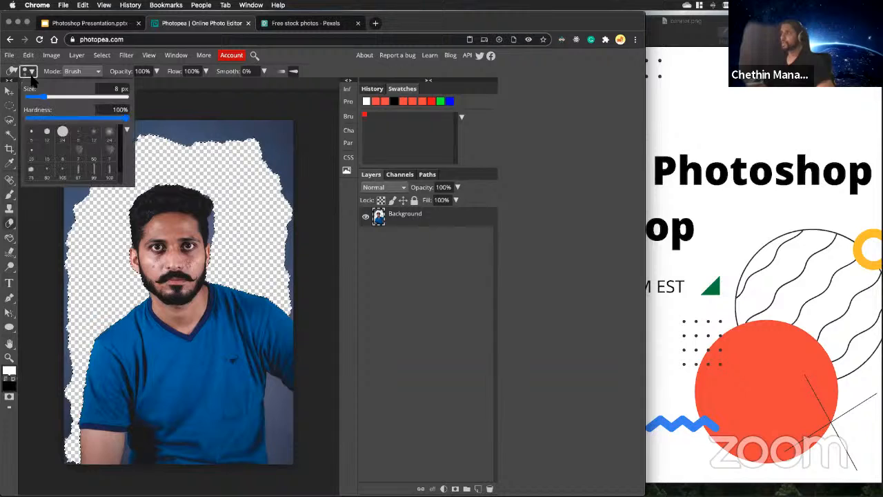
left_click_drag(55, 102, 77, 97)
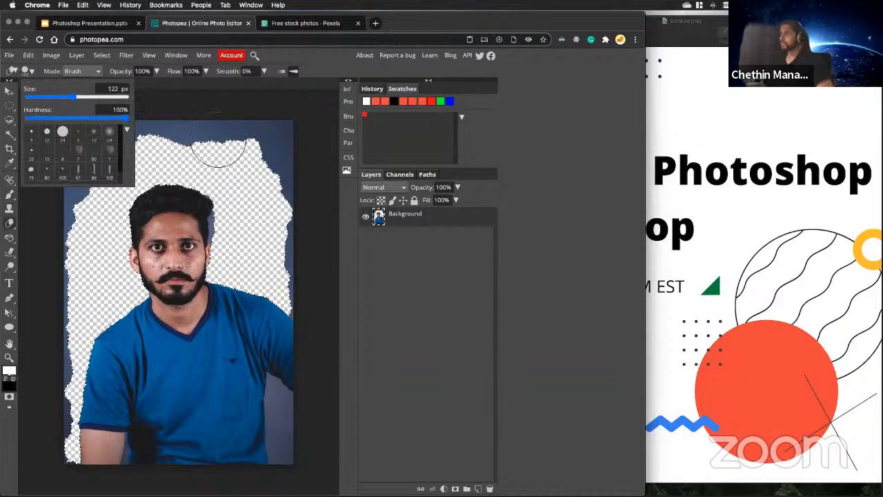
left_click(249, 145)
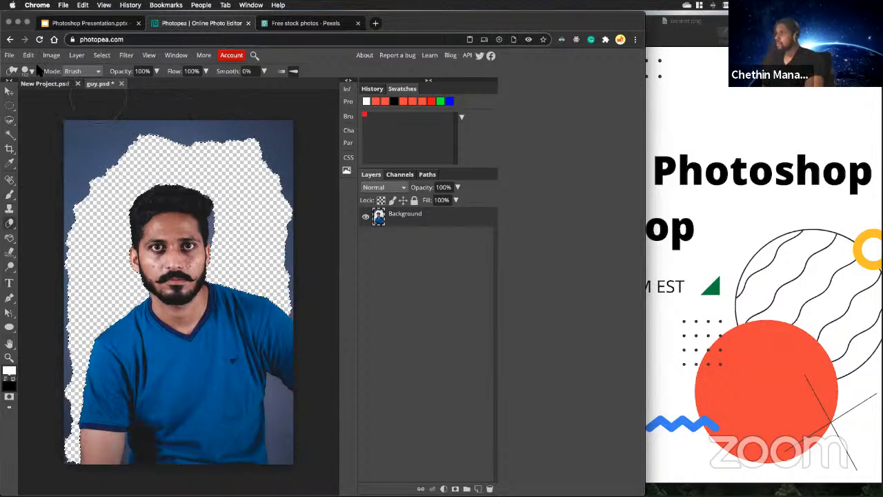
Clear the selection and erase the leftover backdrop along the photo's top and side edges with a smaller eraser brush.
left_click(29, 71)
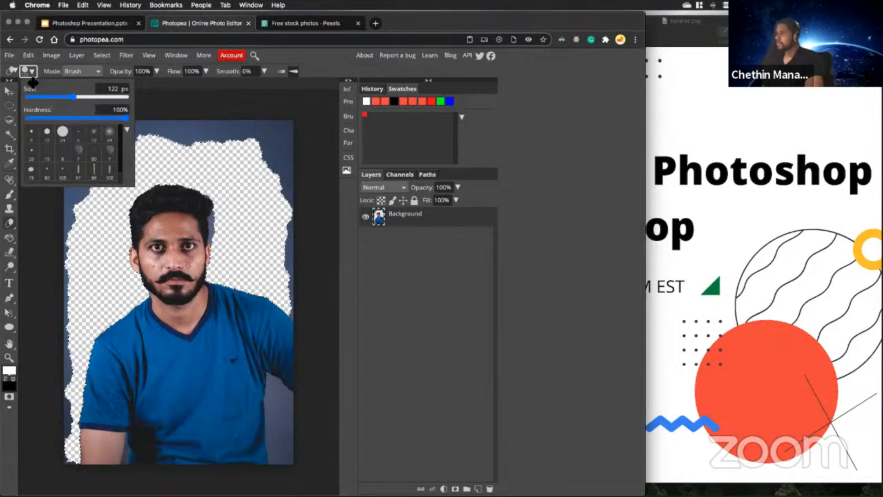
right_click(9, 223)
left_click(50, 223)
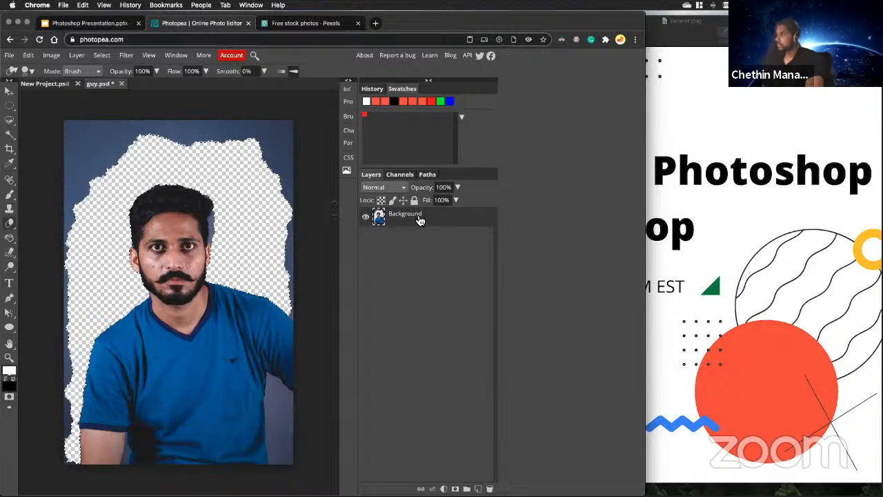
left_click(366, 218)
left_click(366, 217)
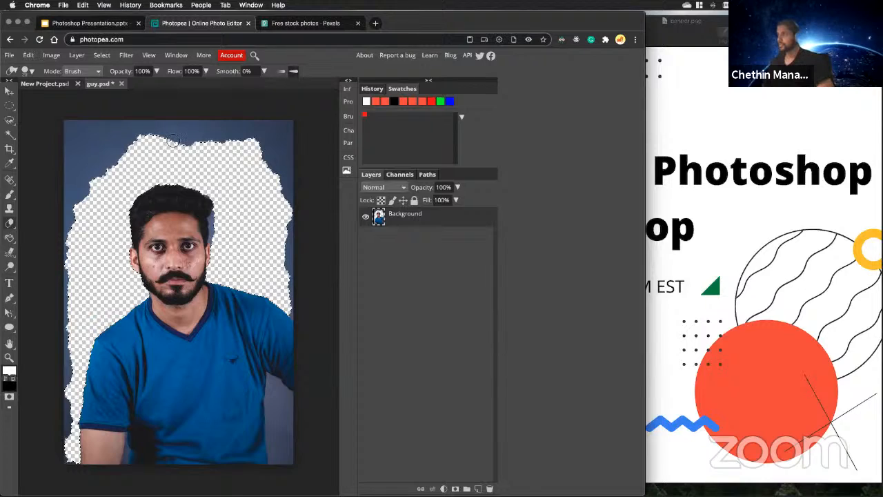
scroll(173, 142, "up", 5)
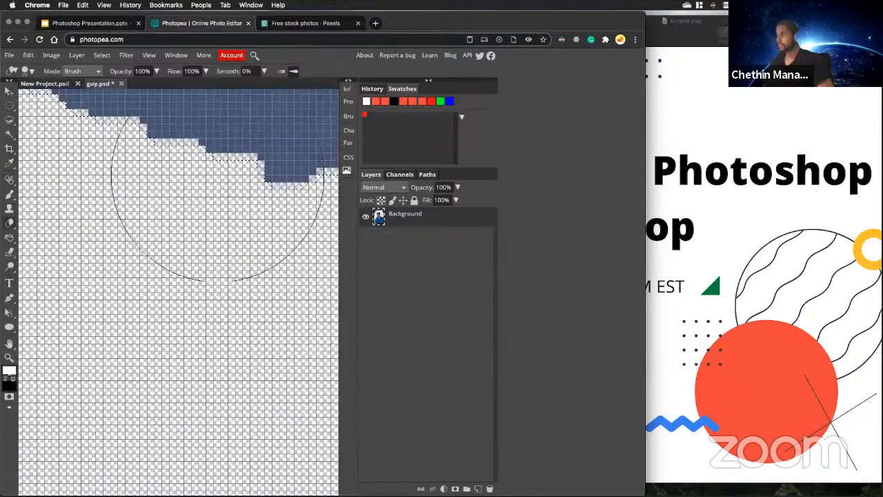
scroll(216, 174, "down", 7)
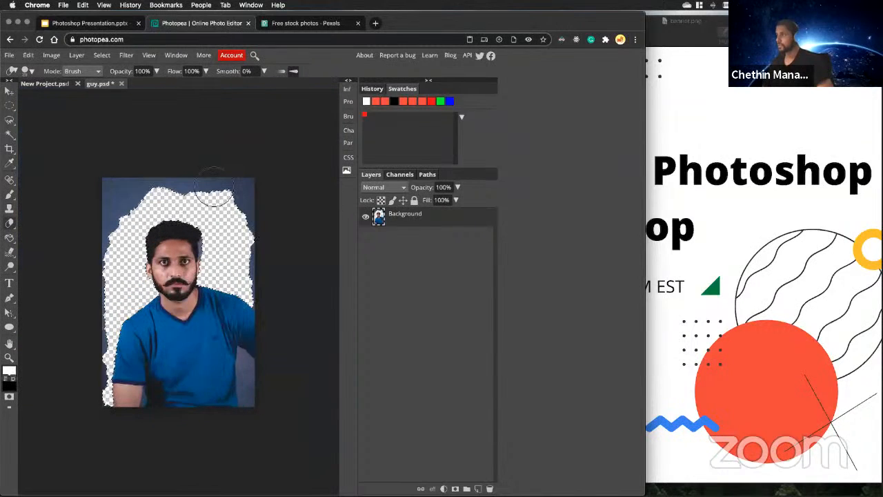
scroll(214, 186, "up", 1)
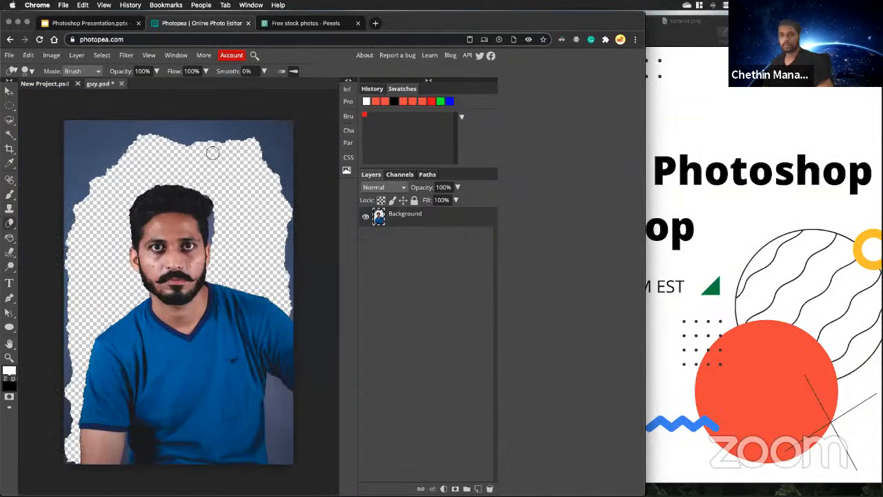
mouse_move(272, 156)
left_mouse_down()
mouse_move(260, 142)
mouse_move(287, 202)
mouse_move(290, 301)
left_mouse_up()
mouse_move(293, 172)
left_mouse_down()
mouse_move(290, 117)
mouse_move(283, 173)
mouse_move(279, 142)
mouse_move(257, 118)
mouse_move(290, 127)
mouse_move(159, 134)
mouse_move(293, 140)
mouse_move(176, 145)
mouse_move(254, 157)
mouse_move(274, 172)
mouse_move(163, 128)
mouse_move(116, 127)
mouse_move(140, 120)
mouse_move(48, 124)
mouse_move(73, 189)
mouse_move(73, 119)
mouse_move(84, 178)
mouse_move(123, 133)
mouse_move(136, 131)
mouse_move(125, 150)
mouse_move(83, 129)
mouse_move(101, 132)
mouse_move(68, 131)
mouse_move(64, 228)
mouse_move(89, 180)
mouse_move(67, 242)
mouse_move(62, 309)
left_mouse_up()
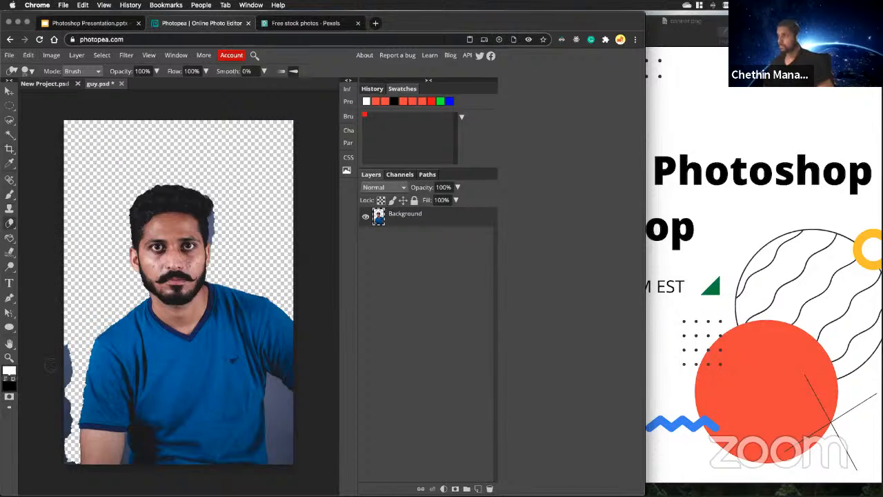
mouse_move(50, 365)
left_mouse_down()
mouse_move(65, 373)
mouse_move(65, 348)
mouse_move(73, 463)
left_mouse_up()
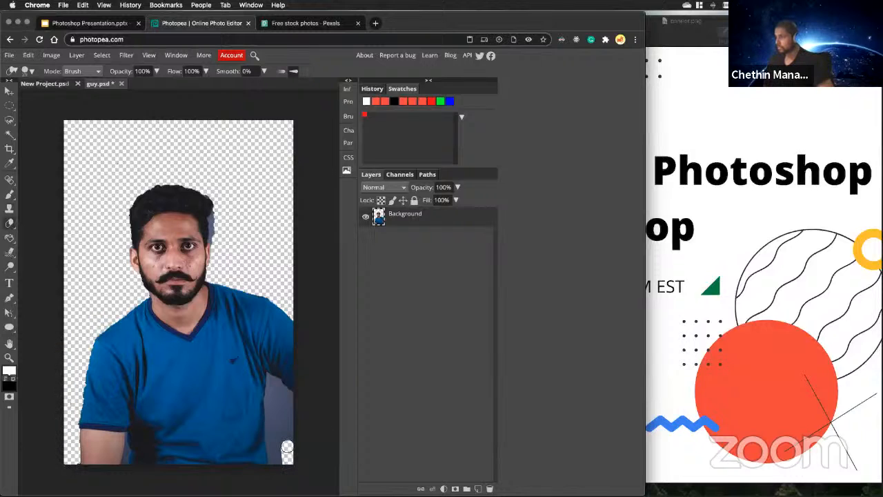
Erase the backdrop in the photo's lower-right corner, using a smaller brush for the strip beside the shirt.
mouse_move(287, 447)
left_mouse_down()
mouse_move(276, 397)
mouse_move(290, 434)
mouse_move(280, 461)
mouse_move(278, 430)
mouse_move(283, 438)
mouse_move(290, 428)
left_mouse_up()
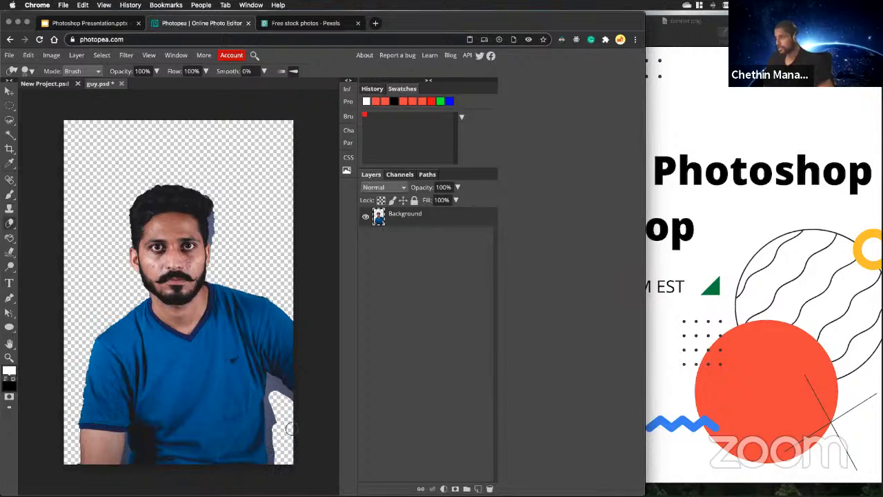
scroll(287, 452, "up", 3)
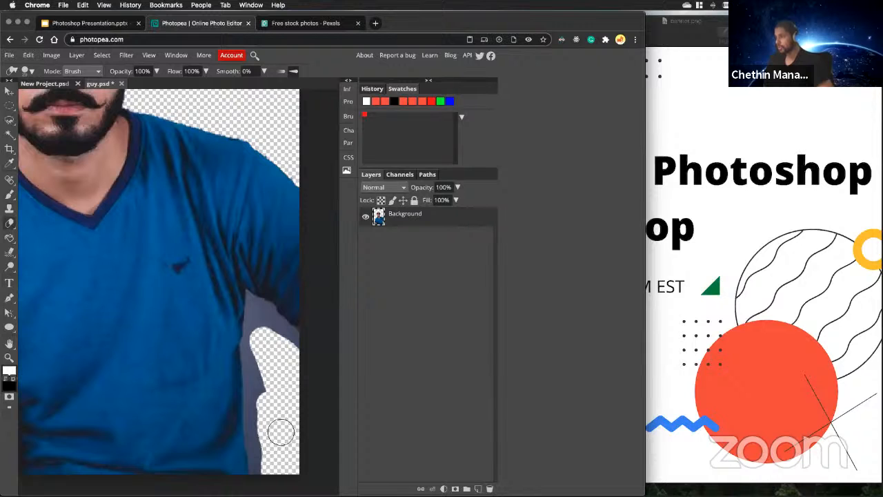
scroll(282, 435, "up", 3)
scroll(287, 412, "up", 2)
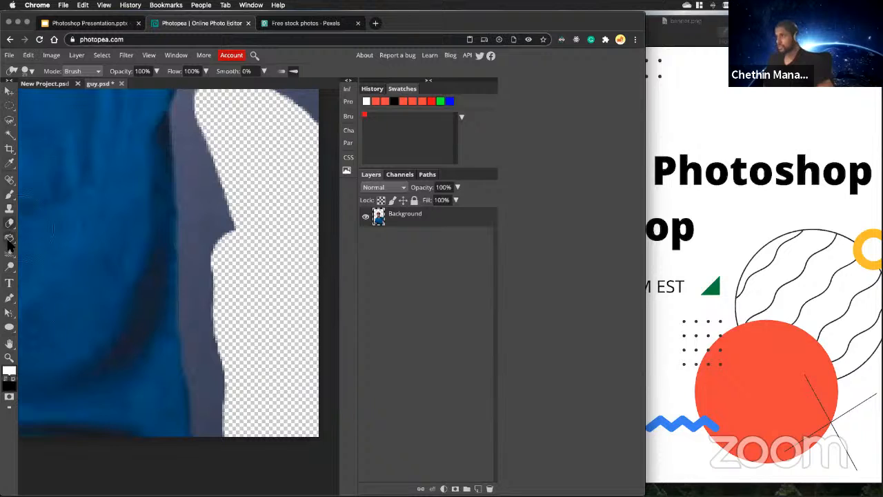
left_click(27, 71)
left_click(45, 97)
mouse_move(253, 241)
left_mouse_down()
mouse_move(232, 206)
mouse_move(229, 242)
mouse_move(220, 178)
mouse_move(216, 216)
mouse_move(207, 188)
mouse_move(196, 254)
mouse_move(195, 242)
mouse_move(199, 274)
mouse_move(205, 250)
mouse_move(192, 304)
mouse_move(214, 436)
mouse_move(220, 359)
mouse_move(213, 294)
mouse_move(212, 376)
mouse_move(218, 338)
mouse_move(205, 349)
mouse_move(198, 224)
mouse_move(196, 334)
left_mouse_up()
scroll(214, 373, "up", 4)
scroll(211, 276, "up", 3)
mouse_move(212, 288)
left_mouse_down()
mouse_move(197, 200)
mouse_move(227, 257)
mouse_move(222, 250)
mouse_move(217, 265)
mouse_move(206, 219)
mouse_move(199, 223)
mouse_move(187, 319)
mouse_move(195, 361)
mouse_move(209, 269)
mouse_move(198, 193)
mouse_move(215, 211)
mouse_move(241, 214)
mouse_move(254, 250)
mouse_move(240, 241)
mouse_move(246, 267)
left_mouse_up()
Erase the backdrop remnants beneath the sleeve in the lower-right gap and along the adjoining side of the shirt.
scroll(239, 236, "down", 2)
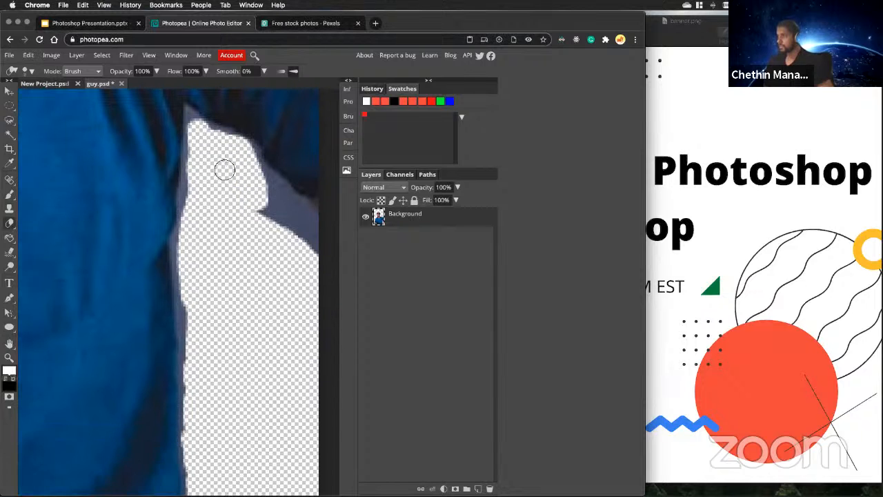
mouse_move(225, 170)
left_mouse_down()
mouse_move(278, 221)
mouse_move(270, 225)
mouse_move(285, 221)
mouse_move(312, 240)
mouse_move(306, 219)
mouse_move(260, 172)
mouse_move(310, 221)
left_mouse_up()
scroll(234, 255, "down", 3)
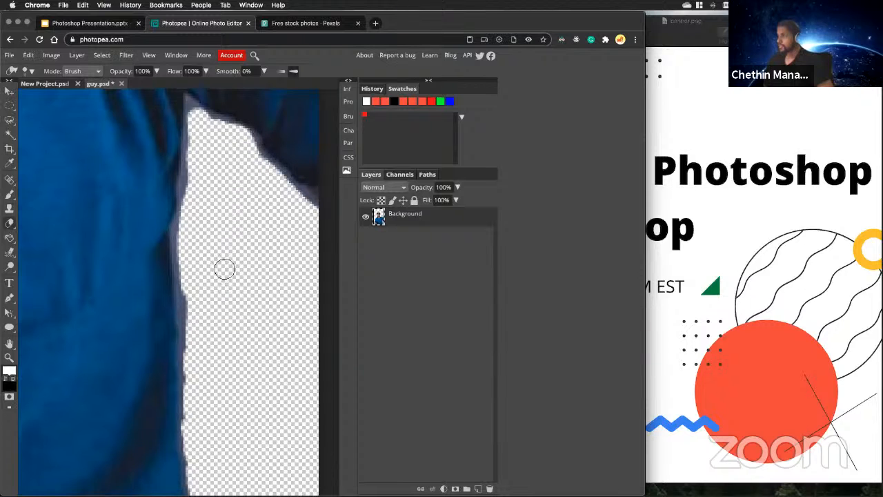
left_click_drag(197, 205, 195, 316)
scroll(196, 283, "up", 3)
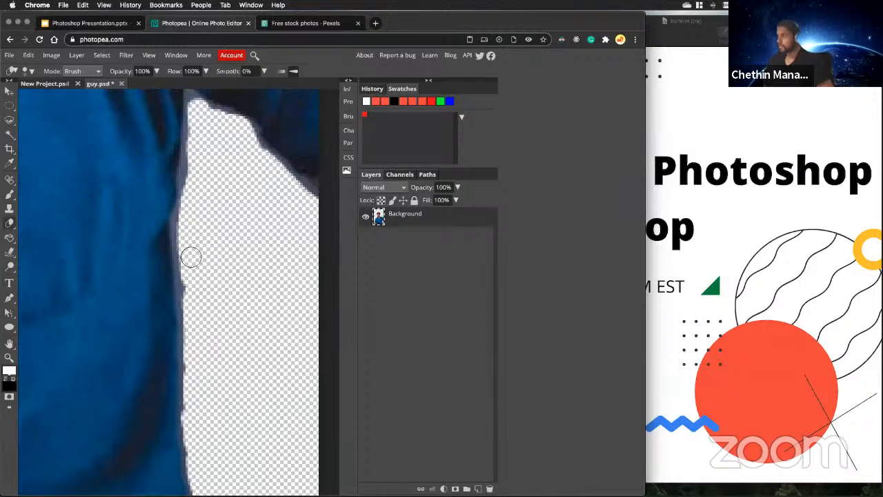
mouse_move(184, 230)
left_mouse_down()
mouse_move(194, 294)
mouse_move(196, 160)
left_mouse_up()
mouse_move(200, 183)
left_mouse_down()
mouse_move(230, 214)
mouse_move(295, 252)
left_mouse_up()
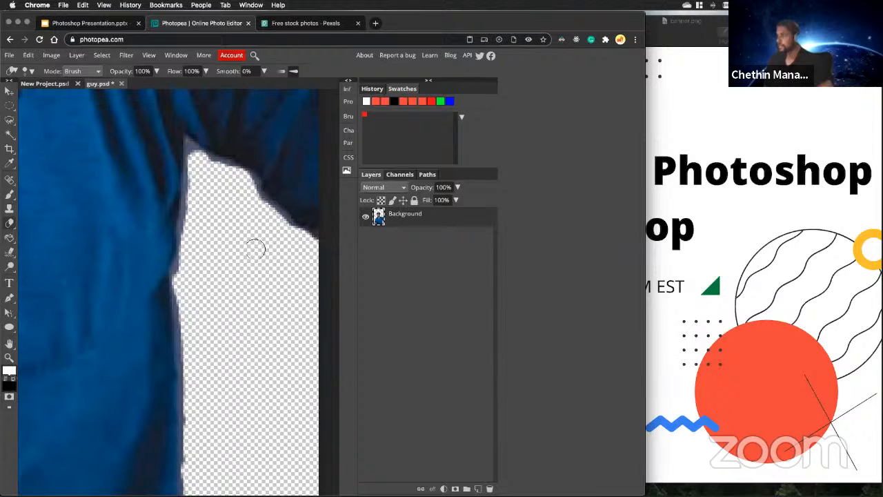
Erase the wider part of the blue backdrop patch beside the hair on the right side of the head.
scroll(250, 255, "down", 5)
scroll(241, 276, "up", 2)
scroll(240, 278, "down", 3)
scroll(240, 278, "down", 3)
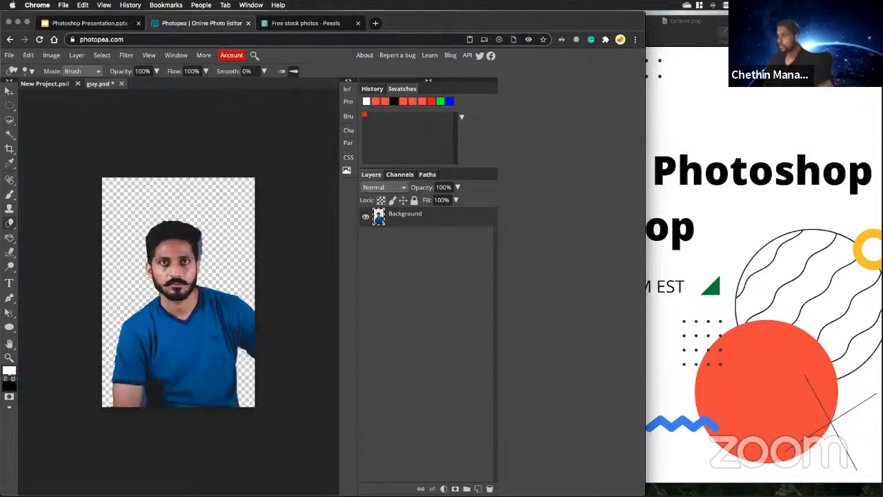
scroll(187, 263, "up", 6)
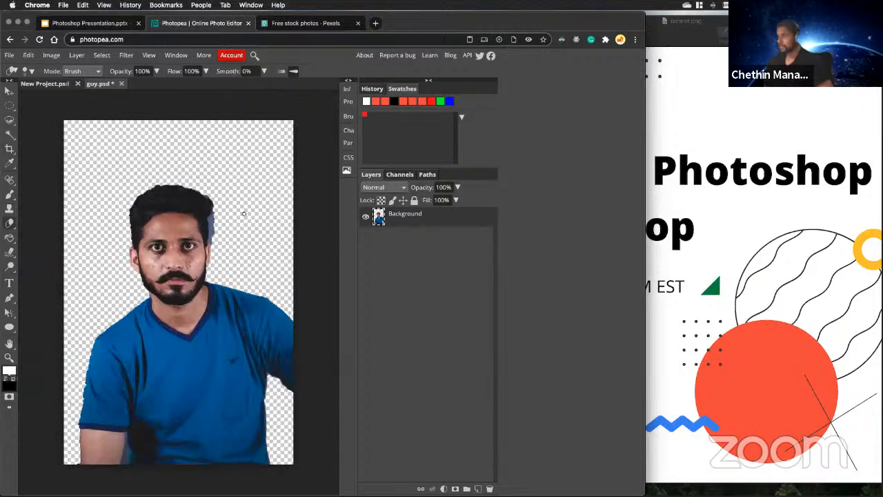
mouse_move(156, 216)
left_mouse_down()
mouse_move(135, 222)
mouse_move(114, 205)
mouse_move(123, 205)
mouse_move(128, 354)
mouse_move(138, 258)
left_mouse_up()
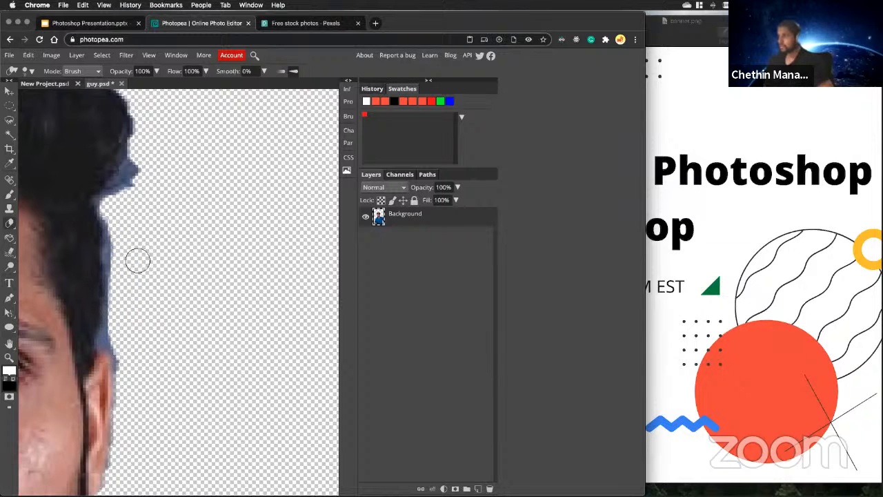
scroll(152, 317, "down", 6)
scroll(179, 292, "down", 2)
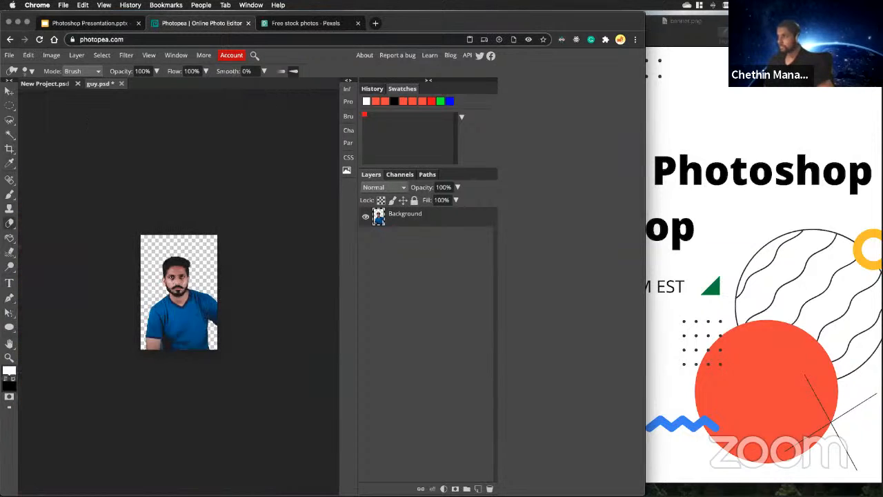
Erase the narrow backdrop gap between the forearm and the shirt at the photo's bottom edge, reducing the eraser's brush size.
scroll(179, 292, "up", 8)
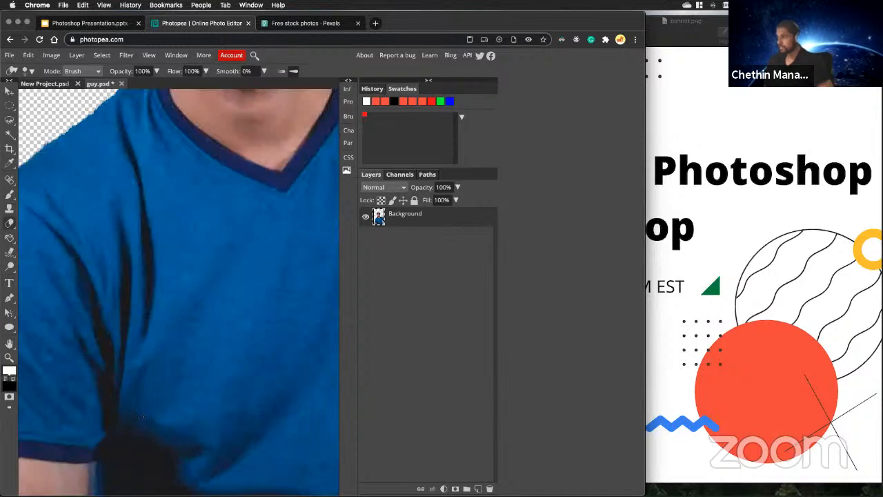
scroll(79, 317, "up", 4)
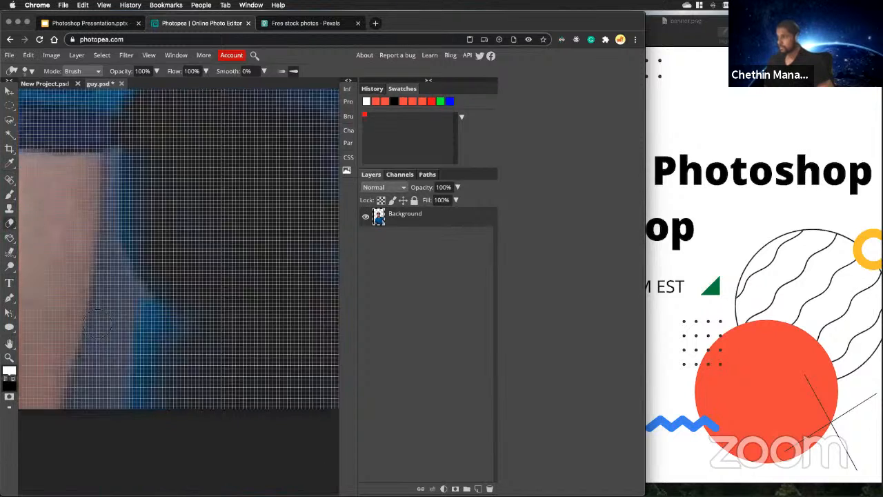
scroll(90, 321, "down", 3)
scroll(97, 324, "down", 5)
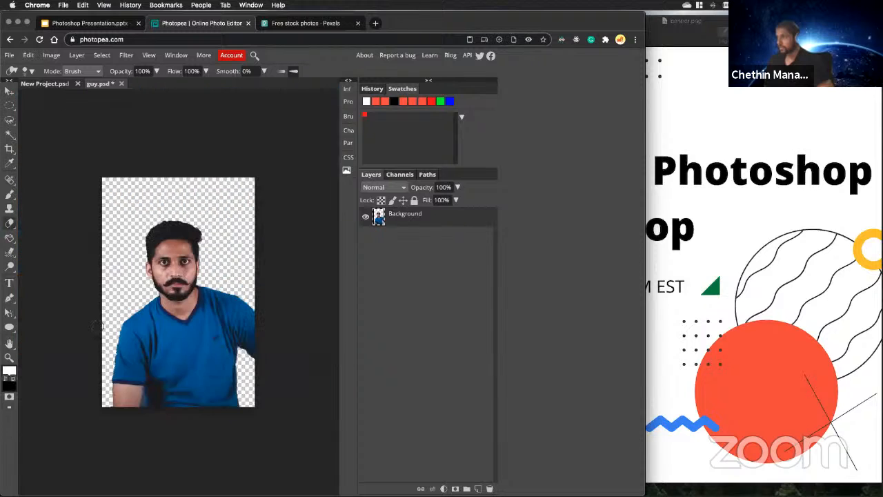
scroll(94, 322, "up", 4)
scroll(96, 322, "down", 4)
scroll(171, 294, "up", 5)
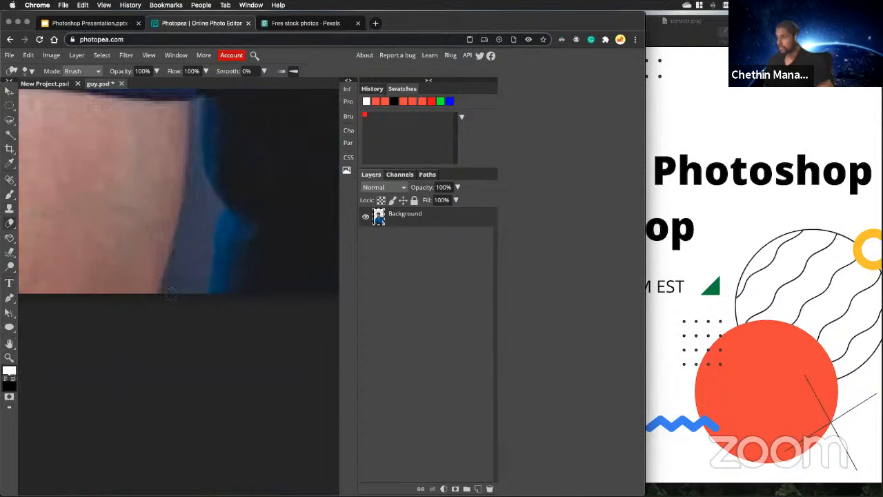
mouse_move(173, 293)
left_mouse_down()
mouse_move(200, 208)
mouse_move(185, 276)
mouse_move(193, 230)
mouse_move(214, 207)
mouse_move(196, 183)
mouse_move(195, 201)
left_mouse_up()
left_click(30, 71)
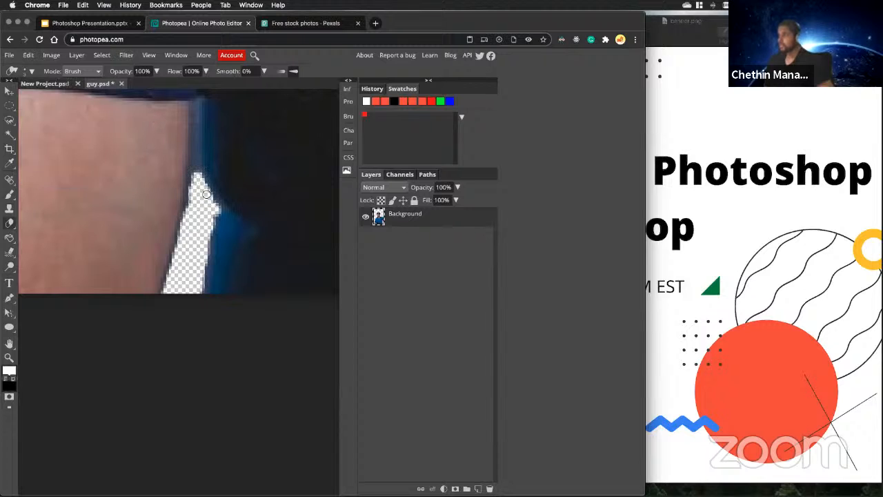
scroll(202, 246, "down", 6)
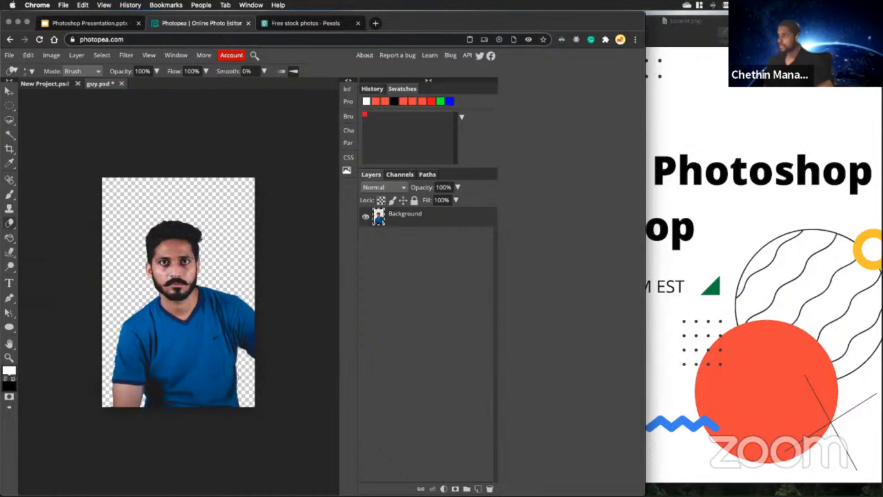
Erase the bluish backdrop fringe along the hair above the ear on the right side of the head.
scroll(220, 219, "up", 8)
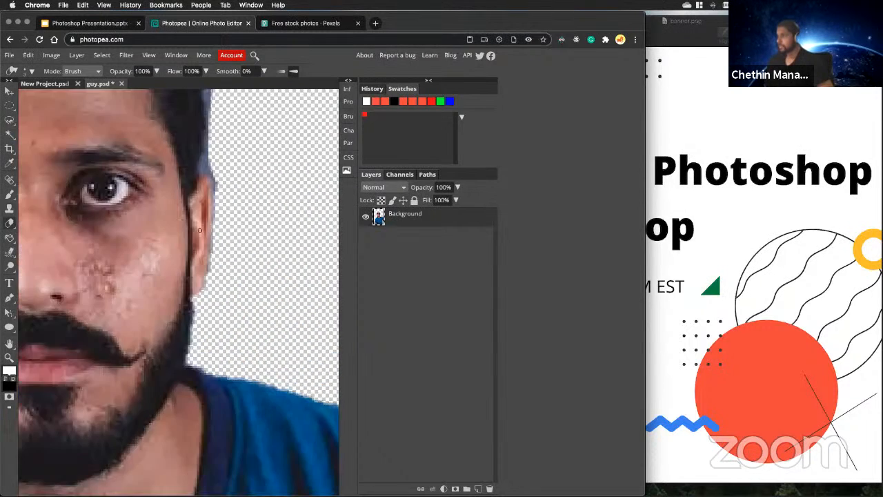
scroll(220, 220, "up", 5)
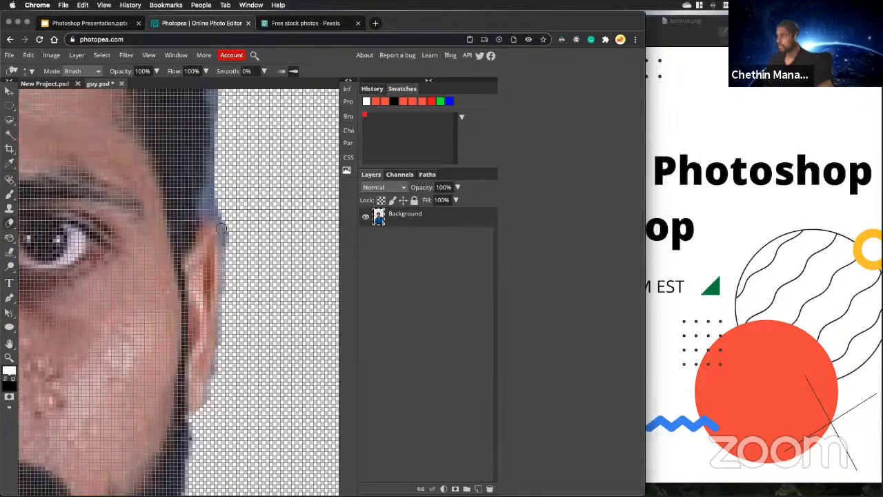
mouse_move(230, 249)
left_mouse_down()
mouse_move(223, 208)
mouse_move(211, 206)
mouse_move(217, 191)
mouse_move(208, 204)
mouse_move(220, 181)
mouse_move(215, 210)
mouse_move(222, 125)
left_mouse_up()
scroll(217, 188, "up", 2)
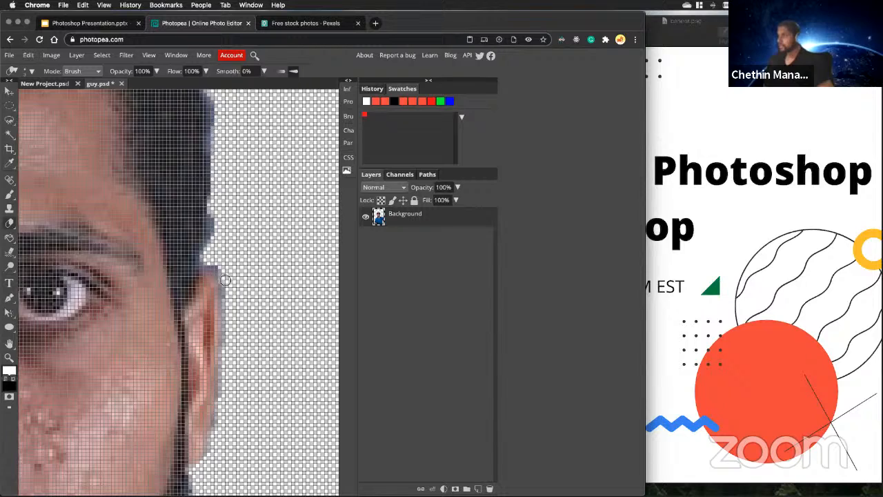
scroll(224, 283, "down", 7)
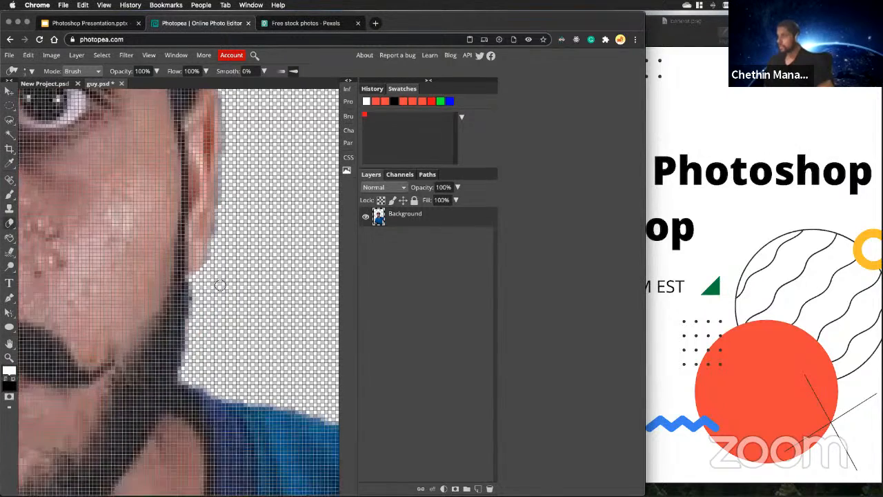
scroll(220, 285, "down", 2)
scroll(216, 303, "up", 12)
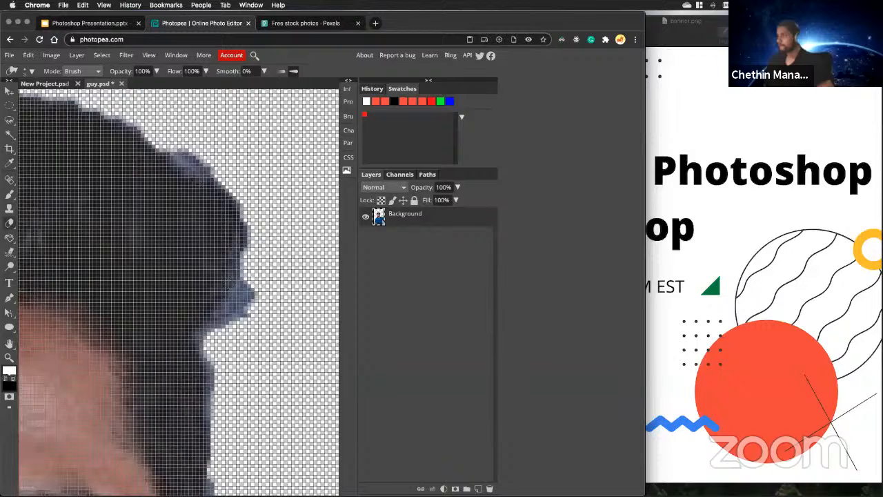
scroll(171, 279, "down", 8)
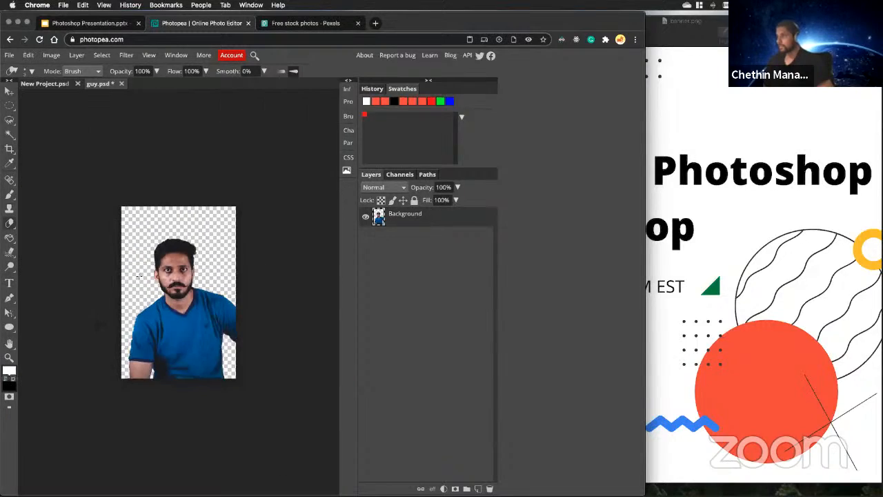
Erase the leftover backdrop fringe along the outer edge of the ear on the left side of the head.
scroll(140, 277, "up", 2)
scroll(146, 247, "up", 10)
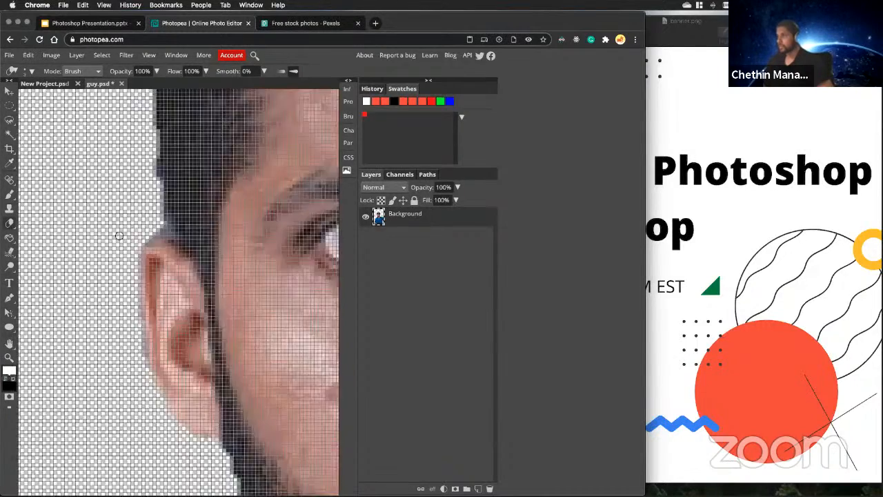
left_click_drag(141, 287, 148, 430)
scroll(144, 394, "down", 6)
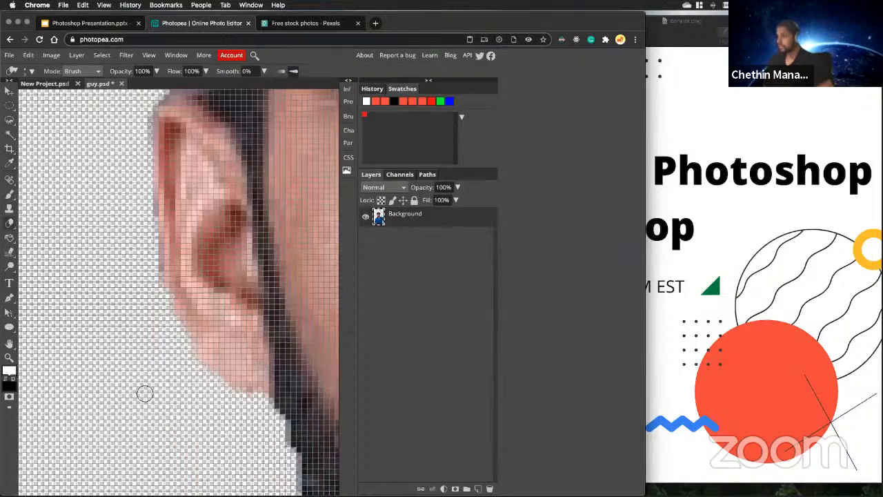
scroll(156, 383, "down", 10)
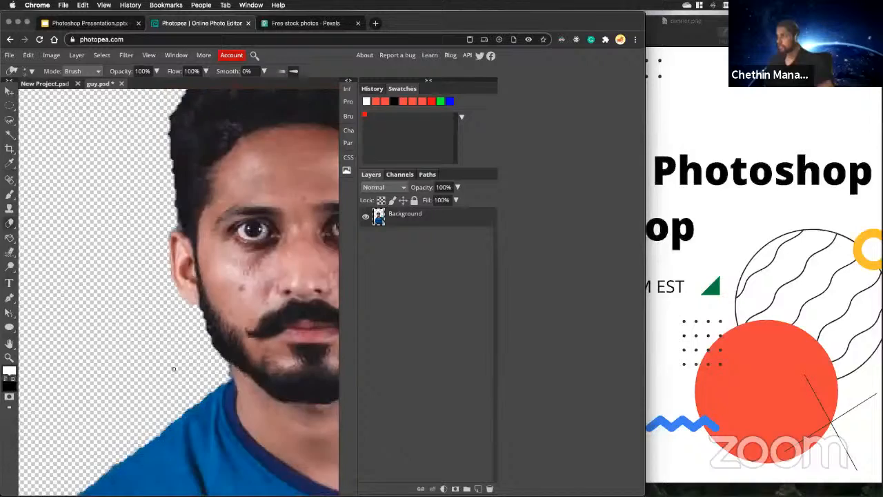
scroll(209, 371, "up", 8)
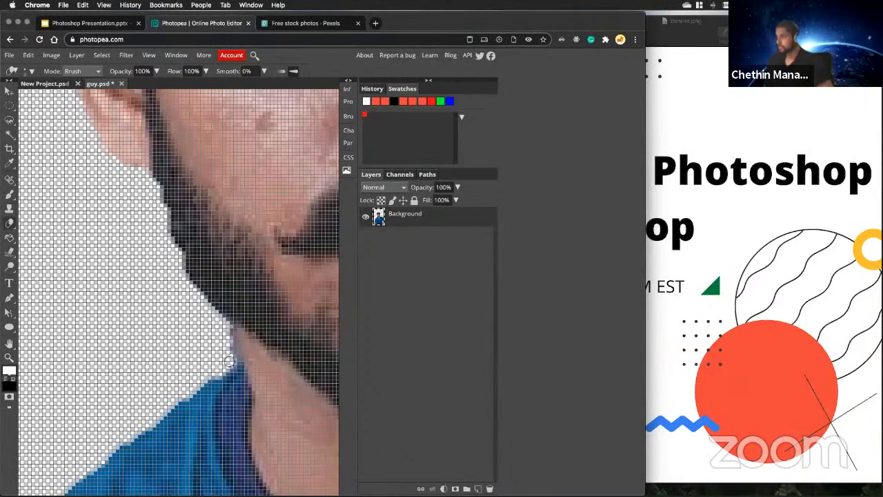
scroll(204, 373, "down", 10)
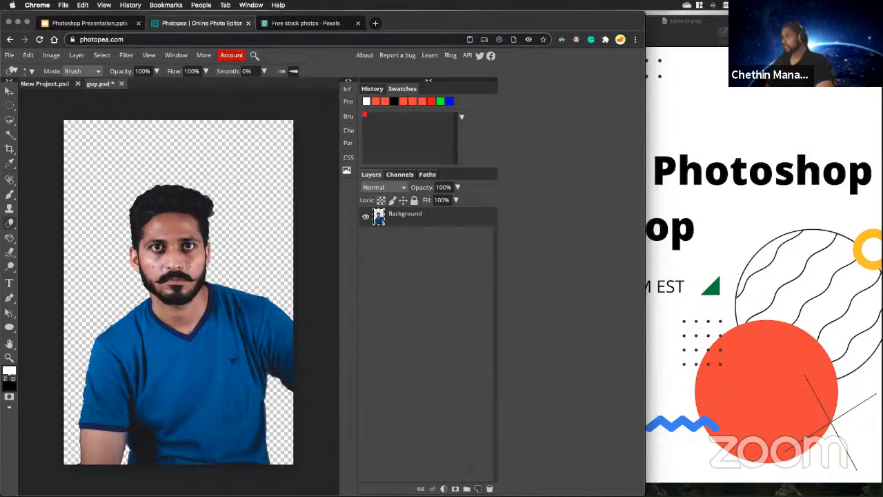
Add a new layer above the photo and try drawing a small rectangle at the canvas's upper-left corner.
left_click(478, 488)
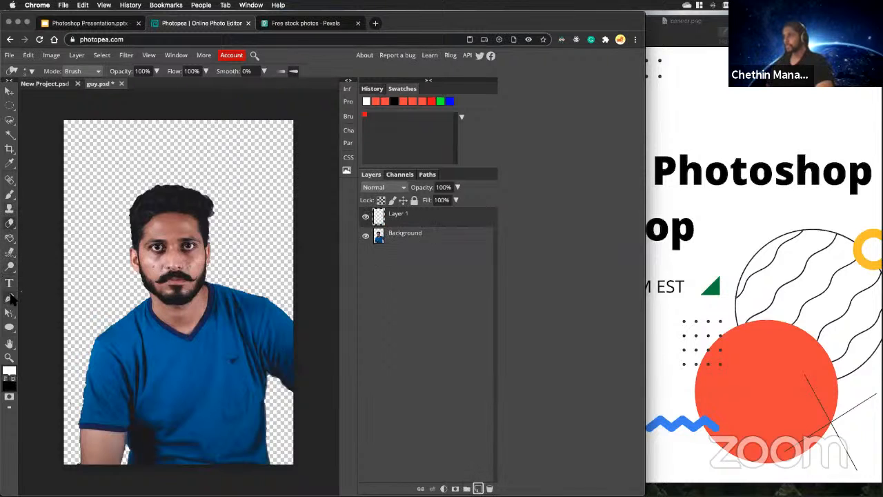
right_click(9, 327)
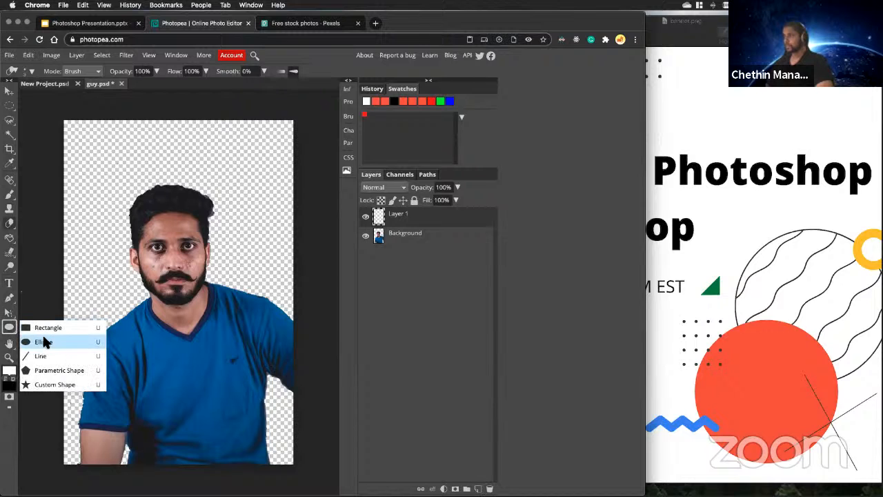
left_click(43, 329)
left_click_drag(58, 116, 74, 129)
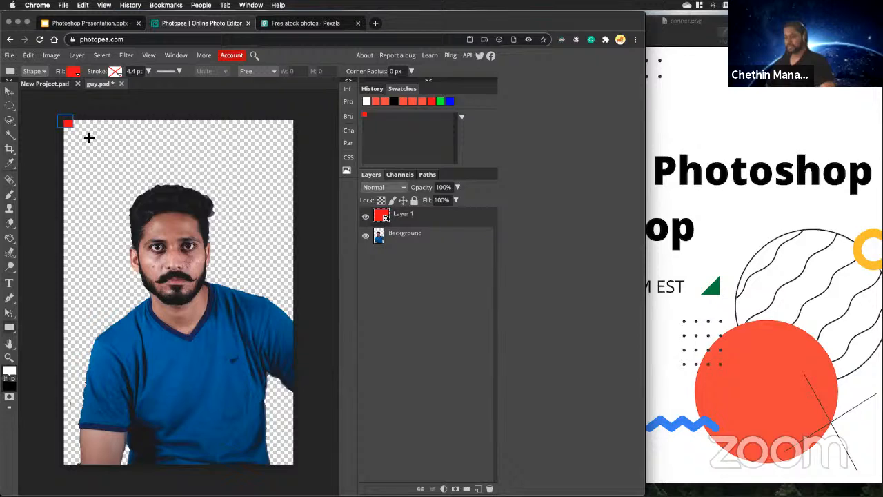
Set the rectangle's fill to a linear black-to-white gradient and draw the rectangle over the entire canvas on the new layer.
left_click(74, 71)
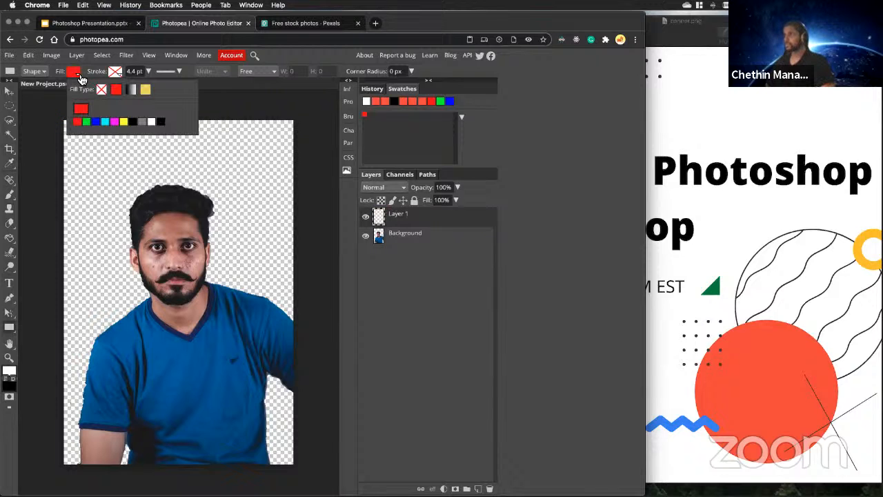
left_click(133, 90)
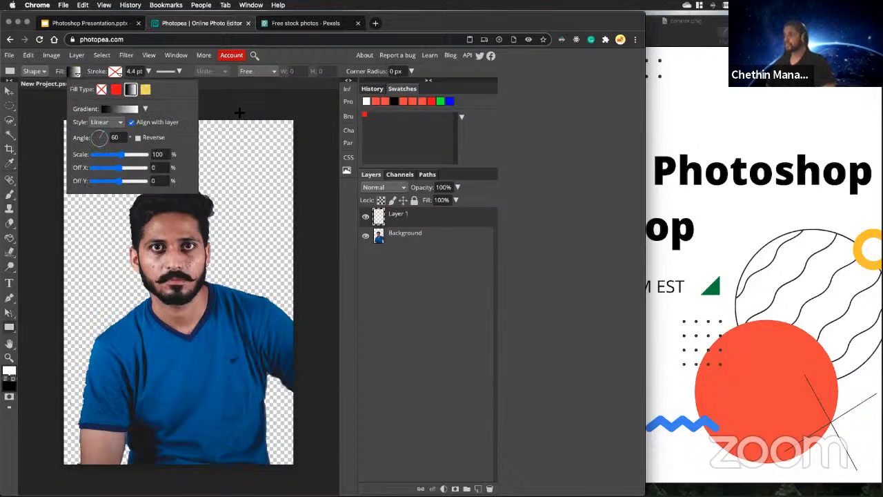
left_click(120, 118)
left_click(192, 125)
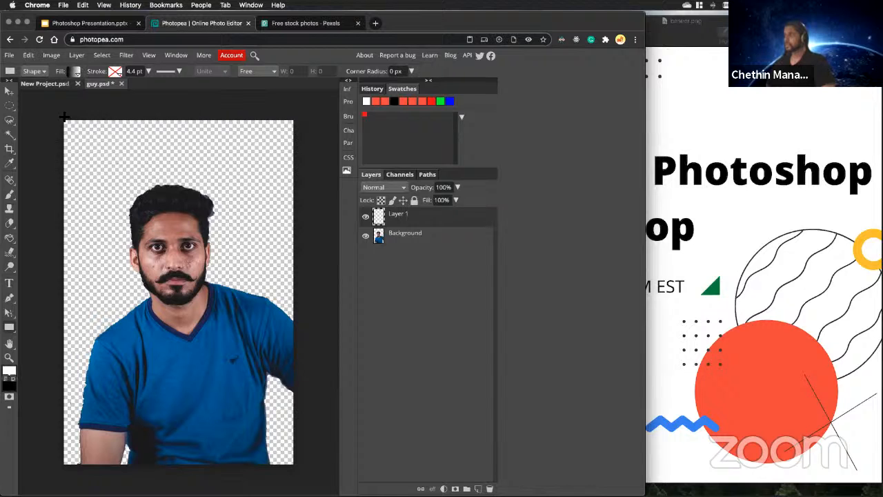
left_click_drag(63, 118, 298, 475)
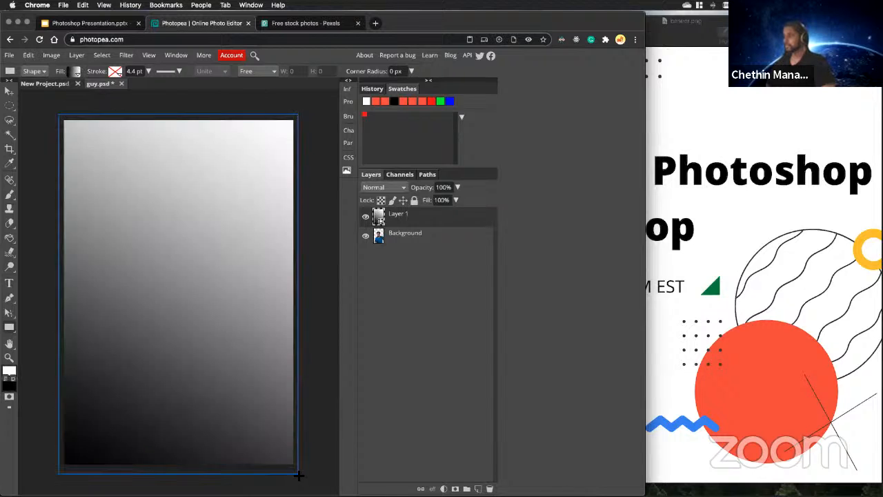
Move the cut-out portrait layer above the gradient layer.
left_click_drag(404, 236, 409, 217)
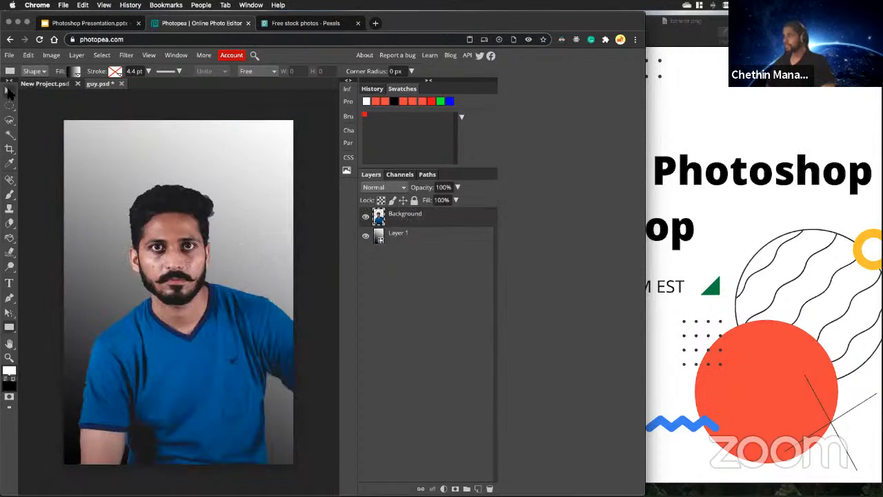
scroll(179, 290, "down", 2)
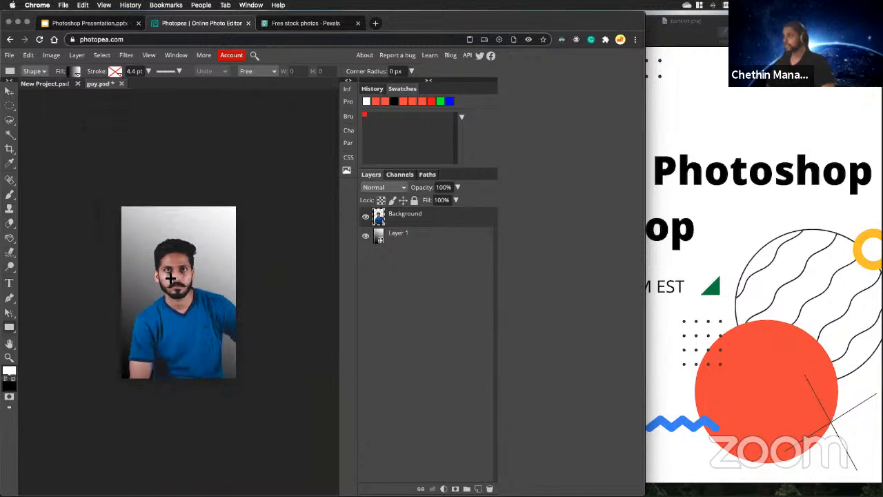
scroll(170, 278, "up", 1)
scroll(176, 267, "up", 3)
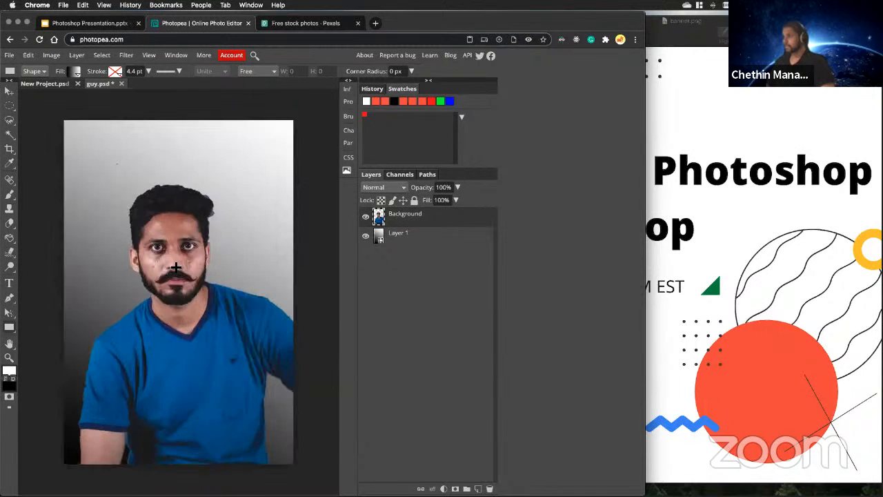
scroll(176, 267, "down", 3)
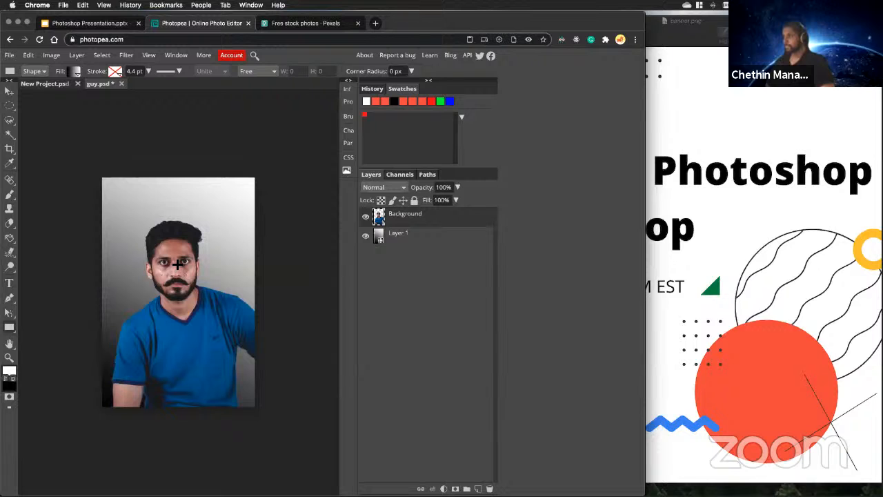
Examine the man's face and forehead up close for skin blemishes.
scroll(177, 263, "up", 4)
scroll(177, 215, "up", 5)
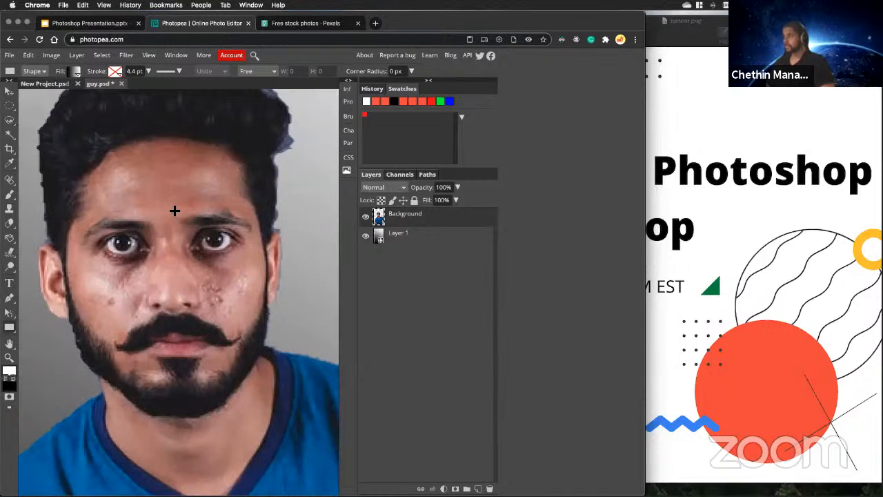
scroll(191, 276, "up", 3)
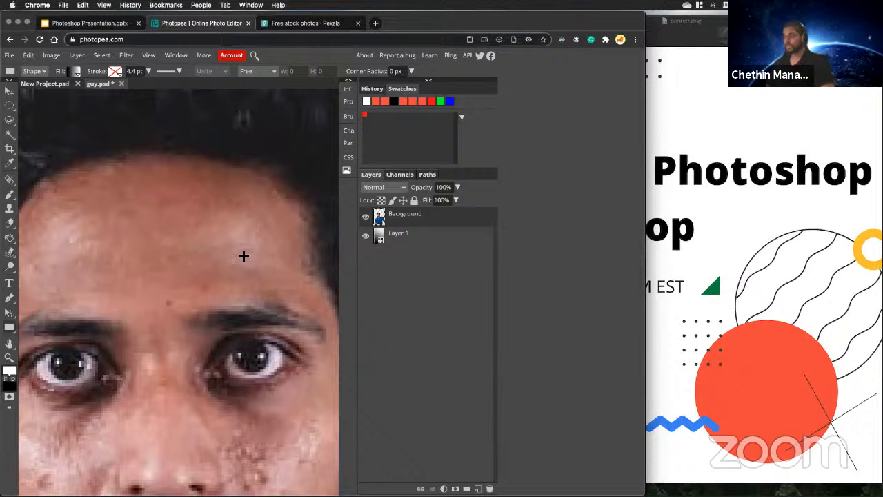
scroll(166, 313, "up", 2)
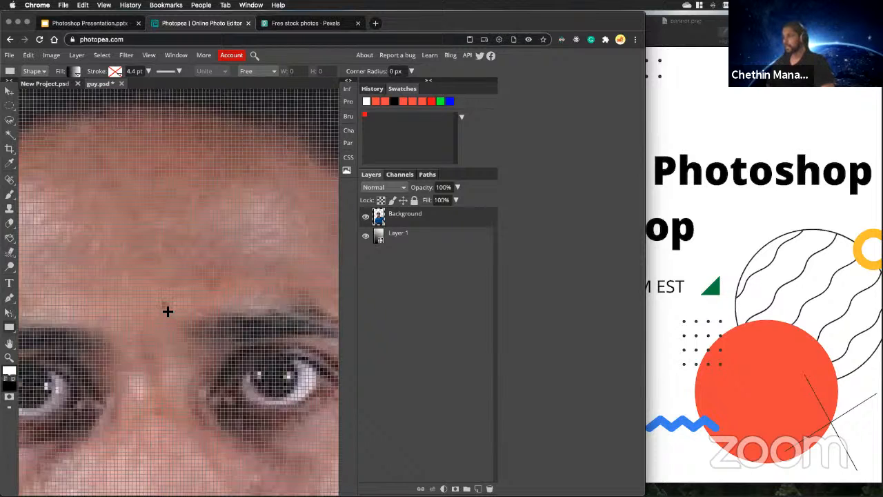
scroll(168, 310, "up", 2)
scroll(169, 307, "down", 7)
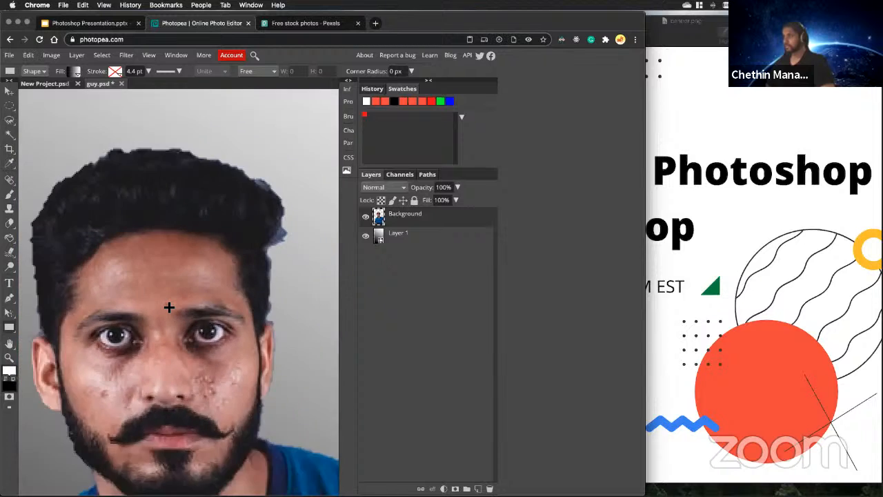
scroll(168, 307, "up", 4)
scroll(172, 306, "down", 2)
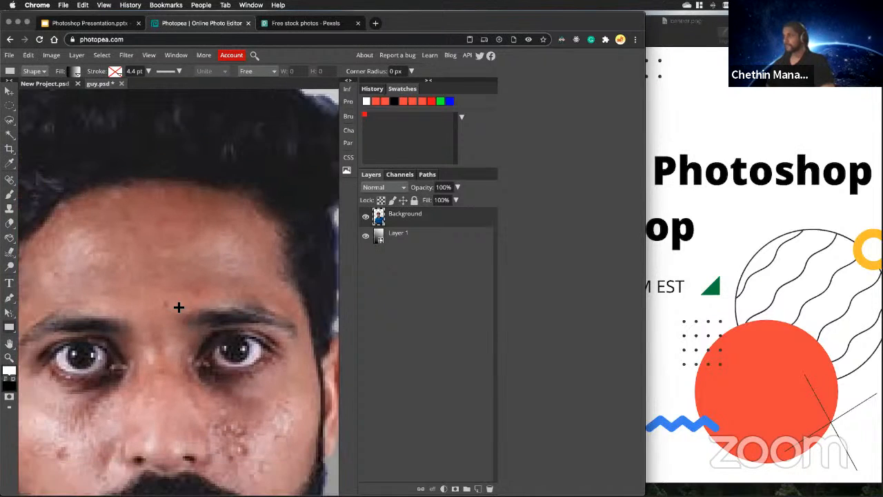
Activate the Clone Stamp tool and set its brush size to 2 px.
left_click(9, 210)
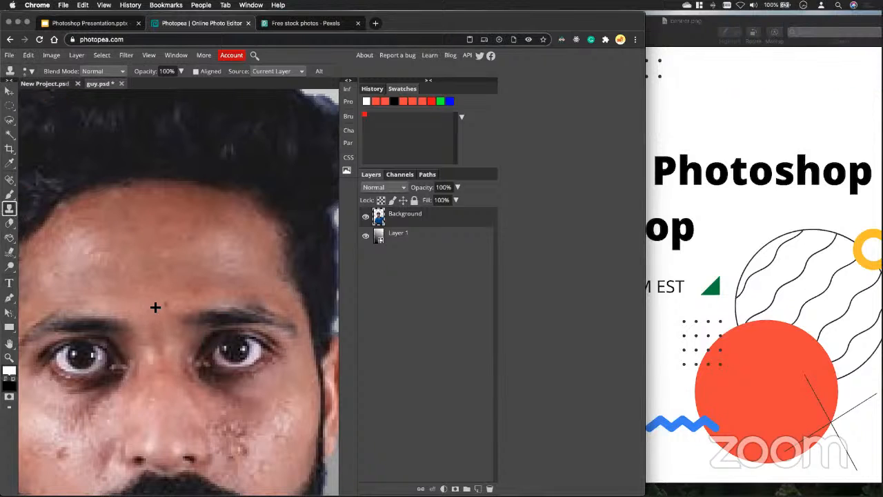
scroll(158, 307, "up", 5)
scroll(158, 308, "down", 5)
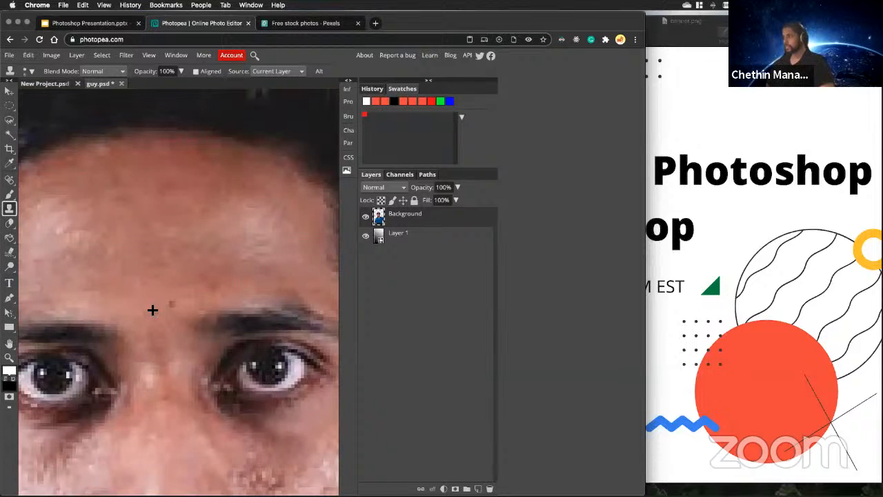
left_click(28, 71)
left_click_drag(47, 98, 41, 98)
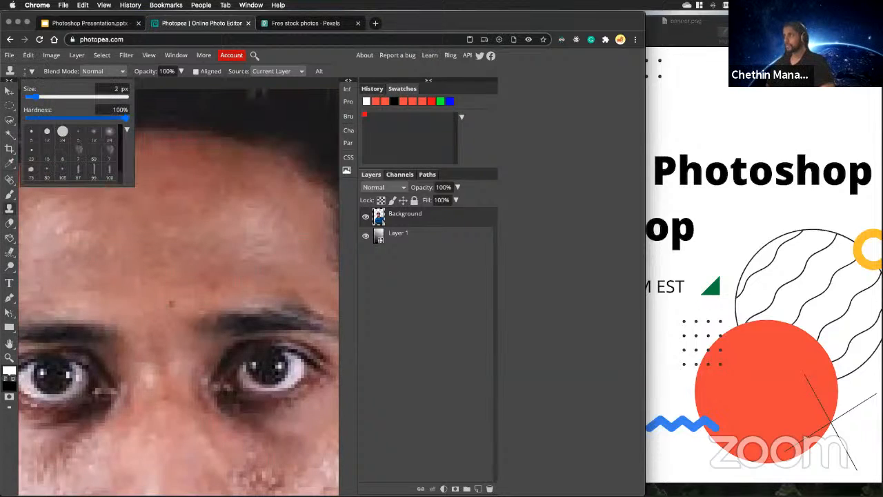
Sample clean skin beside the small dark spot between the eyebrows as the Clone Stamp source.
scroll(162, 303, "up", 3)
scroll(166, 307, "up", 3)
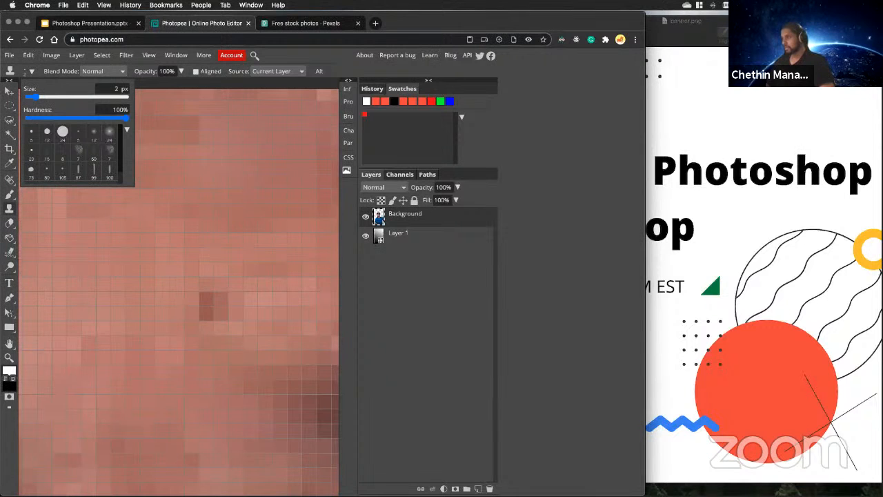
scroll(214, 314, "down", 2)
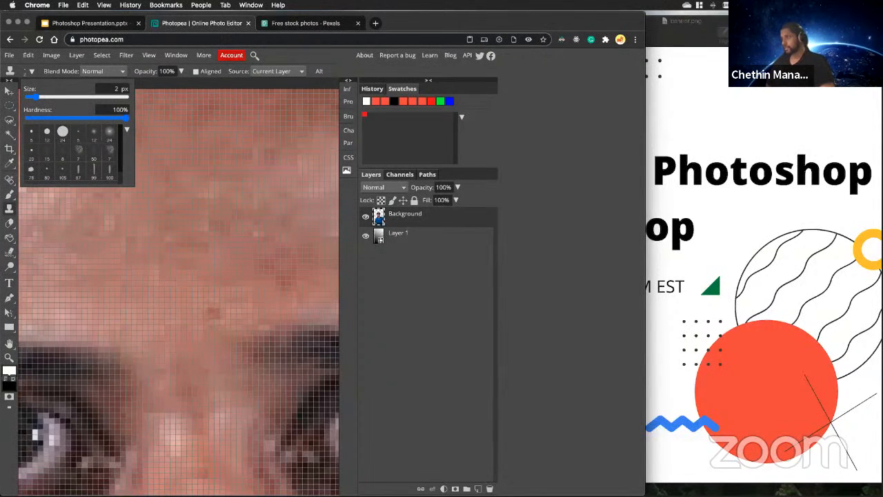
left_click(191, 314)
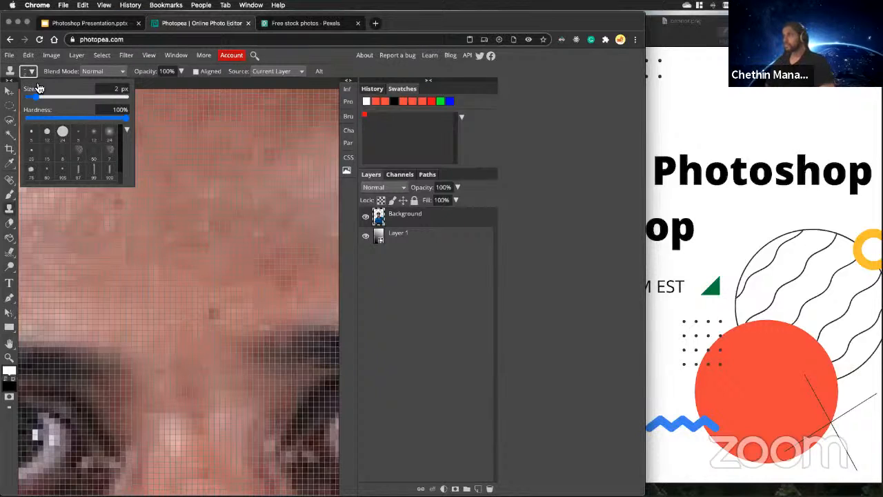
left_click(182, 319, "alt")
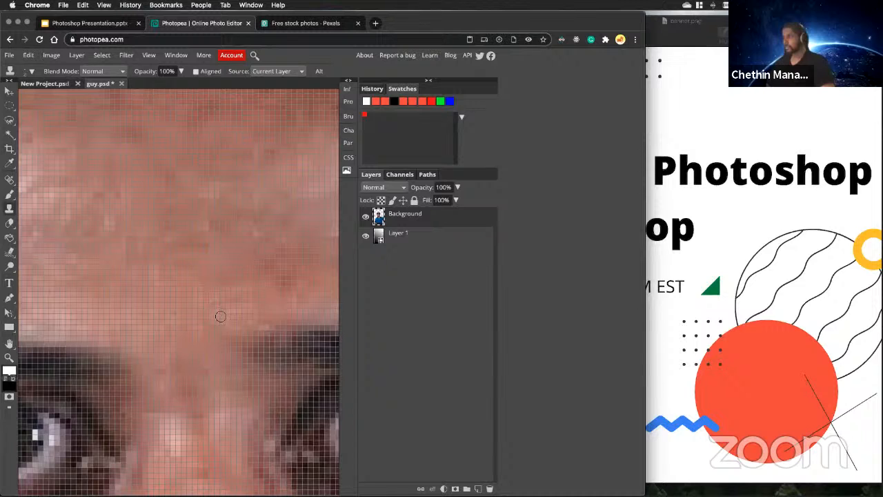
Undo the Clone Stamp retouch between the eyebrows and move the portrait layer back above the gradient layer.
scroll(220, 321, "down", 6)
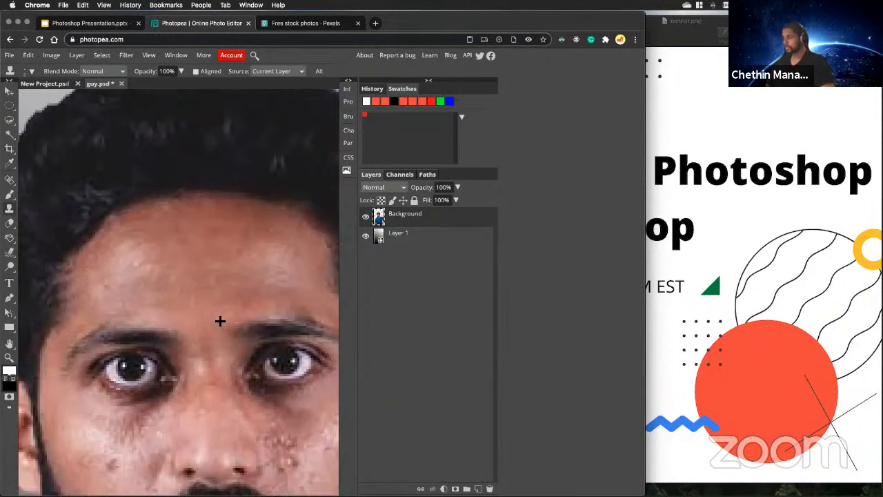
scroll(221, 321, "down", 2)
scroll(220, 320, "up", 6)
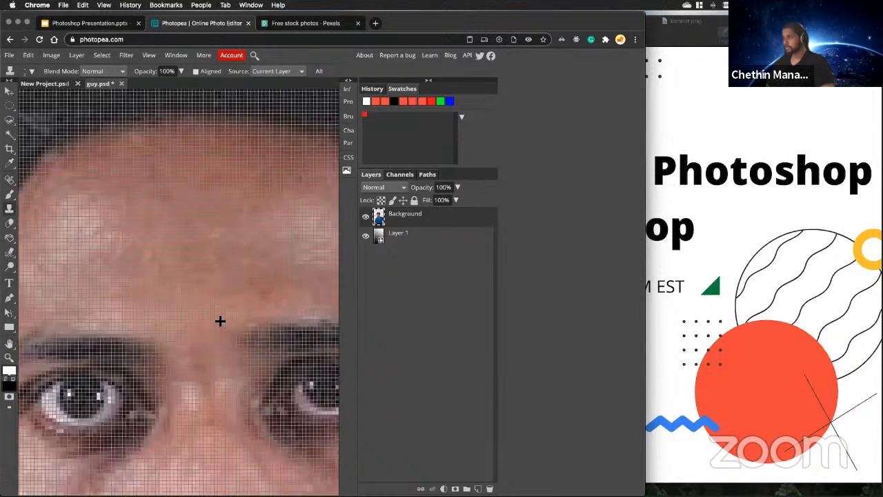
scroll(220, 321, "down", 6)
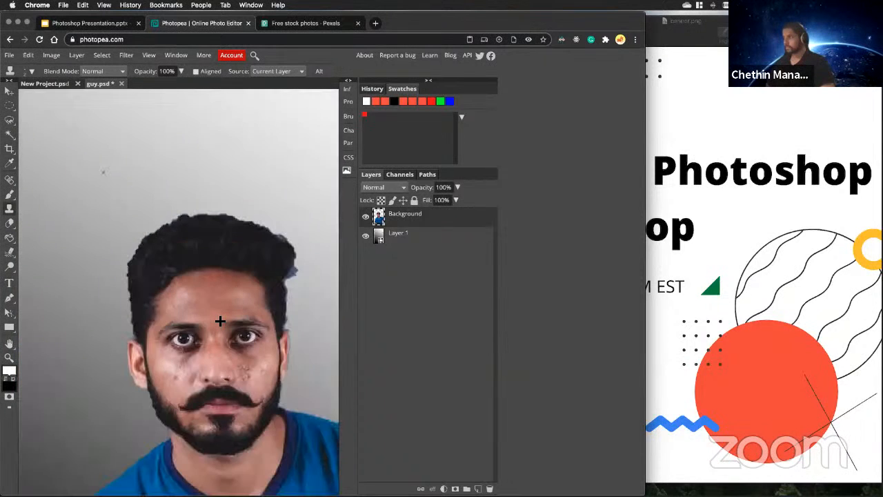
scroll(220, 321, "up", 2)
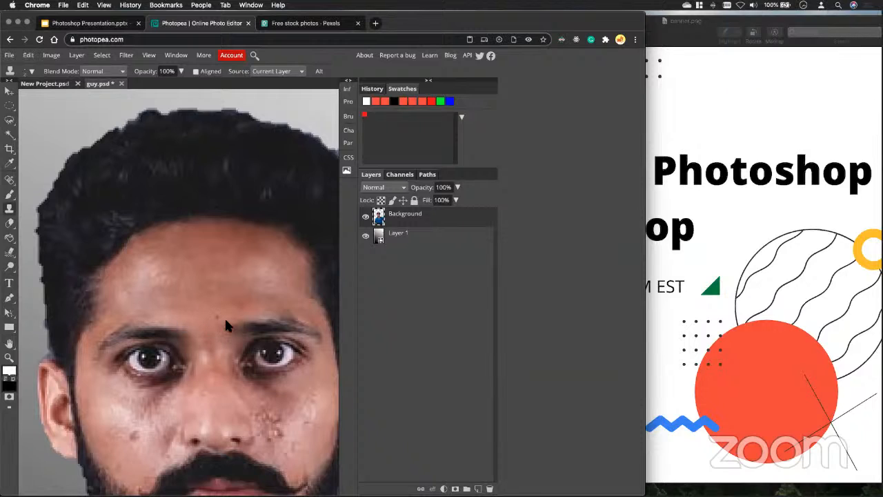
key("super+z")
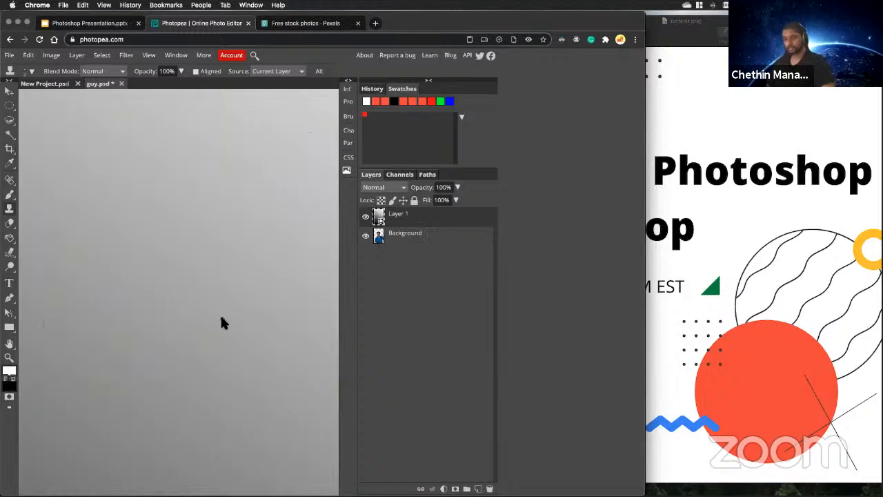
left_click_drag(479, 236, 442, 205)
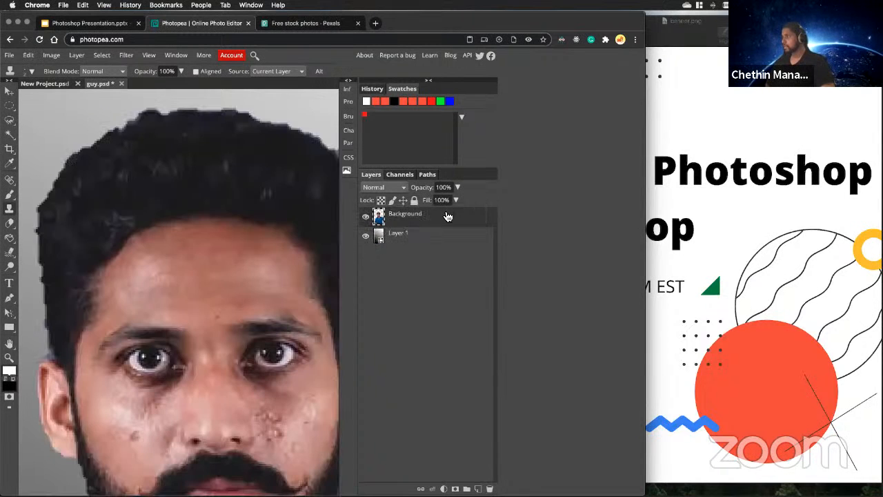
Duplicate the portrait layer, place the original Background layer beneath the gradient layer and hide it.
right_click(423, 216)
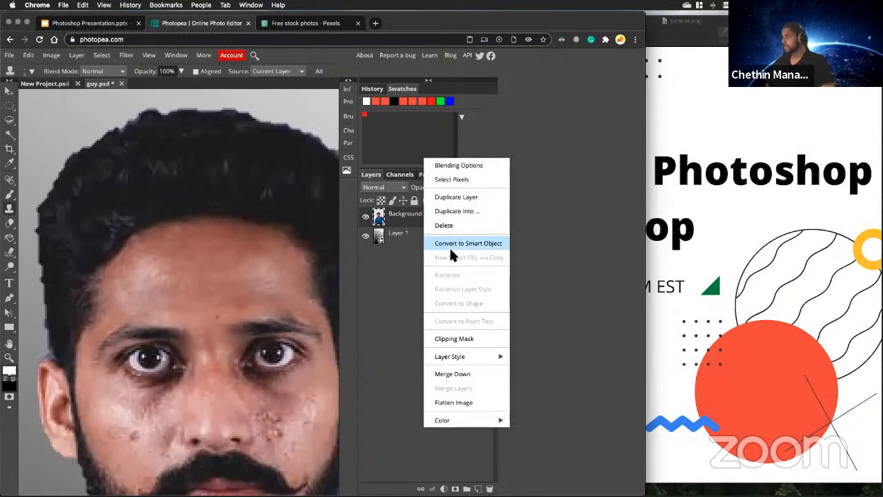
left_click(466, 197)
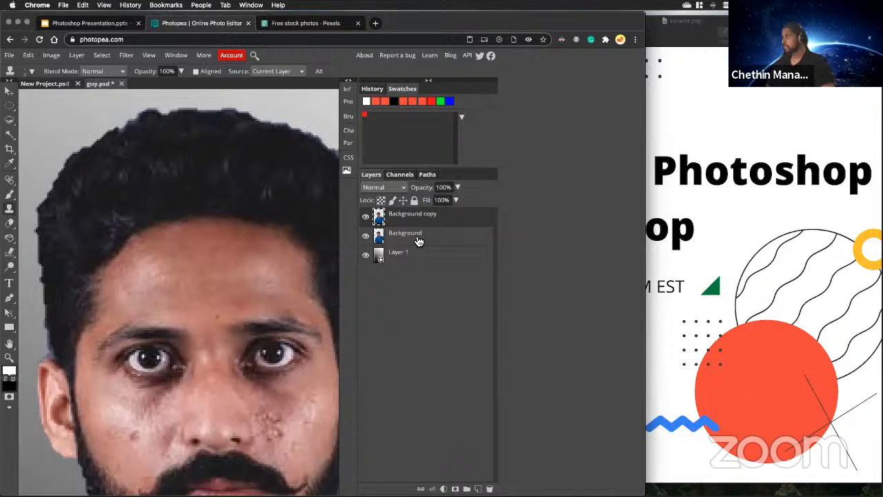
left_click_drag(418, 238, 412, 256)
left_click(366, 255)
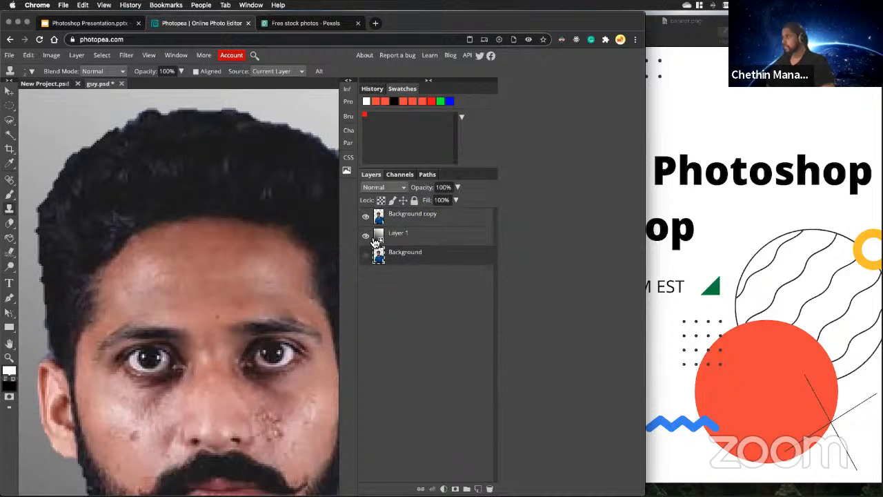
Clone clean skin over the small dark spot between the eyebrows on the Background copy layer.
left_click(412, 220)
scroll(261, 329, "up", 10)
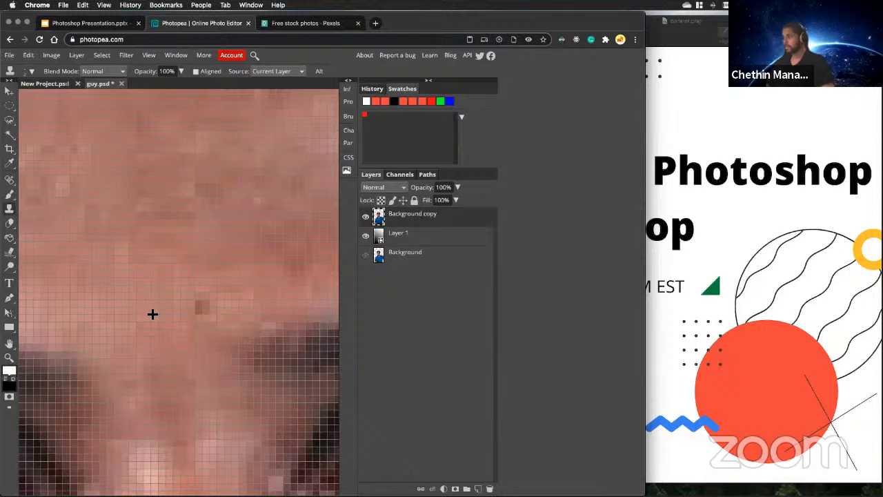
left_click(198, 308)
Examine the retouched portrait as a whole and up close around the forehead and cheeks.
scroll(205, 314, "down", 10)
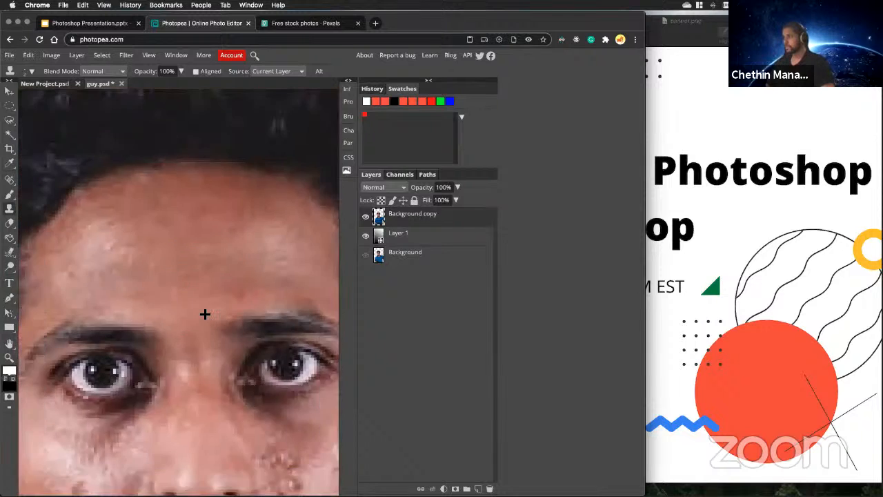
scroll(238, 354, "down", 5)
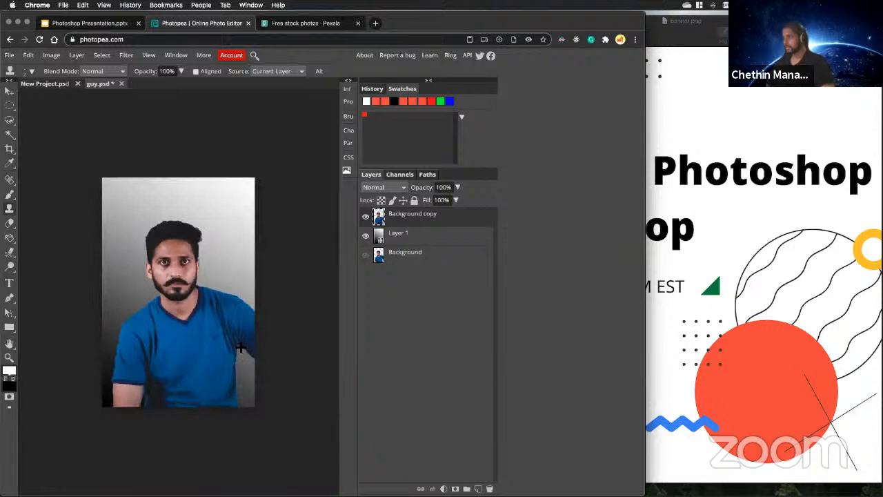
scroll(233, 345, "up", 10)
scroll(156, 287, "down", 3)
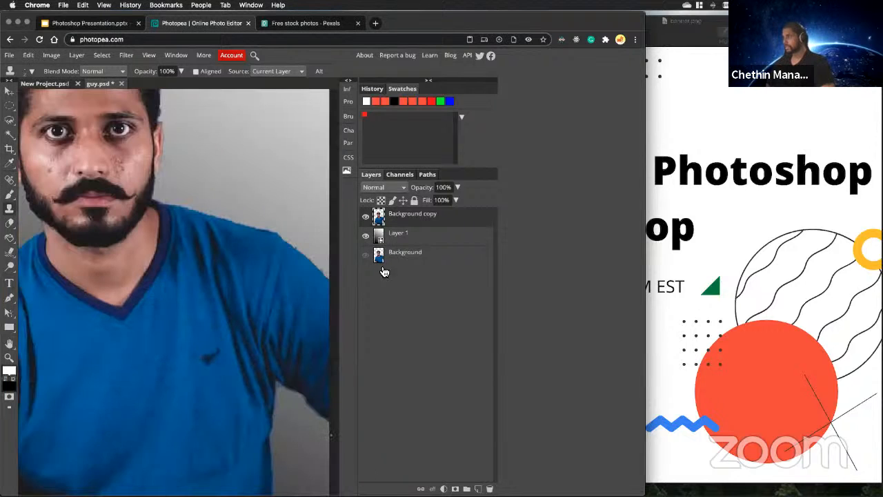
scroll(221, 342, "down", 4)
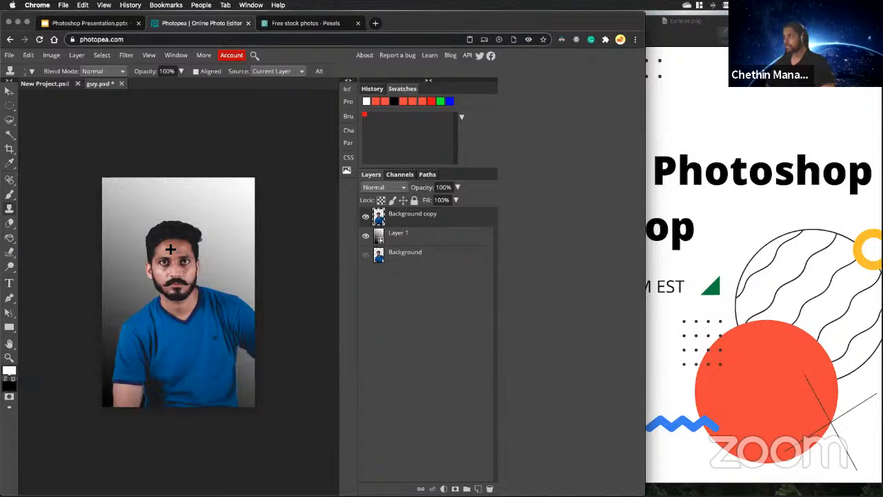
scroll(171, 249, "up", 6)
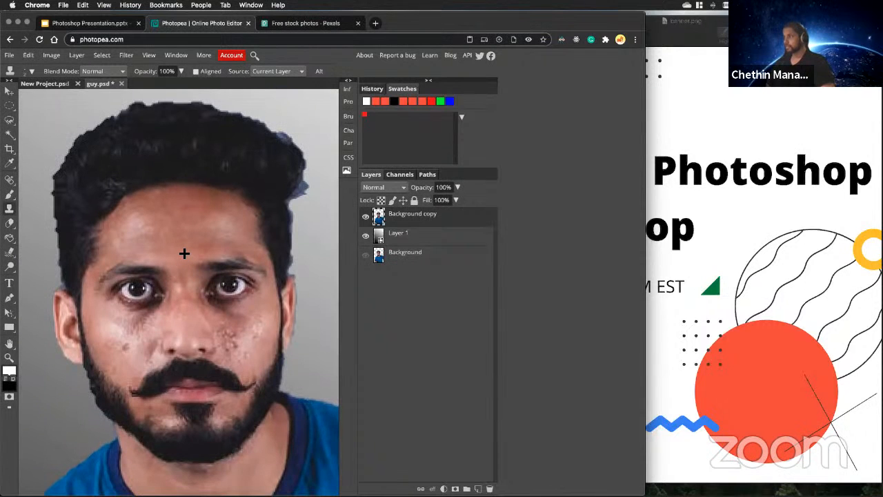
scroll(185, 254, "up", 2)
scroll(184, 253, "up", 2)
scroll(184, 255, "up", 3)
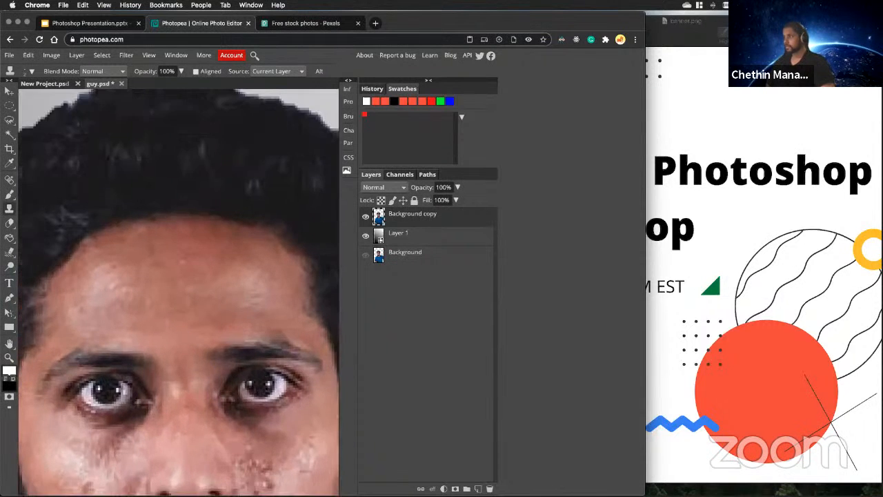
scroll(183, 265, "up", 1)
scroll(179, 290, "down", 3)
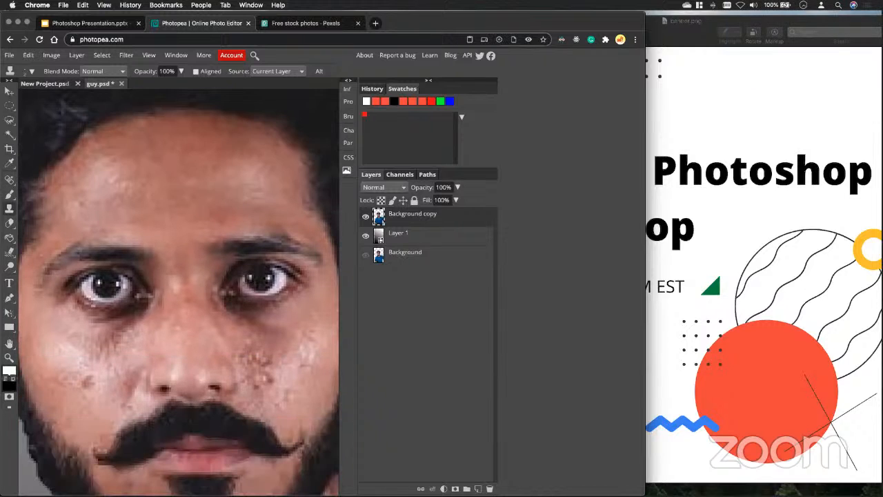
Hide the gradient layer, show the original portrait layer and toggle the retouched copy to compare the two faces.
left_click(366, 235)
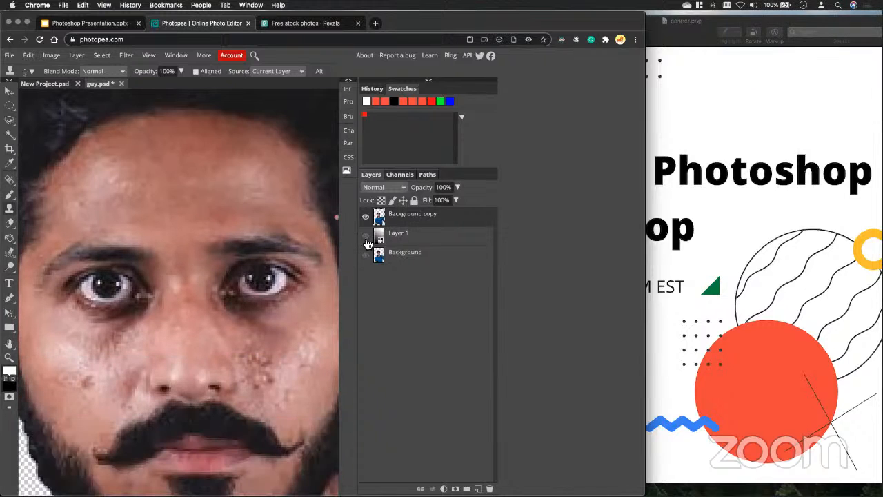
left_click(367, 255)
left_click(367, 255)
left_click(367, 216)
left_click(367, 217)
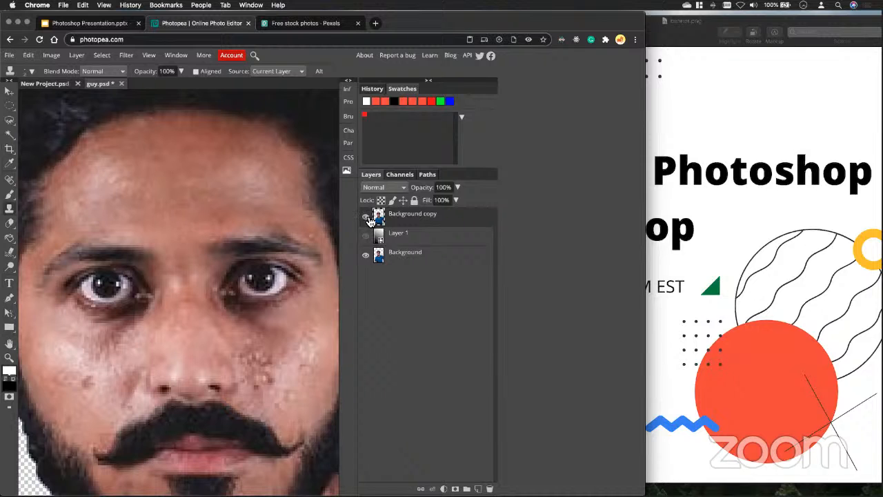
left_click(366, 217)
Compare the head and shoulders before and after retouching by repeatedly switching the Background copy's visibility.
scroll(275, 261, "down", 6)
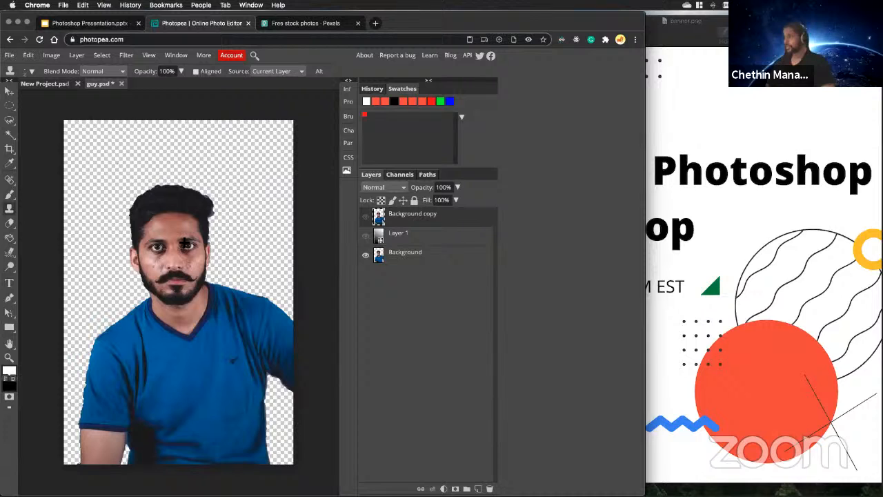
scroll(176, 239, "up", 3)
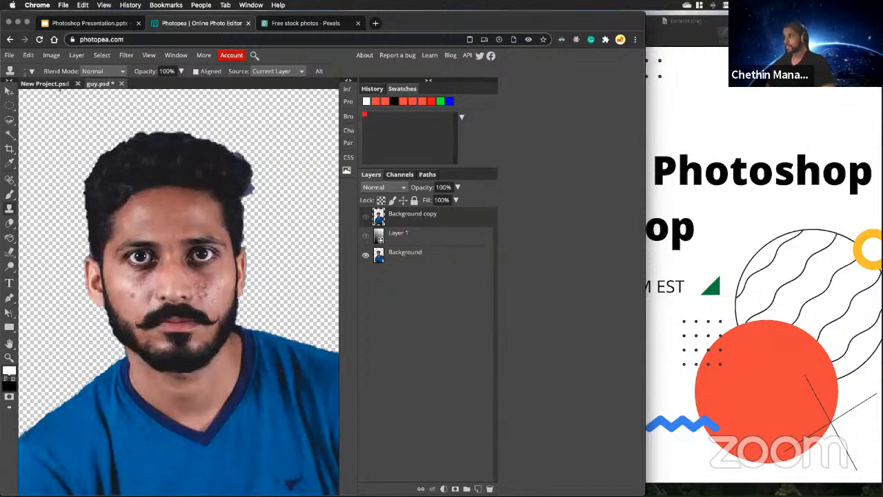
left_click(368, 217)
left_click(369, 218)
left_click(368, 218)
left_click(367, 218)
left_click(367, 218)
left_click(367, 218)
left_click(367, 218)
left_click(368, 218)
left_click(368, 218)
left_click(368, 218)
key("super+minus")
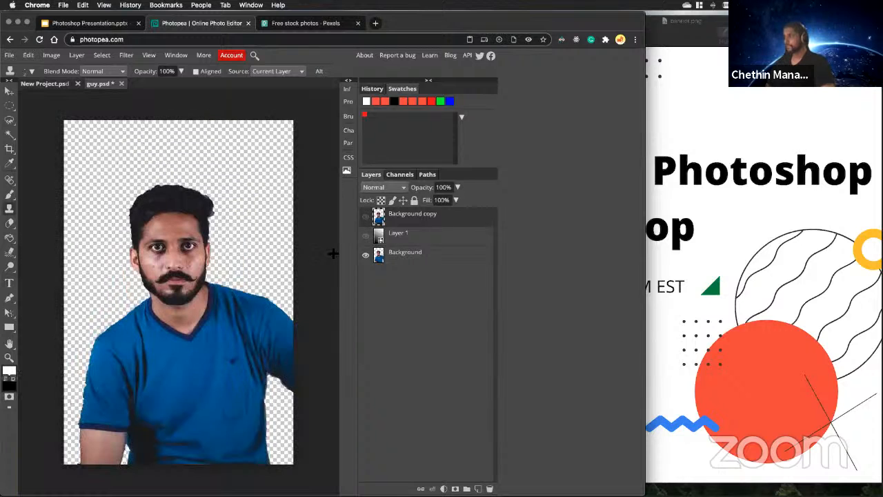
Show only the retouched Background copy and delete the gradient layer.
left_click(367, 217)
left_click(416, 241)
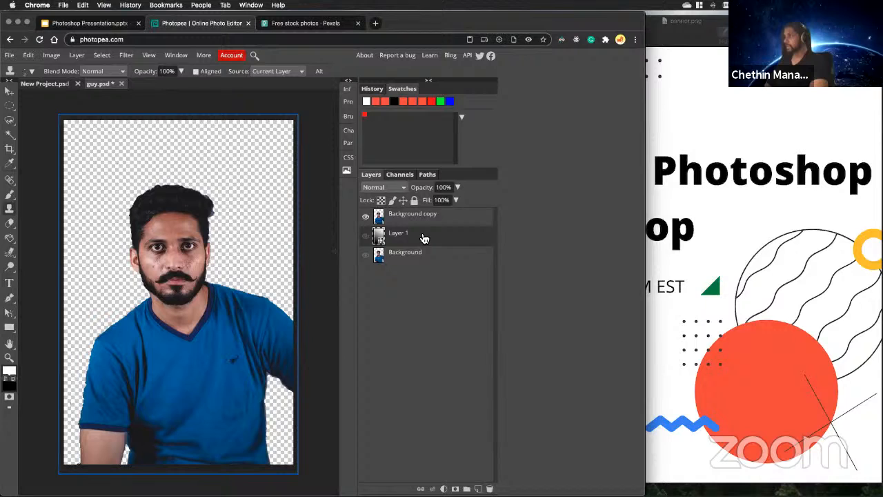
key("Delete")
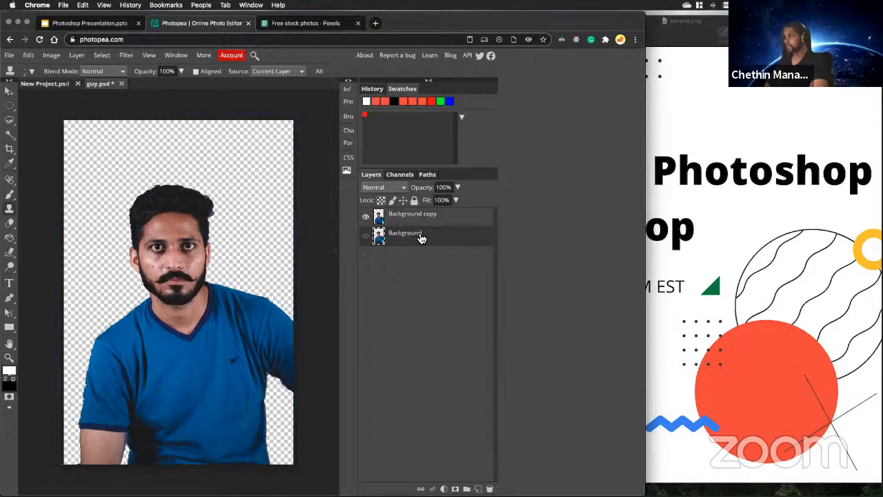
Place the city.jpg image from the Desktop into the portrait document as a layer behind the Background copy.
left_click(10, 56)
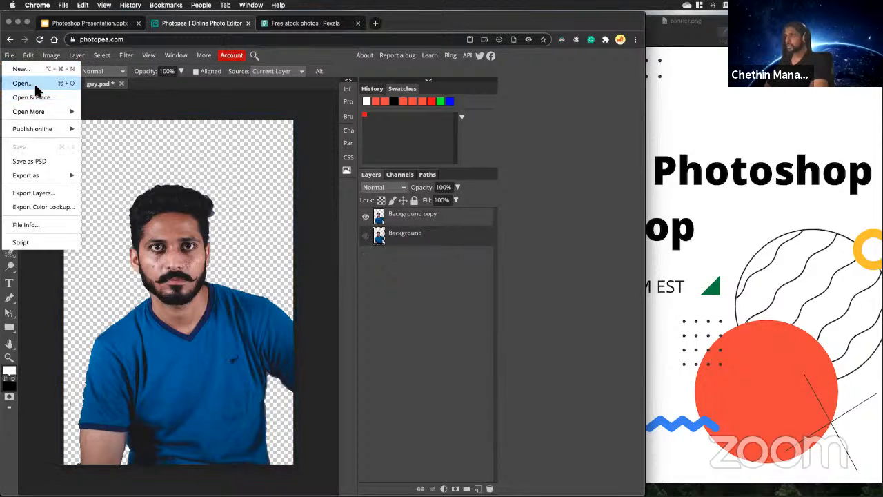
left_click(39, 98)
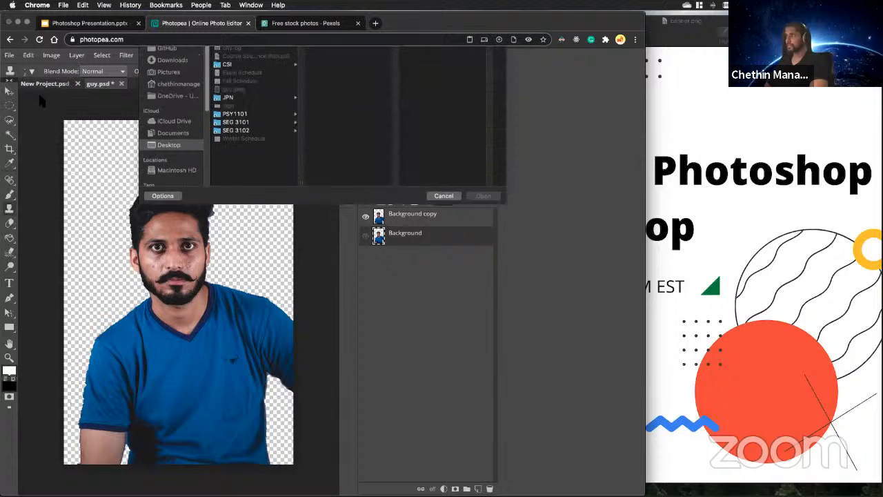
left_click(242, 95)
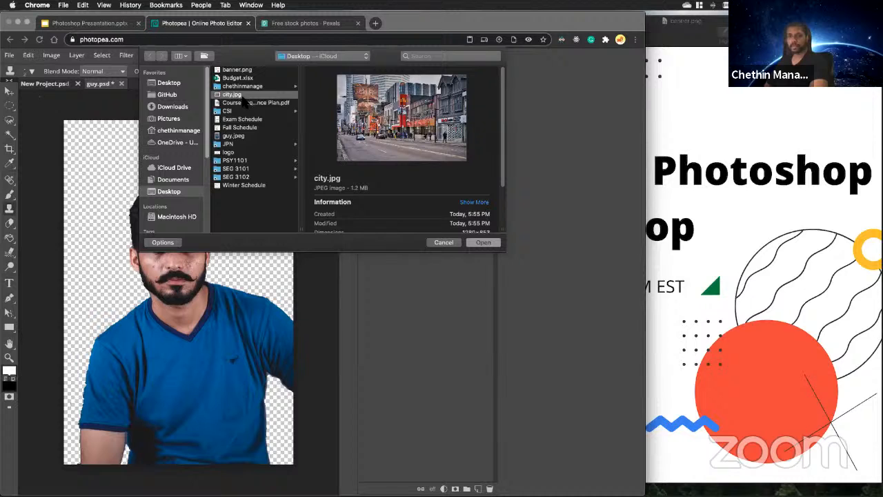
left_click(484, 242)
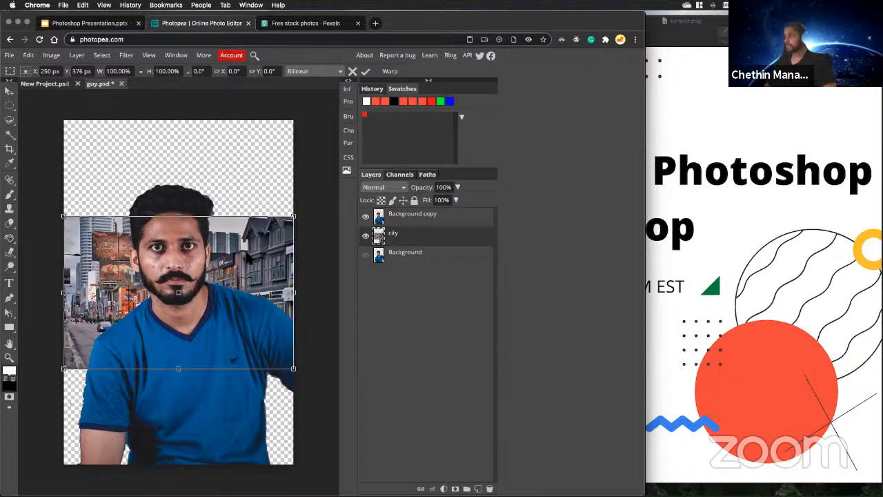
Move the city image to the canvas's lower-left area and enlarge it proportionally to 240.60% to cover the canvas height.
left_click_drag(247, 257, 197, 355)
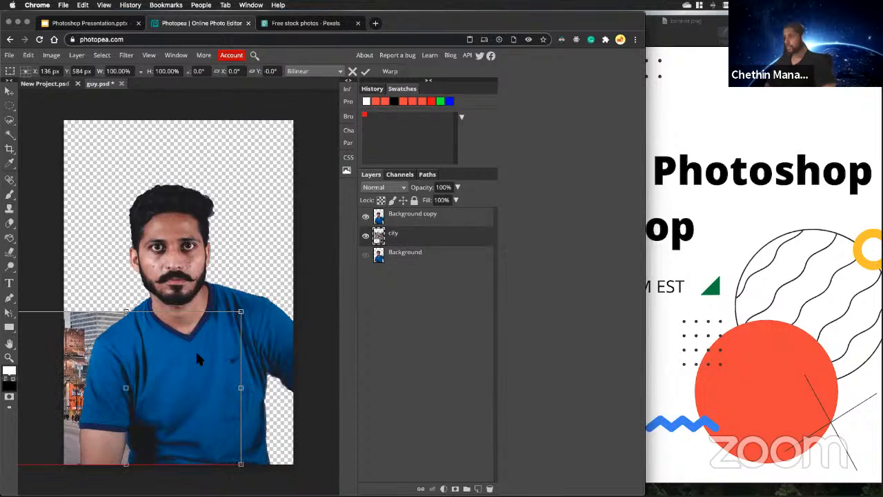
left_click_drag(241, 312, 298, 315)
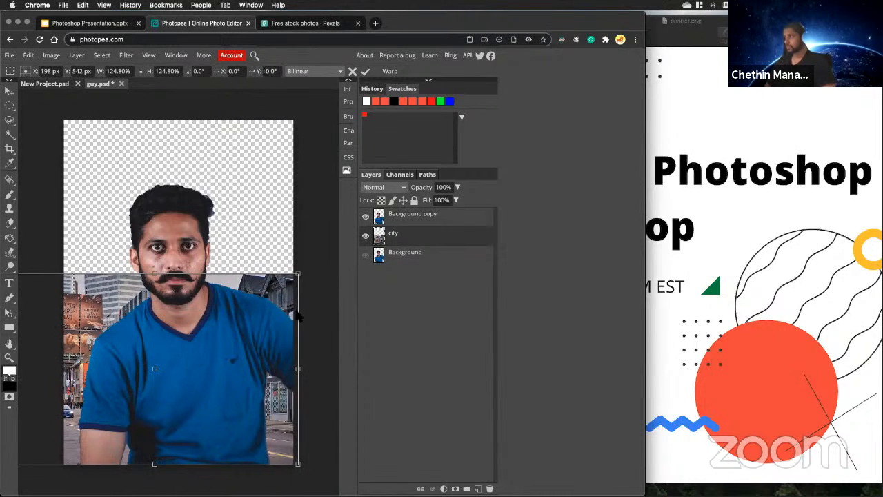
key("super+minus")
key("super+minus")
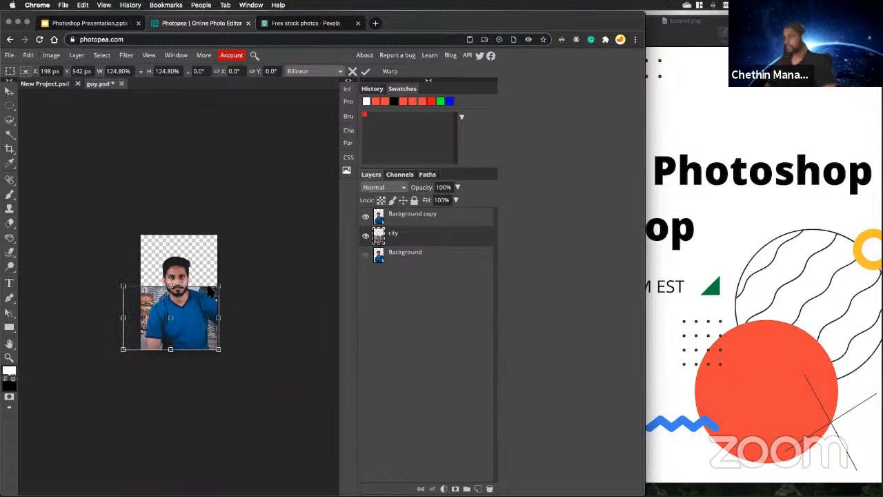
left_click_drag(220, 285, 308, 225)
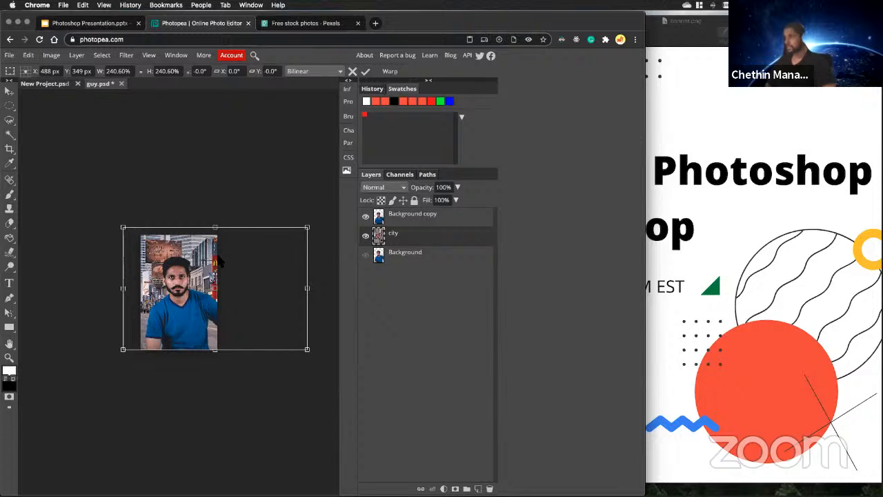
Scale the city image to 257.20%, position it behind the man at X 159 px, Y 375 px, and apply the transform.
left_click_drag(213, 261, 157, 257)
left_click_drag(253, 234, 265, 202)
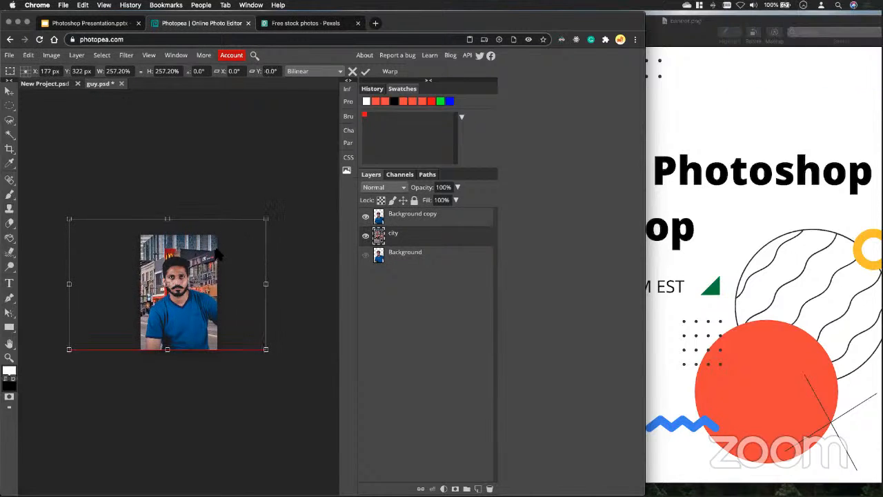
left_click_drag(216, 260, 227, 247)
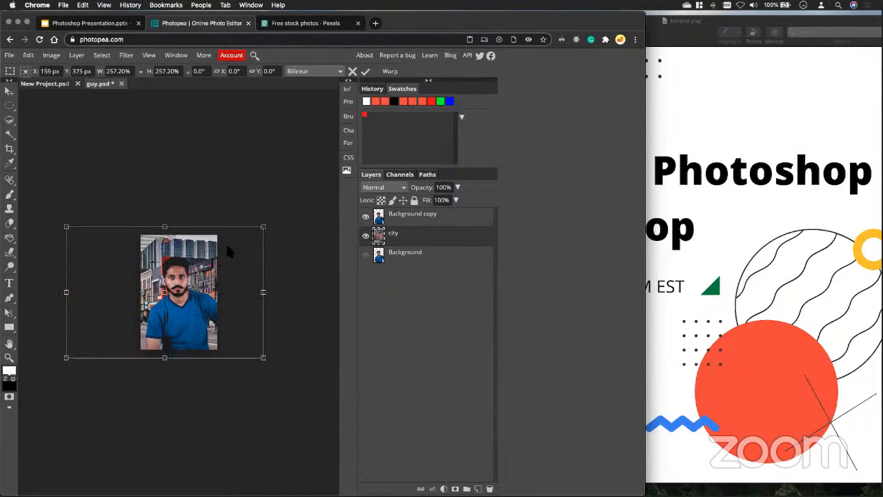
left_click(366, 72)
key("super+equal")
key("super+equal")
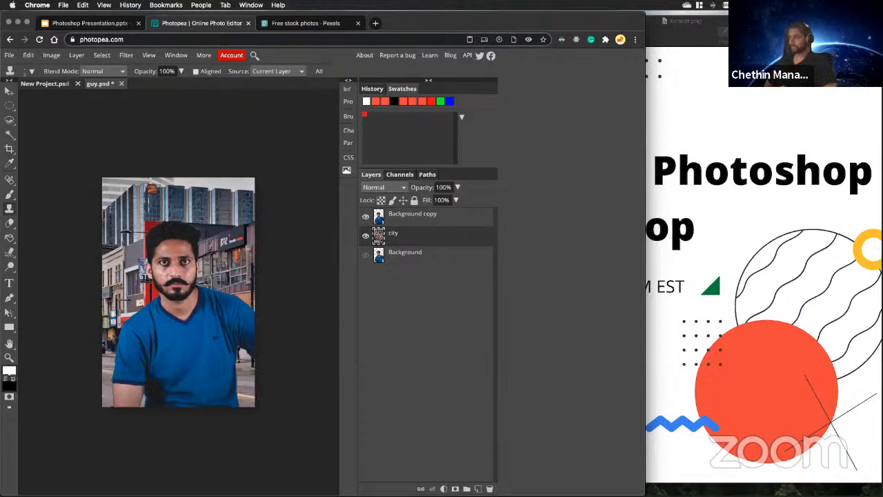
Select the city layer and hide the Background copy layer above it so only the street photo shows.
key("super+equal")
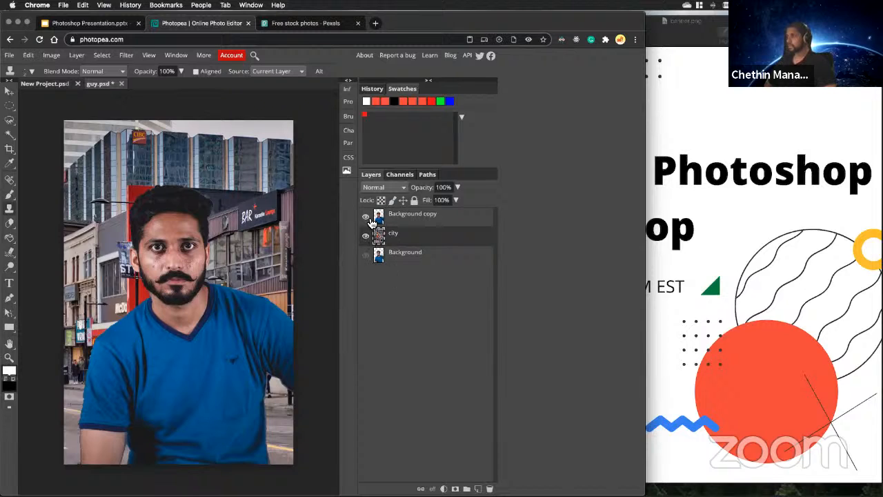
left_click(408, 222)
left_click(399, 236)
left_click(370, 218)
left_click(369, 218)
left_click(369, 218)
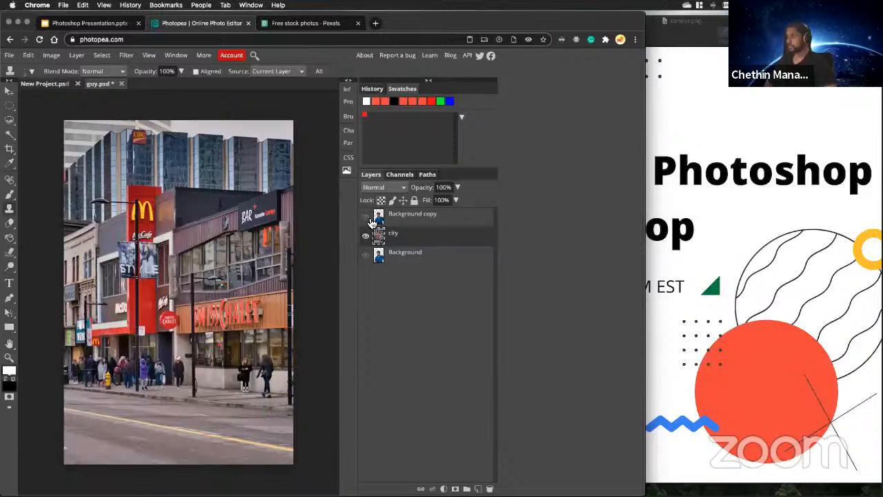
left_click(370, 218)
left_click(366, 218)
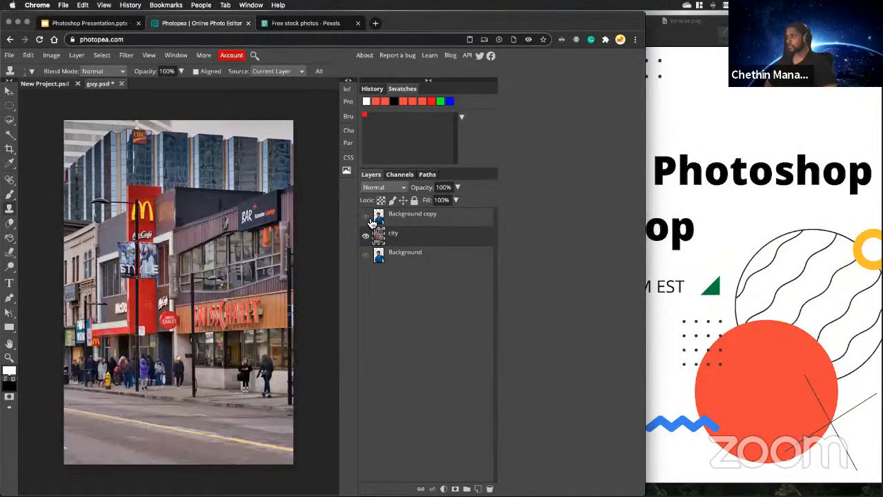
Set up the Blur Tool with a 115 px brush and rasterize the city smart object.
left_click(9, 299)
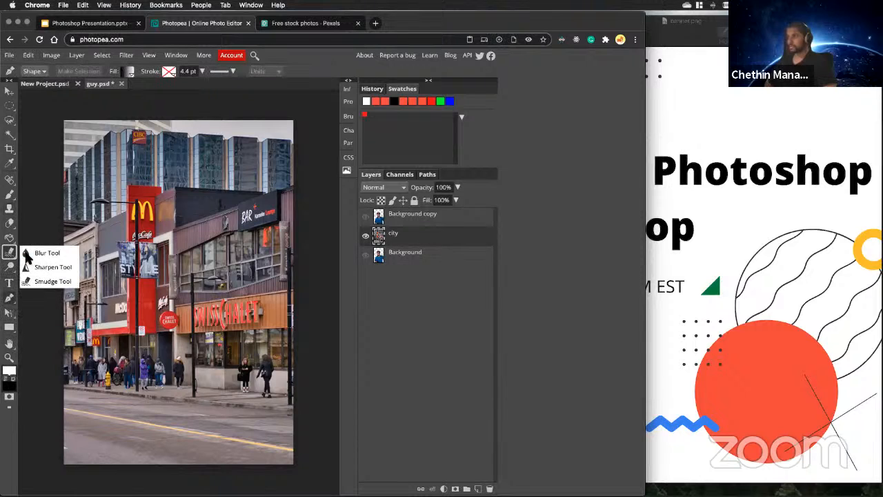
left_click(29, 254)
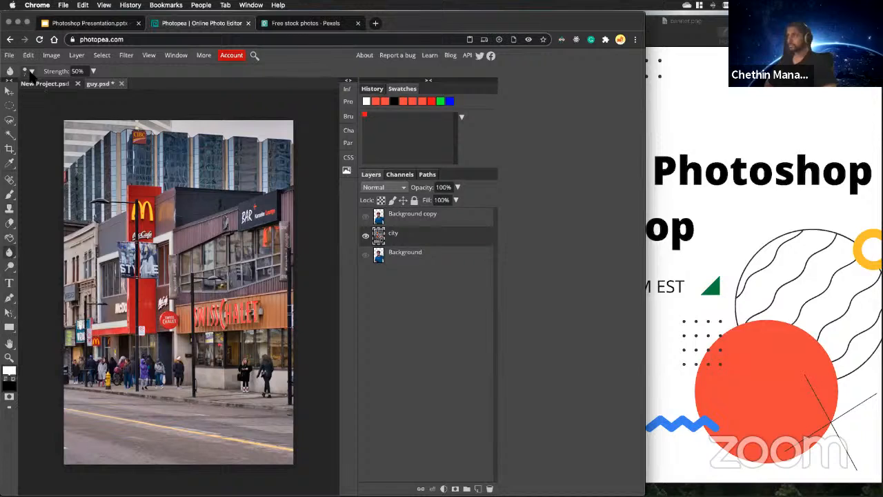
left_click(29, 71)
left_click_drag(46, 97, 76, 98)
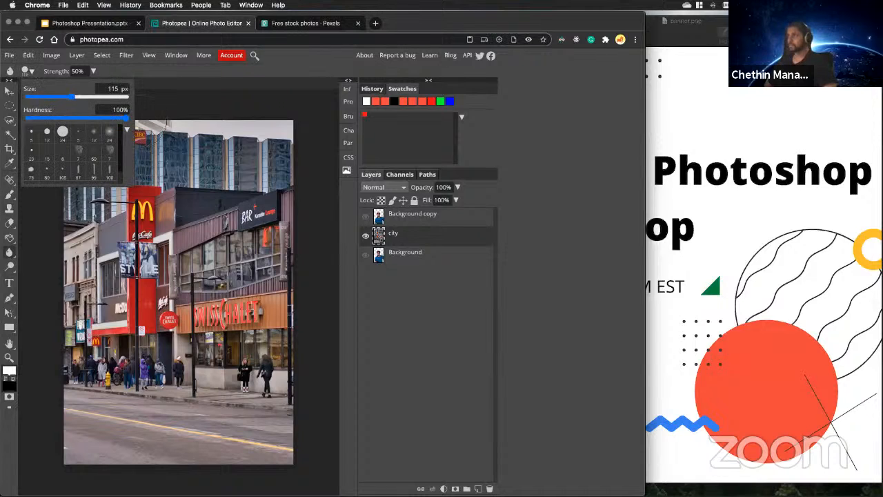
left_click(180, 149)
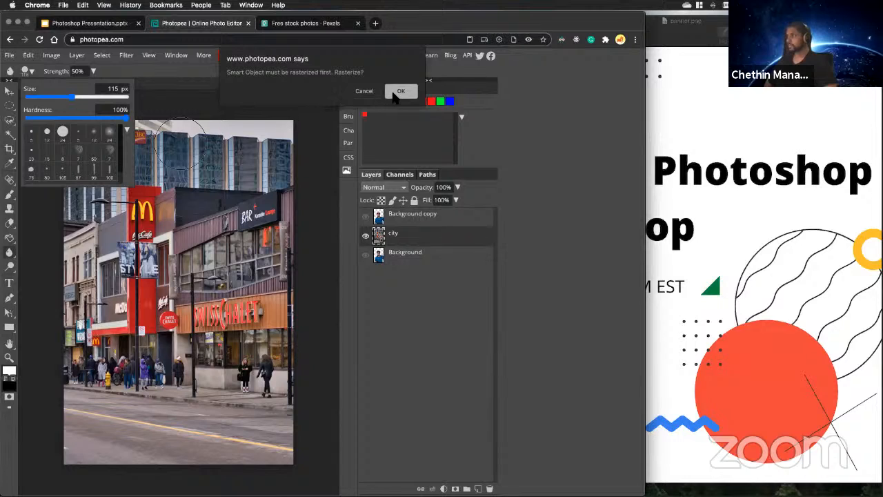
left_click(401, 92)
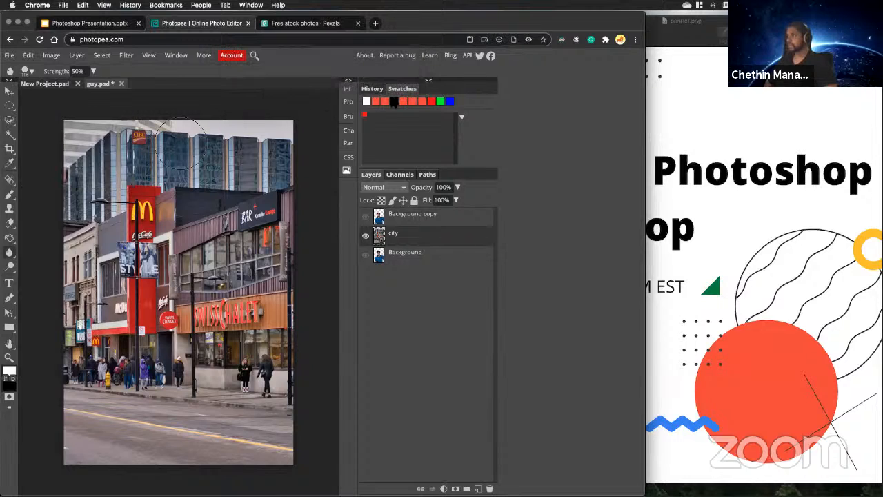
Blur the storefronts and street on the city layer, undoing the last blur strokes.
mouse_move(237, 176)
left_mouse_down()
mouse_move(231, 228)
mouse_move(245, 214)
mouse_move(269, 234)
mouse_move(269, 255)
mouse_move(262, 269)
mouse_move(259, 252)
mouse_move(221, 325)
mouse_move(224, 200)
mouse_move(199, 142)
mouse_move(75, 129)
mouse_move(55, 220)
mouse_move(119, 271)
mouse_move(126, 304)
mouse_move(176, 300)
mouse_move(96, 393)
mouse_move(101, 415)
mouse_move(187, 369)
mouse_move(122, 411)
mouse_move(226, 425)
mouse_move(187, 447)
mouse_move(45, 457)
mouse_move(166, 458)
mouse_move(222, 434)
mouse_move(213, 429)
mouse_move(261, 437)
mouse_move(240, 388)
mouse_move(280, 437)
mouse_move(255, 307)
mouse_move(216, 342)
mouse_move(237, 431)
mouse_move(243, 410)
mouse_move(176, 398)
mouse_move(223, 297)
mouse_move(137, 353)
left_mouse_up()
mouse_move(124, 294)
left_mouse_down()
mouse_move(116, 254)
mouse_move(96, 292)
mouse_move(88, 265)
mouse_move(79, 317)
mouse_move(75, 280)
mouse_move(71, 327)
mouse_move(72, 271)
mouse_move(73, 305)
left_mouse_up()
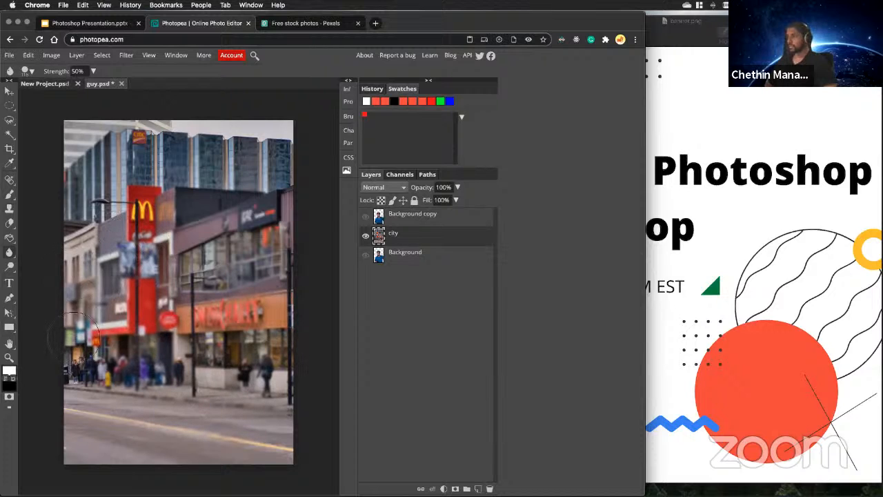
mouse_move(73, 337)
left_mouse_down()
mouse_move(77, 305)
mouse_move(78, 328)
mouse_move(81, 285)
left_mouse_up()
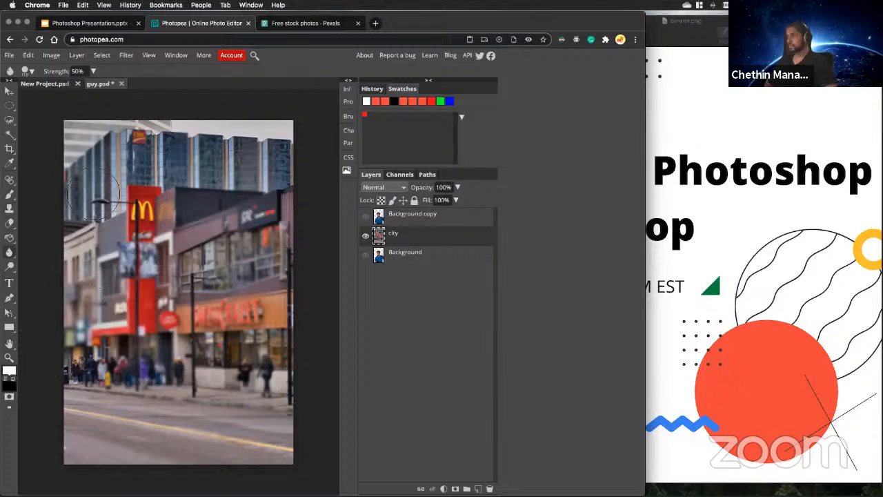
key("super+z")
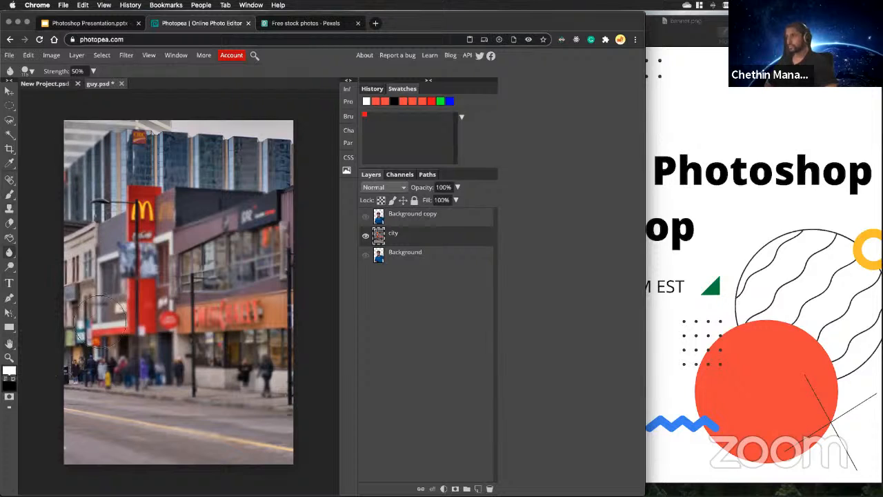
key("super+z")
Blur the towers, left-hand buildings and pedestrians on the city layer, and show the Background copy layer again.
mouse_move(103, 301)
left_mouse_down()
mouse_move(297, 189)
mouse_move(93, 259)
mouse_move(264, 133)
mouse_move(134, 176)
mouse_move(298, 117)
mouse_move(191, 131)
mouse_move(87, 176)
mouse_move(145, 128)
mouse_move(78, 147)
mouse_move(116, 128)
mouse_move(42, 287)
mouse_move(157, 249)
mouse_move(105, 310)
mouse_move(169, 309)
mouse_move(68, 459)
mouse_move(222, 391)
mouse_move(220, 436)
mouse_move(295, 403)
mouse_move(263, 433)
mouse_move(319, 406)
mouse_move(274, 432)
mouse_move(297, 248)
mouse_move(205, 348)
mouse_move(283, 241)
mouse_move(131, 331)
mouse_move(243, 328)
mouse_move(179, 321)
mouse_move(123, 355)
mouse_move(181, 266)
mouse_move(99, 330)
mouse_move(73, 322)
mouse_move(130, 196)
mouse_move(77, 225)
mouse_move(125, 133)
mouse_move(89, 130)
mouse_move(143, 131)
mouse_move(159, 148)
mouse_move(239, 112)
mouse_move(204, 152)
mouse_move(252, 118)
mouse_move(292, 181)
left_mouse_up()
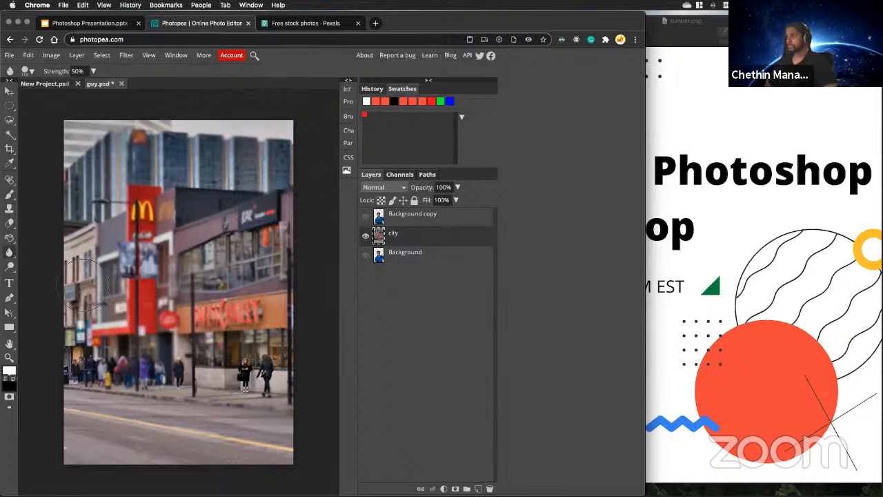
left_click_drag(83, 285, 73, 325)
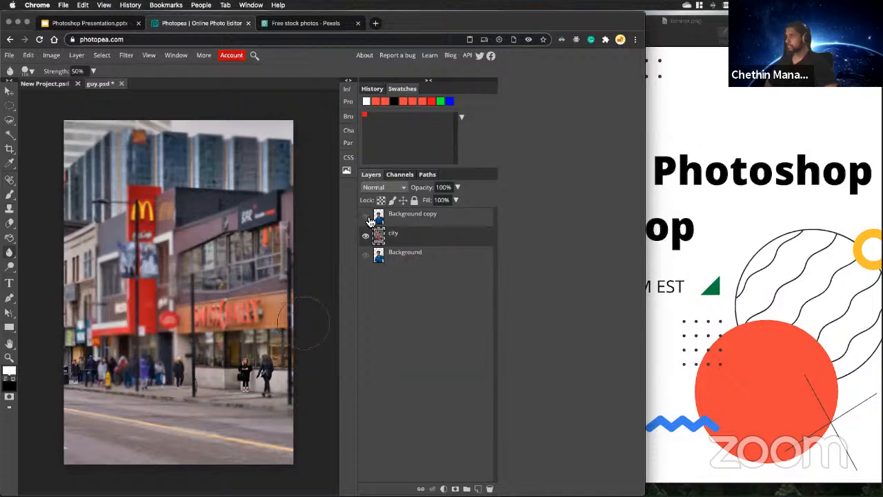
left_click_drag(238, 378, 280, 364)
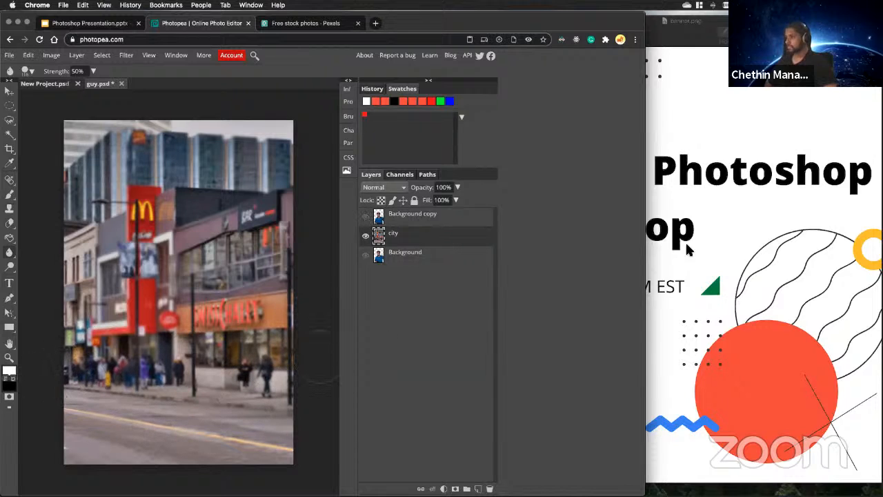
left_click(365, 217)
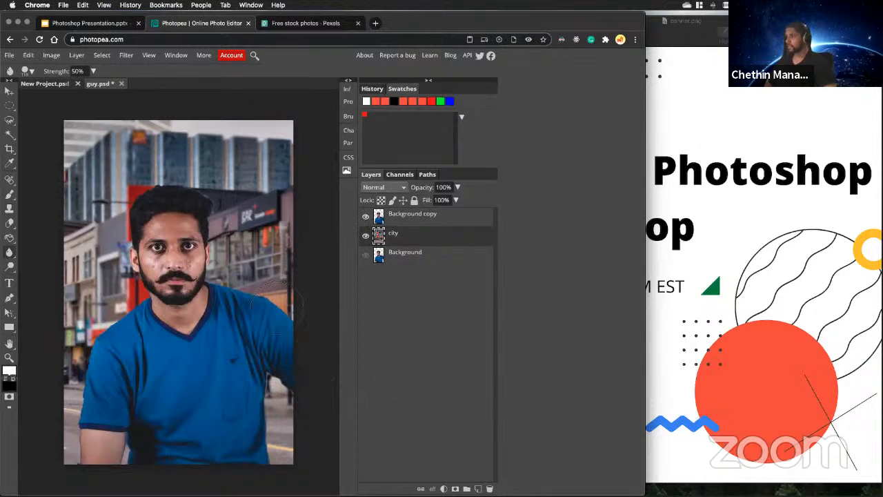
Examine the whole composite and the cut-out edges around the man's sleeve and arm up close.
key("super+minus")
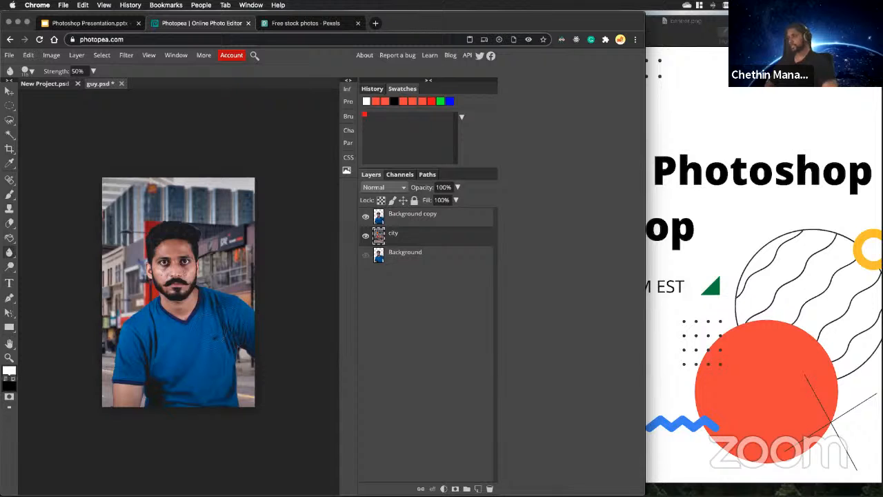
scroll(129, 391, "up", 5)
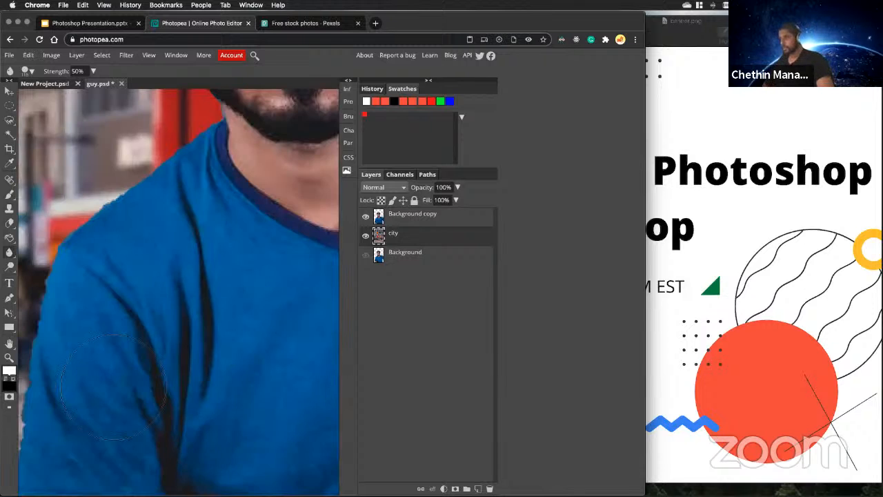
scroll(125, 385, "down", 3)
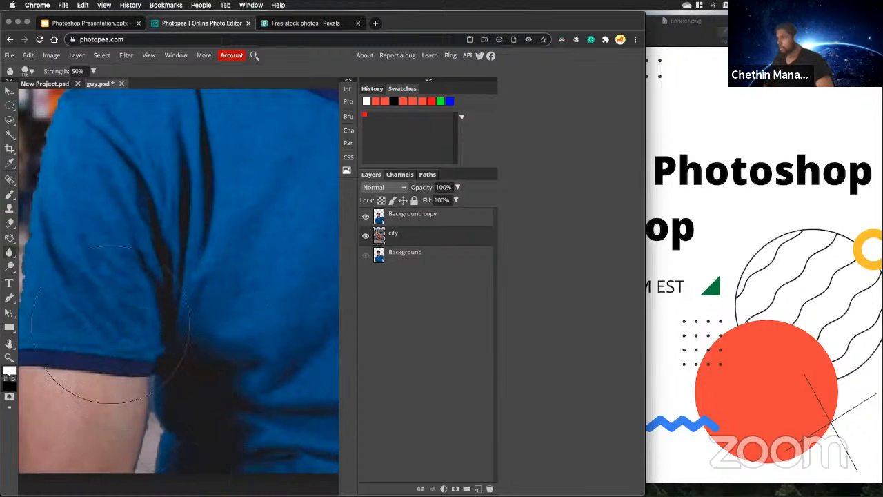
scroll(122, 295, "down", 2)
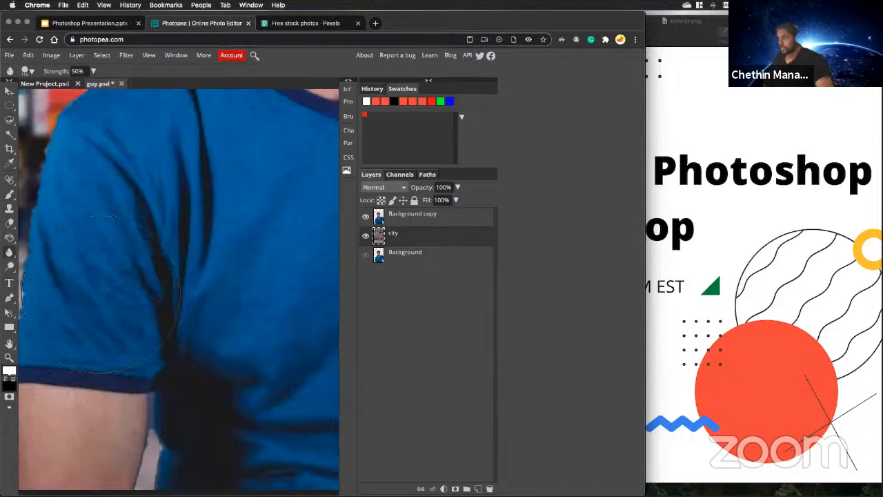
scroll(122, 295, "up", 1)
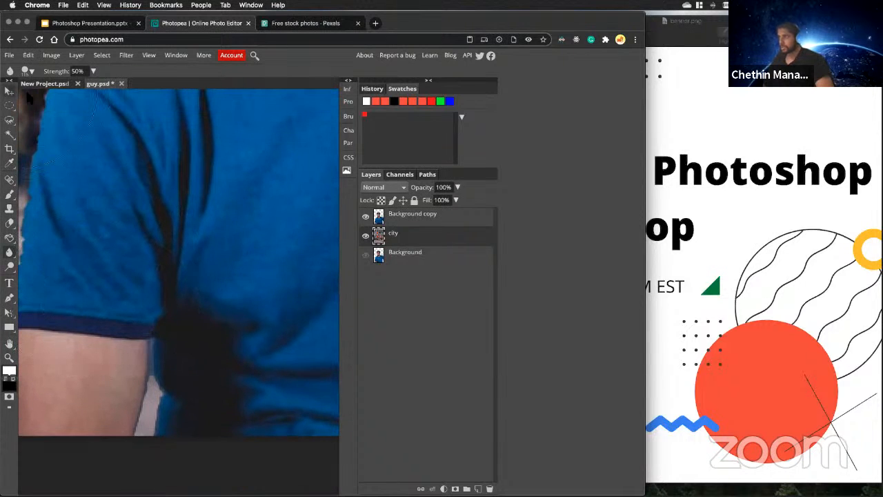
left_click(9, 91)
key("super+0")
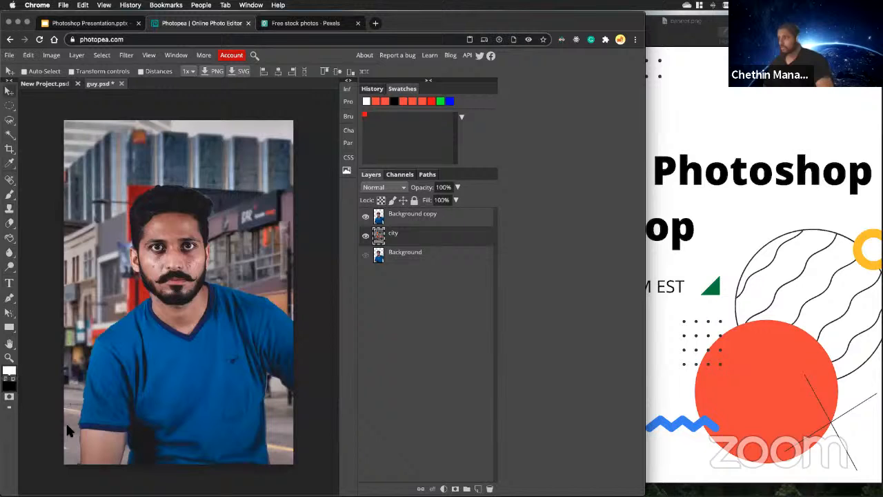
Erase the stray dark marks beside the man's sleeve on the Background copy layer with a 23 px Eraser.
scroll(71, 417, "up", 5)
scroll(80, 418, "up", 1)
scroll(136, 393, "down", 4)
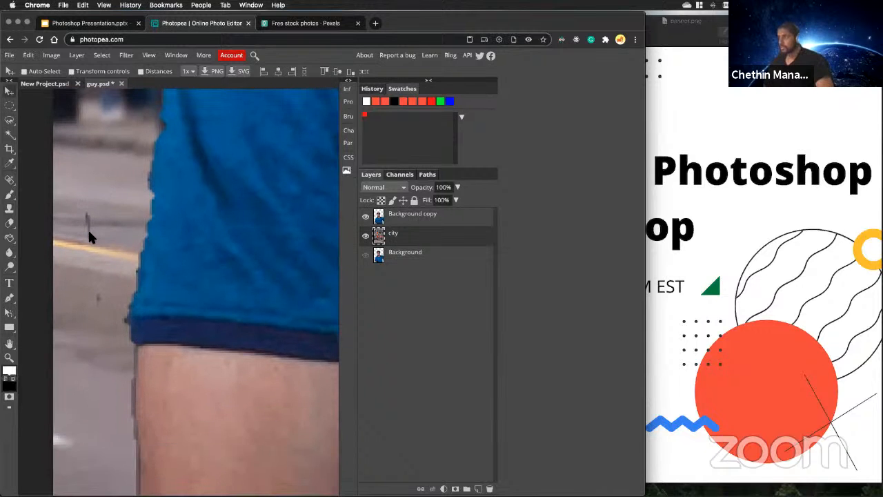
scroll(90, 237, "down", 2)
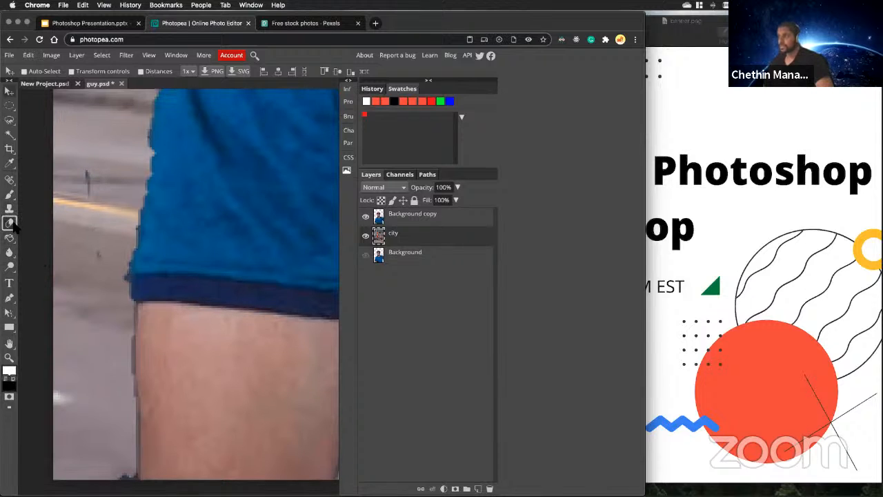
right_click(12, 240)
left_click(42, 223)
left_click_drag(84, 187, 87, 170)
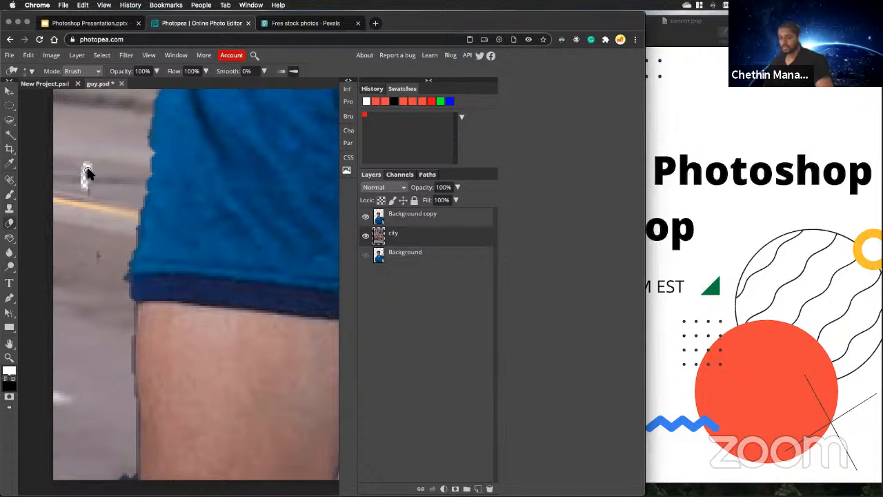
left_click(395, 225)
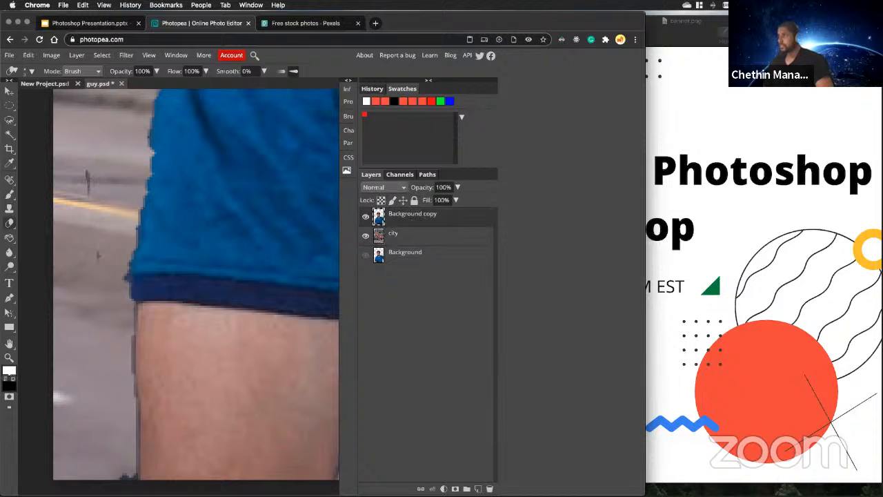
left_click(28, 71)
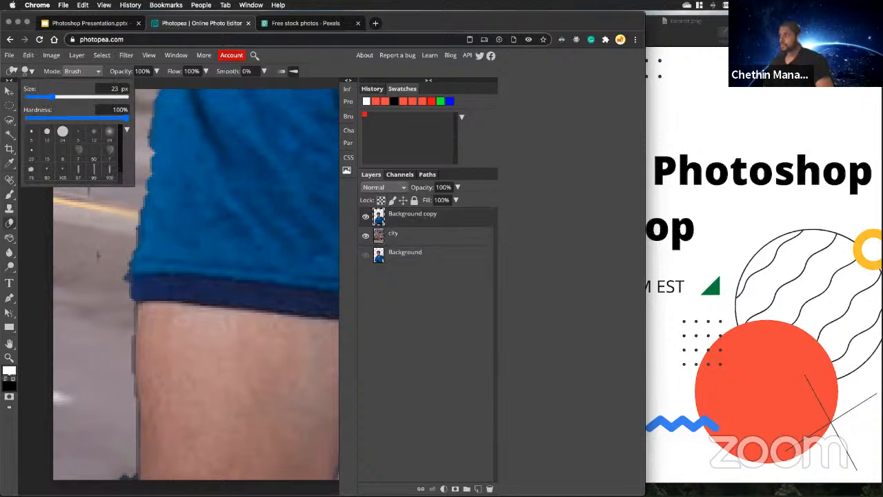
mouse_move(89, 202)
left_mouse_down()
mouse_move(83, 180)
mouse_move(81, 273)
left_mouse_up()
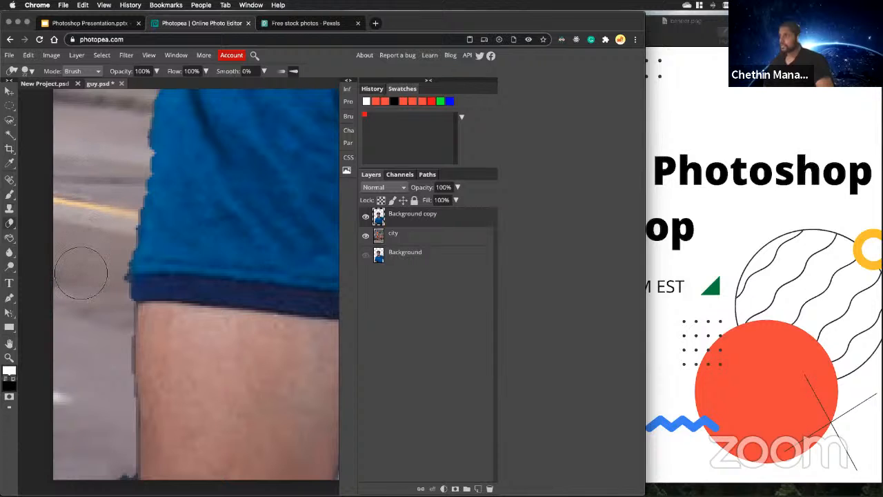
Smudge the dark fringe along the outer edge of the man's arm below the sleeve with the Smudge Tool.
right_click(10, 252)
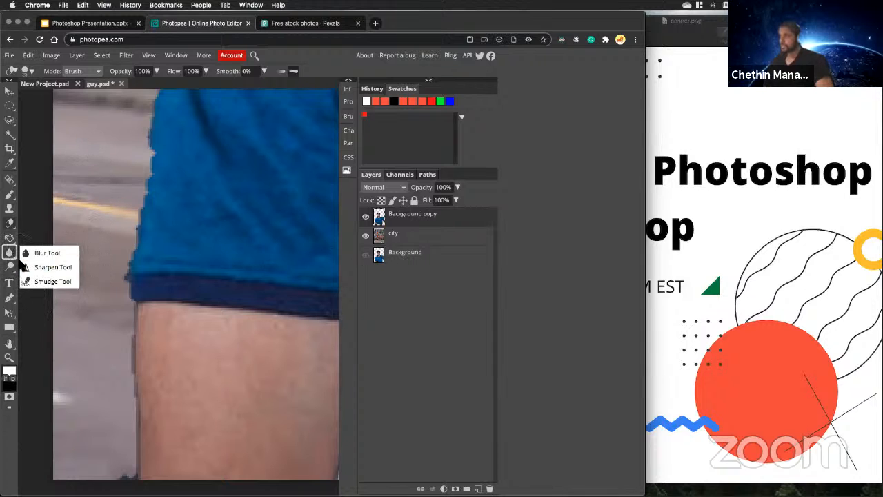
left_click(48, 285)
scroll(98, 302, "down", 3)
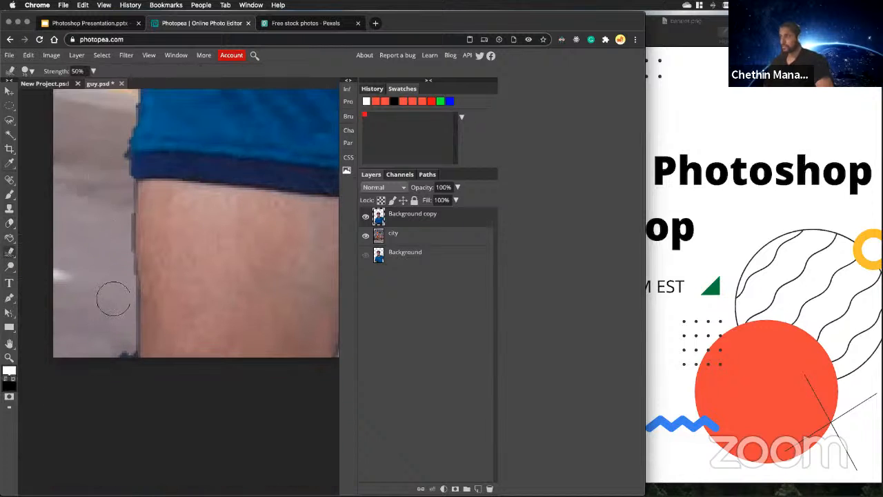
scroll(134, 250, "up", 2)
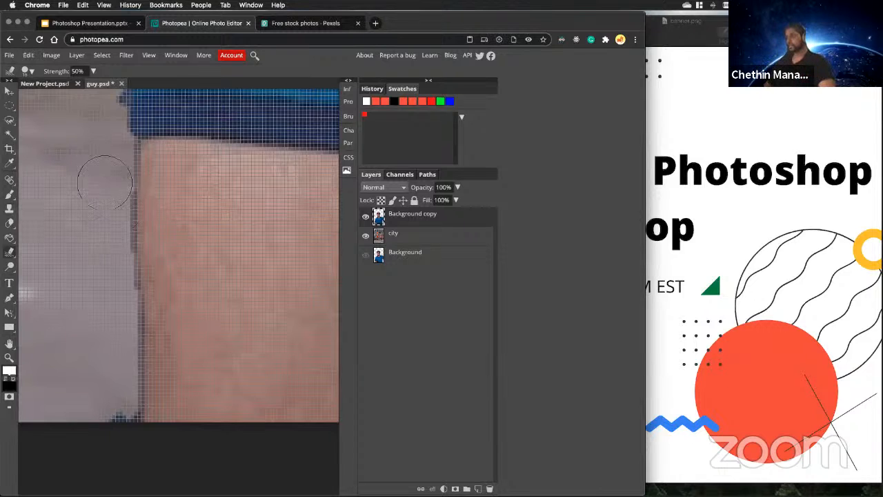
scroll(109, 247, "down", 2)
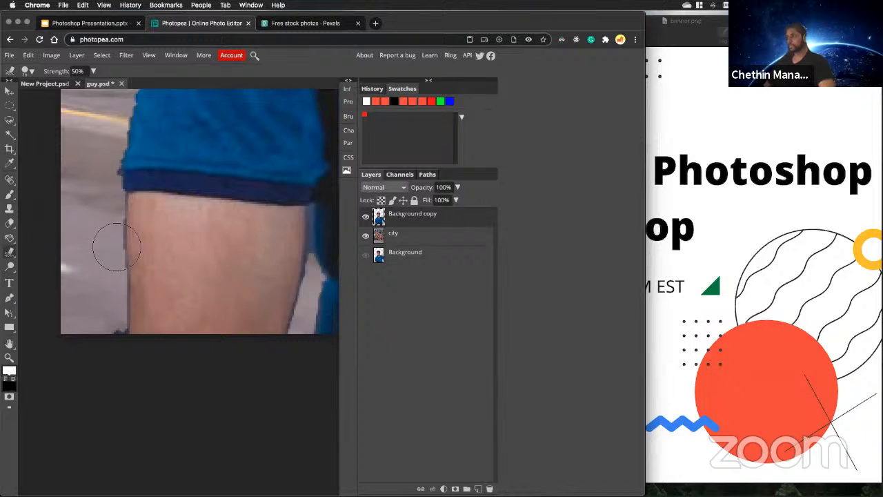
scroll(116, 246, "up", 2)
scroll(134, 230, "up", 3)
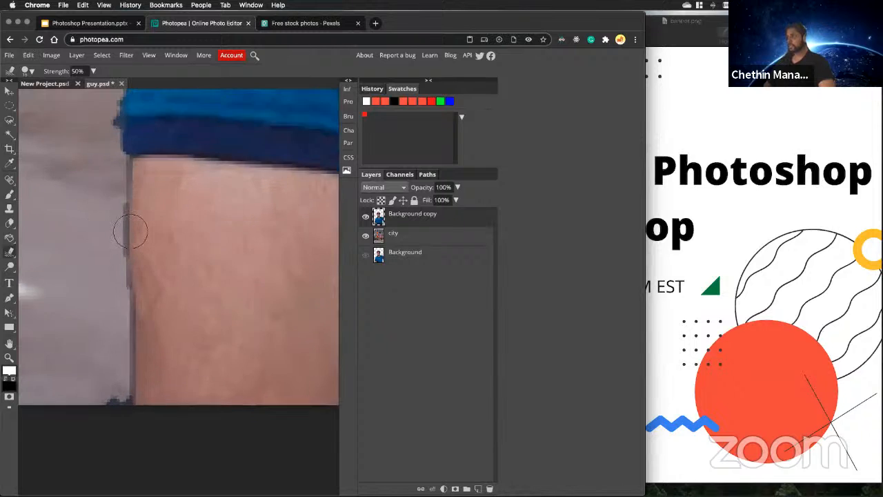
scroll(130, 231, "up", 2)
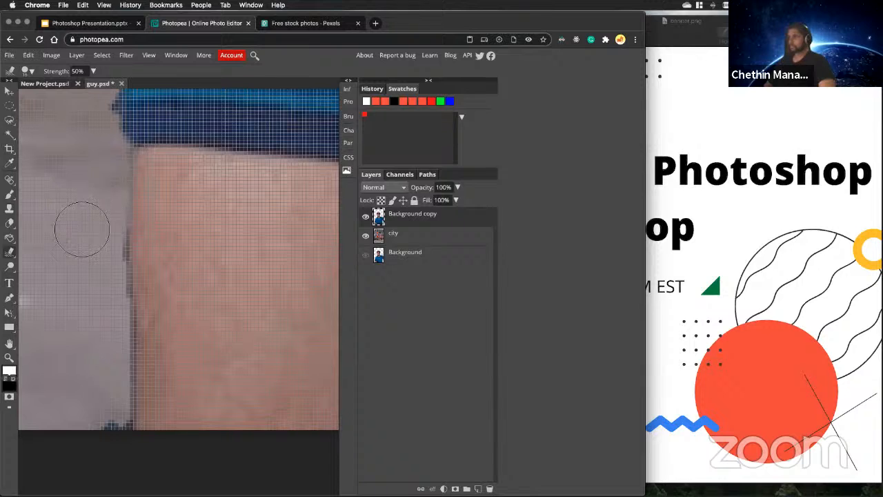
left_click_drag(93, 238, 104, 243)
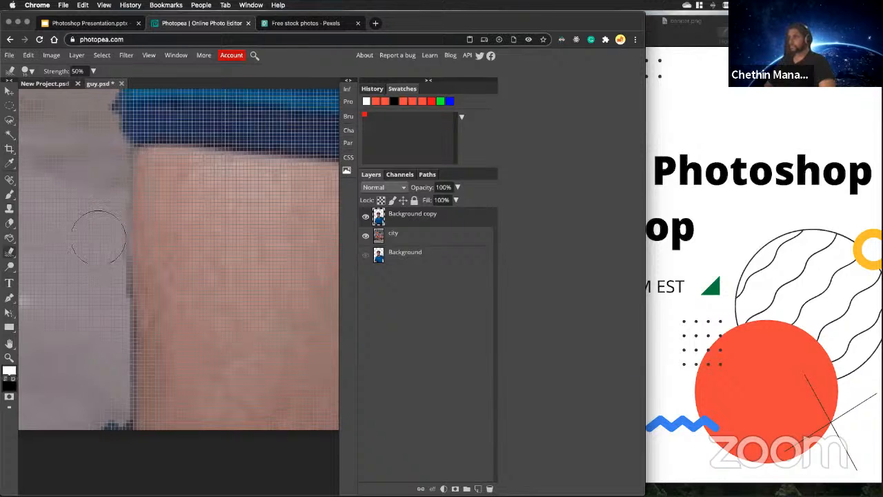
Smudge away the dark fringe and stray marks along the lower outer edge of the man's arm with a smaller Smudge brush.
scroll(101, 248, "down", 1)
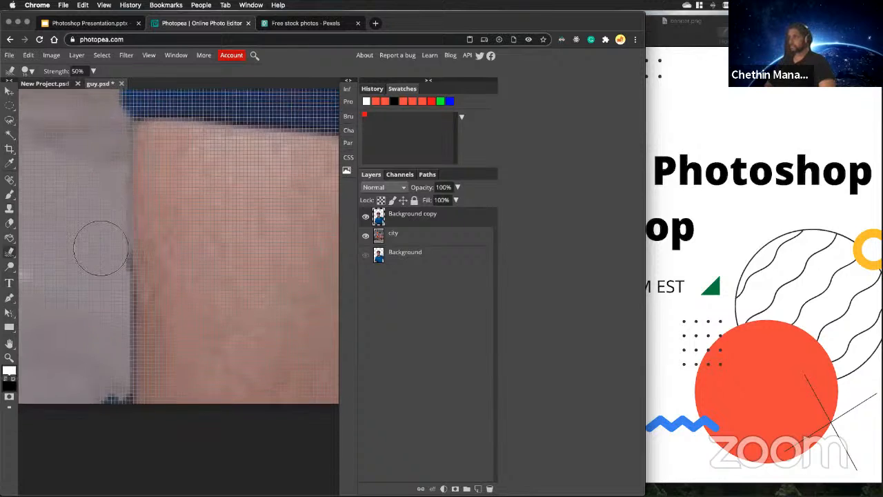
scroll(101, 248, "down", 1)
left_click(28, 71)
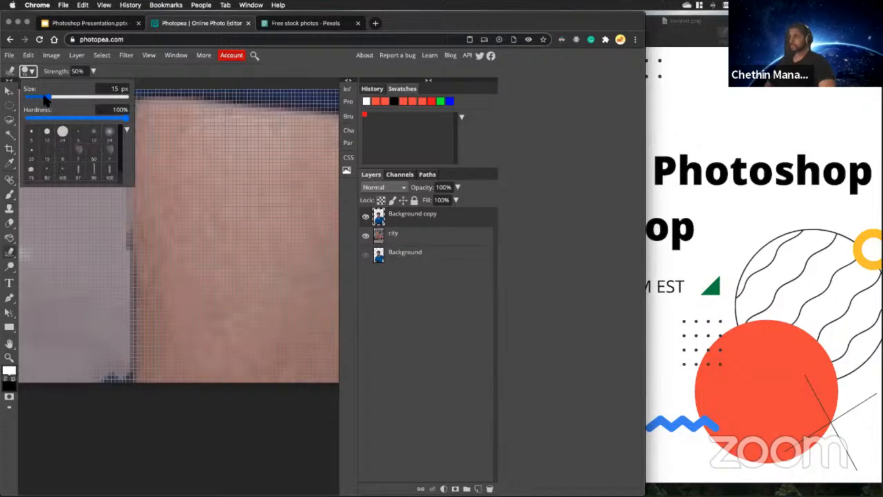
left_click(45, 97)
mouse_move(115, 241)
left_mouse_down()
mouse_move(109, 270)
mouse_move(121, 281)
mouse_move(99, 300)
mouse_move(121, 303)
mouse_move(120, 265)
mouse_move(106, 321)
mouse_move(120, 326)
mouse_move(122, 310)
mouse_move(111, 328)
mouse_move(123, 352)
mouse_move(116, 357)
mouse_move(107, 340)
mouse_move(101, 371)
left_mouse_up()
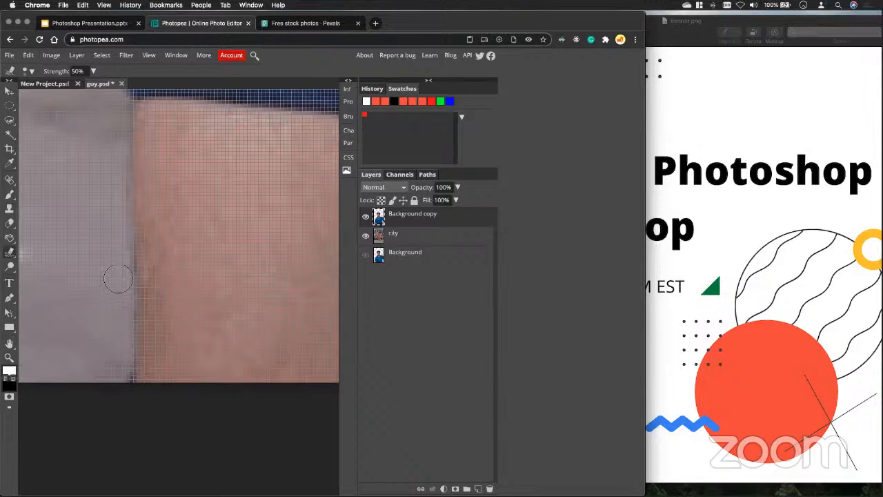
Smudge the jagged outer edge of the man's sleeve just above the navy cuff.
scroll(123, 279, "up", 5)
scroll(122, 287, "up", 12)
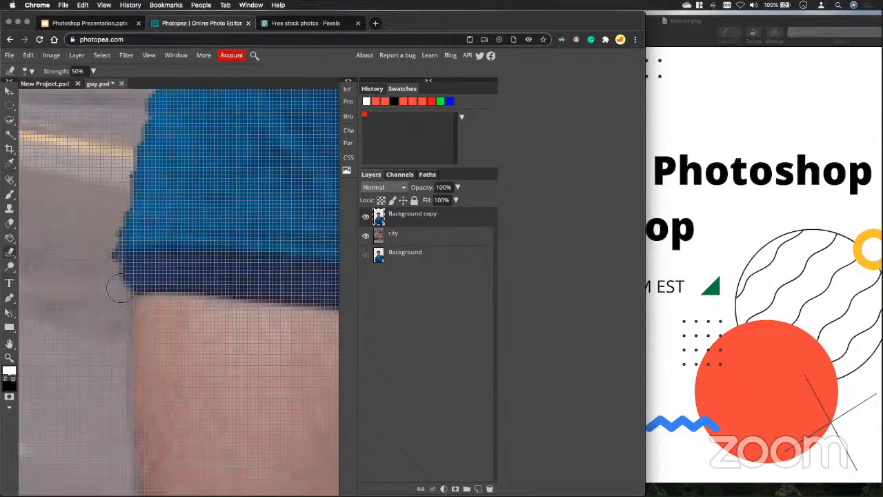
scroll(127, 314, "down", 5)
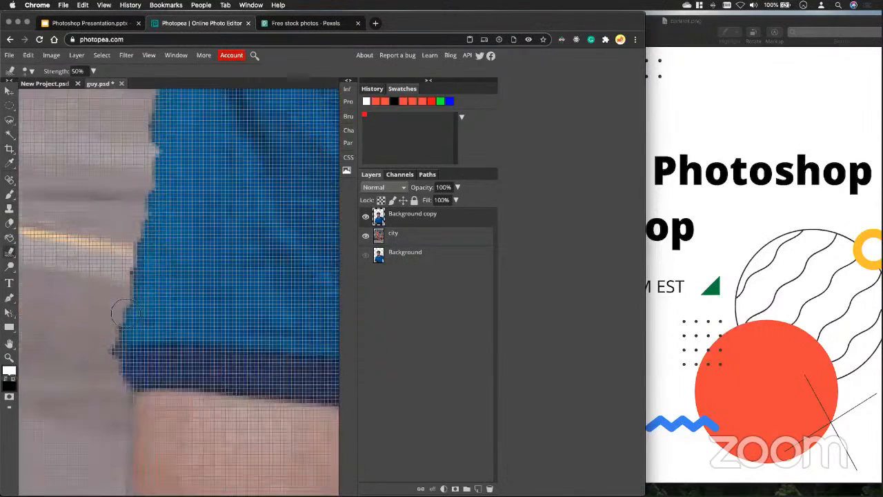
mouse_move(114, 355)
left_mouse_down()
mouse_move(107, 324)
mouse_move(122, 267)
left_mouse_up()
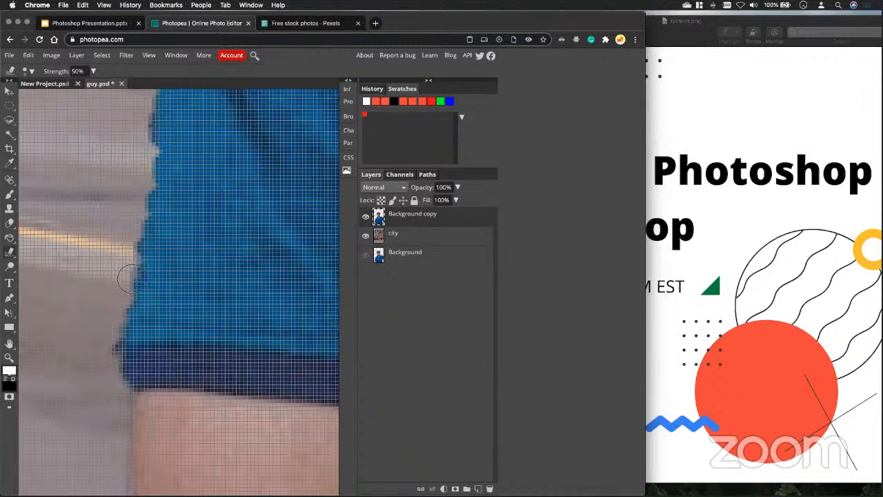
Examine the cut-out edges of the man's sleeve, shoulder and arm up close and in the whole composite.
scroll(116, 272, "up", 3)
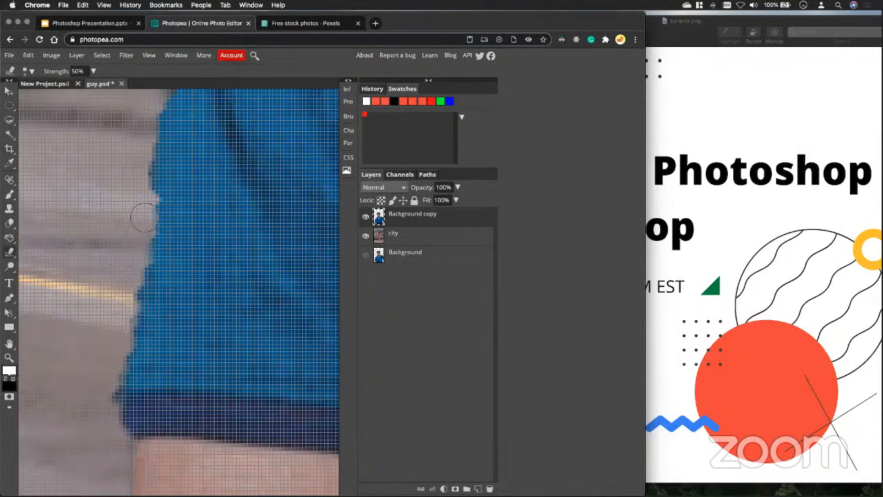
scroll(144, 214, "up", 1)
scroll(148, 205, "up", 10)
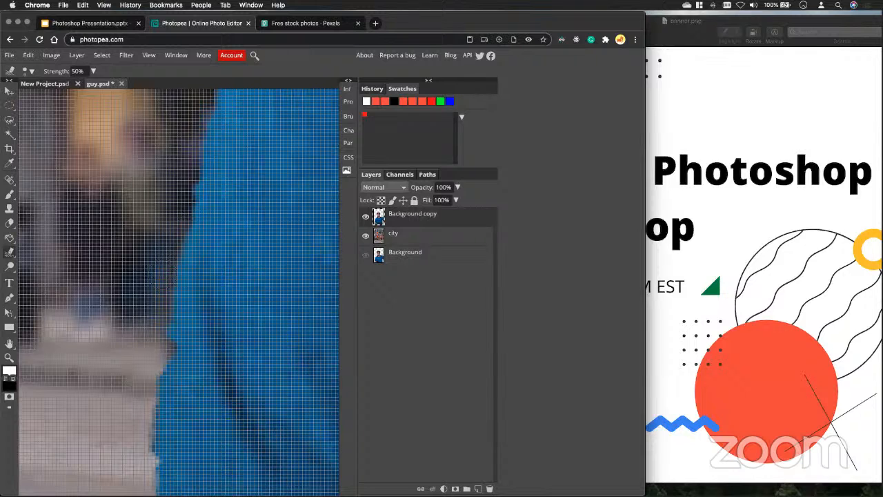
scroll(172, 297, "up", 2)
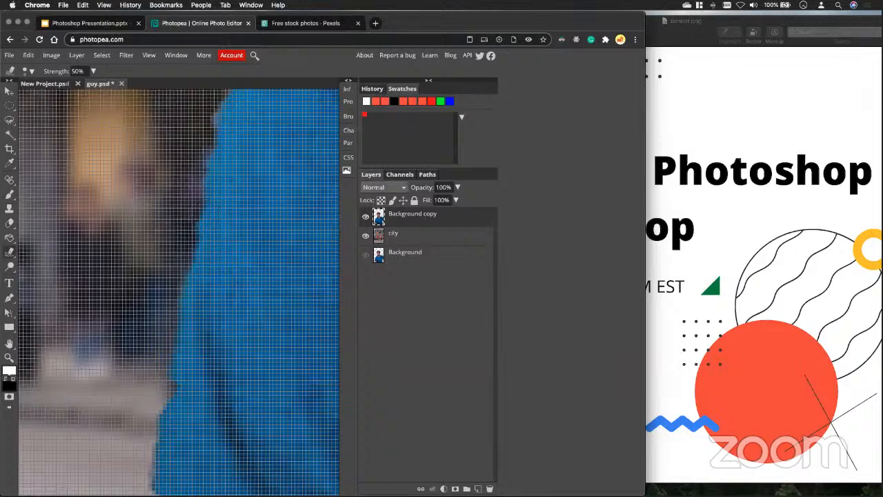
scroll(192, 229, "down", 6)
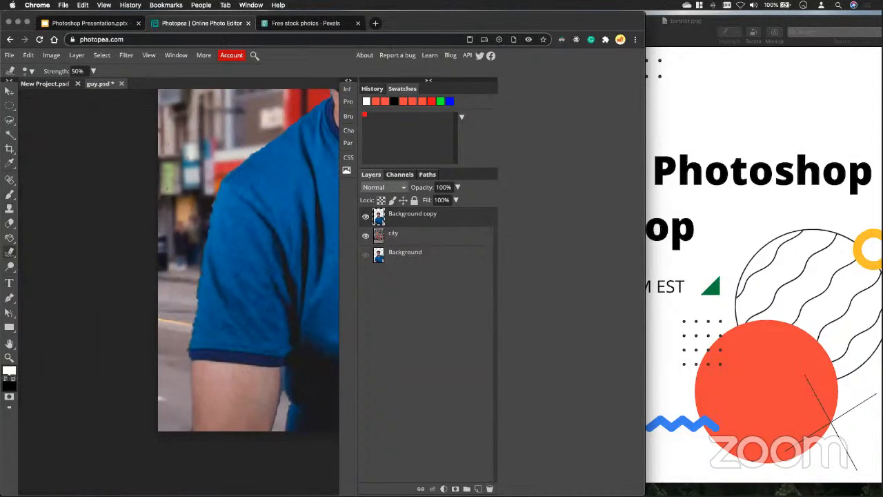
scroll(226, 196, "up", 6)
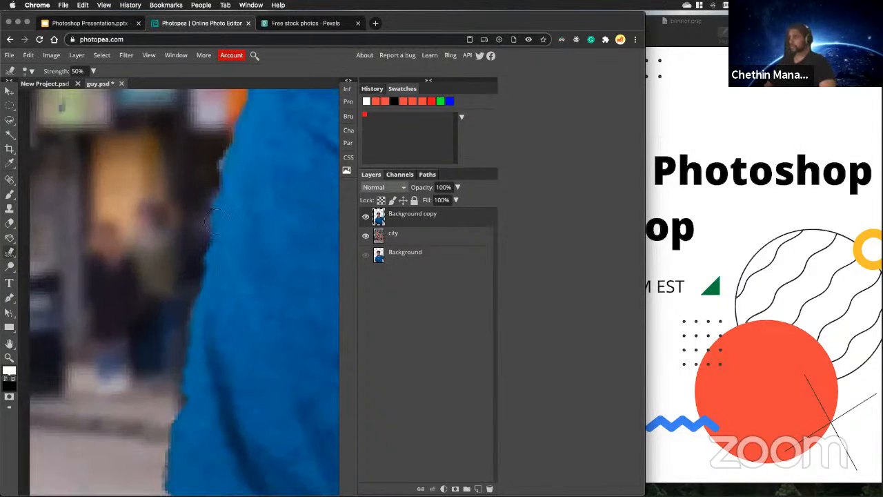
scroll(216, 221, "down", 8)
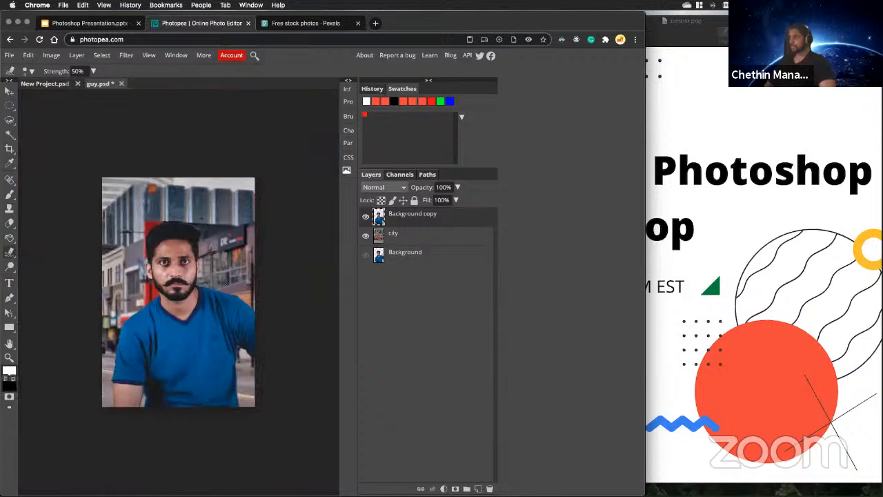
scroll(163, 343, "up", 3)
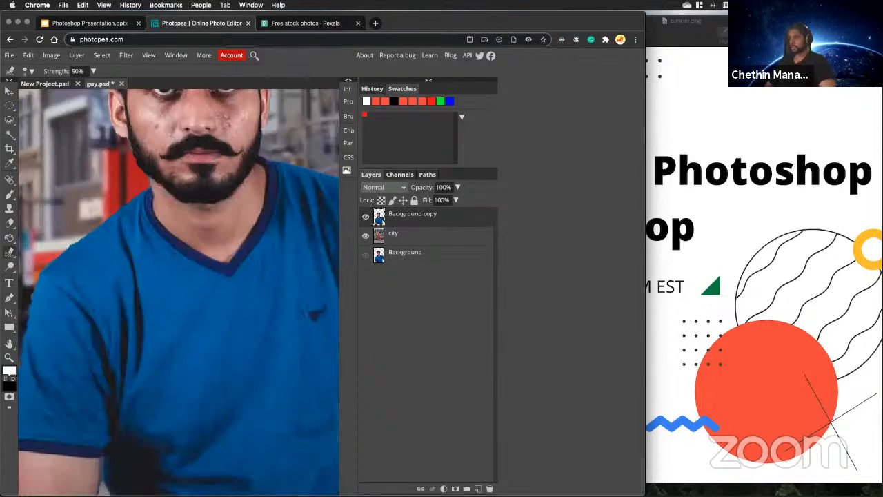
scroll(132, 389, "down", 4)
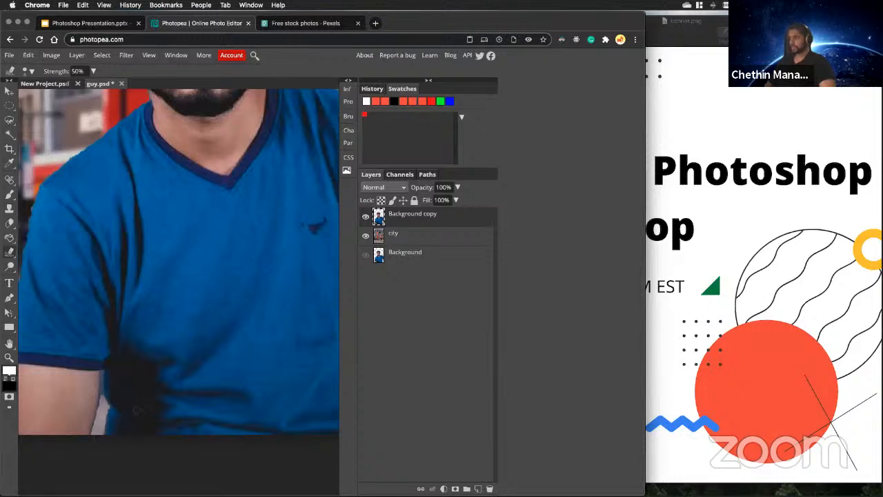
scroll(83, 445, "down", 3)
scroll(69, 452, "up", 8)
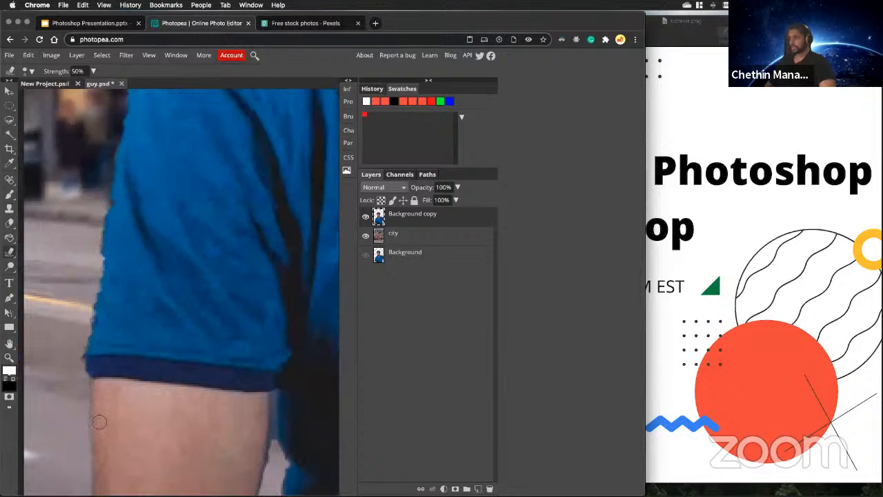
scroll(99, 421, "down", 4)
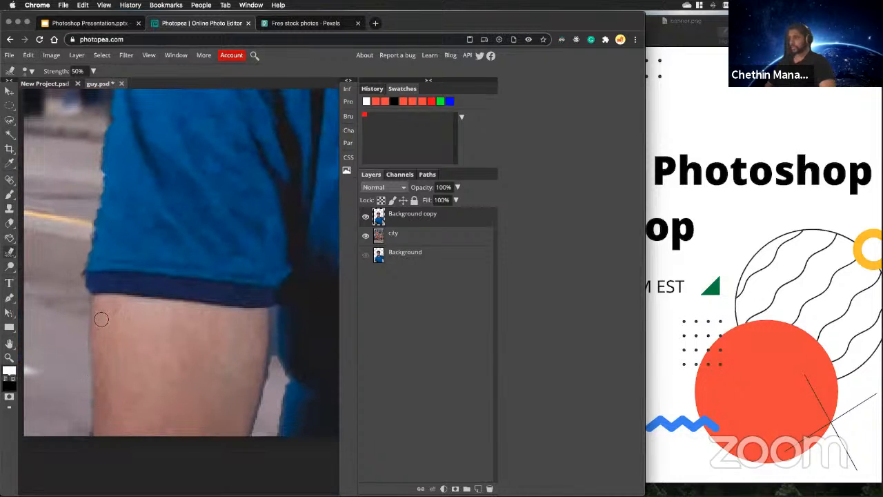
scroll(92, 330, "up", 3)
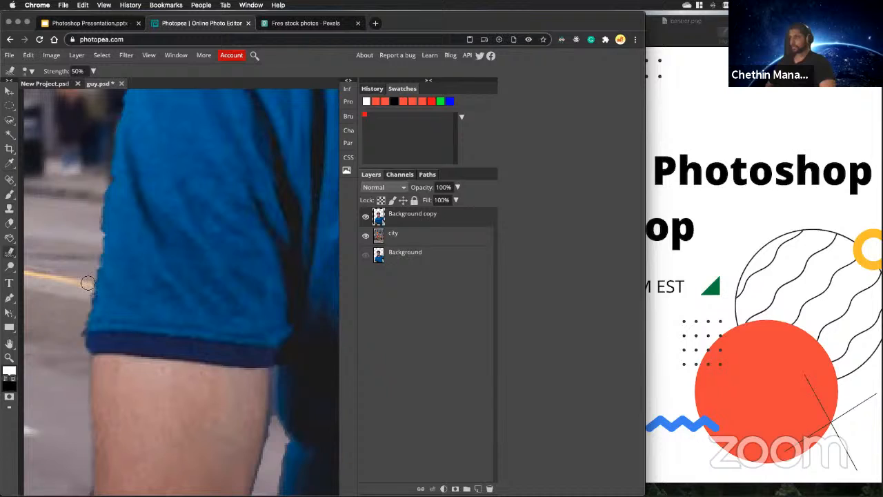
Set the Smudge strength to 70% and smooth a short stretch of the sleeve's outer edge.
left_click(93, 71)
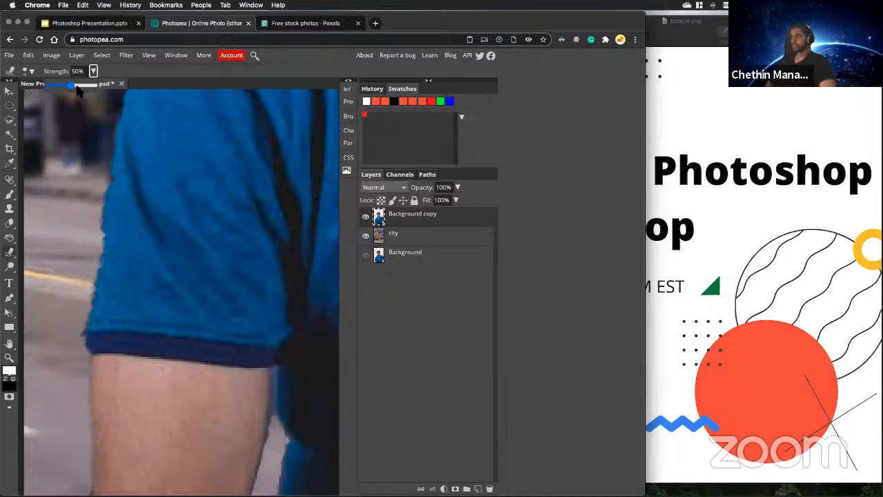
left_click_drag(74, 86, 82, 86)
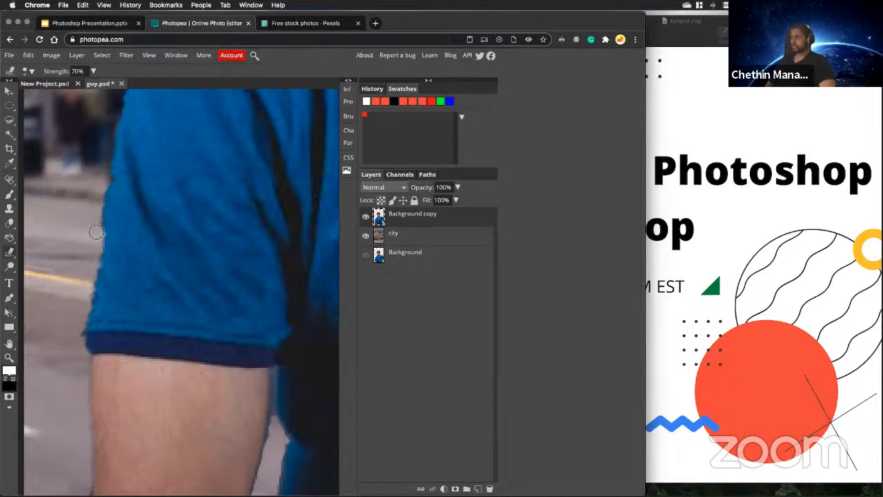
left_click_drag(93, 223, 94, 215)
Lower the Smudge strength to 25% and smooth the sleeve's outer edge down towards the cuff.
left_click(93, 71)
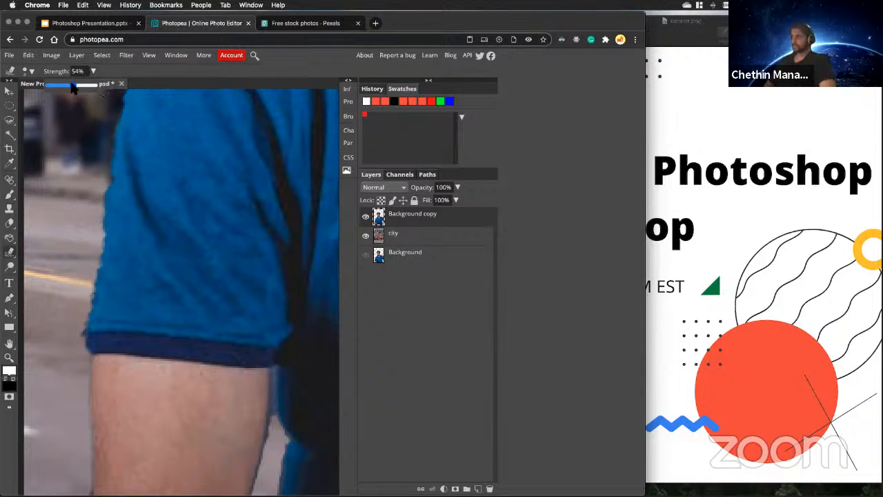
left_click_drag(71, 84, 62, 82)
left_click_drag(101, 184, 88, 299)
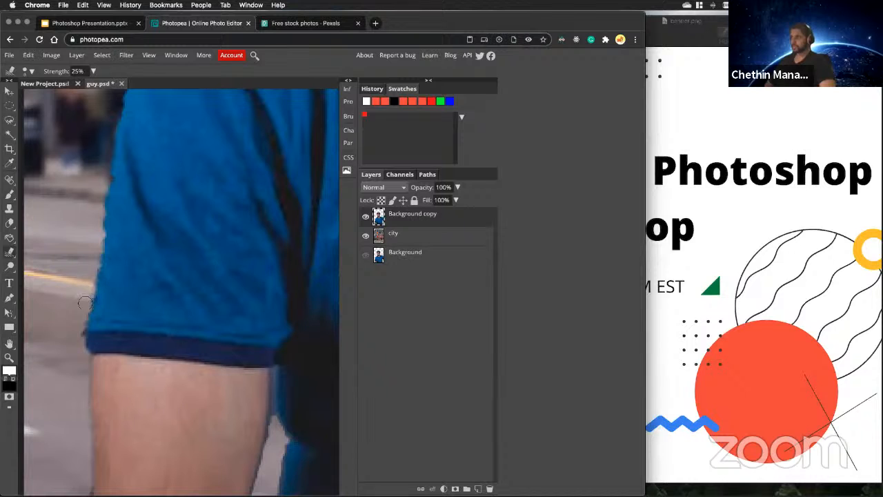
Examine the shoulder edge, the whole composite and the bluish fringe around the man's hair.
scroll(81, 323, "up", 5)
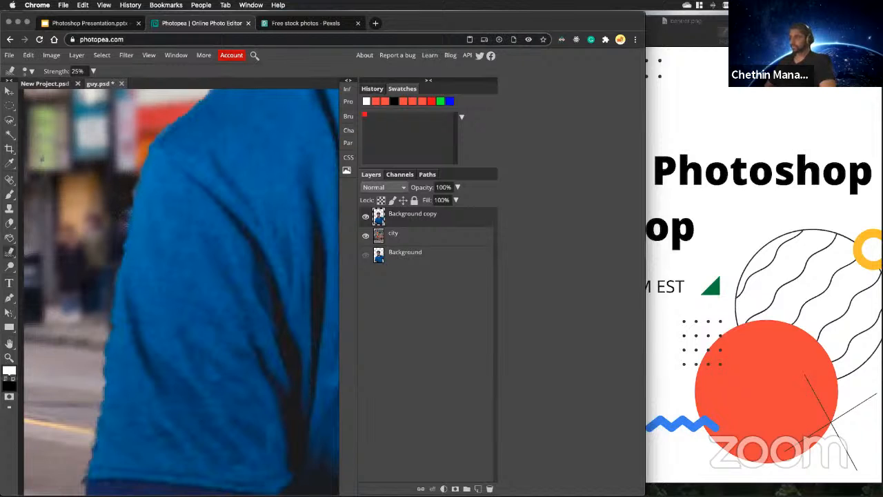
scroll(133, 209, "up", 5)
scroll(196, 383, "down", 1)
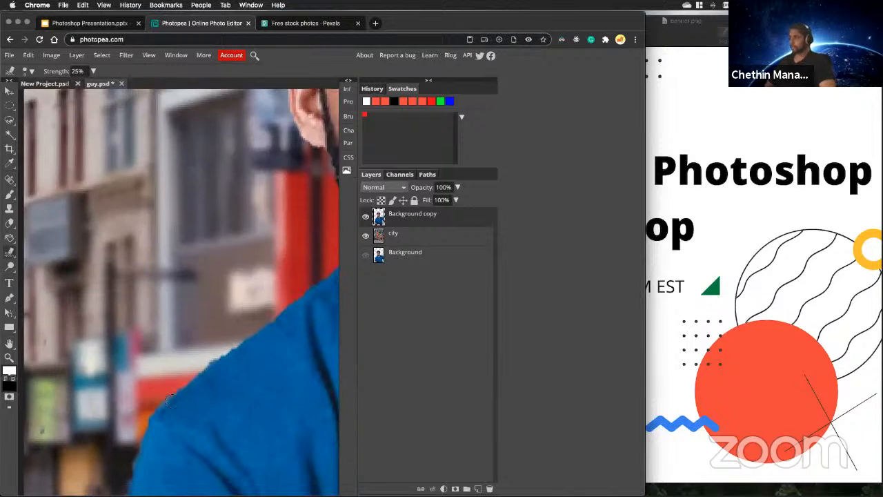
scroll(197, 383, "up", 1)
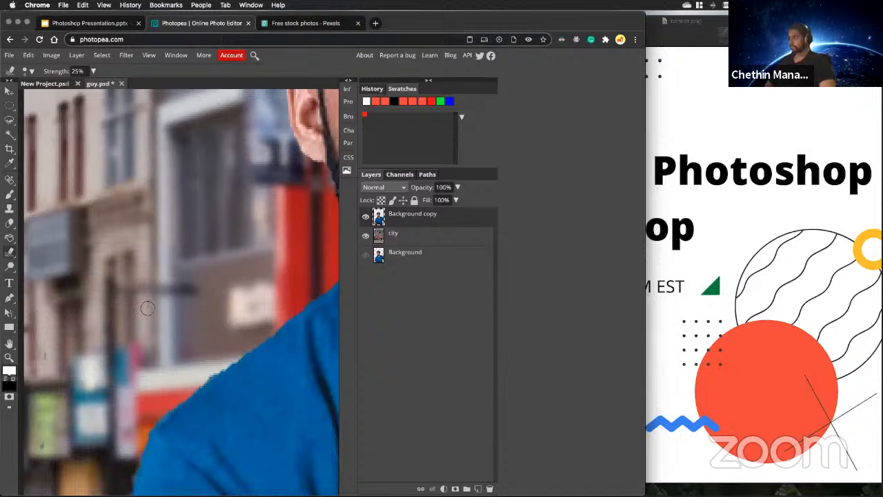
key("super+0")
scroll(244, 238, "up", 3)
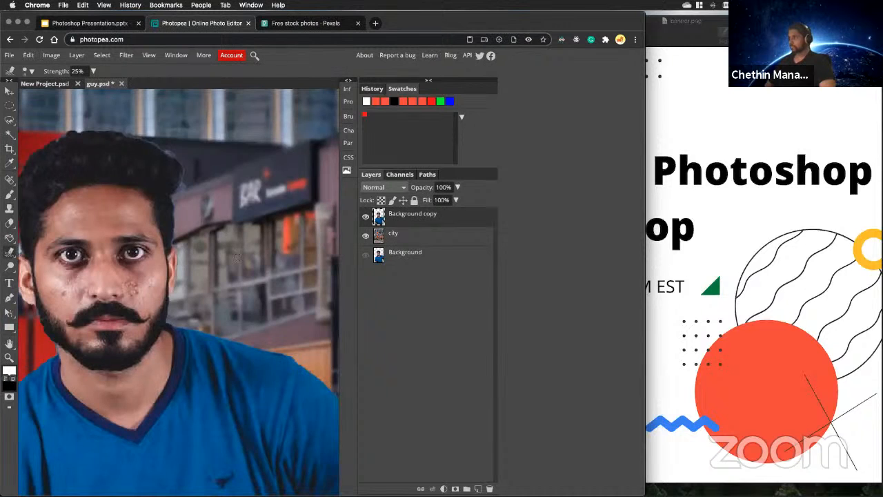
scroll(191, 220, "up", 10)
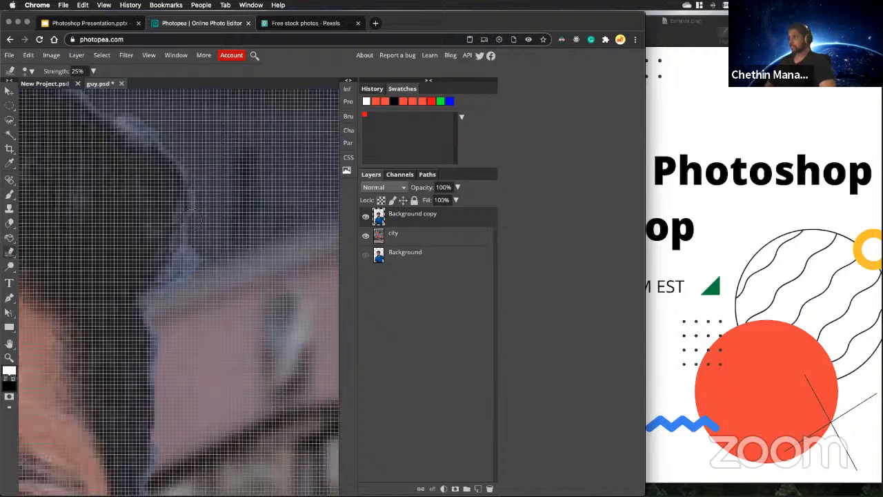
scroll(151, 230, "down", 5)
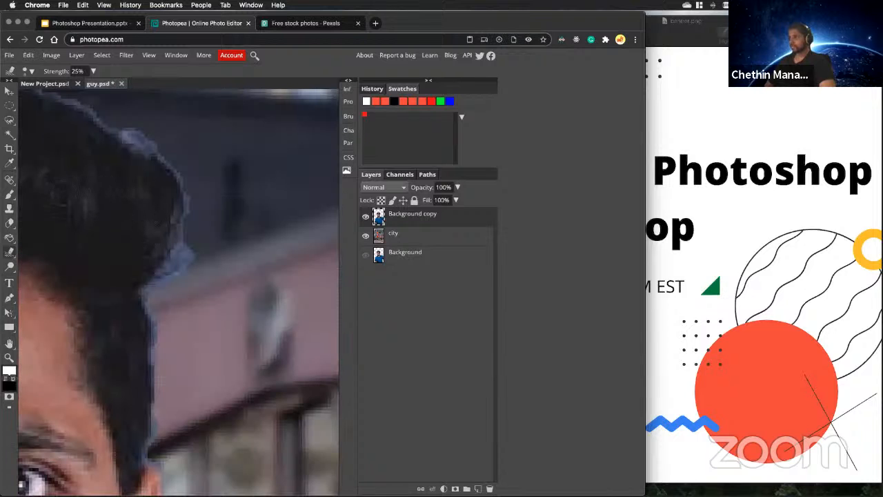
Erase the bluish tuft beside the man's hair on the Background copy layer with a 3 px Eraser.
left_click(10, 223)
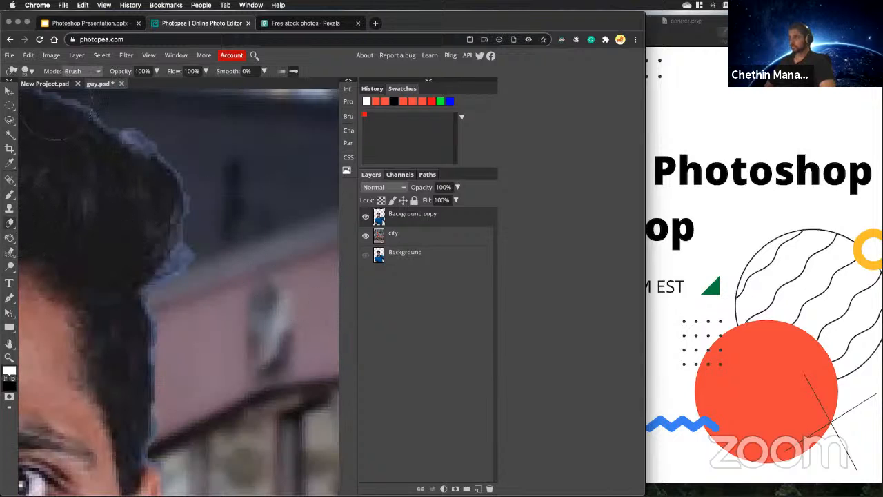
left_click(27, 71)
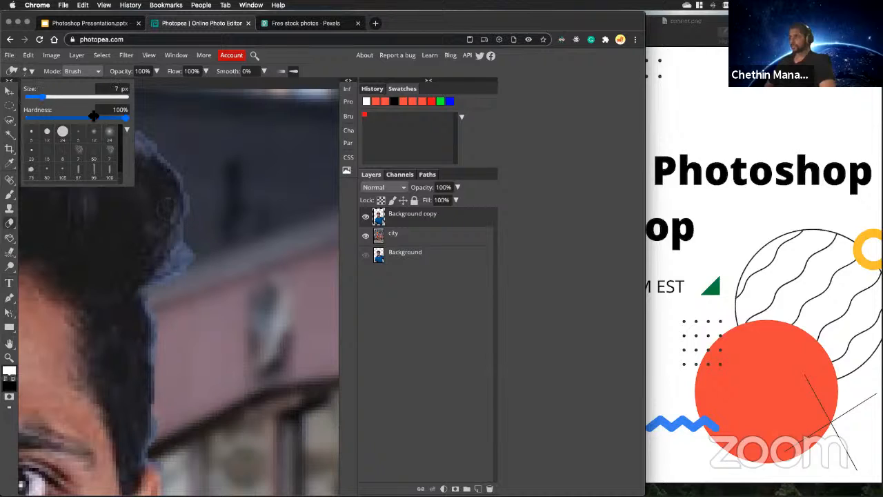
left_click_drag(43, 98, 38, 97)
left_click(202, 262)
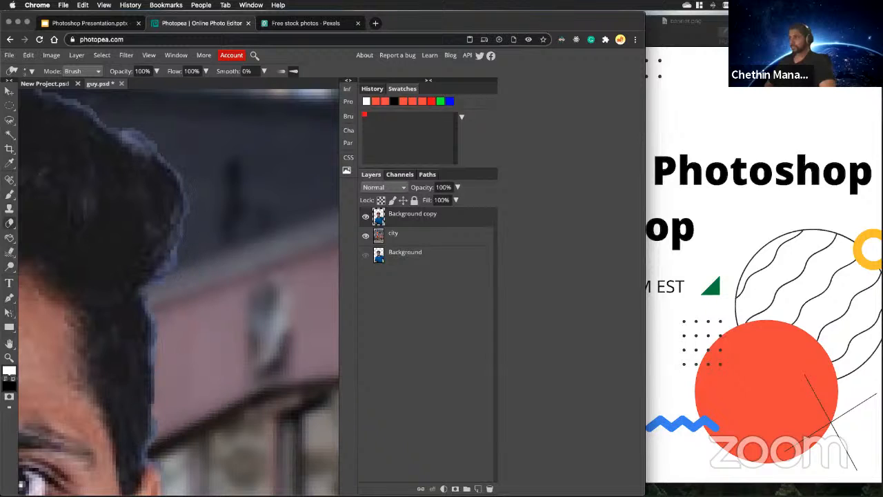
scroll(178, 290, "up", 3)
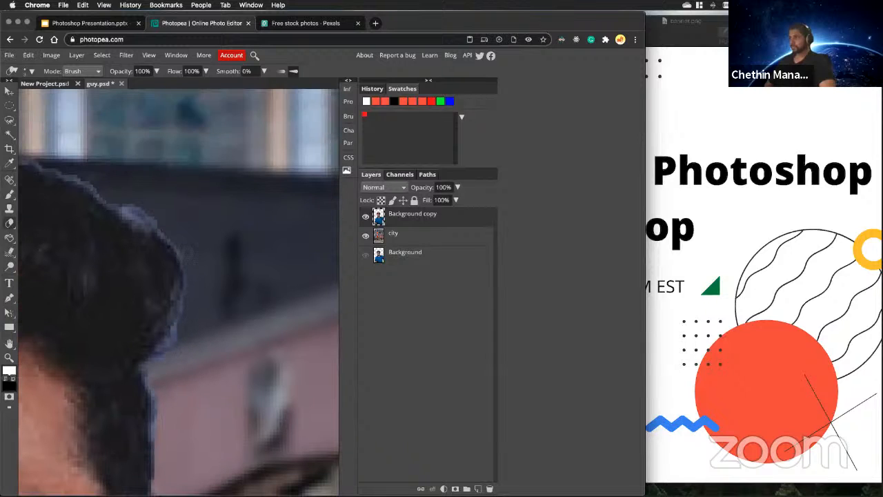
Try erasing across the man's hair with the 24 px hard round Eraser brush, and undo the stroke.
left_click(29, 71)
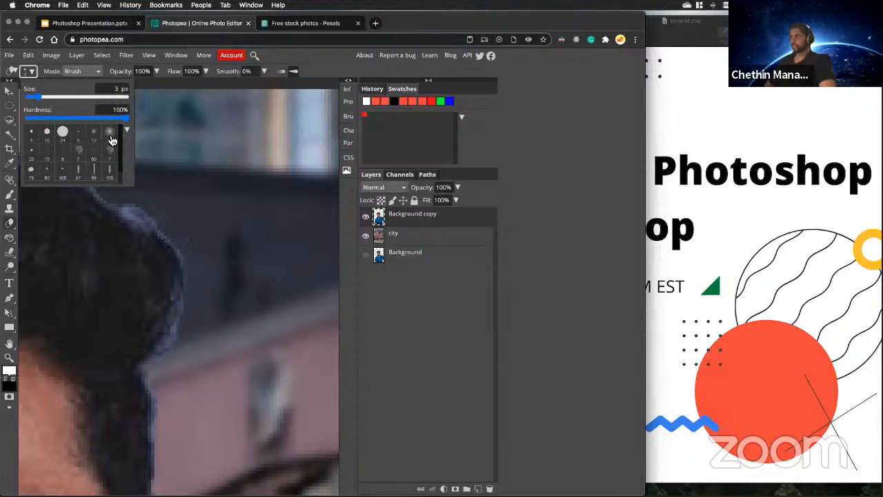
left_click(63, 133)
left_click(186, 206)
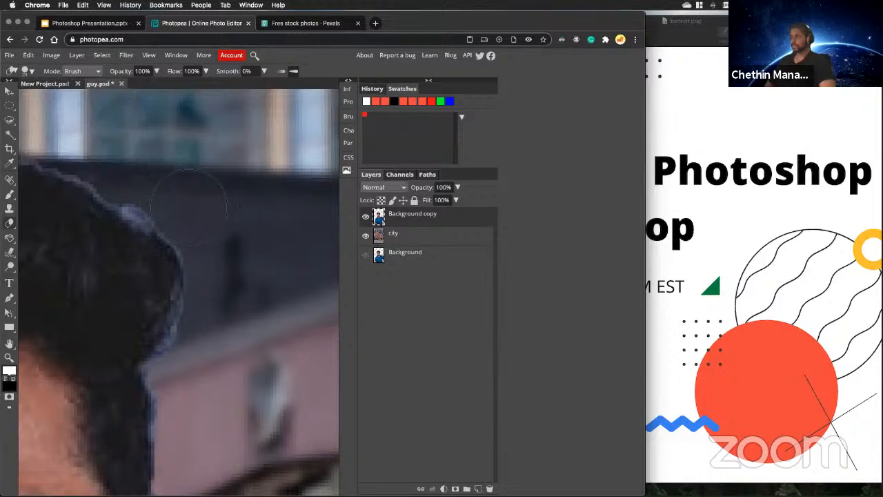
mouse_move(195, 205)
left_mouse_down()
mouse_move(107, 254)
mouse_move(88, 247)
mouse_move(60, 285)
left_mouse_up()
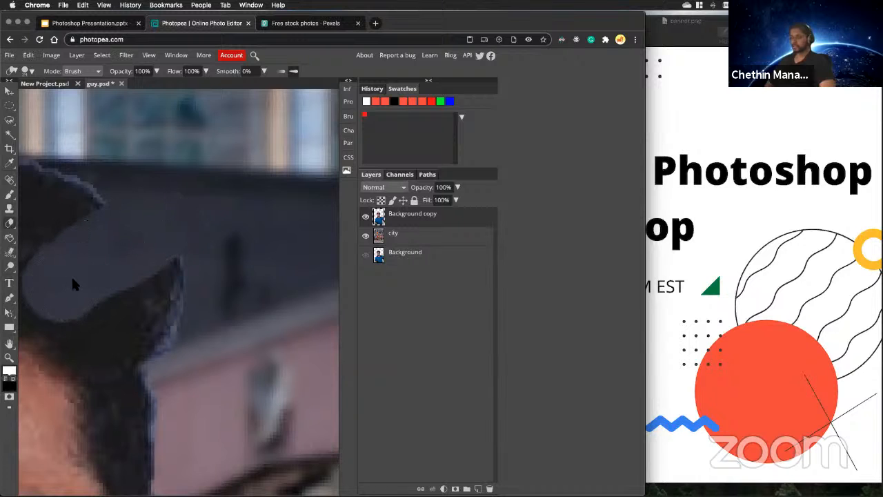
key("super+z")
Switch the Eraser to a soft 24 px brush with 0% hardness, try it across the man's hair, and undo the stroke.
left_click(30, 72)
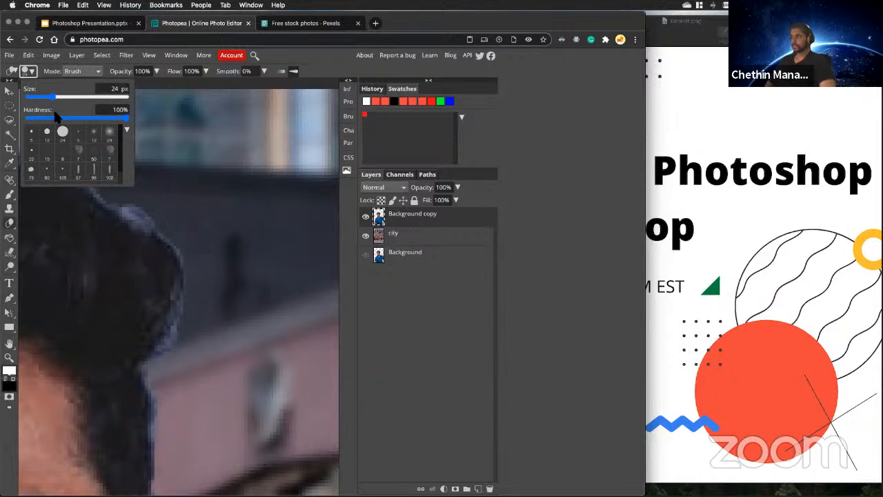
left_click(164, 200)
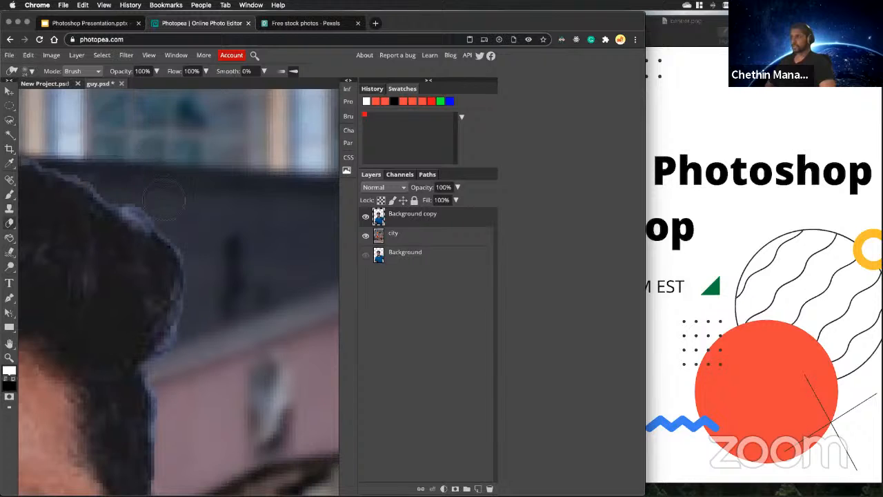
left_click_drag(153, 206, 100, 259)
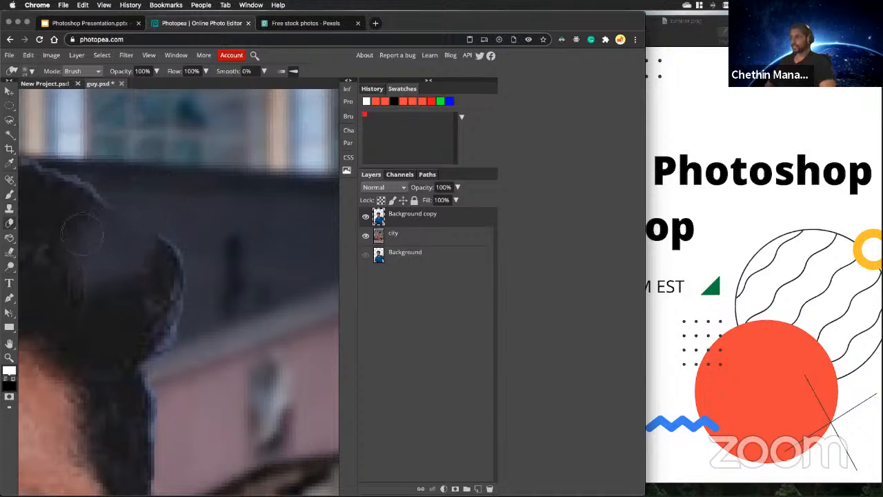
scroll(82, 235, "up", 3)
scroll(86, 238, "down", 4)
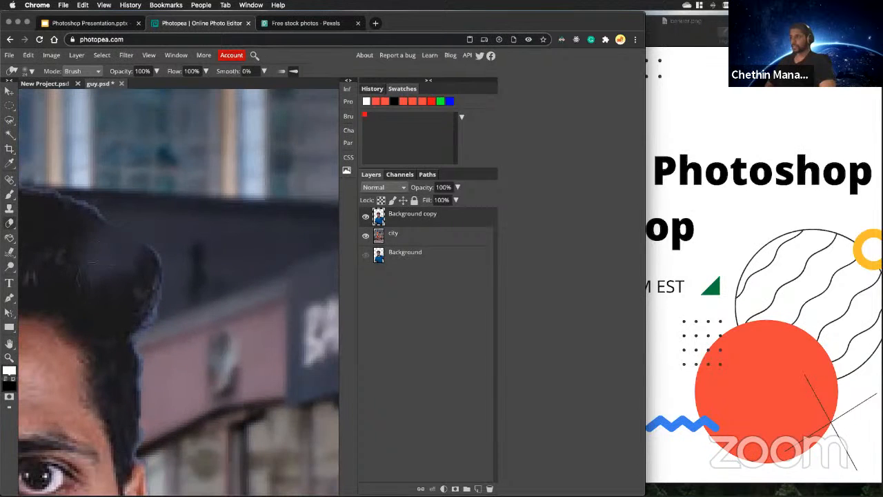
scroll(80, 215, "up", 2)
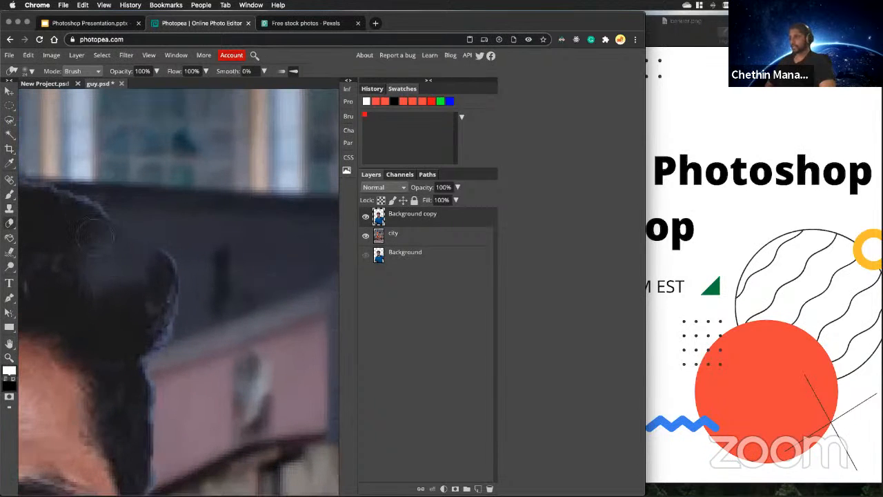
scroll(95, 236, "up", 3)
scroll(95, 237, "down", 2)
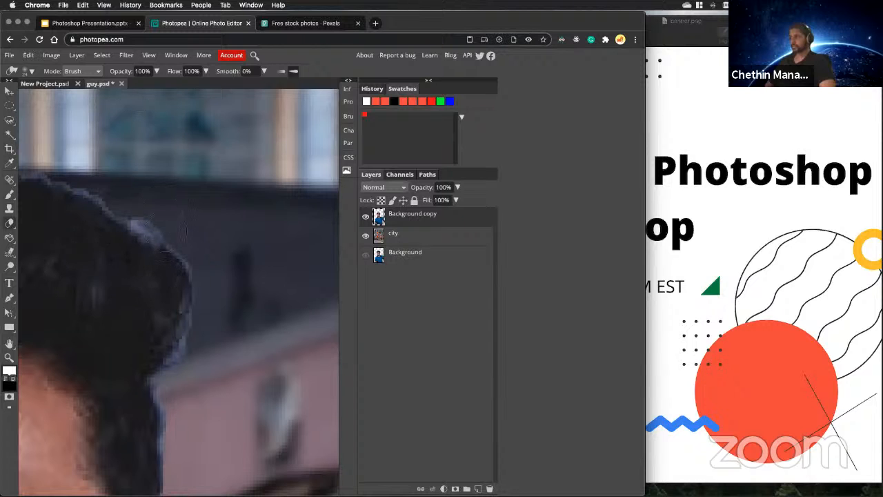
Soften the bluish fringe along the outer edge of the man's hair and sideburn with the soft 24 px Eraser.
scroll(222, 309, "up", 3)
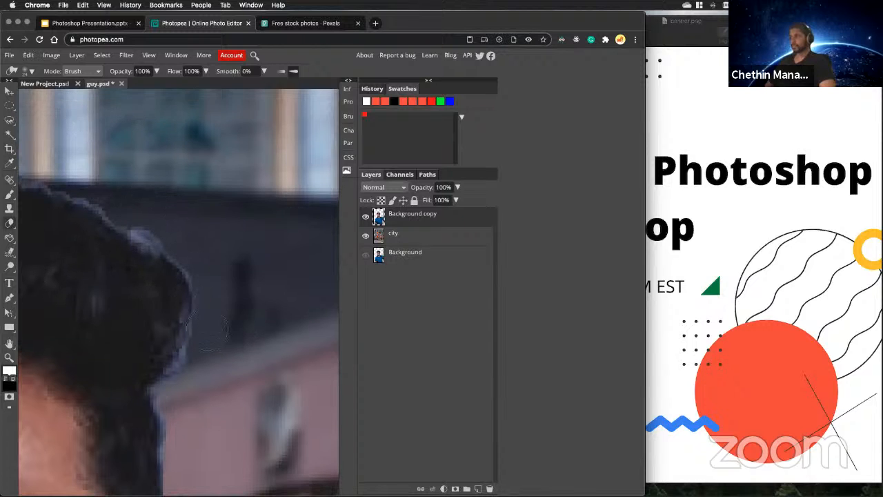
scroll(206, 332, "down", 1)
scroll(206, 325, "down", 1)
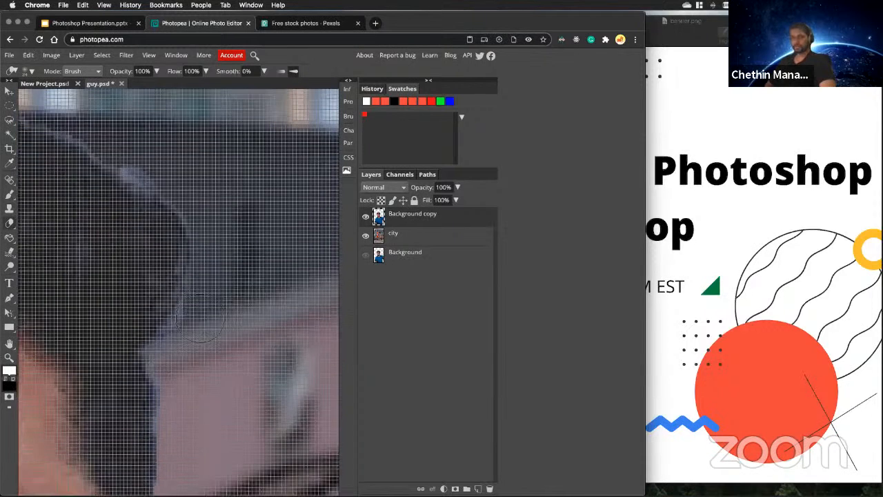
scroll(205, 304, "up", 1)
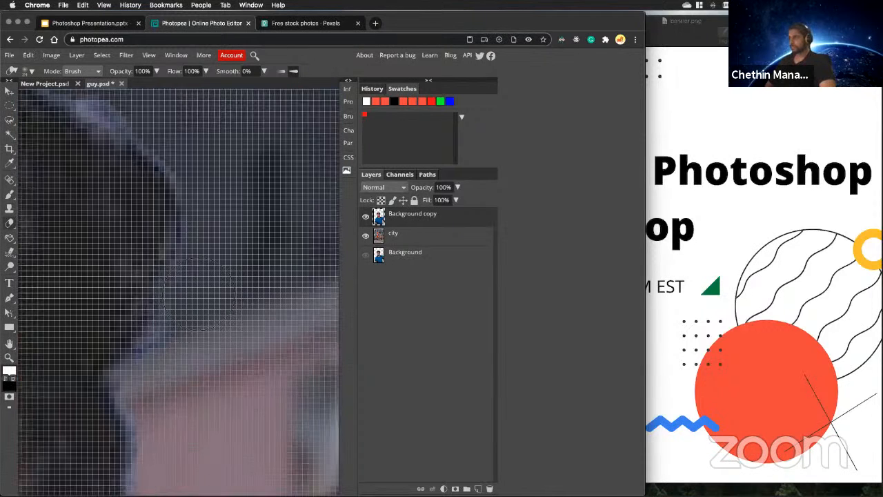
scroll(185, 328, "down", 1)
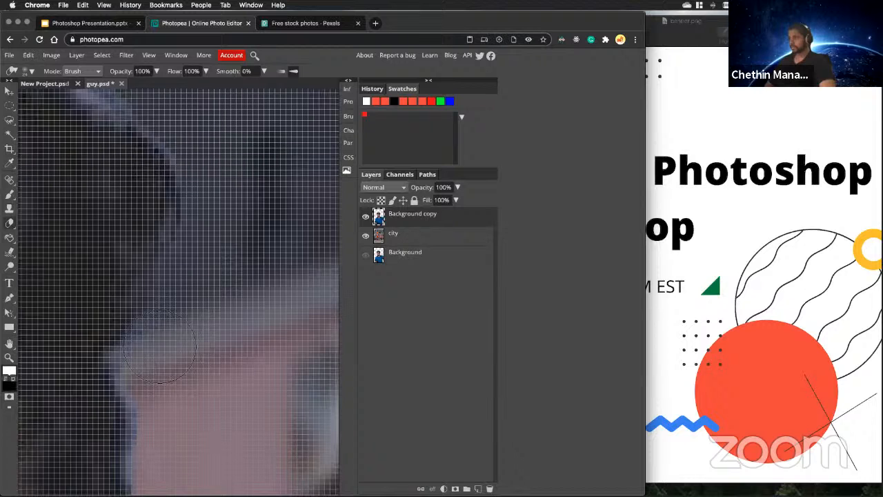
scroll(169, 345, "down", 2)
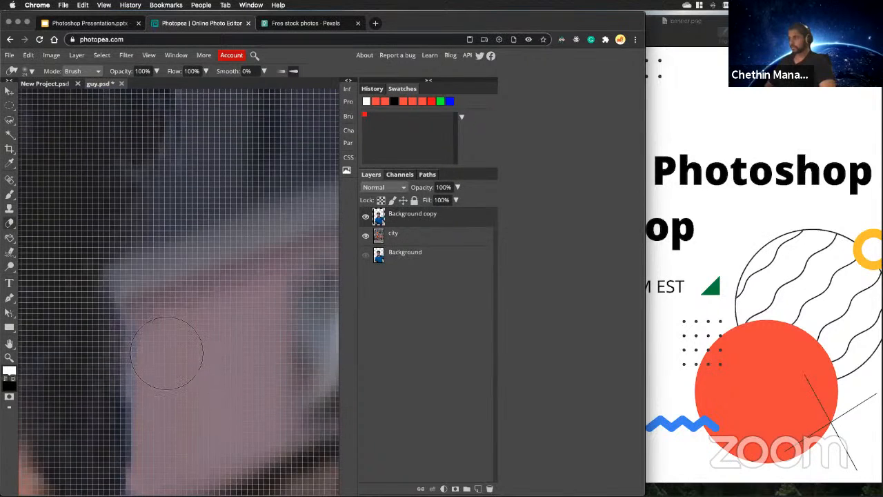
scroll(170, 355, "down", 2)
scroll(170, 356, "down", 3)
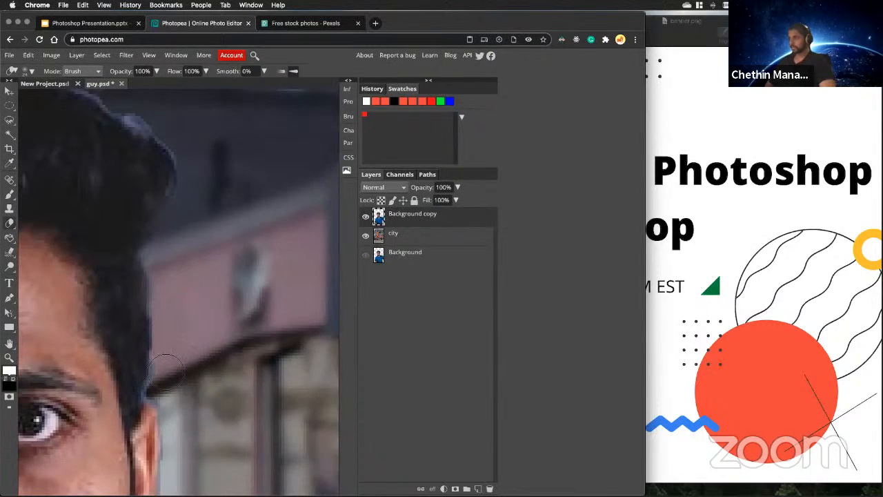
scroll(183, 355, "down", 1)
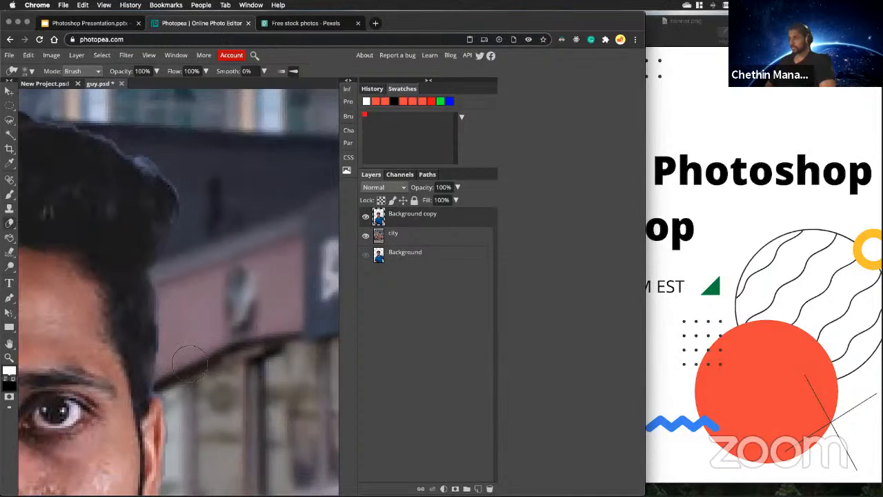
scroll(169, 356, "up", 2)
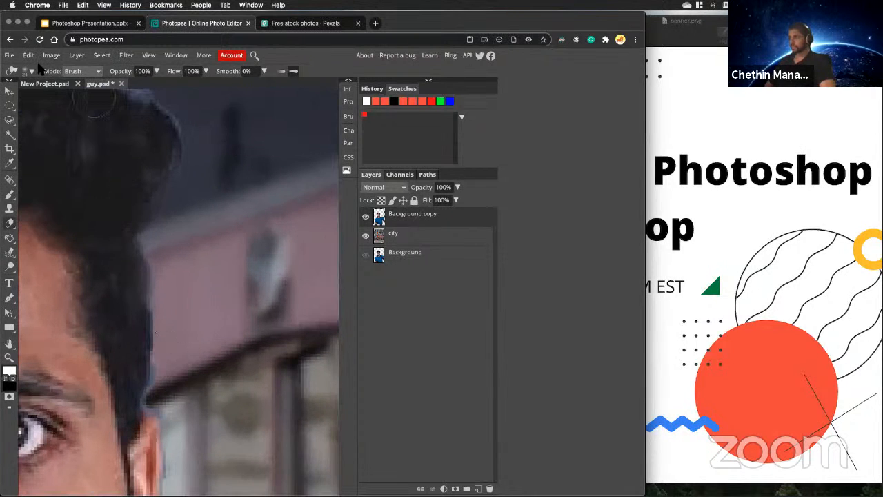
Set the soft Eraser's size to 5 px and clean the fringe along the sideburn just above the ear.
left_click(31, 72)
left_click_drag(49, 97, 39, 97)
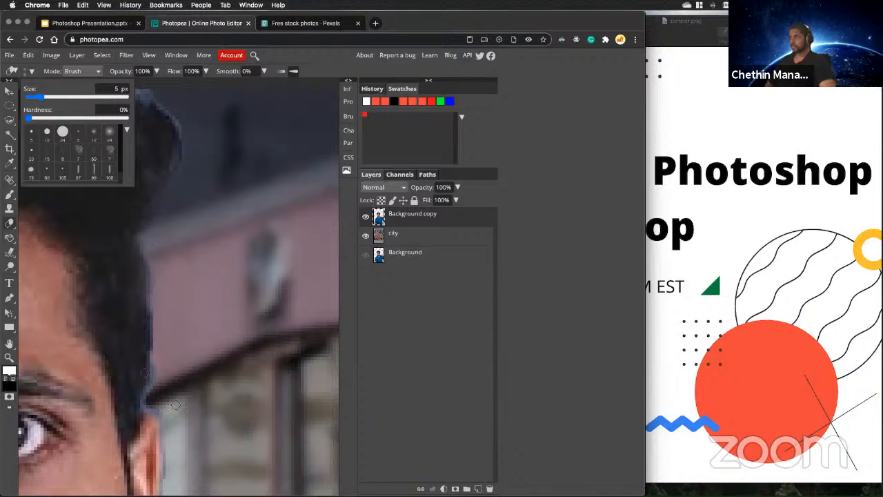
scroll(175, 405, "up", 3)
left_click(128, 307)
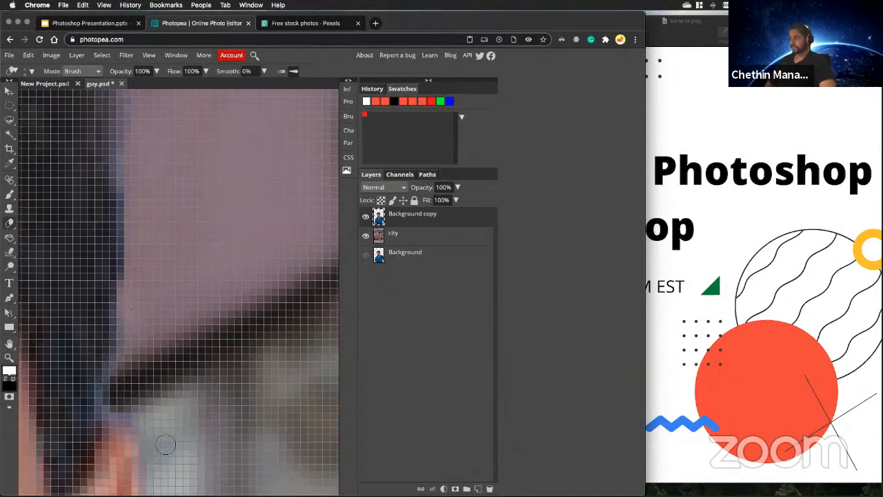
scroll(173, 351, "down", 6)
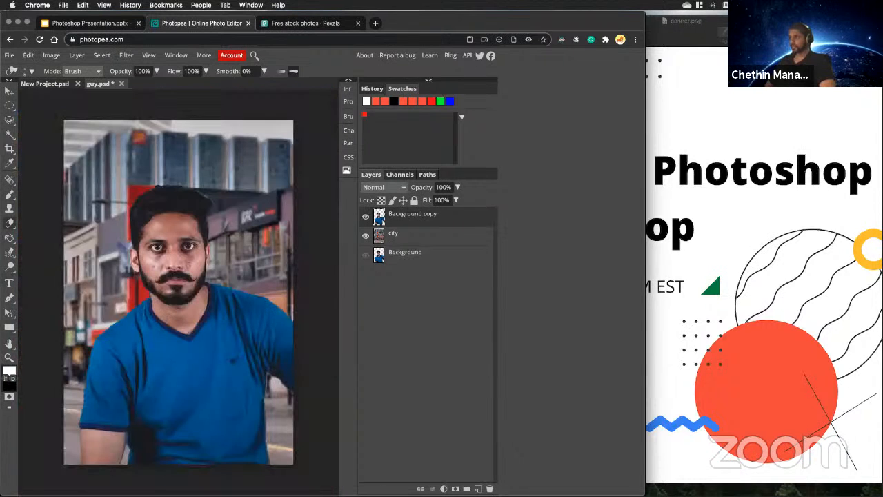
scroll(207, 276, "up", 2)
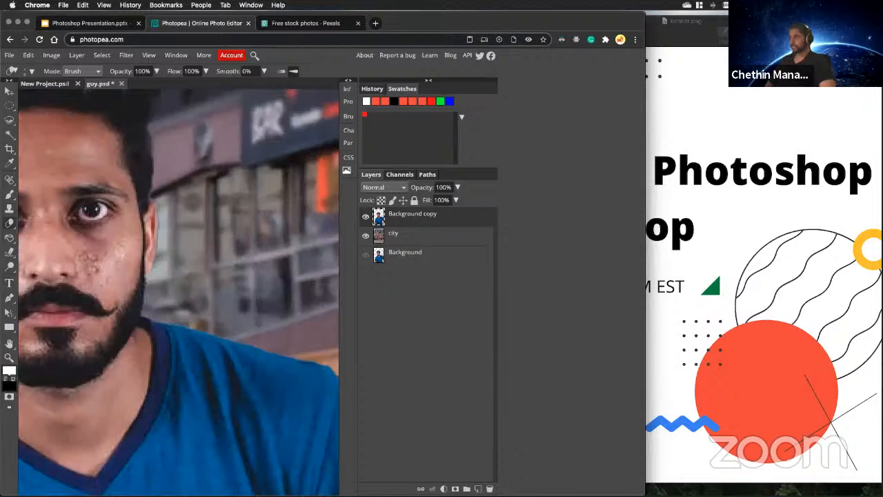
scroll(214, 255, "down", 2)
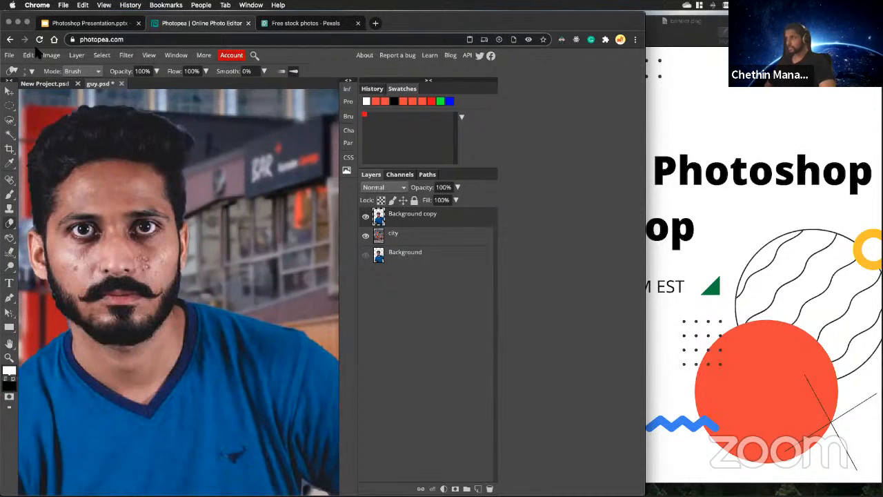
Switch to the Move tool and examine the skin blemishes on the man's cheeks.
left_click(9, 90)
scroll(78, 271, "up", 2)
scroll(70, 260, "up", 3)
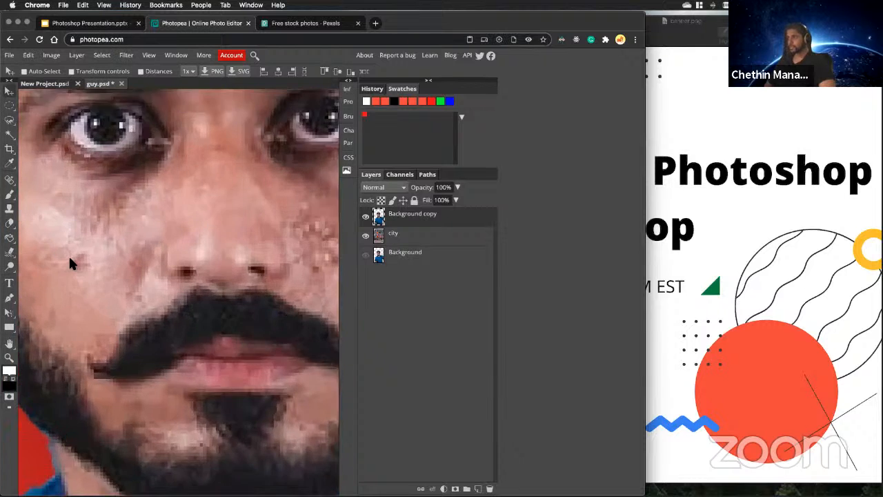
scroll(57, 273, "down", 5)
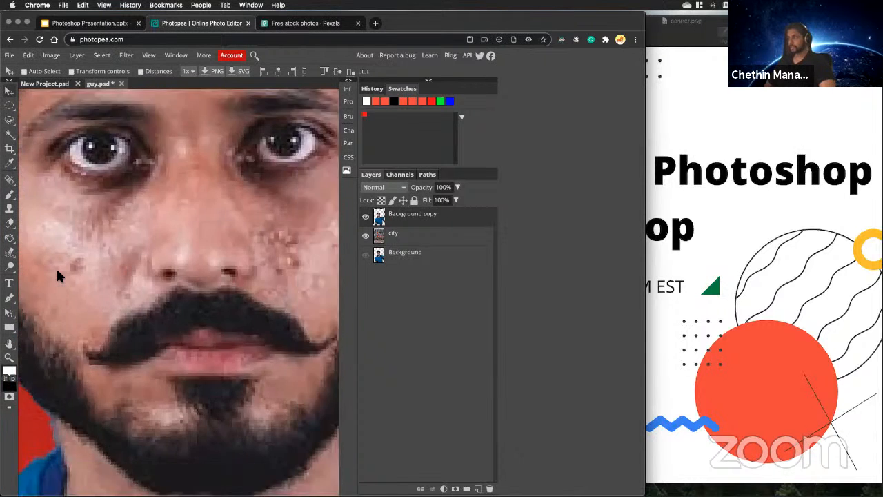
scroll(106, 276, "up", 3)
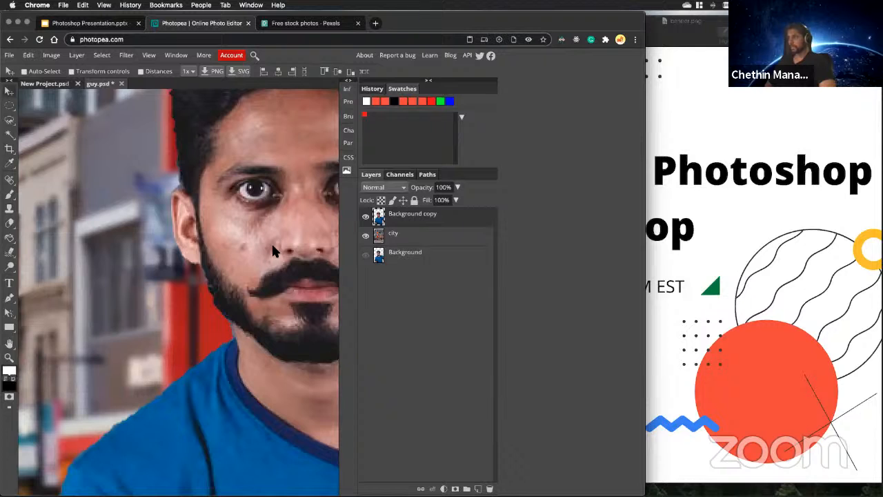
scroll(262, 252, "up", 2)
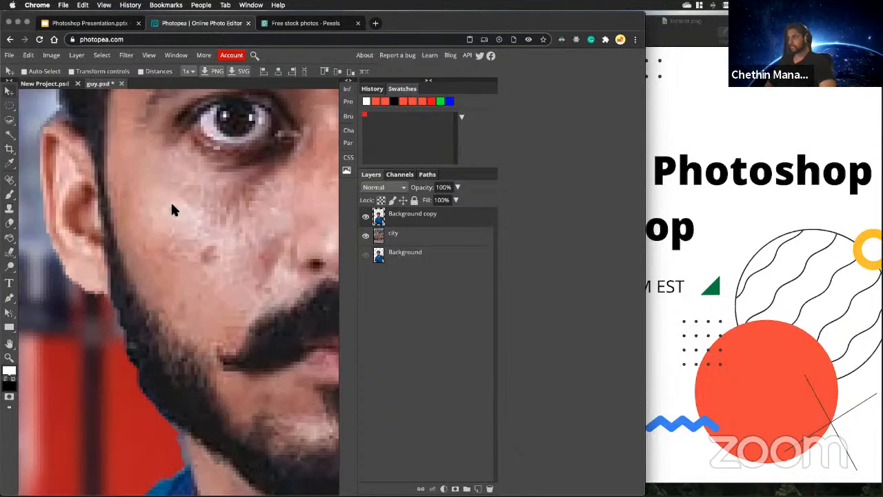
scroll(229, 256, "down", 1)
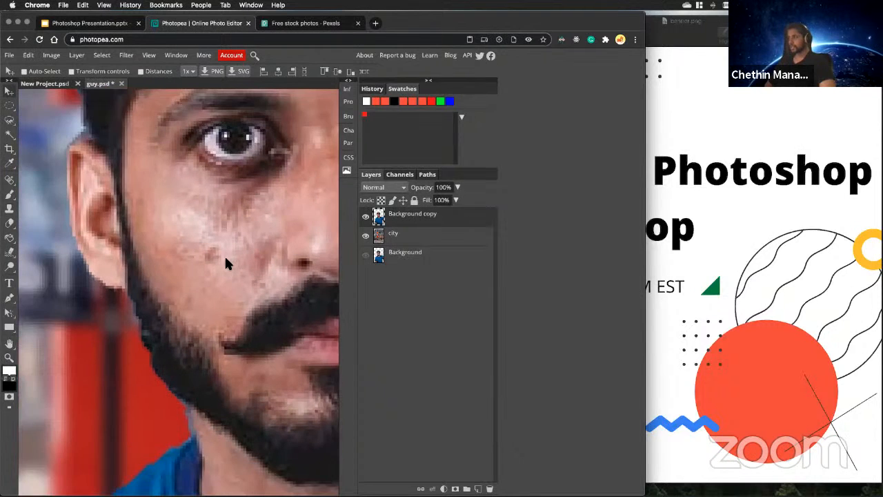
With the Clone Stamp on the Background copy layer, sample clear skin and paint over the dark spot on the man's right cheek.
left_click(10, 208)
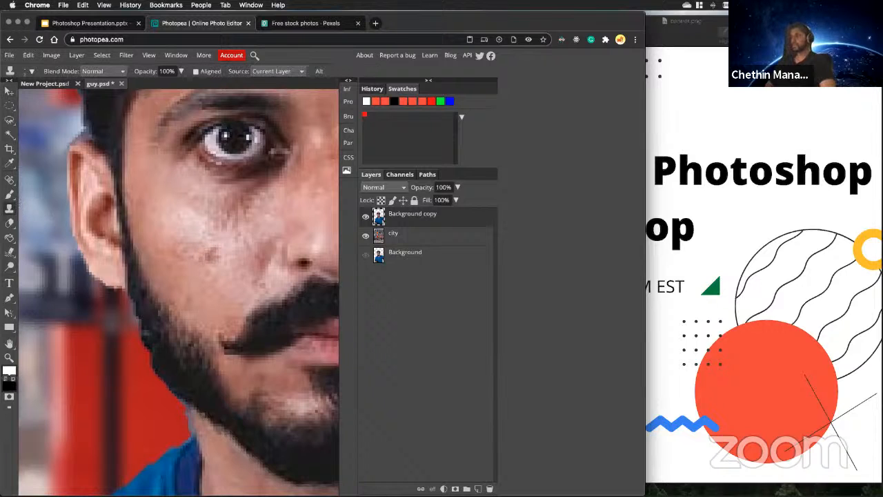
scroll(205, 256, "up", 1)
scroll(206, 256, "up", 3)
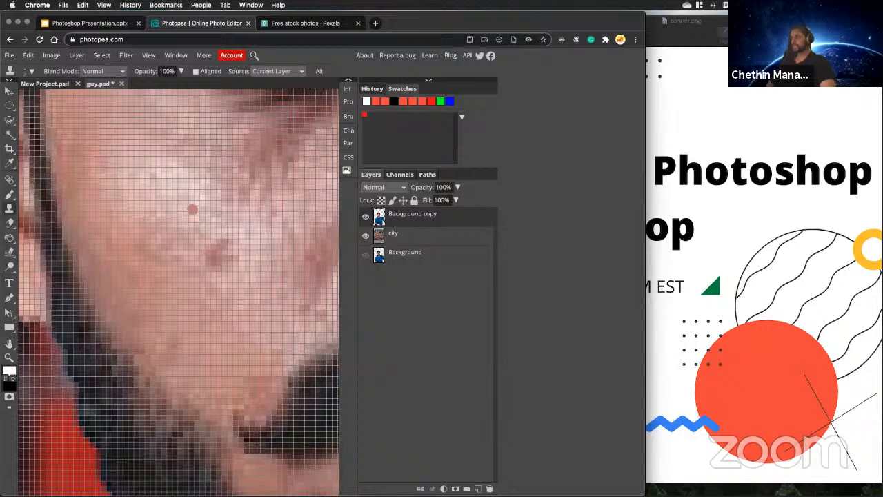
scroll(208, 262, "down", 2)
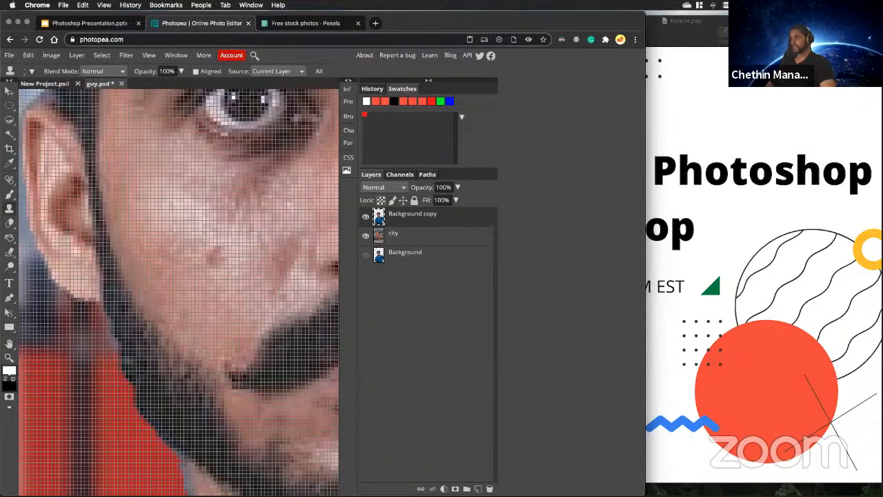
scroll(211, 277, "down", 5)
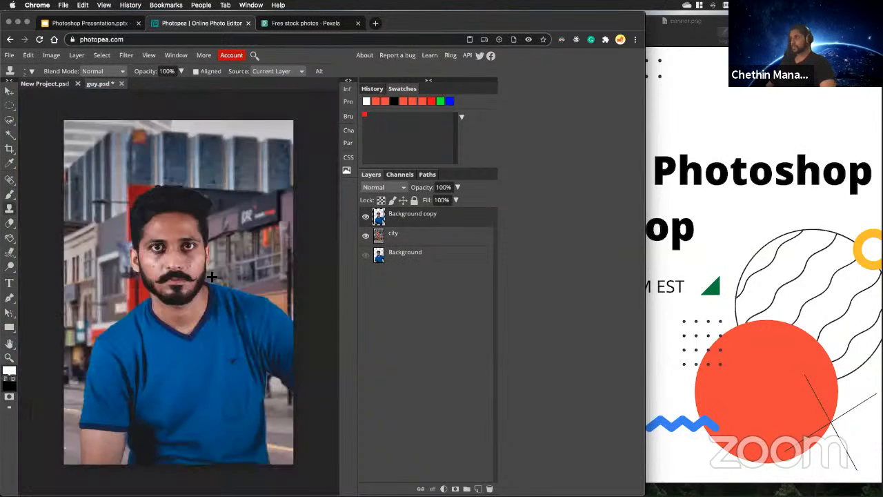
scroll(157, 267, "up", 2)
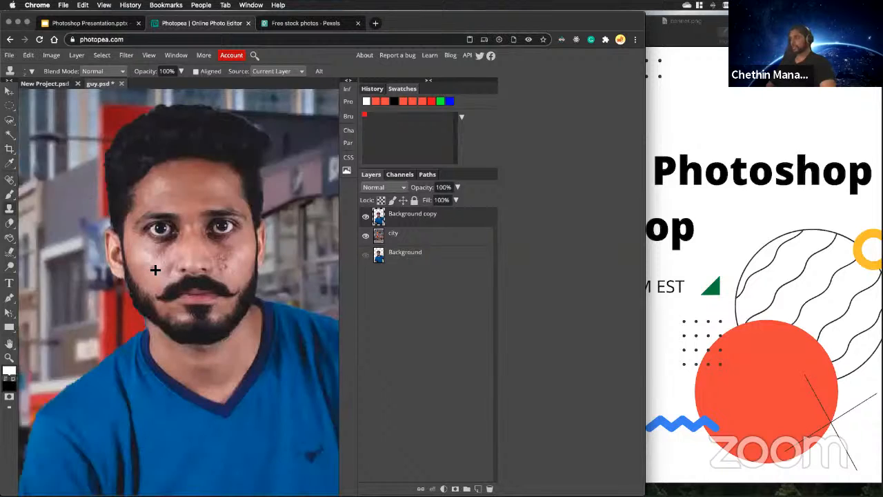
scroll(155, 270, "up", 1)
scroll(156, 270, "up", 5)
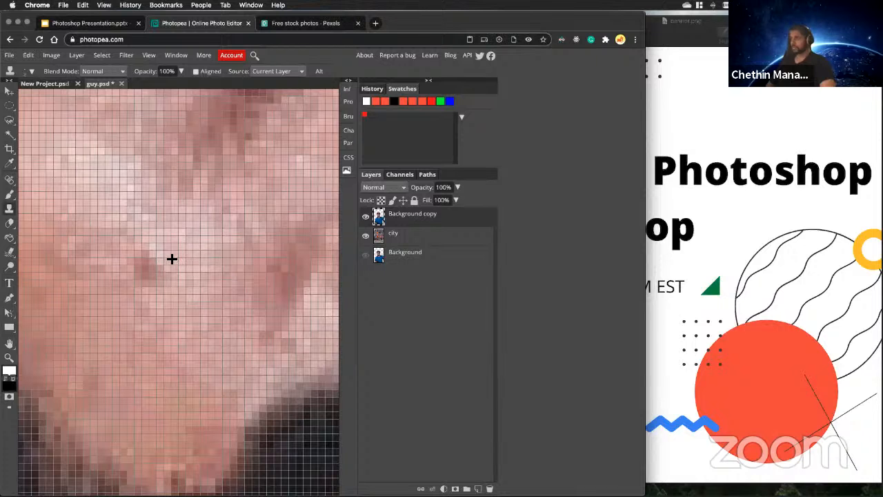
scroll(171, 259, "down", 6)
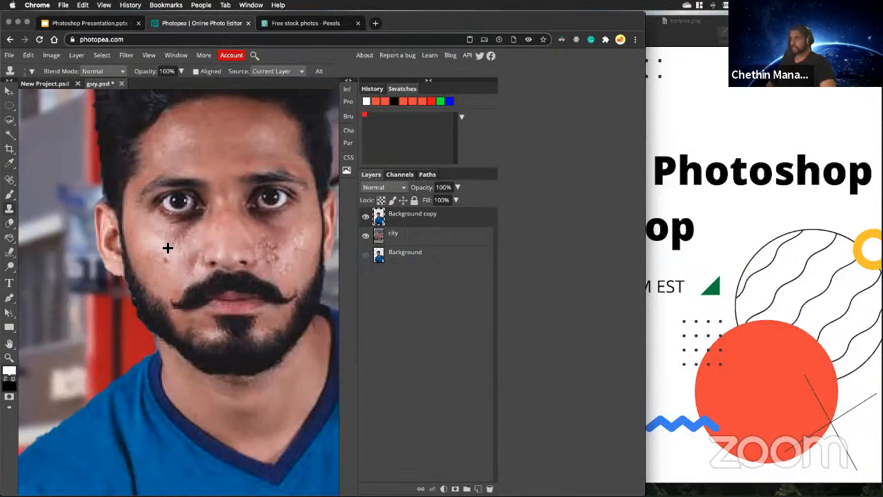
scroll(168, 248, "up", 6)
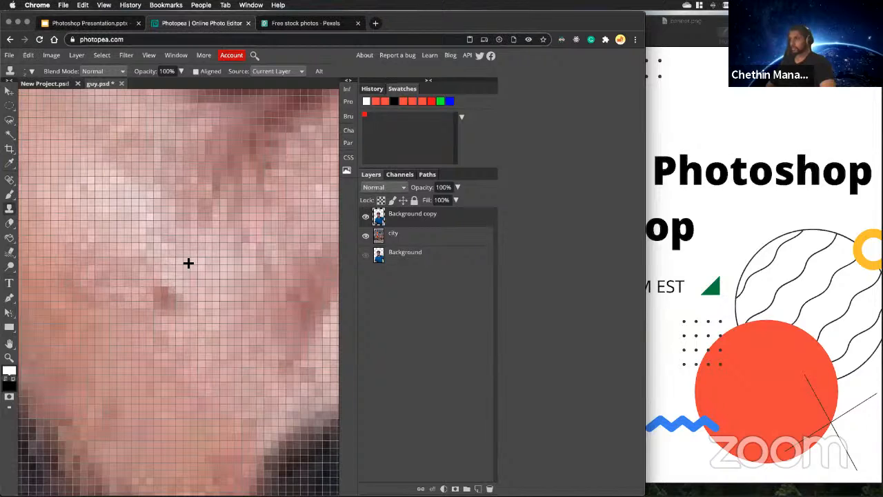
left_click(176, 283)
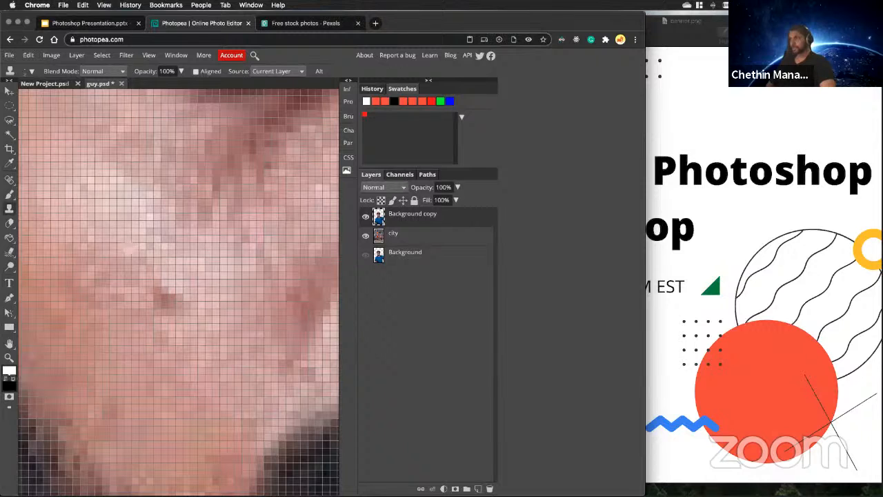
left_click(152, 294)
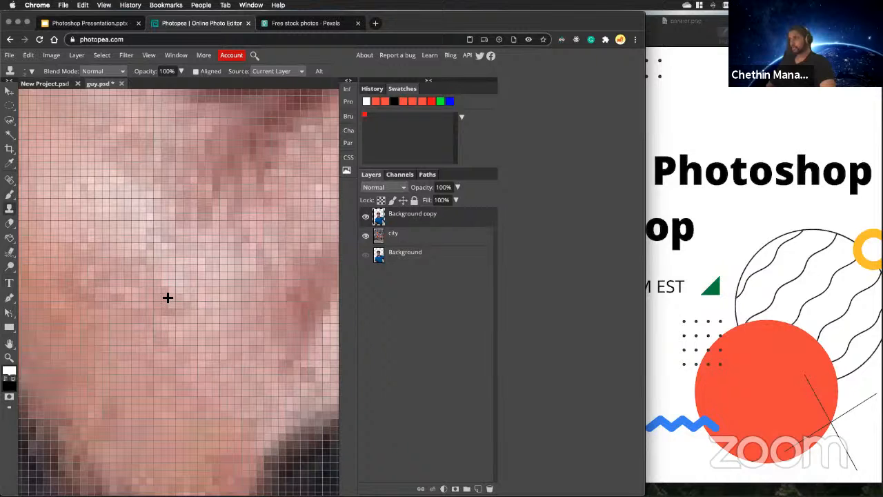
scroll(167, 297, "down", 10)
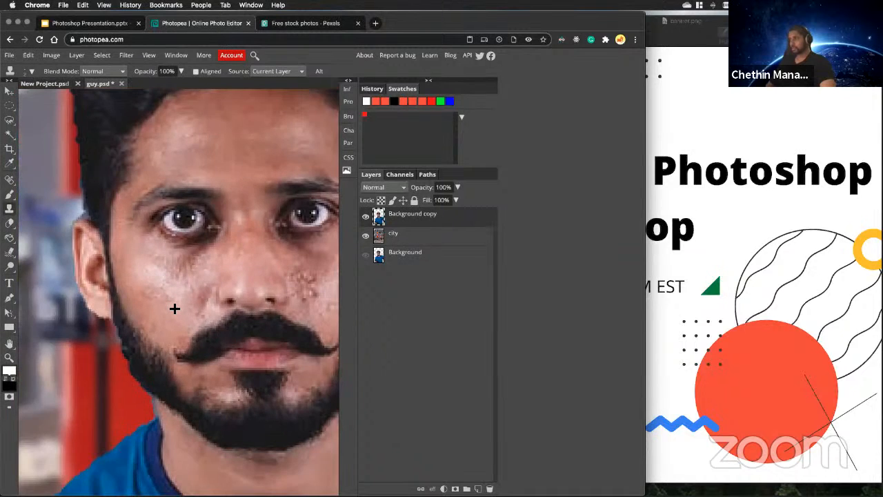
Examine the retouched cheek close up and in the full composite.
scroll(176, 308, "down", 3)
scroll(180, 301, "down", 4)
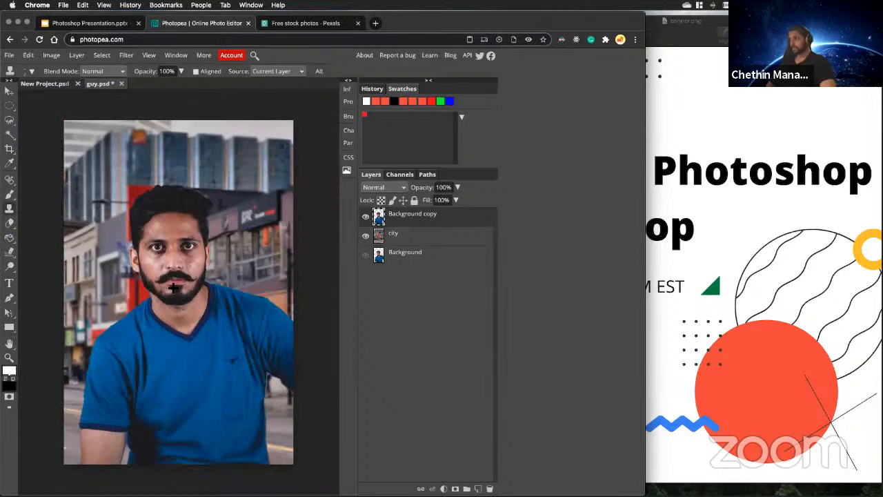
scroll(165, 276, "up", 3)
scroll(148, 270, "up", 6)
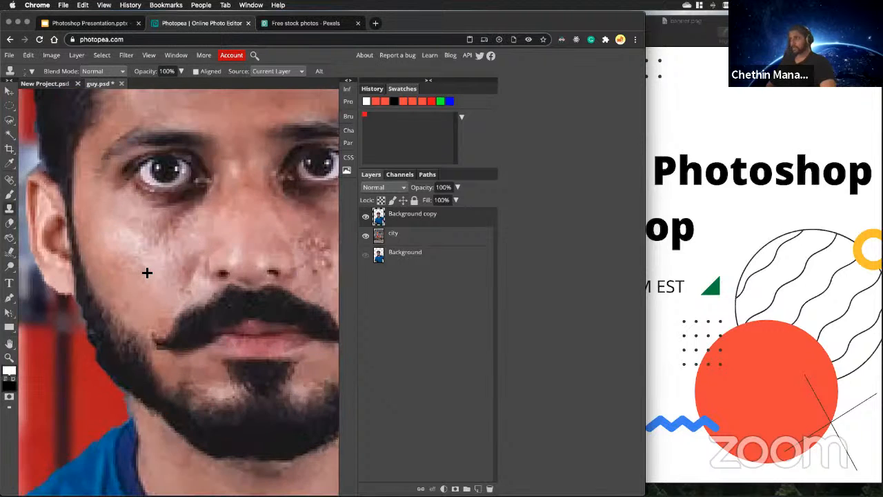
scroll(150, 278, "down", 3)
scroll(148, 277, "down", 4)
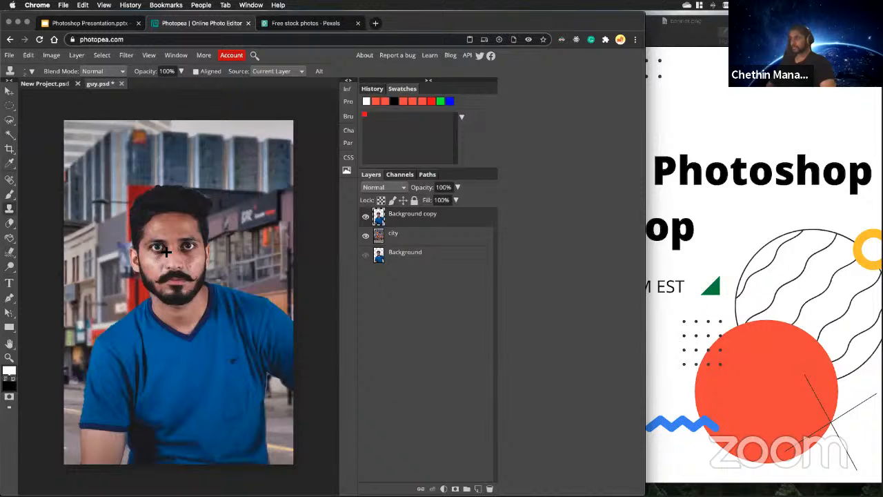
scroll(165, 255, "up", 2)
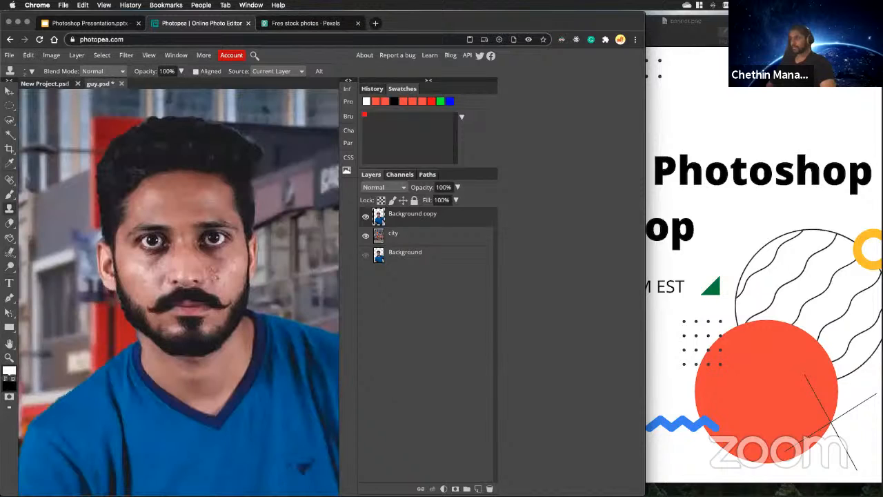
scroll(169, 266, "down", 1)
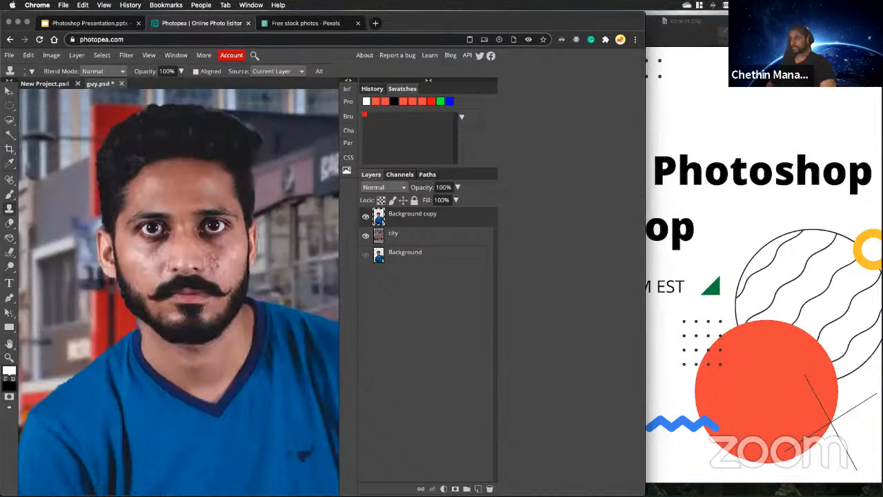
Hide the Background copy layer, move the Background layer above city and show it to inspect the original cut-out.
left_click(367, 217)
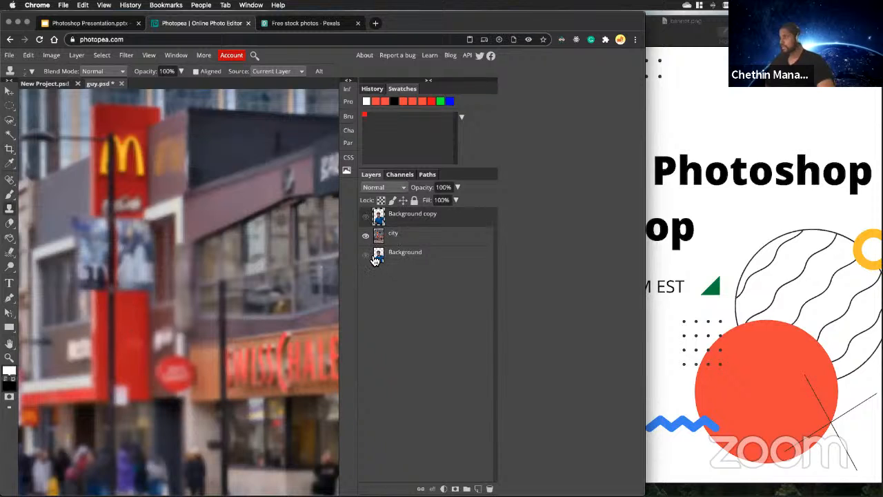
left_click_drag(375, 260, 400, 223)
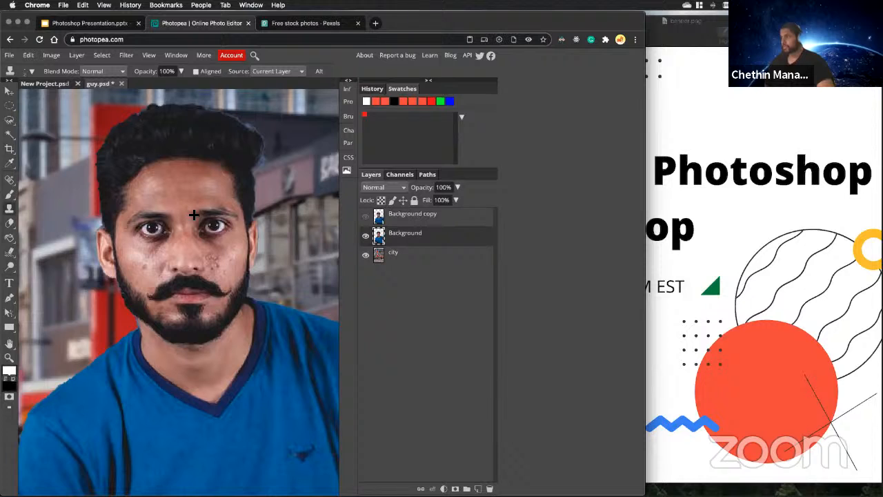
key("super+minus")
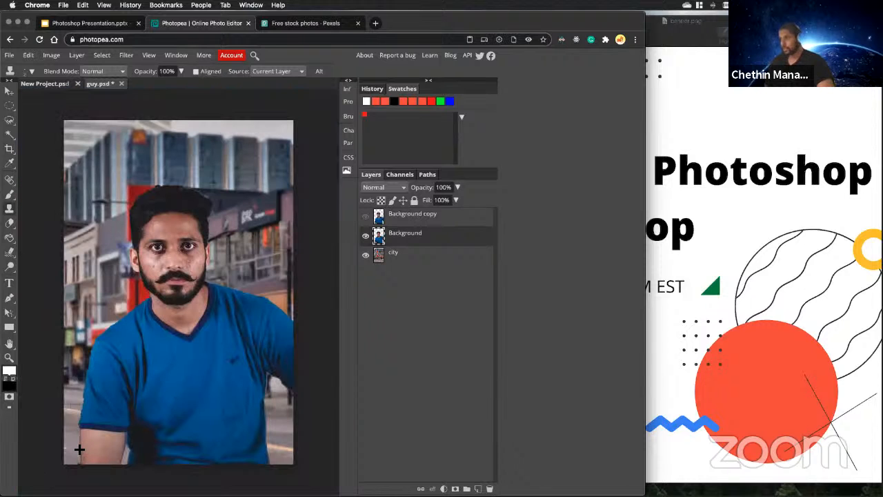
key("v")
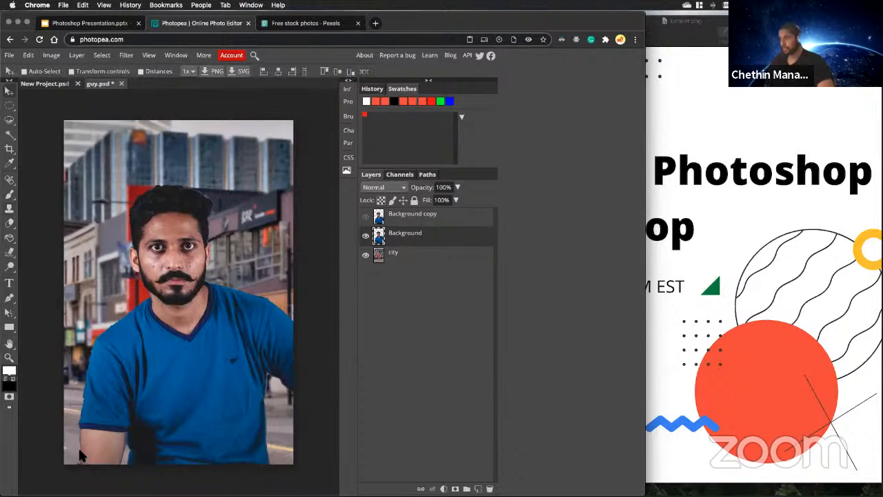
scroll(201, 225, "up", 5)
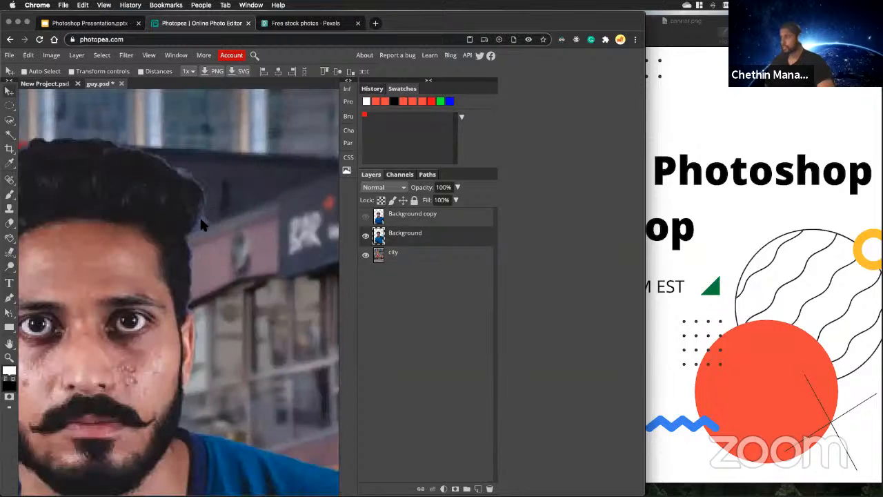
scroll(93, 297, "down", 2)
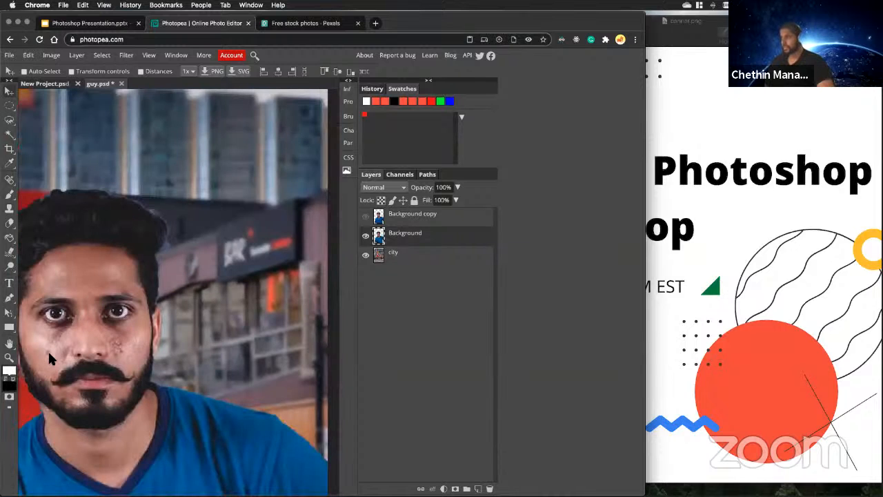
Show the Background copy layer again and hide the Background layer to compare the edges around the short sleeve and forearm.
key("super+0")
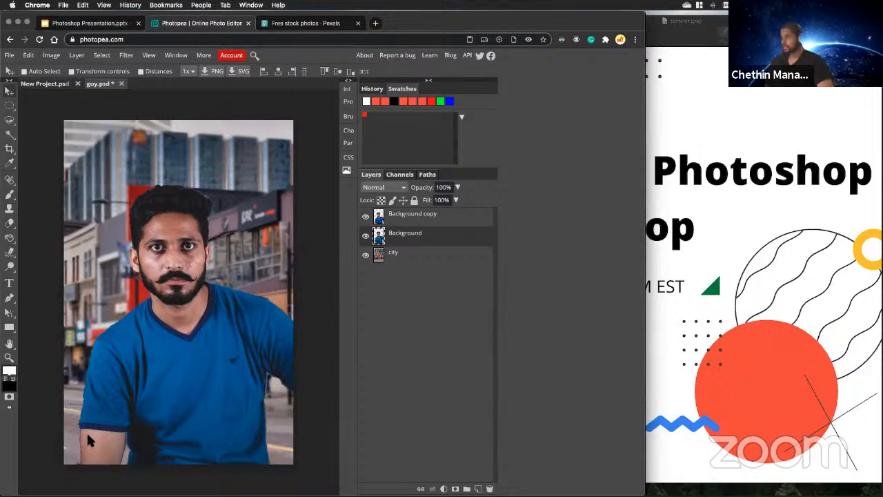
scroll(87, 432, "up", 3)
scroll(88, 422, "up", 5)
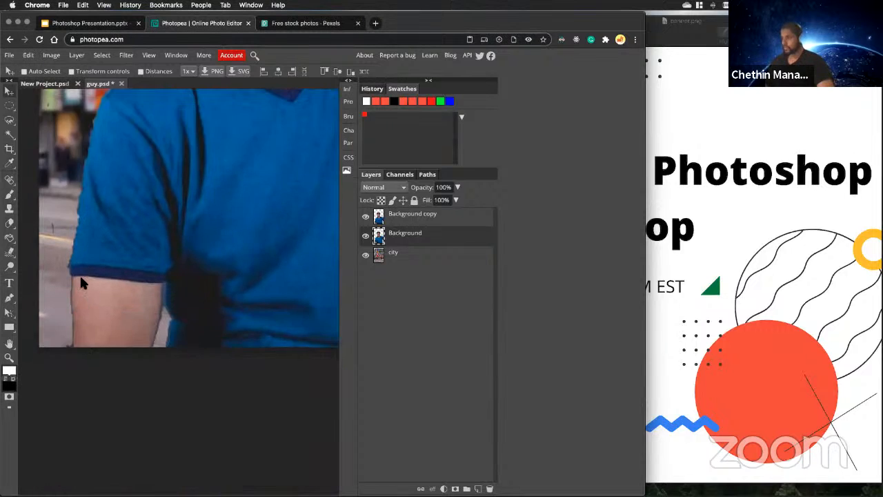
left_click(366, 236)
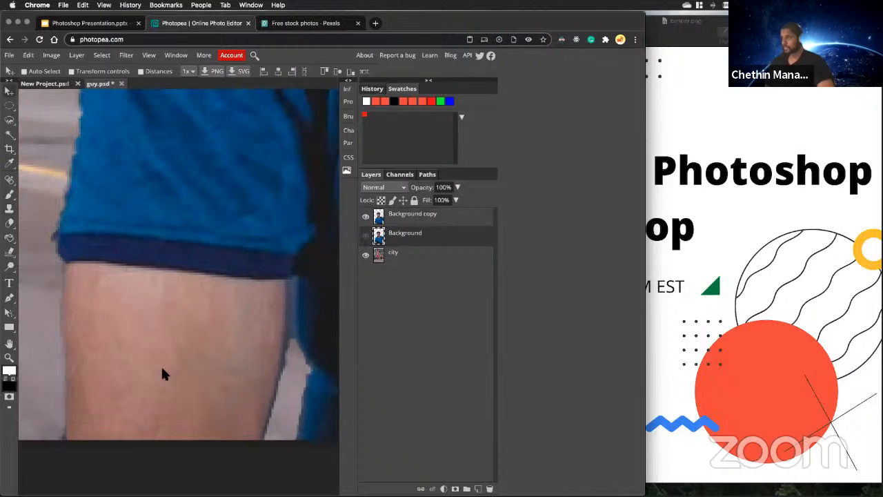
Examine the composite's cut-out edges around the face, shoulders and armpit gap.
scroll(142, 386, "down", 6)
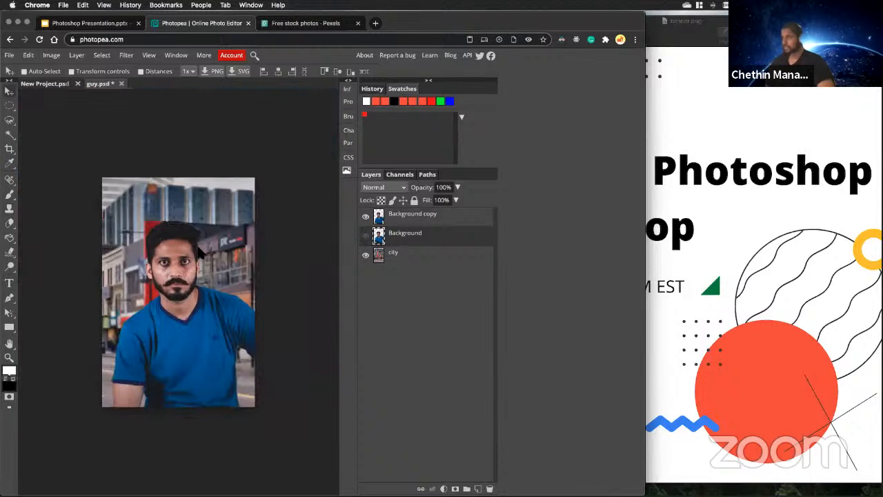
scroll(214, 263, "up", 4)
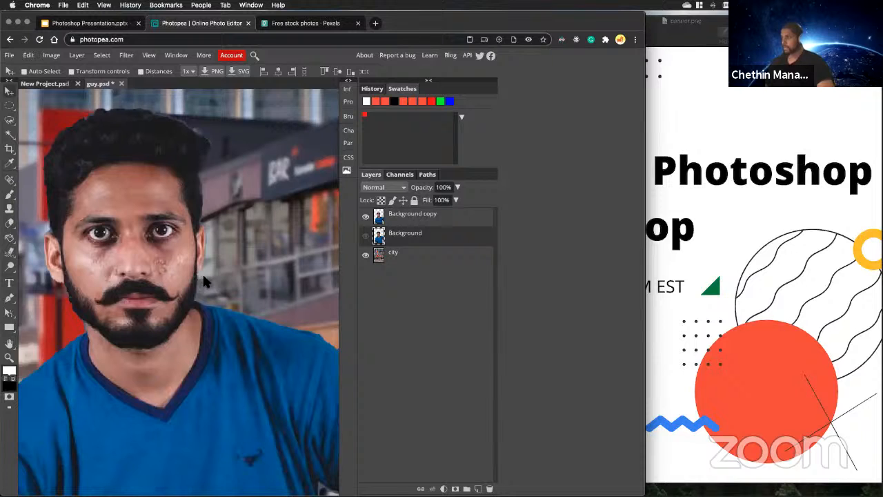
scroll(204, 283, "down", 3)
scroll(207, 297, "down", 3)
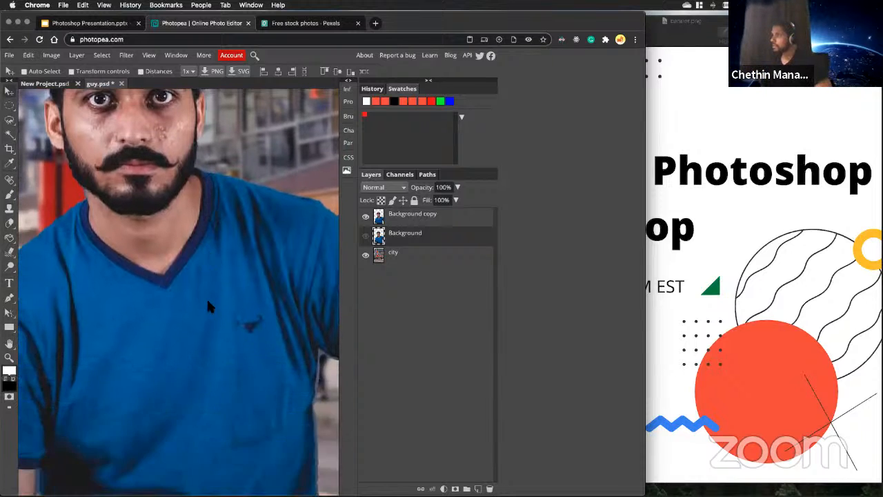
scroll(207, 297, "down", 4)
scroll(257, 371, "up", 3)
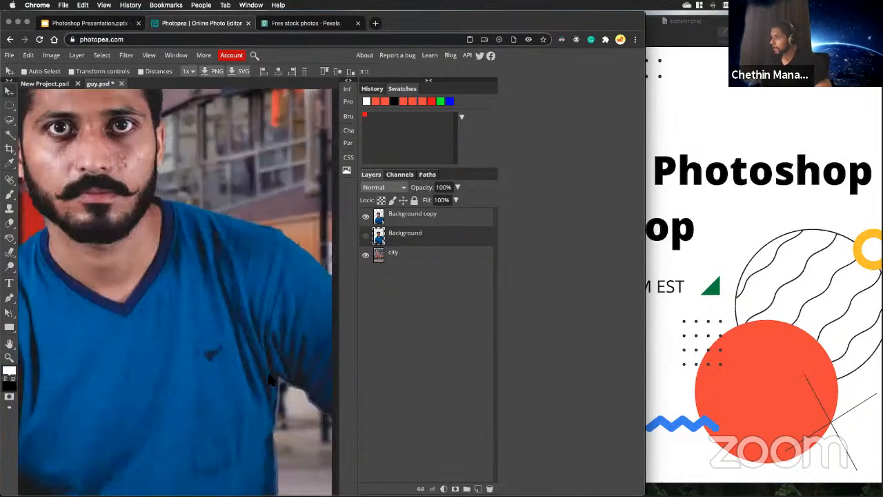
scroll(266, 345, "down", 5)
scroll(273, 317, "down", 3)
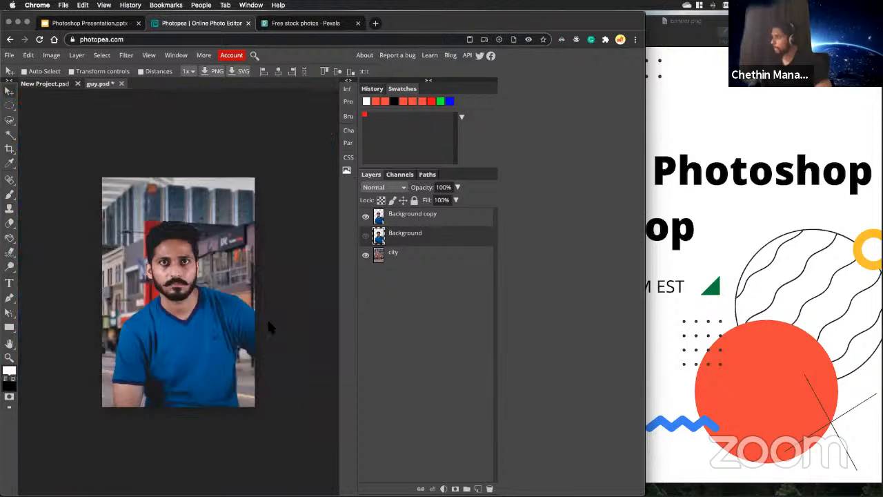
With the Eraser on the Background copy layer, remove the pale fringe along the shirt's side just below the armpit.
scroll(251, 357, "up", 1)
scroll(250, 358, "up", 6)
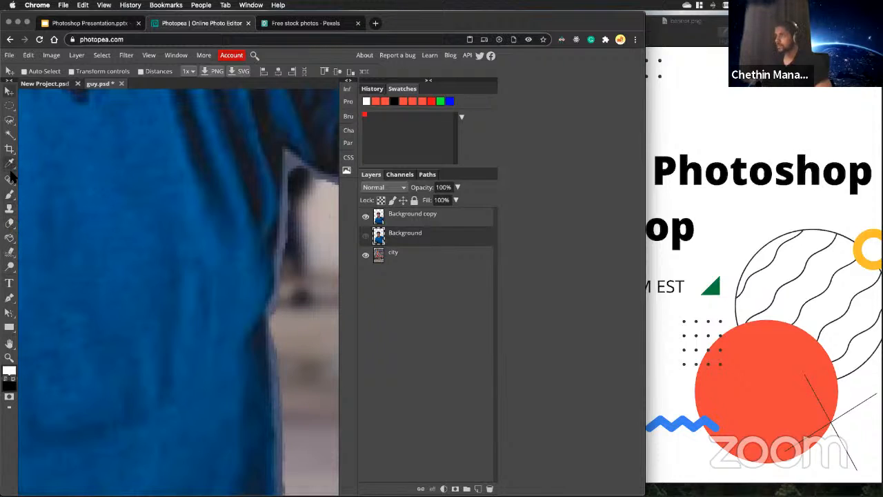
left_click(10, 223)
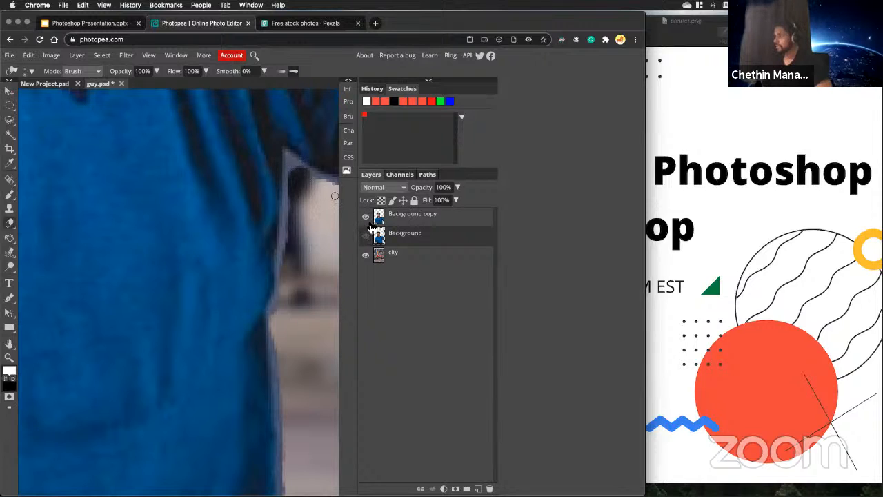
left_click(399, 220)
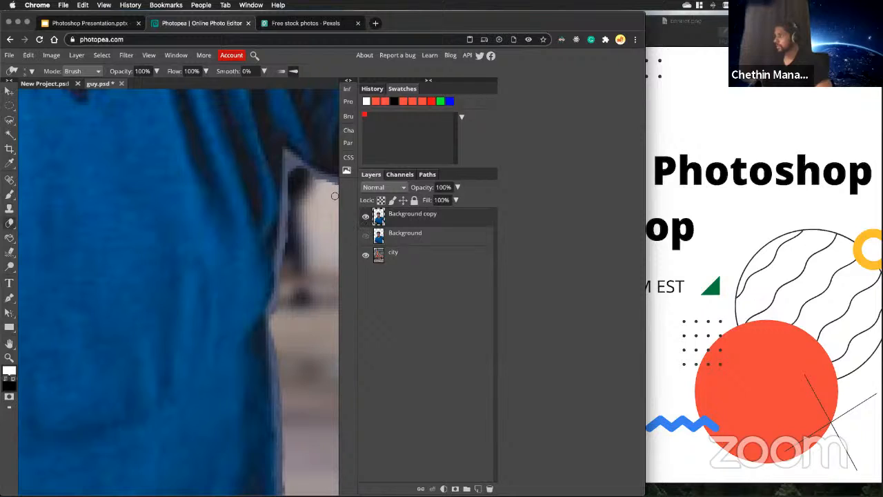
left_click_drag(291, 165, 279, 270)
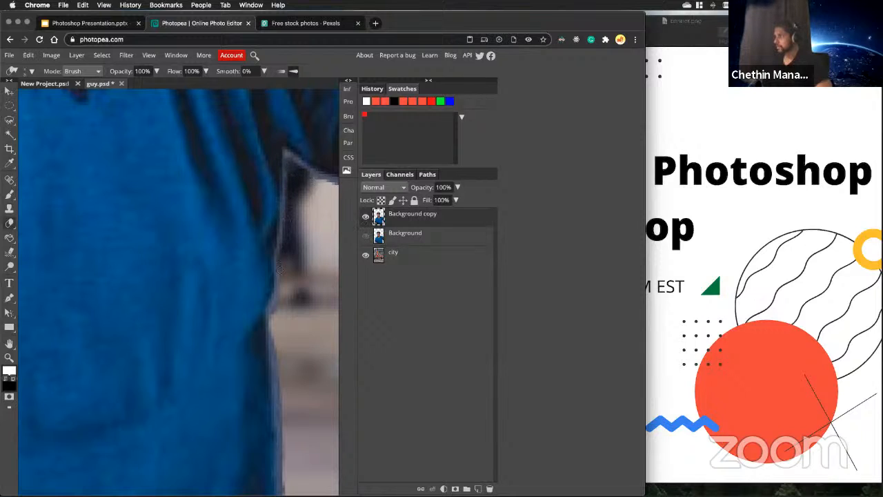
left_click_drag(279, 303, 274, 323)
scroll(274, 323, "down", 1)
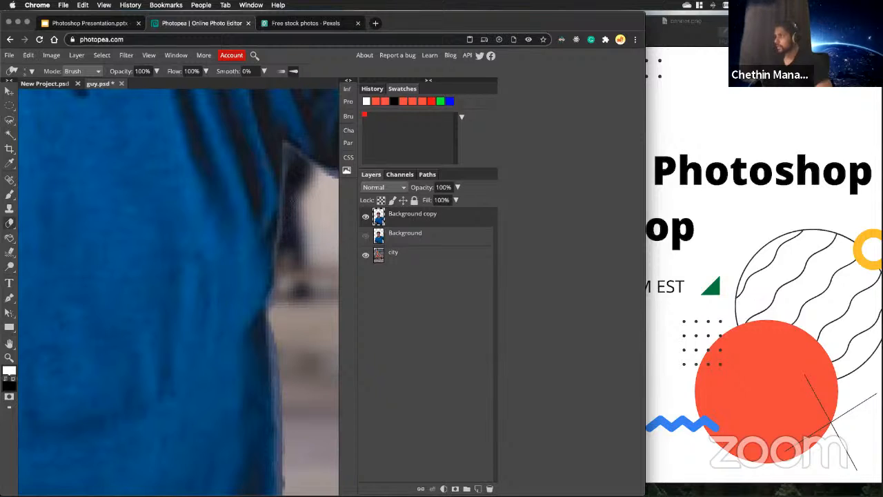
scroll(279, 325, "down", 1)
scroll(280, 326, "up", 3)
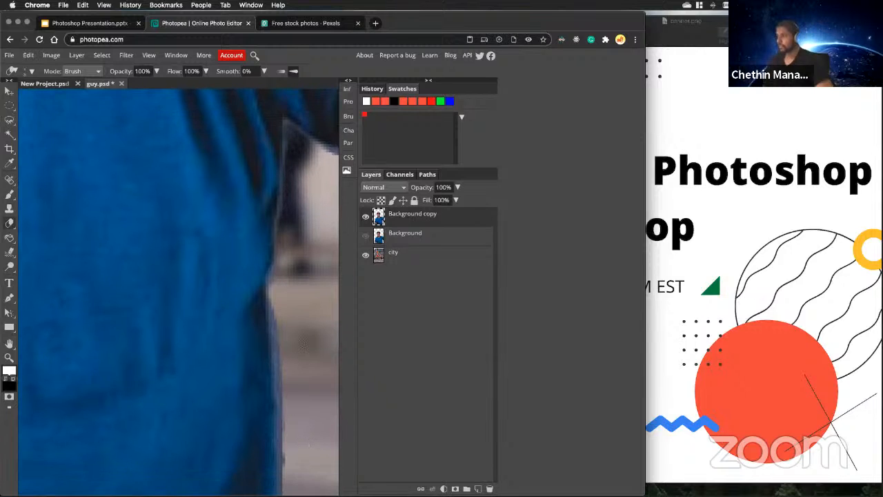
Erase the bluish fringe along the underside of the raised sleeve beside the armpit gap.
scroll(280, 335, "down", 5)
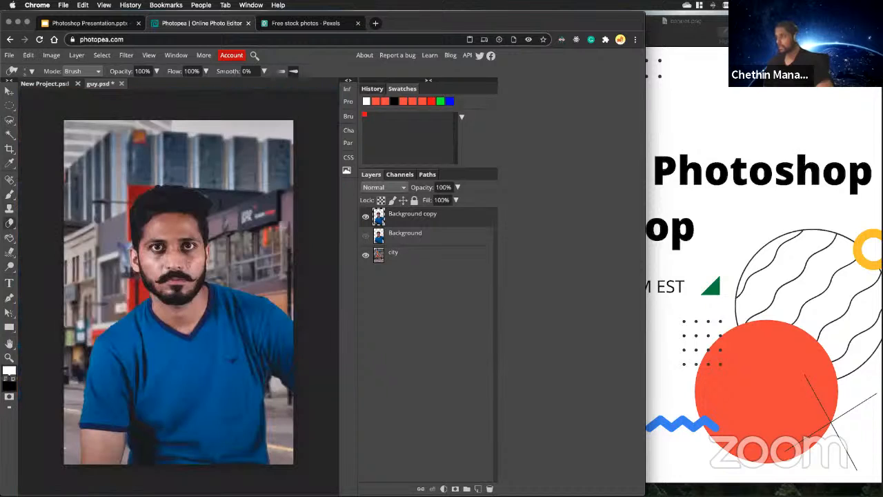
scroll(148, 441, "up", 6)
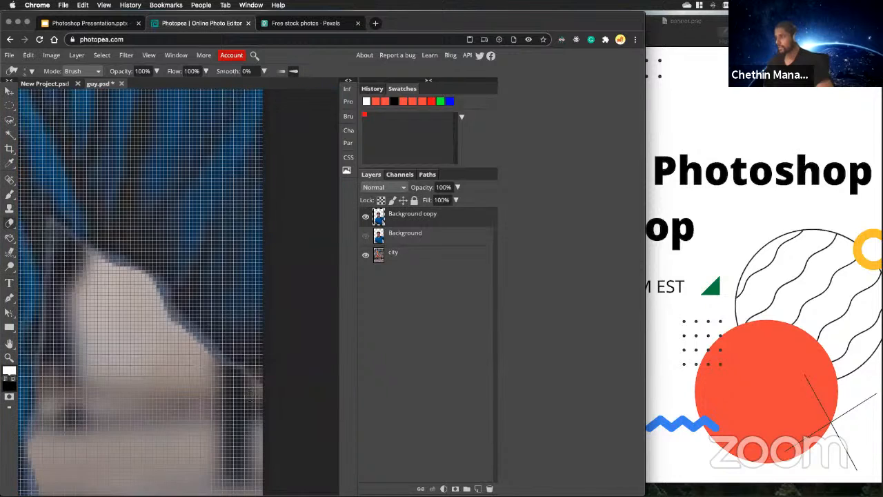
scroll(211, 357, "up", 1)
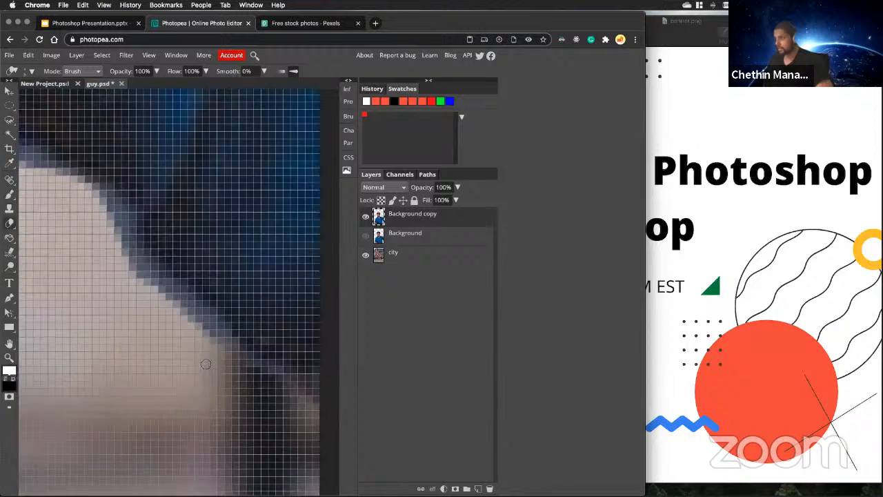
scroll(207, 359, "down", 1)
scroll(200, 358, "down", 1)
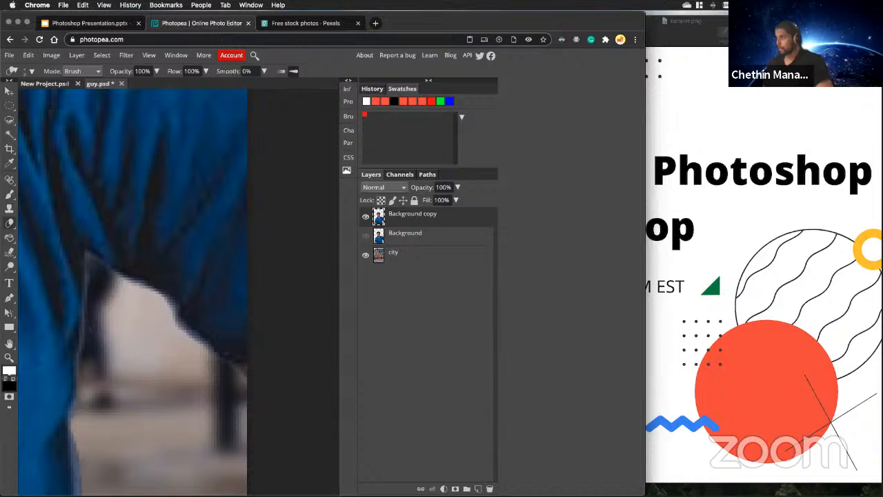
Erase the remaining fringe along the shirt's side from the waist down to the image's lower edge.
scroll(90, 383, "down", 3)
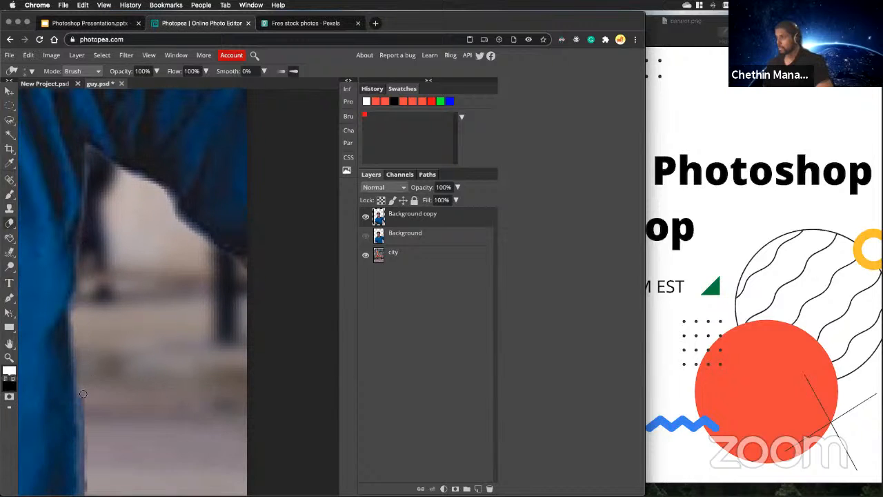
scroll(89, 428, "down", 4)
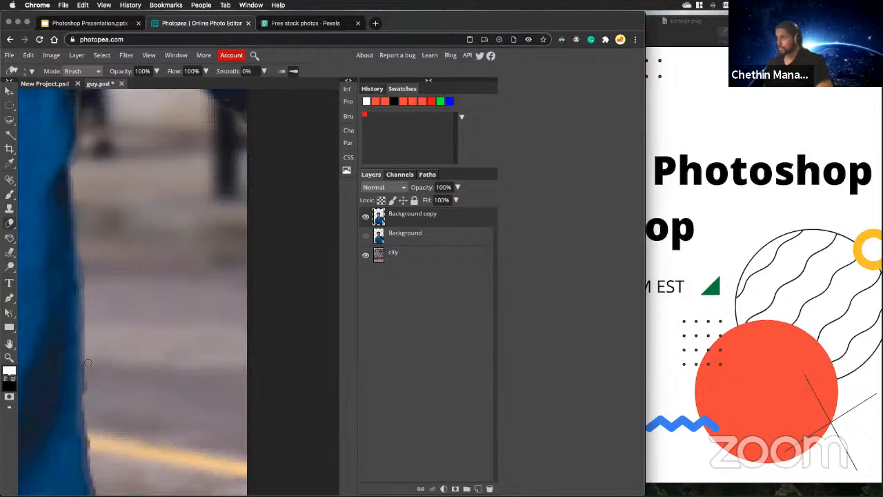
scroll(103, 390, "down", 3)
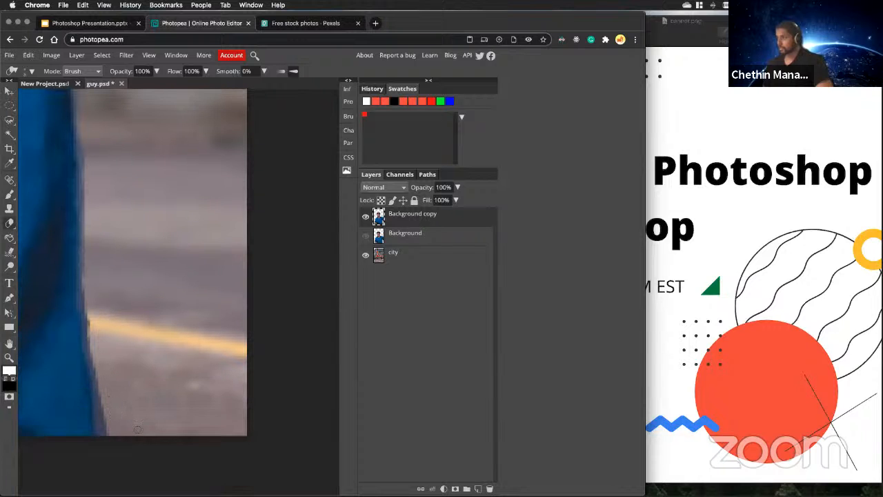
Erase the fringe along the lowered arm's inner edge in the gap between the arm and the shirt.
scroll(158, 422, "up", 6)
scroll(179, 290, "up", 6)
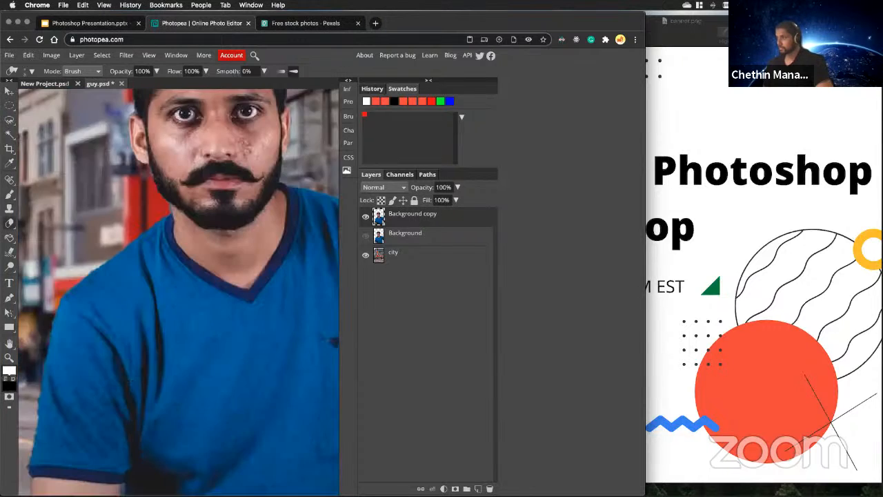
scroll(178, 290, "down", 5)
scroll(126, 370, "down", 2)
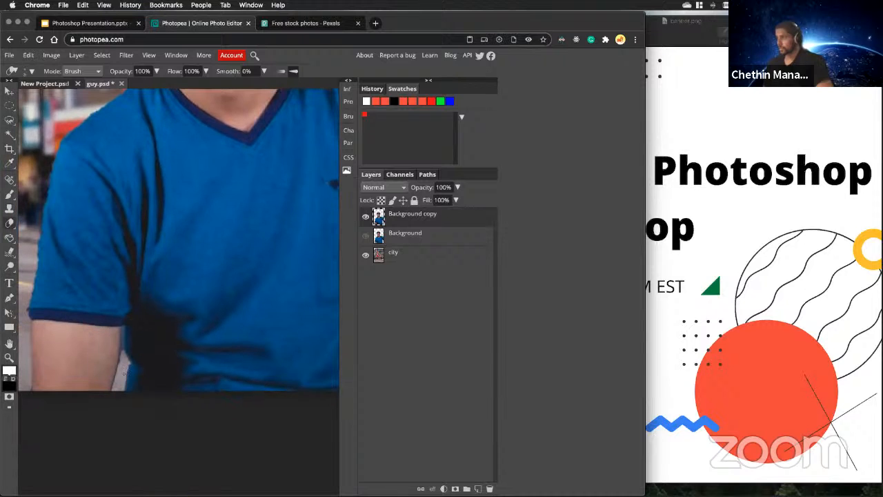
scroll(125, 370, "up", 8)
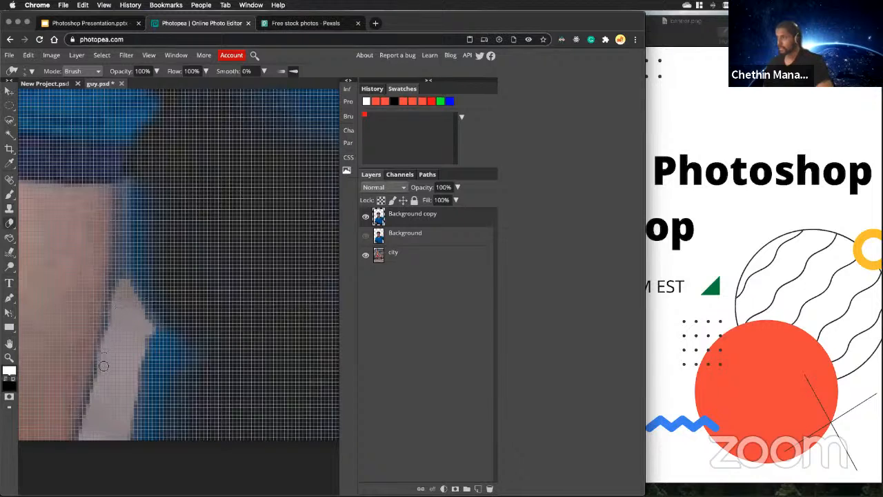
left_click_drag(83, 435, 115, 311)
scroll(123, 341, "down", 10)
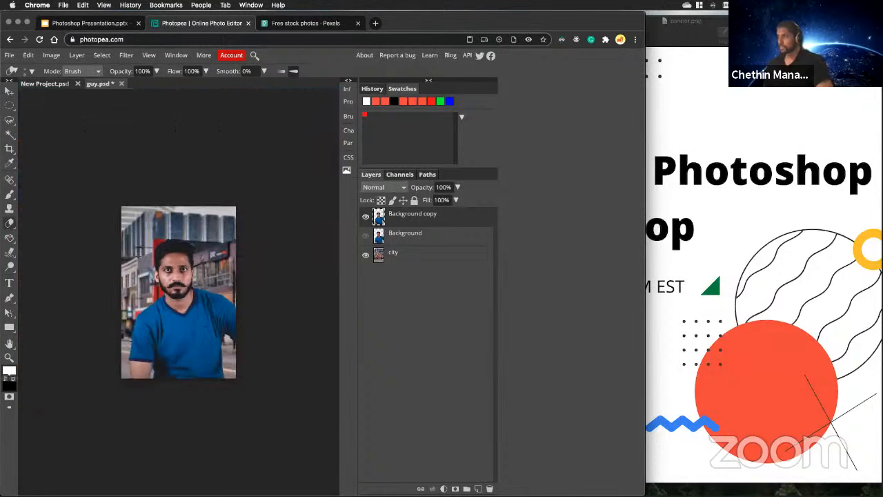
Examine the composite's face, hair and shoulder edges up close and at full view, with the Move tool active.
scroll(150, 253, "up", 3)
scroll(104, 228, "up", 5)
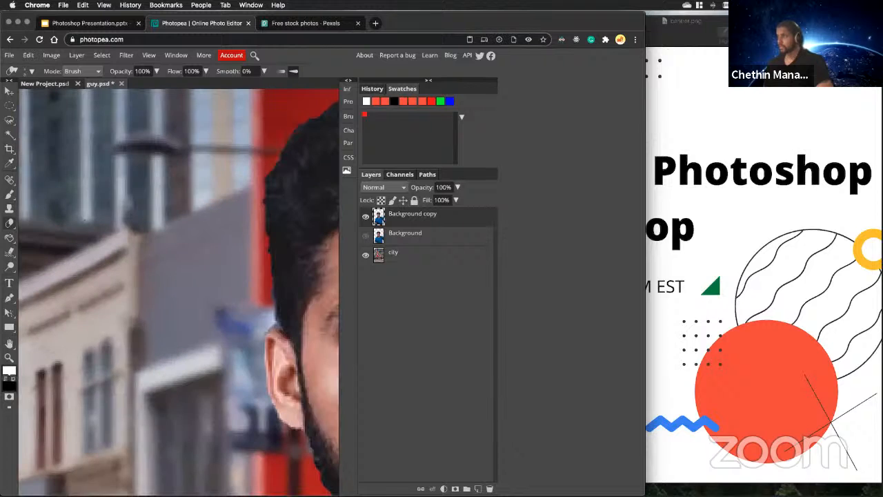
left_click(9, 91)
scroll(176, 293, "down", 4)
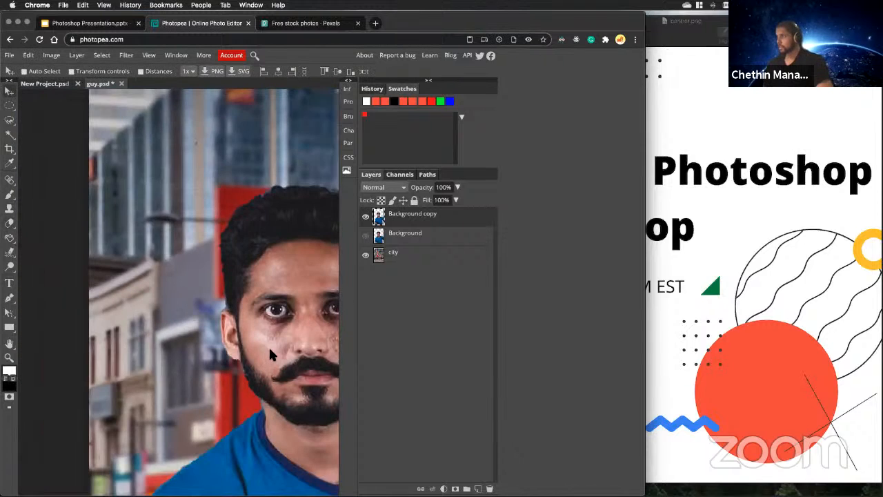
scroll(273, 352, "up", 5)
scroll(266, 342, "down", 3)
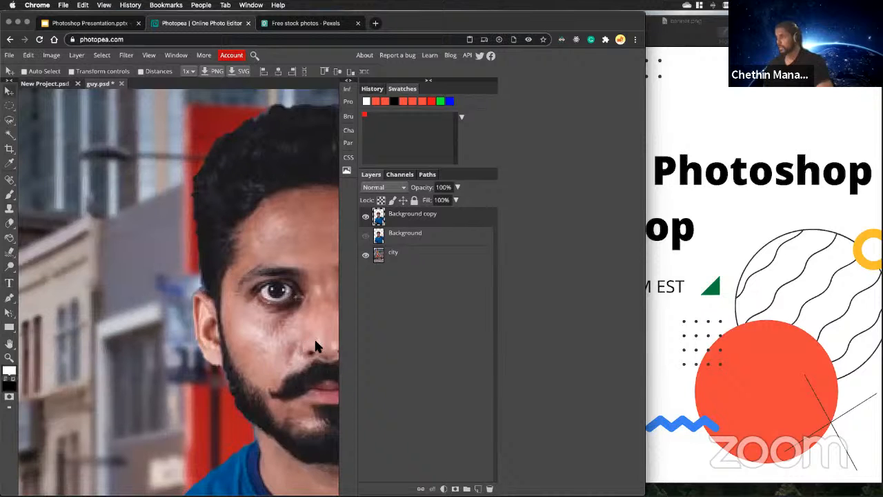
scroll(314, 340, "down", 2)
scroll(313, 342, "up", 2)
scroll(313, 349, "up", 1)
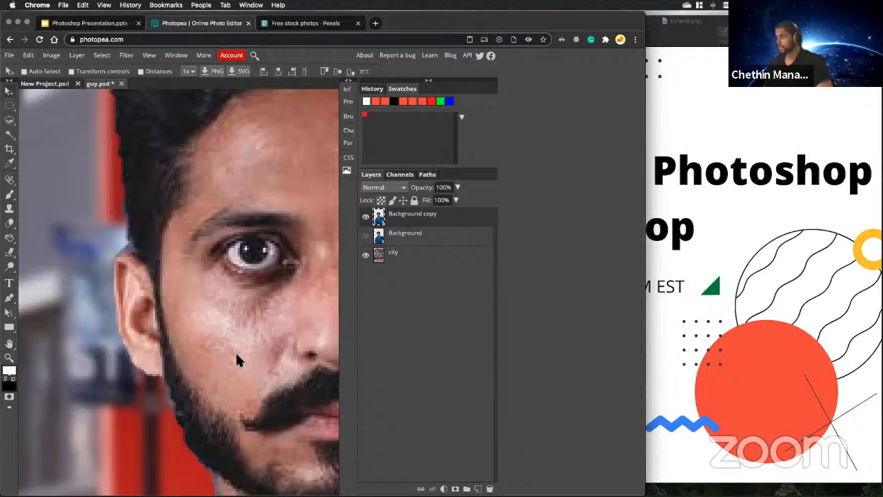
scroll(250, 354, "down", 1)
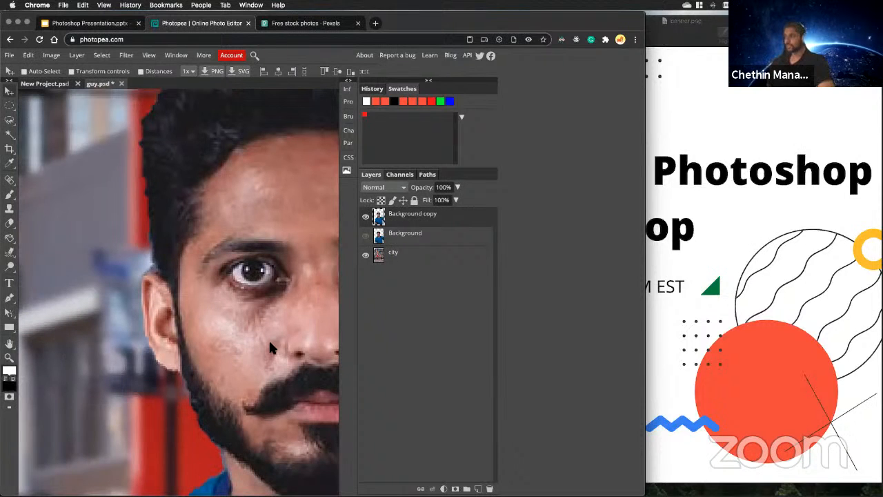
scroll(269, 341, "down", 3)
scroll(104, 262, "up", 2)
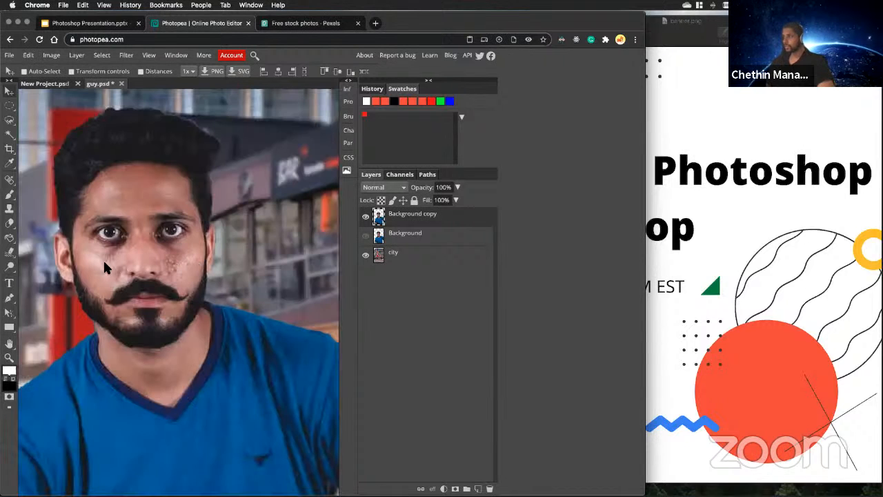
scroll(104, 268, "up", 3)
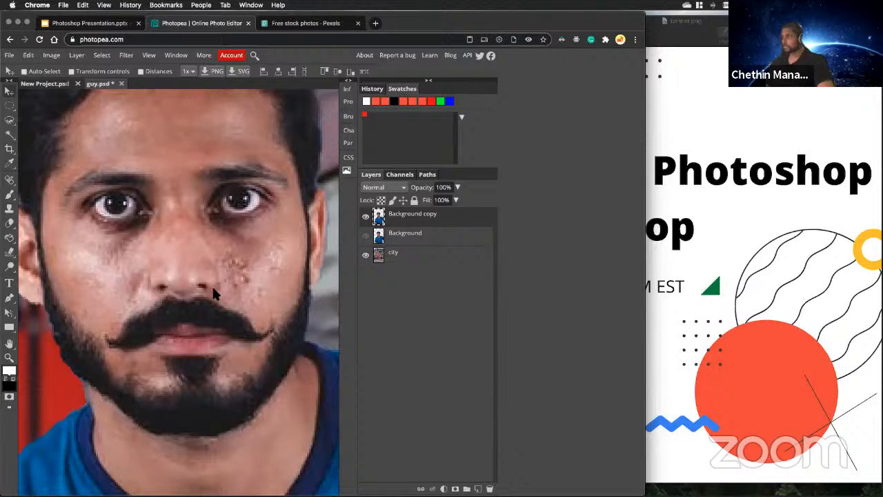
scroll(215, 324, "down", 5)
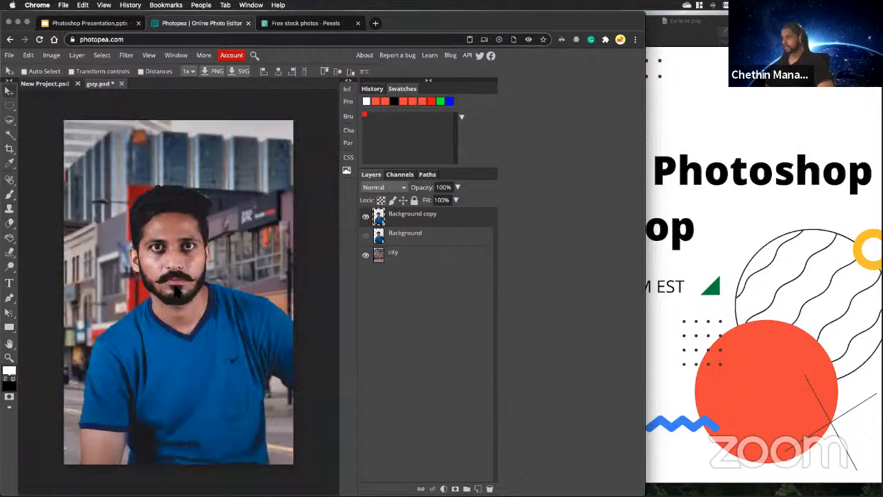
scroll(178, 304, "up", 5)
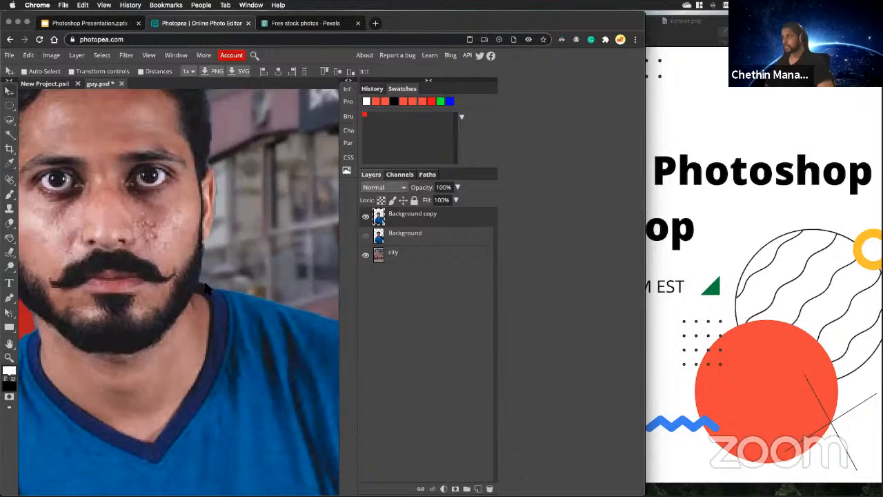
scroll(186, 324, "down", 5)
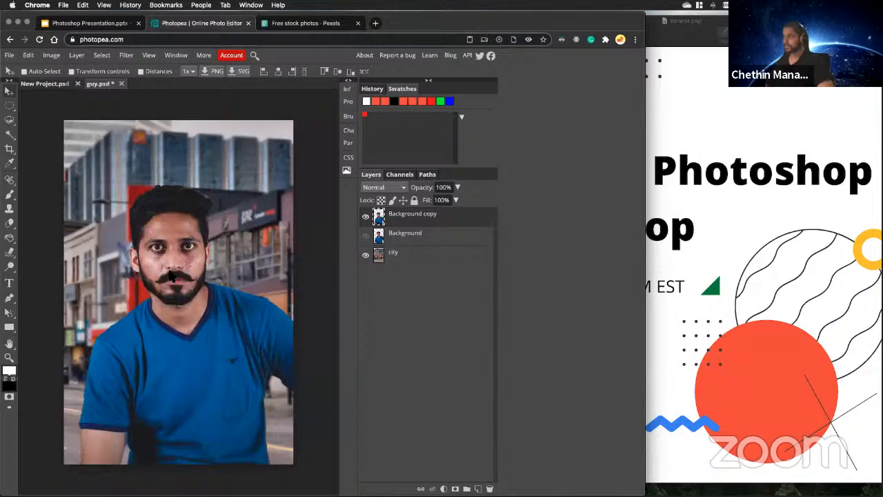
Erase the pale bluish fringe along the hair's outline where it meets the dark building, on the Background copy layer.
scroll(168, 274, "up", 4)
scroll(168, 274, "down", 4)
scroll(205, 198, "up", 4)
scroll(205, 199, "up", 2)
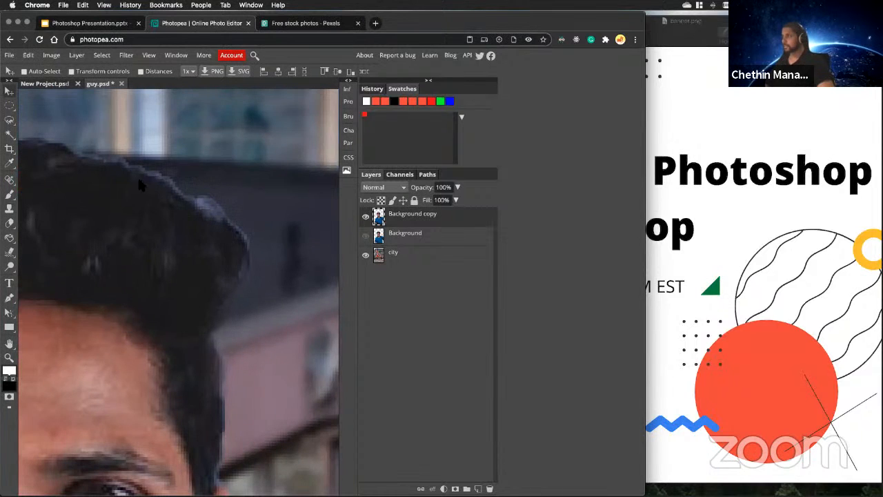
left_click(10, 222)
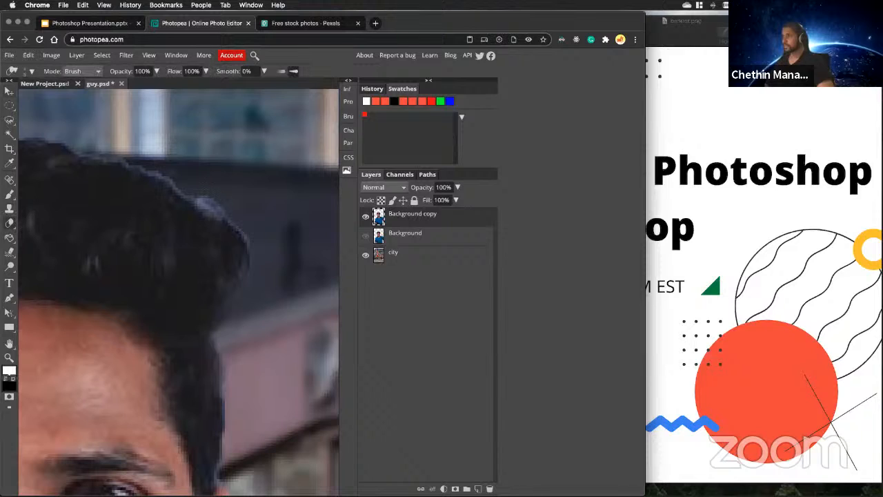
mouse_move(205, 197)
left_mouse_down()
mouse_move(215, 207)
mouse_move(191, 195)
left_mouse_up()
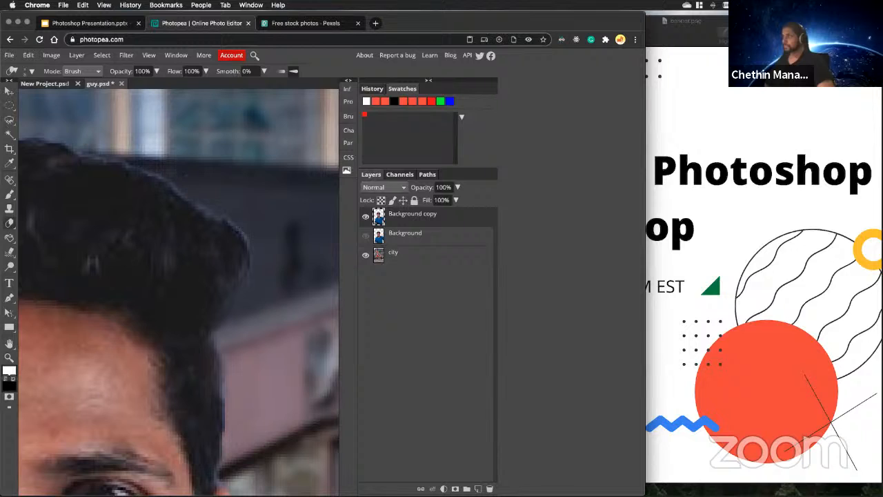
left_click_drag(199, 207, 218, 217)
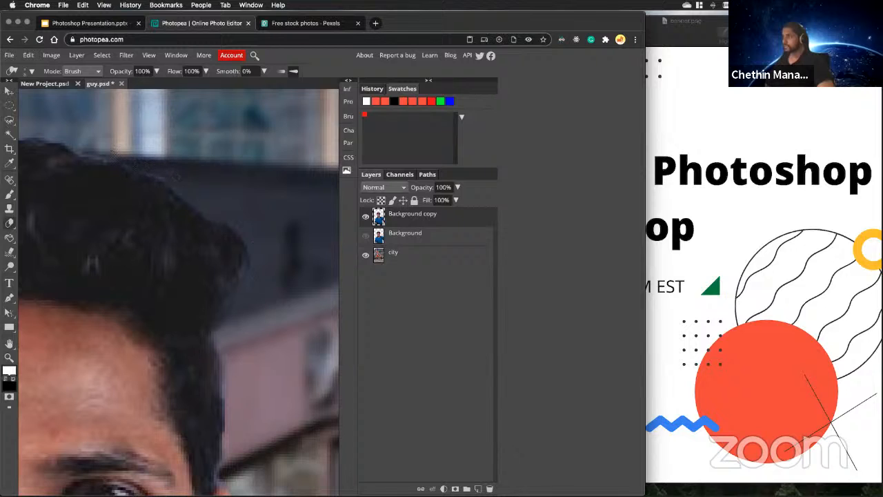
scroll(118, 151, "down", 5)
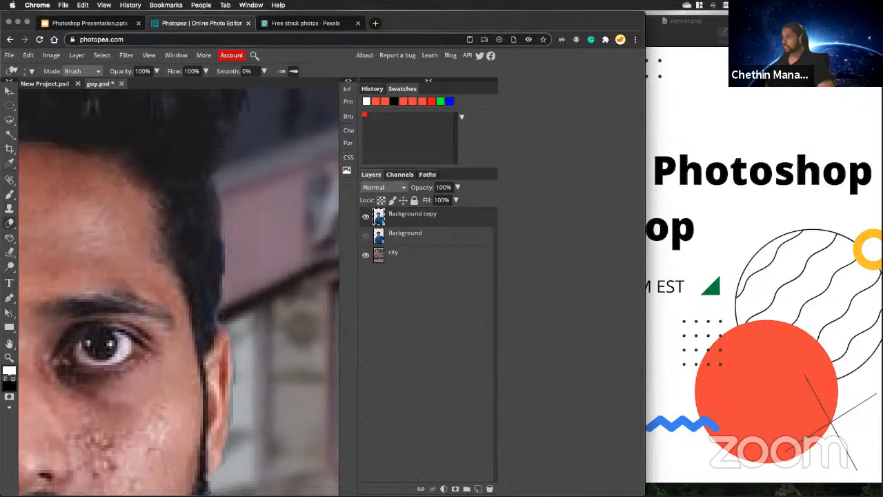
scroll(243, 346, "down", 3)
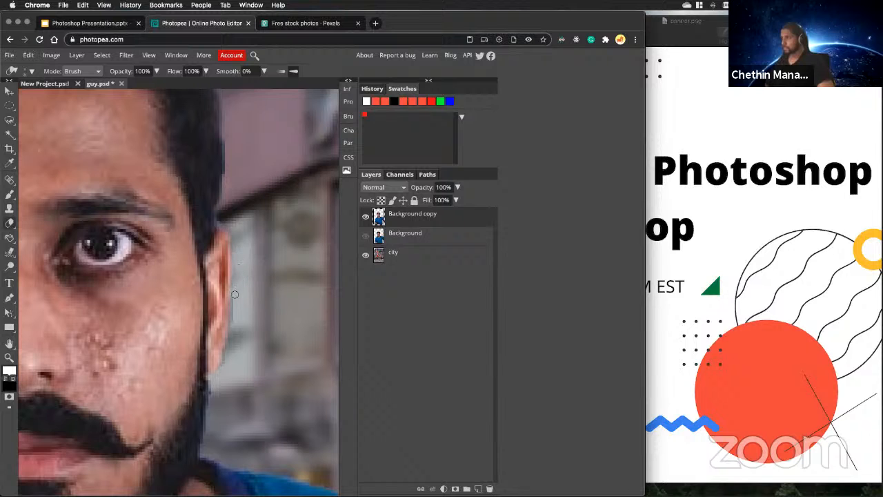
scroll(238, 350, "down", 5)
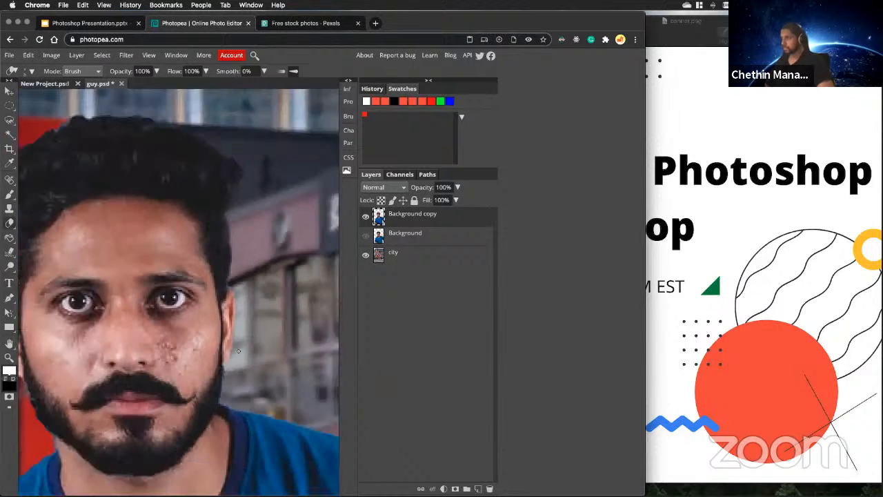
scroll(140, 352, "down", 4)
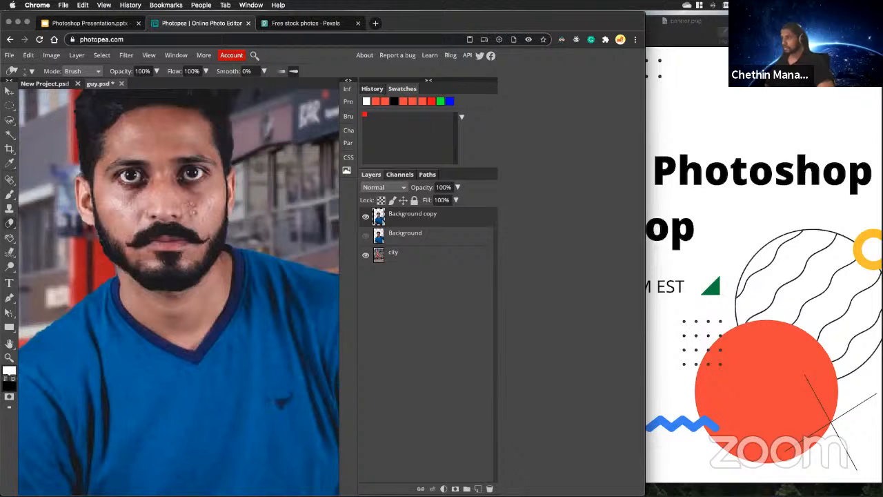
scroll(180, 336, "down", 5)
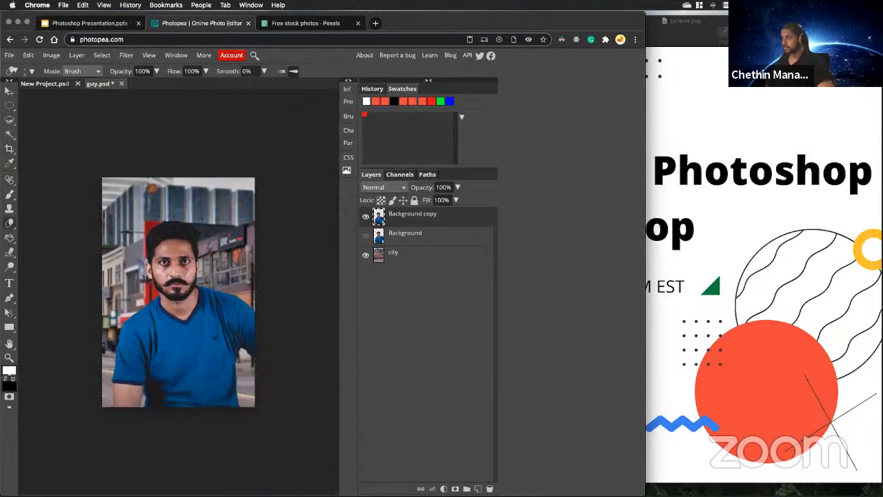
Hide the Background copy layer and show the Background layer in its place.
scroll(178, 292, "up", 2)
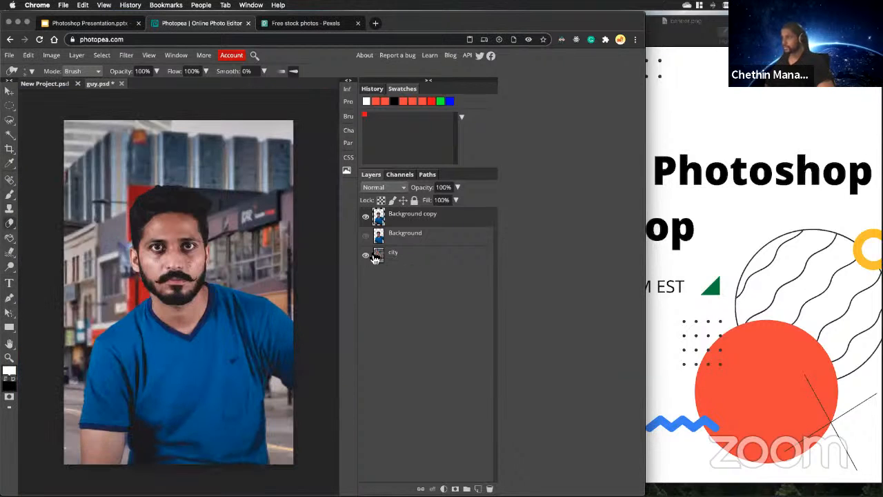
left_click(366, 217)
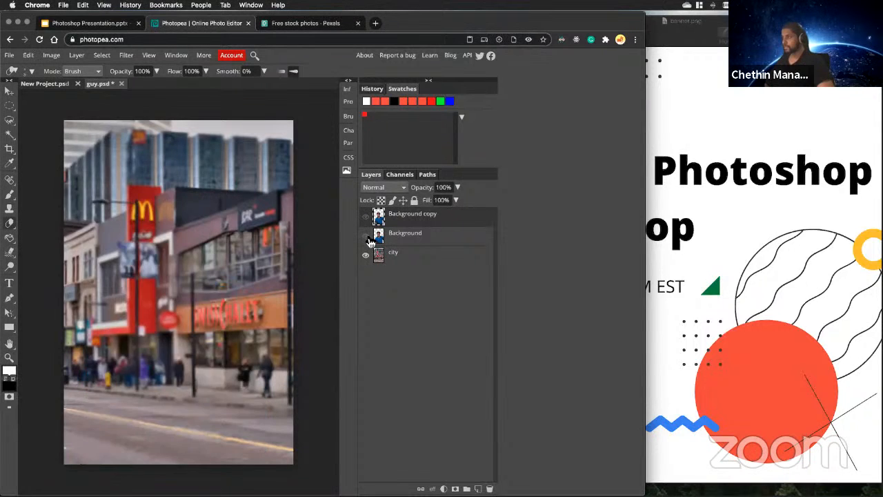
left_click(365, 235)
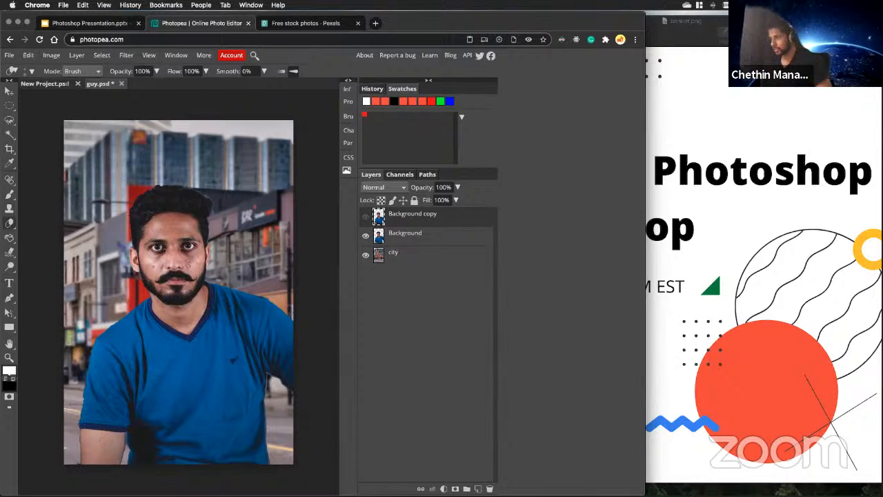
Examine the Background layer's cut-out edges around the arm, face, hair and shirt side for comparison with the cleaned copy.
scroll(94, 428, "up", 3)
scroll(72, 452, "up", 2)
scroll(72, 452, "down", 2)
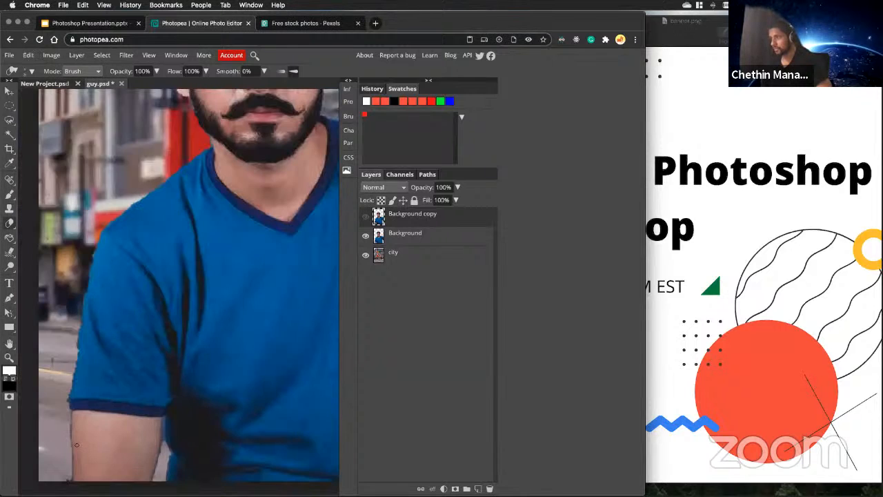
scroll(185, 402, "up", 2)
scroll(206, 272, "up", 2)
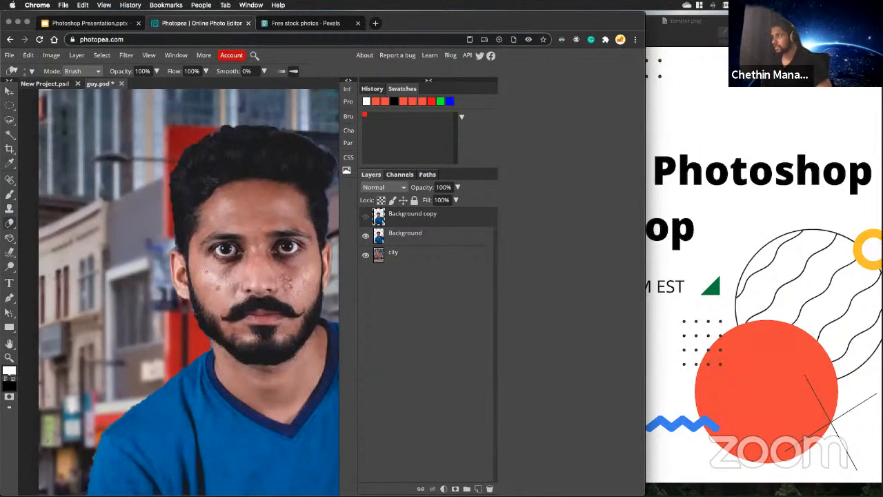
scroll(281, 226, "down", 3)
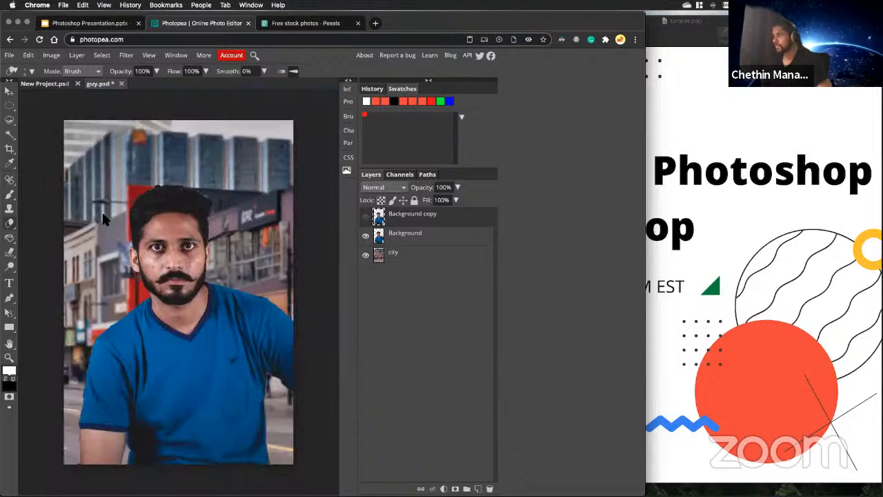
left_click(9, 90)
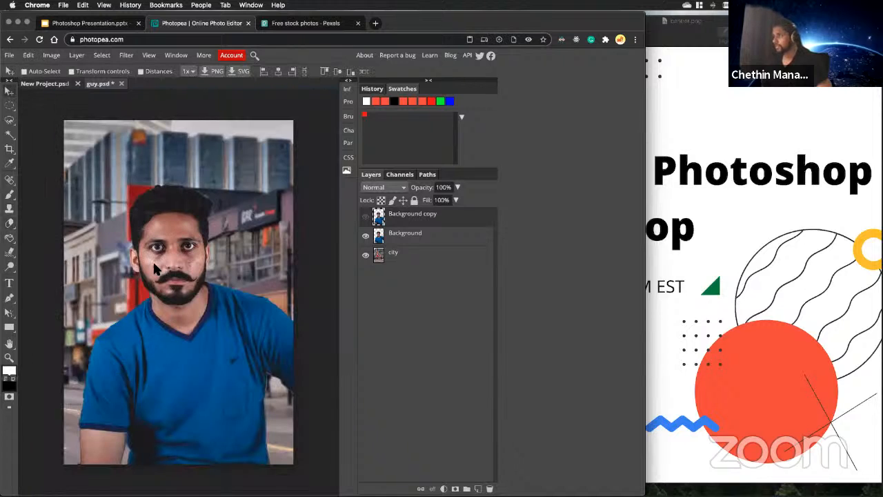
scroll(201, 200, "up", 5)
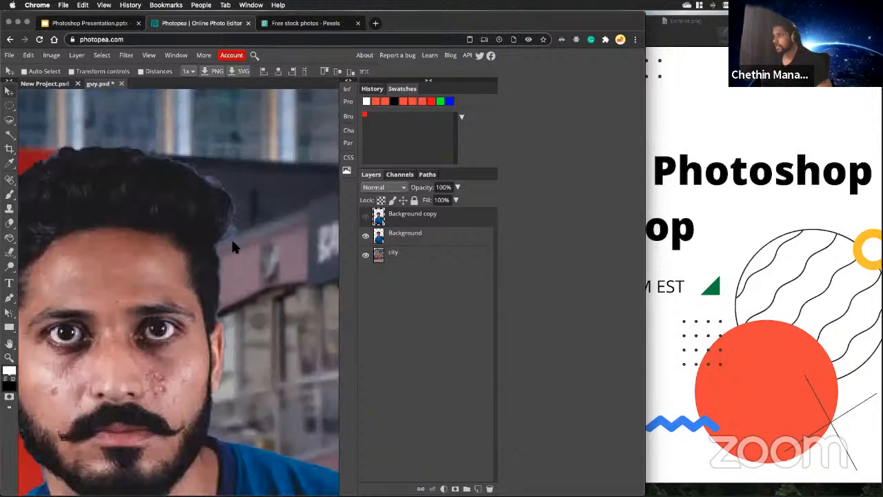
scroll(232, 247, "down", 3)
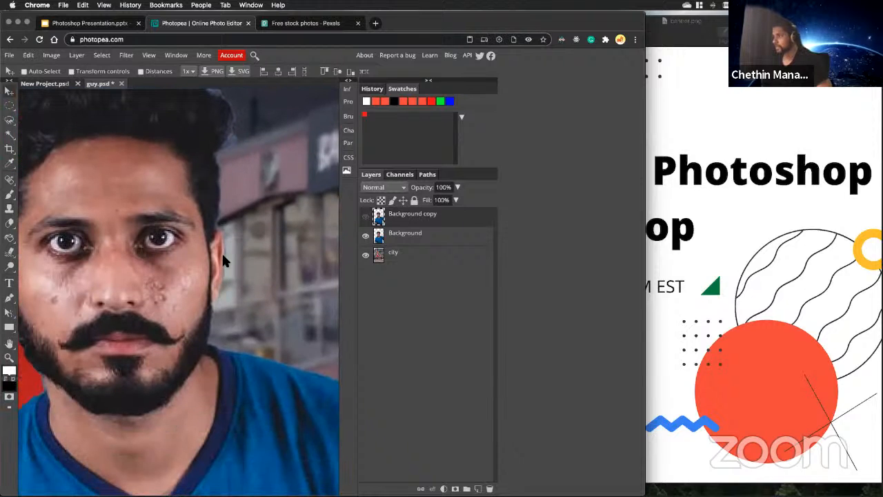
scroll(223, 277, "down", 4)
scroll(231, 304, "down", 5)
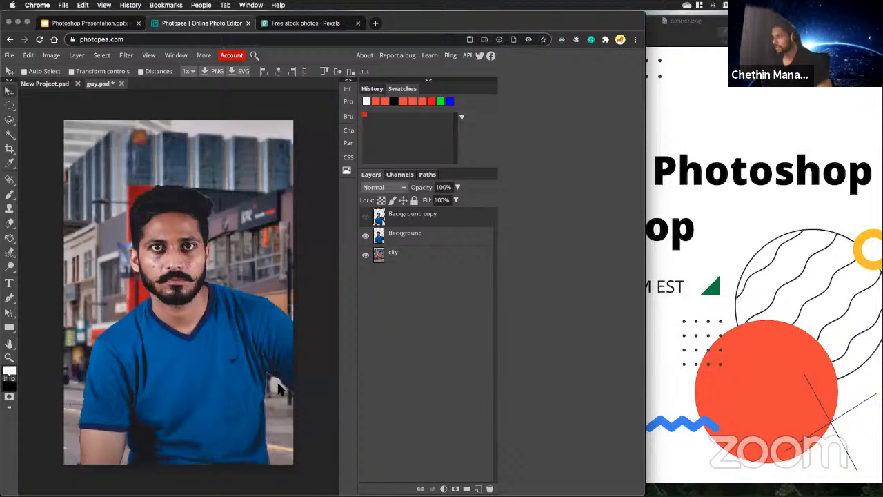
scroll(277, 384, "up", 5)
scroll(260, 360, "up", 2)
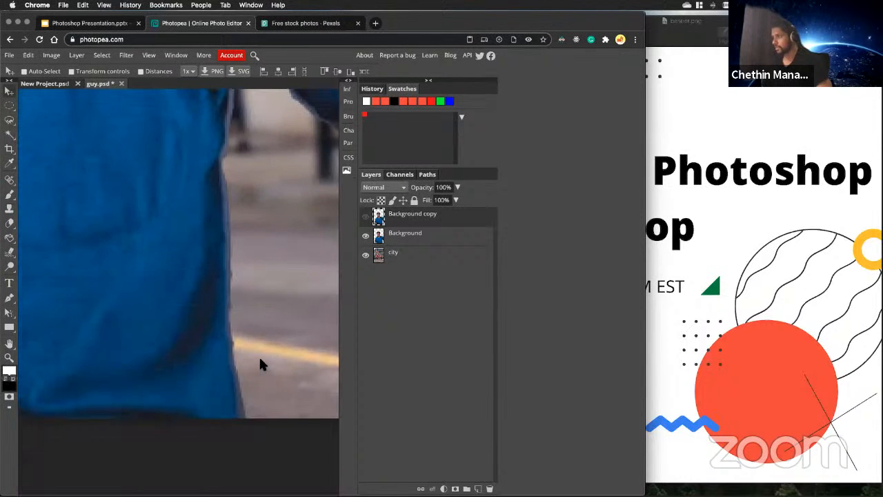
scroll(260, 361, "down", 6)
scroll(192, 289, "up", 5)
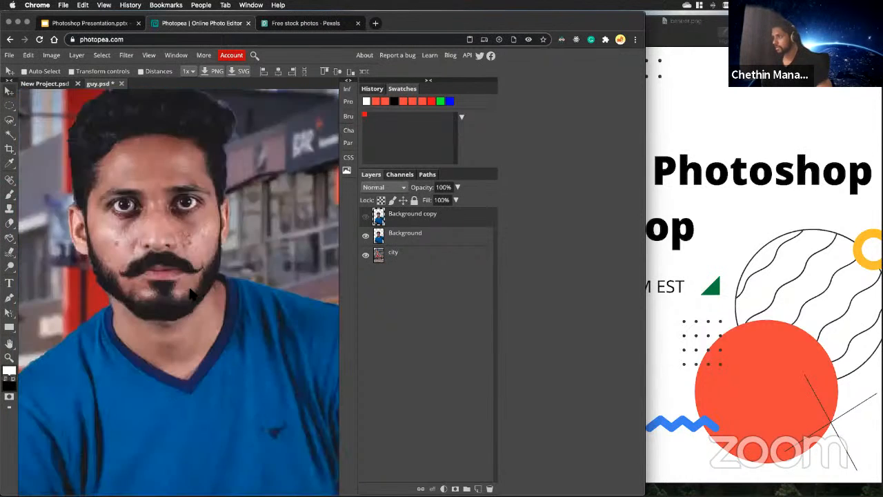
Hide the Background layer and show the Background copy layer in its place.
left_click(367, 236)
left_click(368, 216)
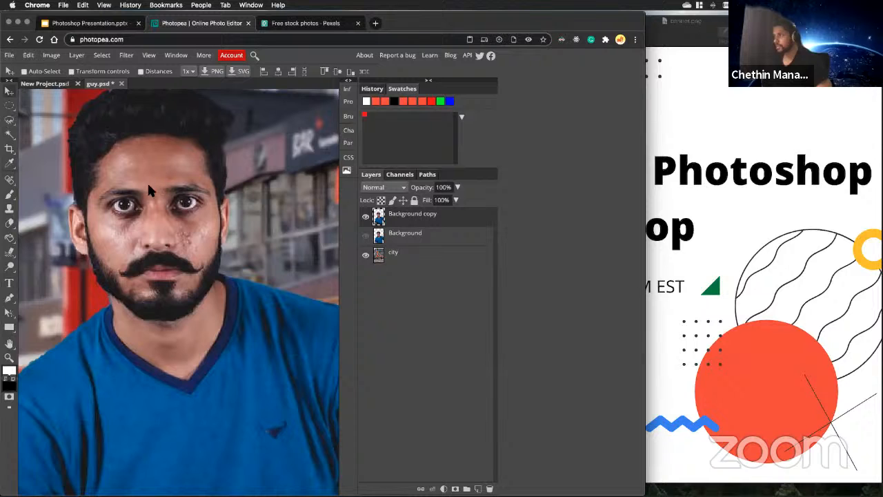
Examine the cheek skin and facial blemishes on the Background copy layer up close and at full view.
scroll(195, 247, "up", 5)
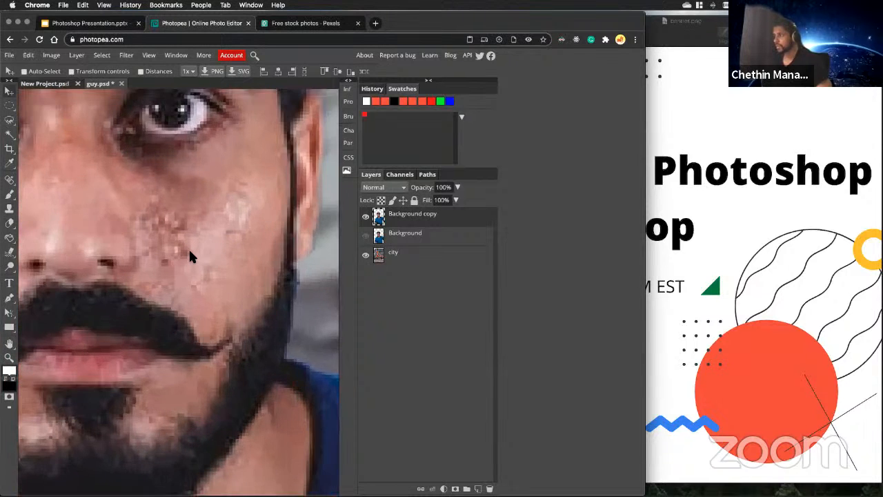
scroll(180, 248, "down", 2)
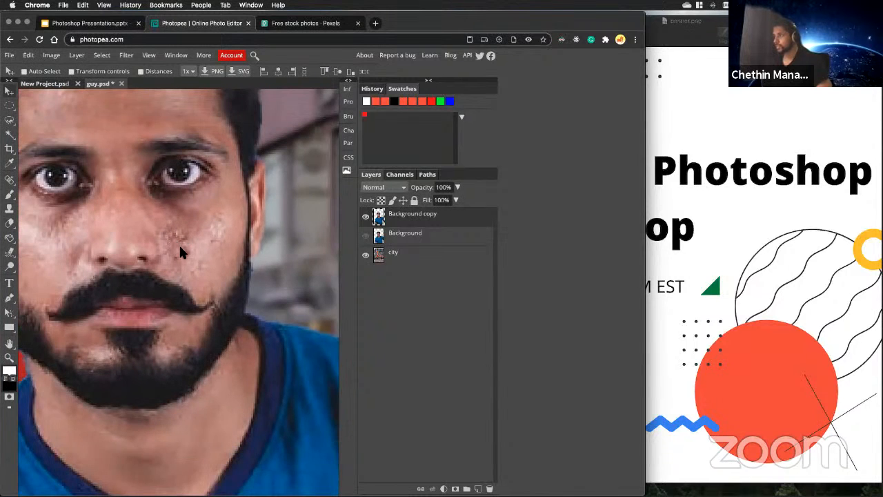
scroll(180, 243, "down", 3)
scroll(181, 245, "up", 3)
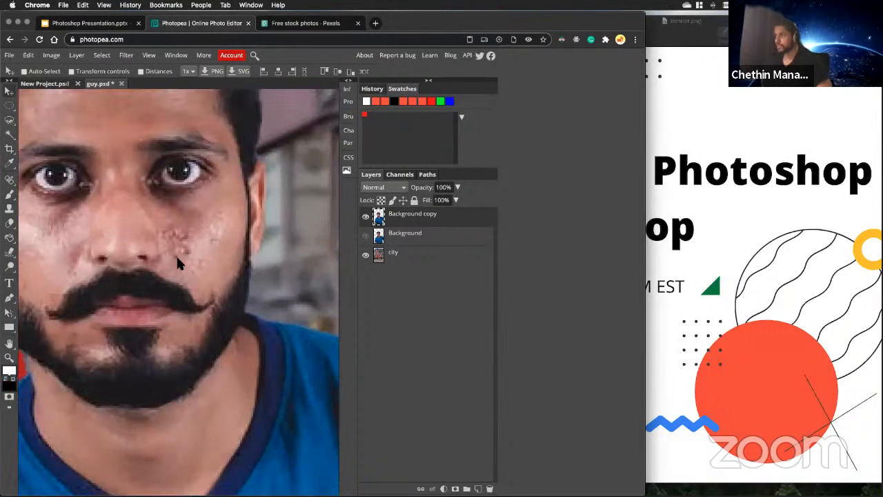
scroll(179, 241, "up", 2)
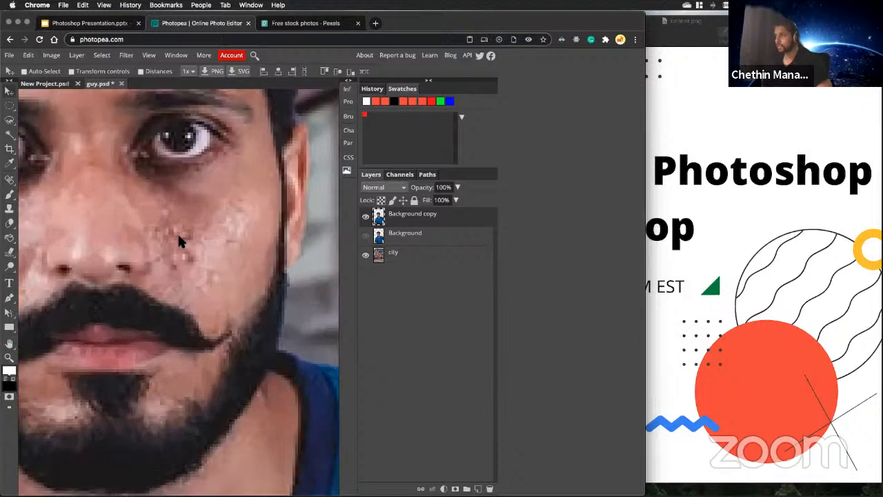
scroll(177, 232, "down", 3)
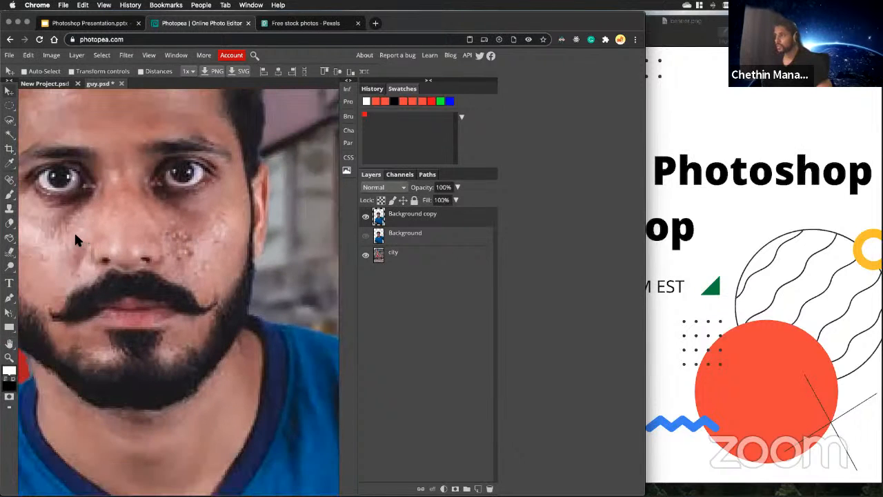
scroll(201, 236, "up", 1)
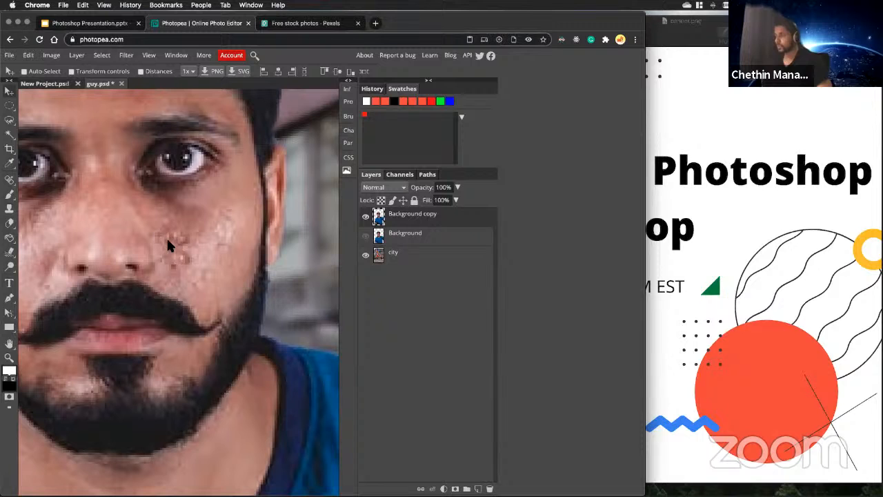
scroll(168, 248, "down", 3)
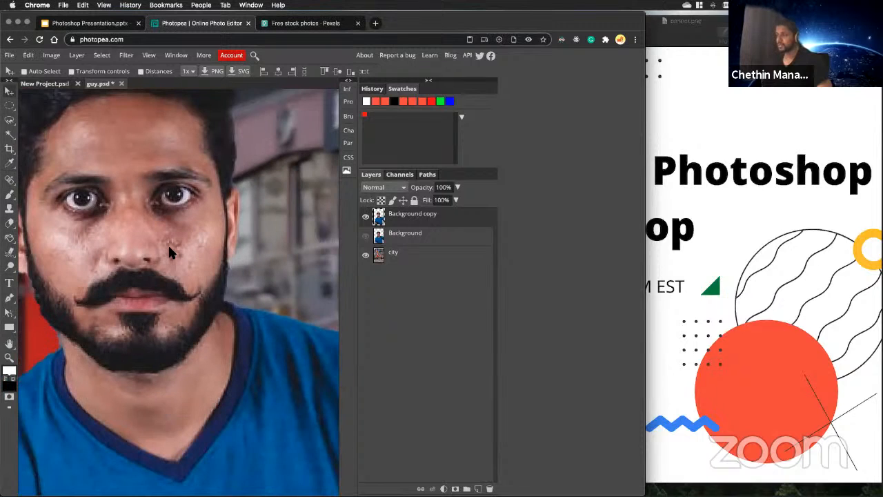
scroll(192, 266, "up", 3)
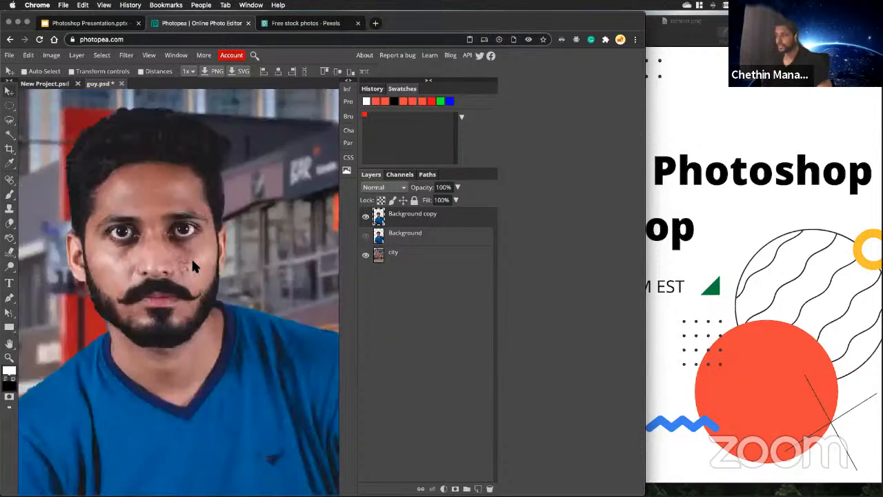
scroll(190, 263, "up", 2)
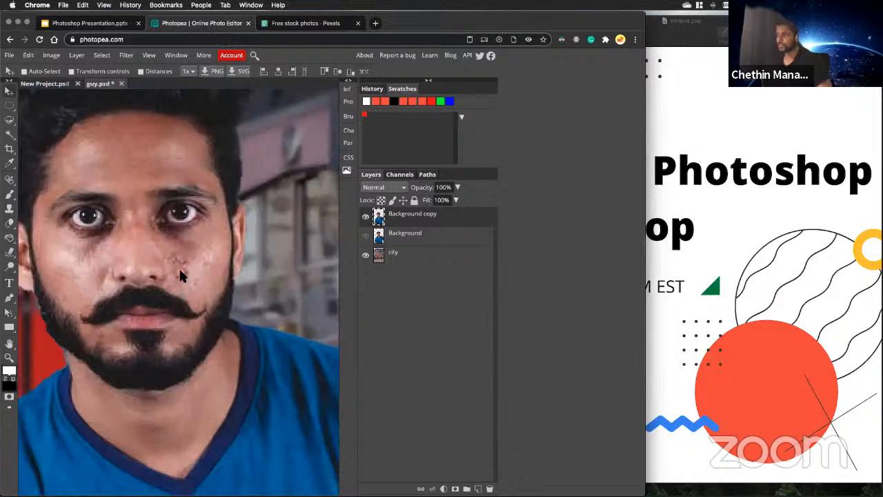
scroll(185, 277, "down", 3)
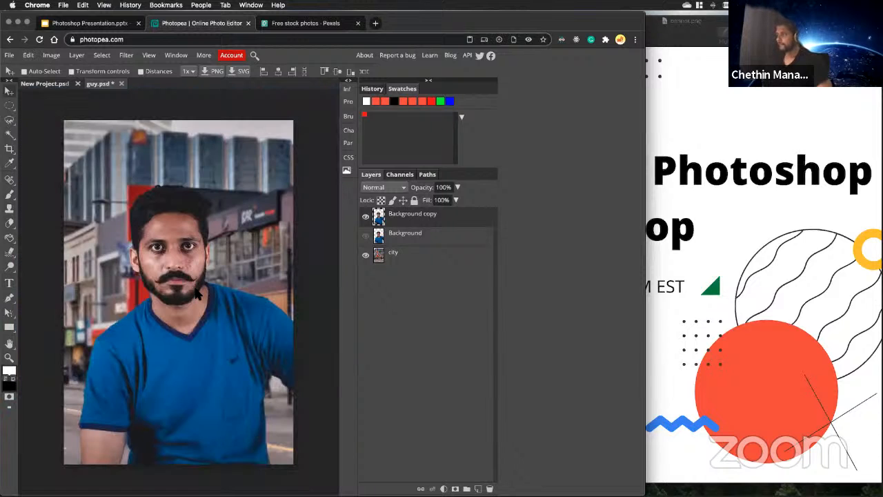
Toggle the city layer off and on, and alternate Background with Background copy to compare them, leaving only Background hidden.
left_click(366, 255)
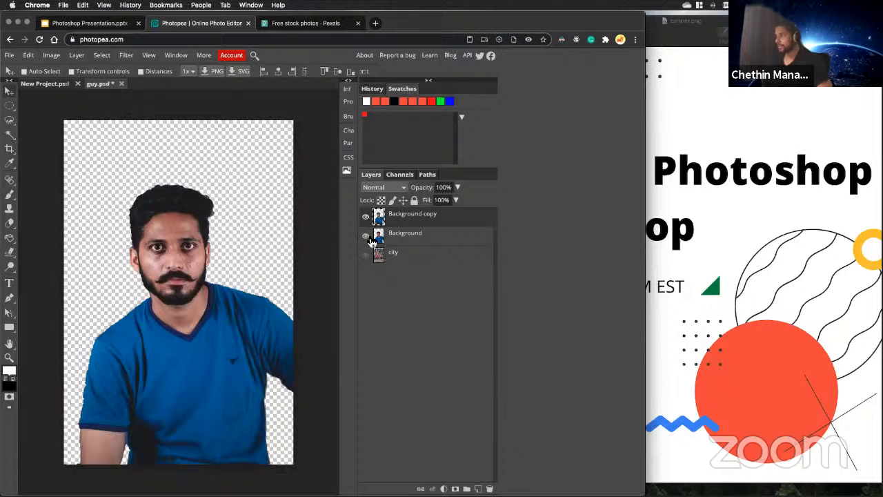
left_click(366, 254)
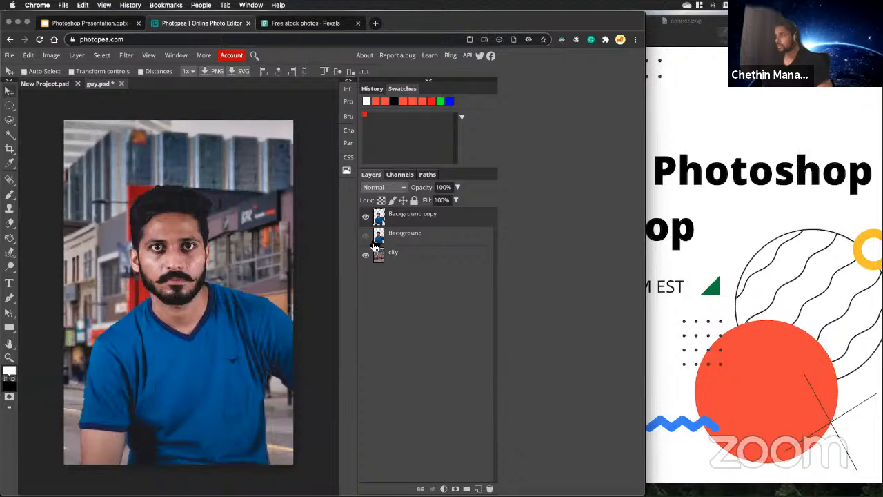
left_click(366, 236)
left_click(367, 217)
left_click(366, 235)
left_click(366, 217)
left_click(366, 216)
left_click(366, 217)
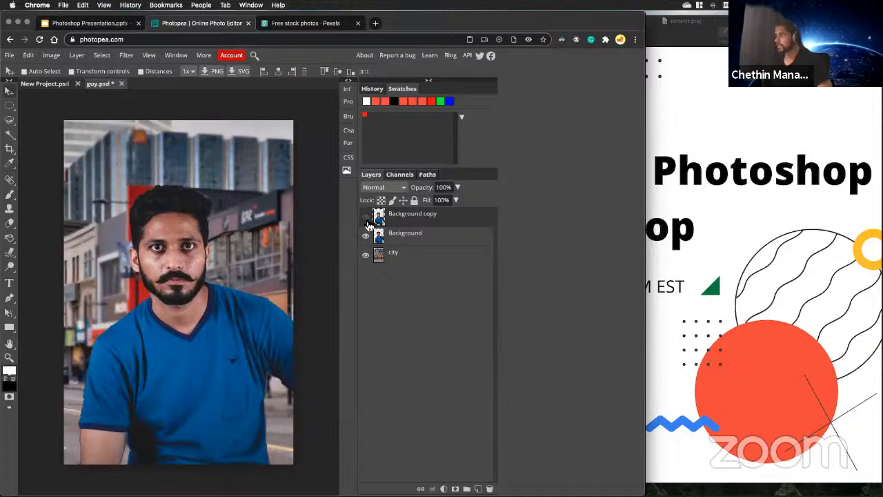
left_click(366, 235)
left_click(367, 216)
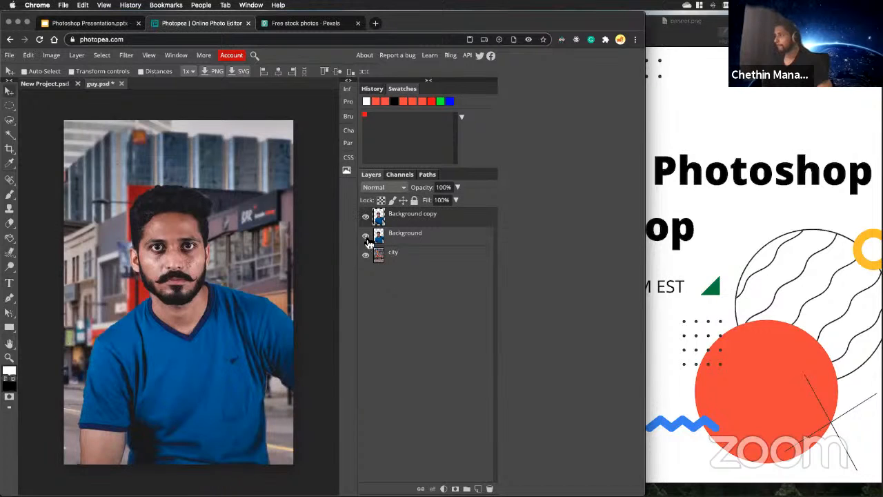
left_click(367, 239)
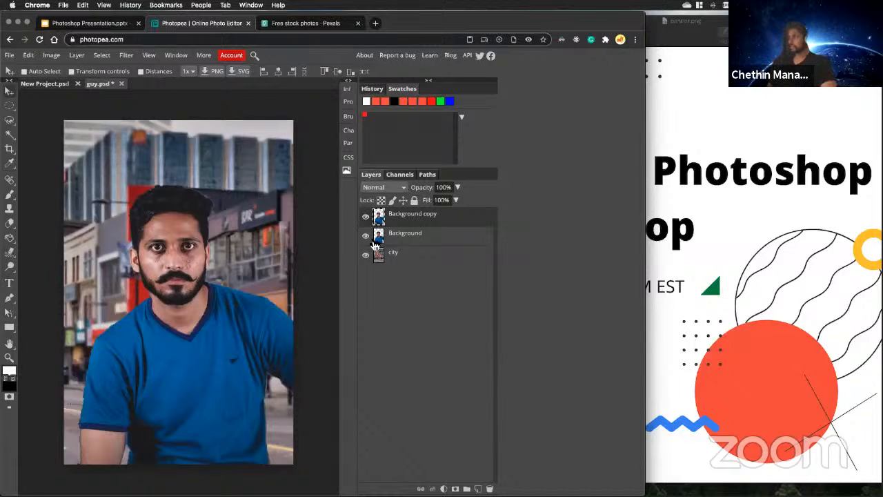
left_click(367, 237)
Examine the composite's head, shirt and street backdrop at several magnifications with the Background copy and city layers shown.
scroll(153, 252, "up", 5)
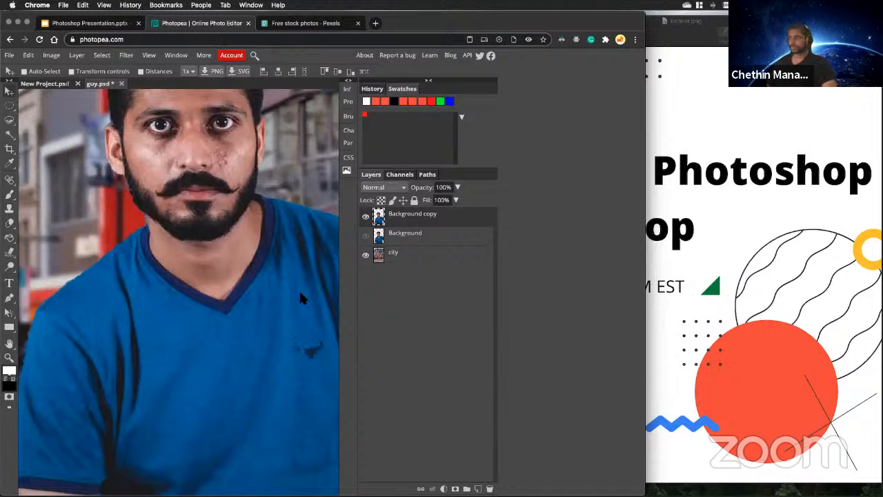
scroll(276, 253, "up", 3)
scroll(283, 280, "down", 1)
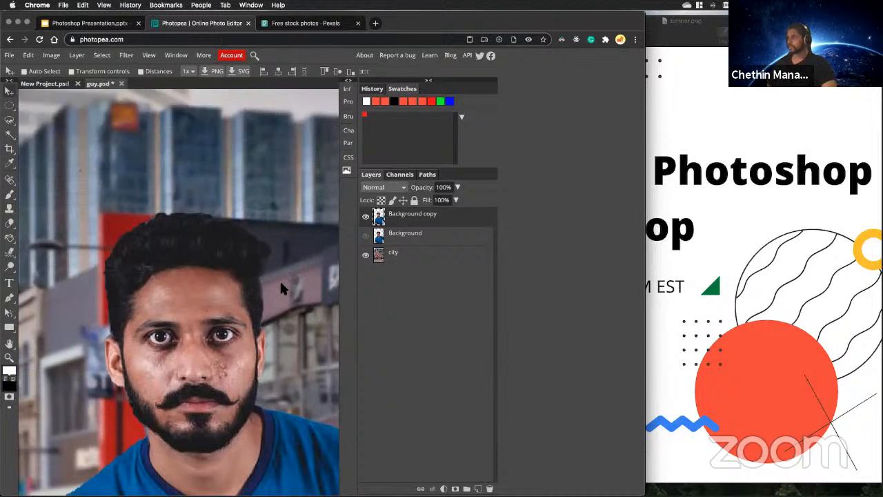
scroll(277, 283, "up", 1)
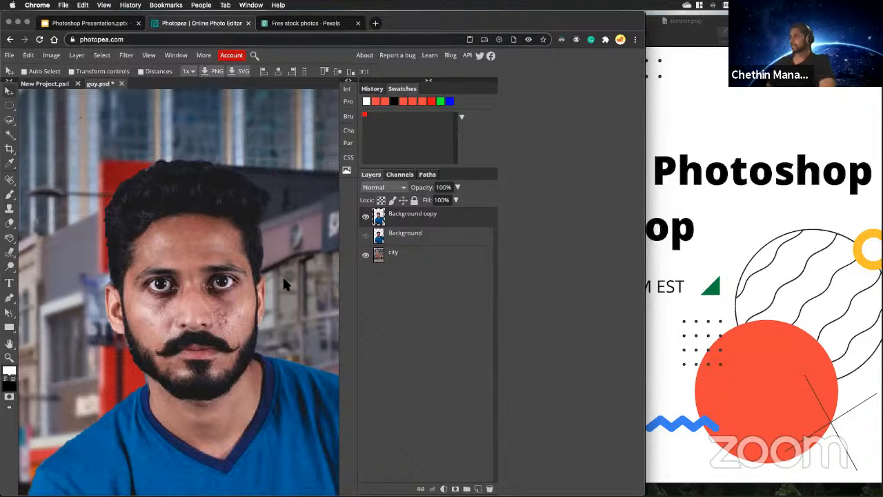
scroll(283, 278, "down", 1)
scroll(283, 278, "up", 3)
scroll(283, 276, "down", 8)
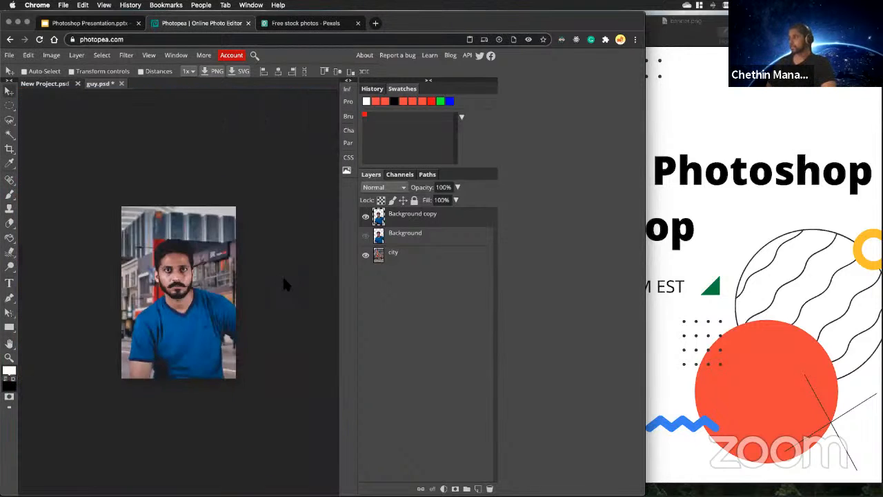
scroll(262, 275, "up", 2)
scroll(222, 264, "up", 3)
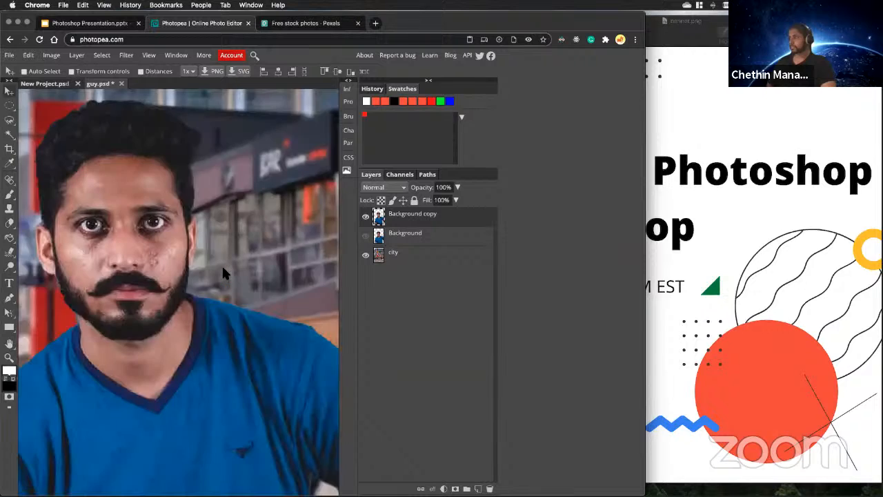
scroll(221, 264, "down", 2)
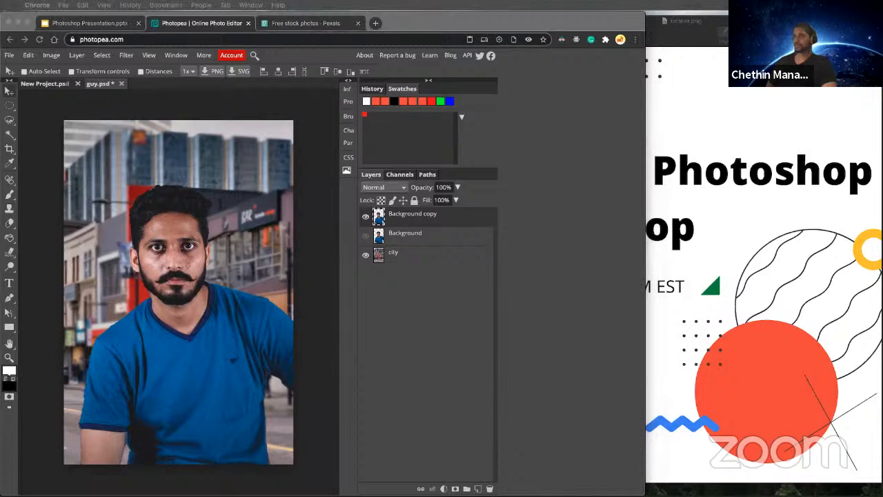
Export the composite as a PNG and open the exported guy.png in Preview, placing its window beside the canvas.
left_click(296, 211)
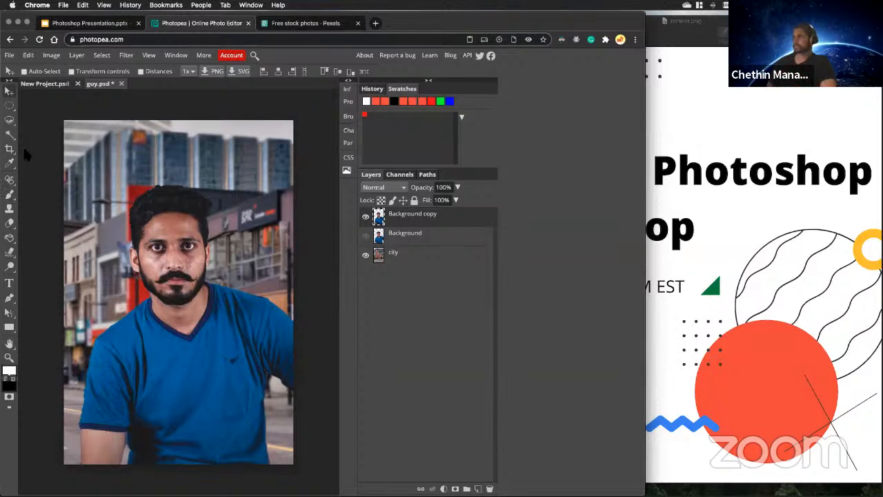
left_click(10, 57)
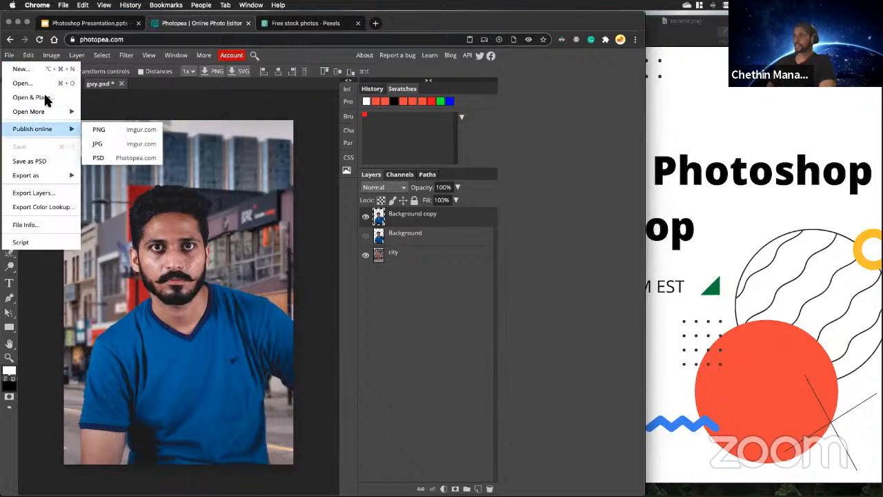
mouse_move(49, 174)
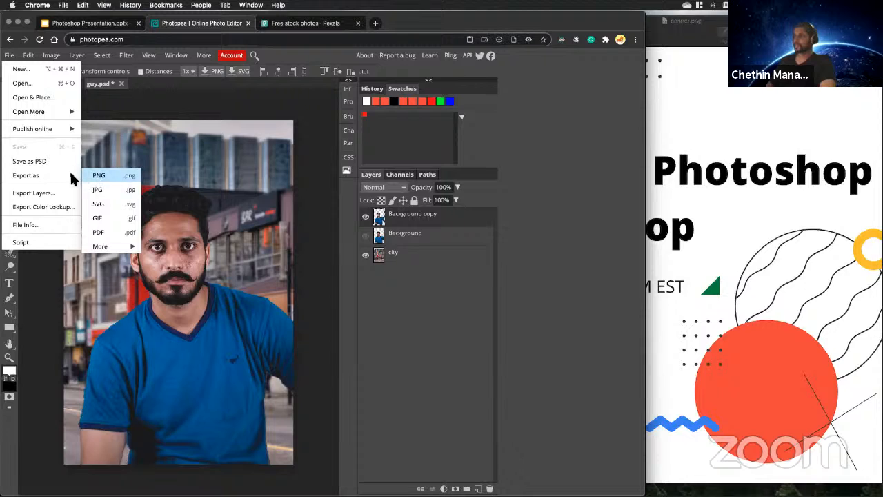
left_click(105, 178)
left_click(384, 226)
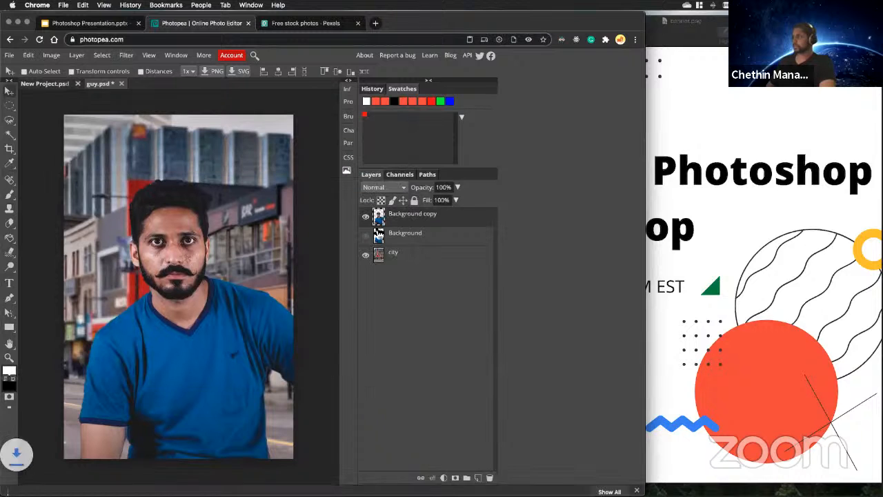
left_click(79, 483)
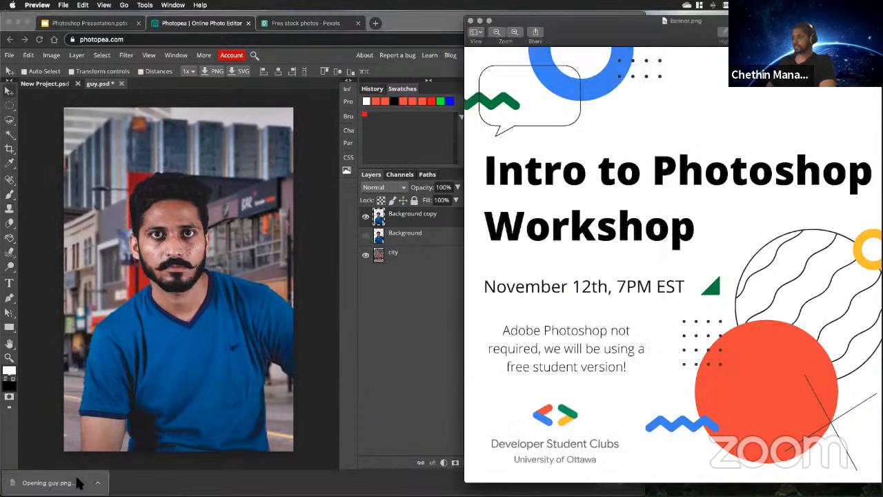
left_click_drag(53, 42, 562, 51)
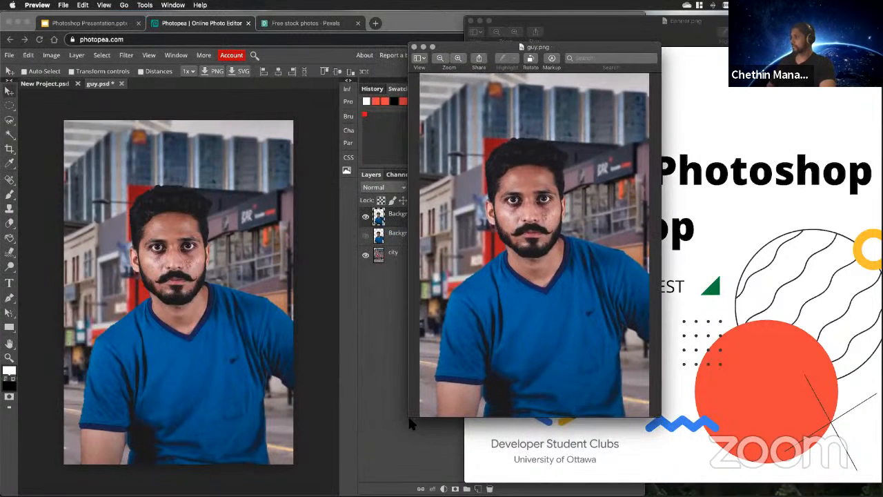
Switch to Photopea, show the Background layer instead of Background copy, and bring the guy.png window back to the front.
left_click(371, 458)
left_click(365, 235)
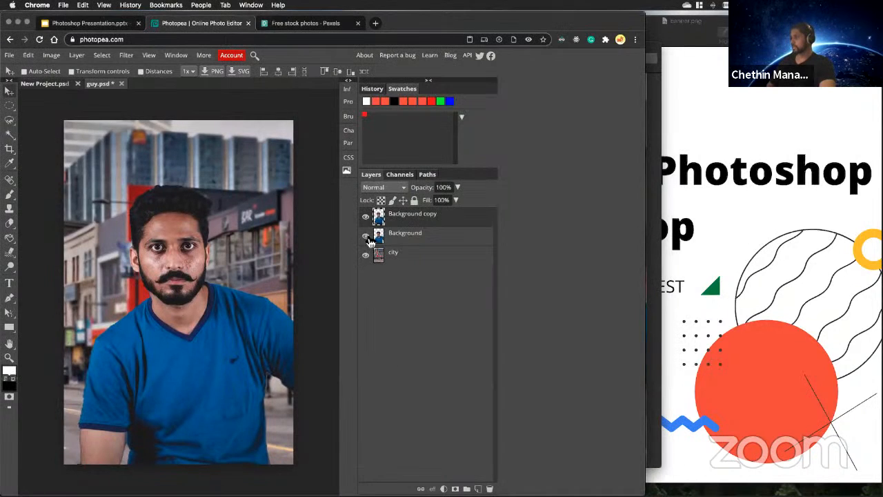
left_click(656, 206)
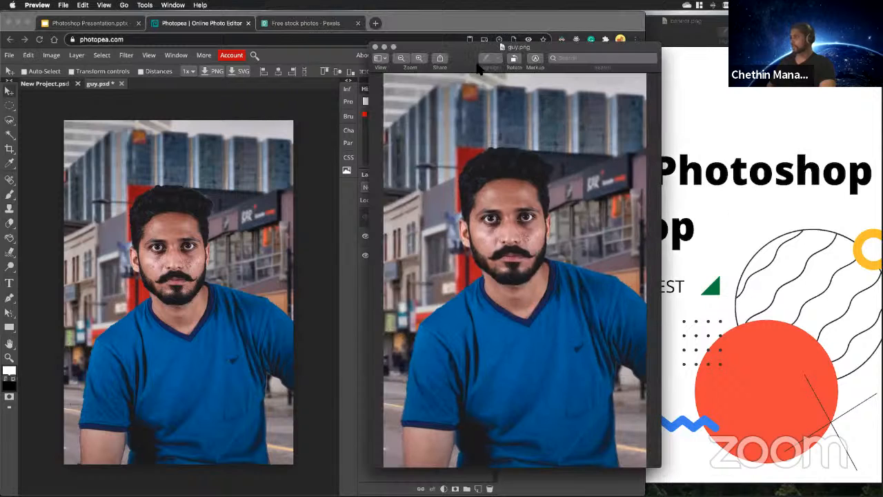
Move the guy.png window closer to the Photopea canvas and minimize the banner.png window.
left_click_drag(459, 49, 375, 55)
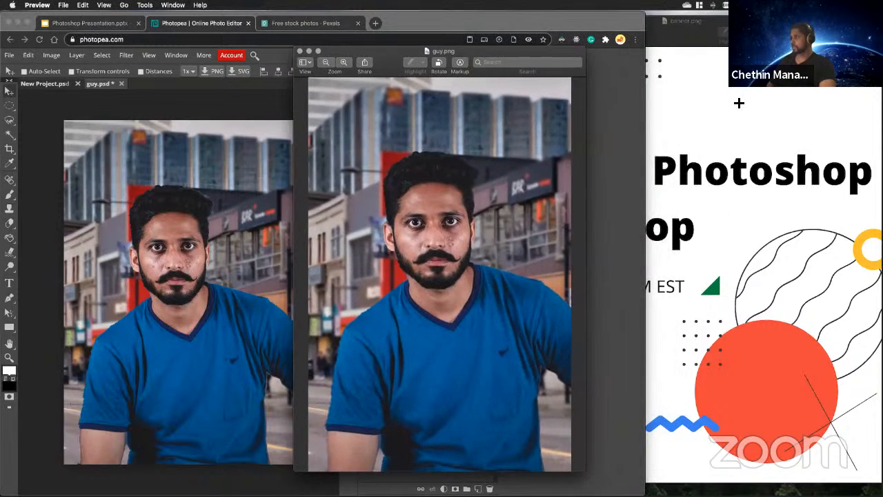
left_click(740, 103)
left_click(480, 21)
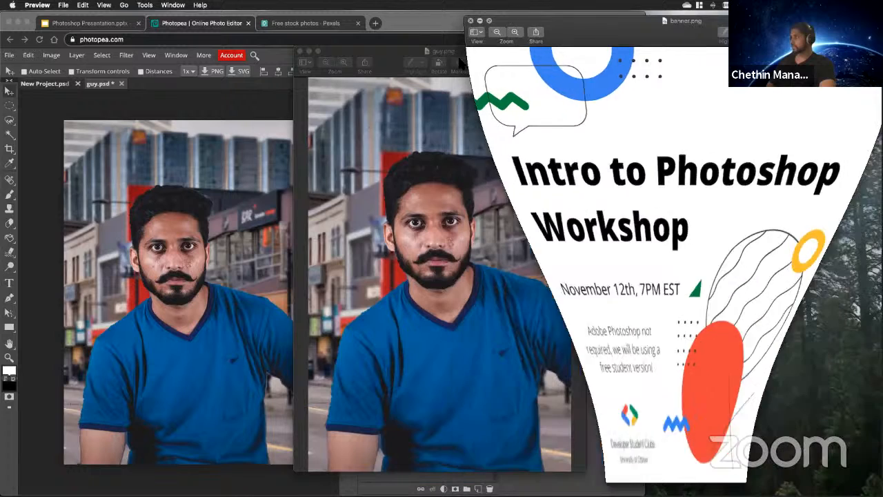
Resize and align the guy.png window so its picture sits next to the Photopea canvas at nearly the same size.
mouse_move(398, 65)
left_mouse_down()
mouse_move(694, 45)
mouse_move(582, 59)
mouse_move(384, 60)
left_mouse_up()
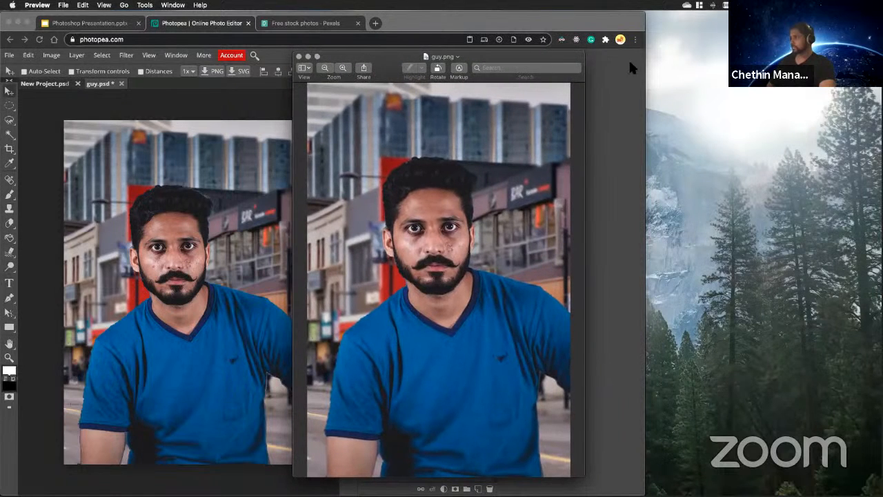
left_click_drag(583, 55, 561, 99)
left_click_drag(435, 100, 436, 95)
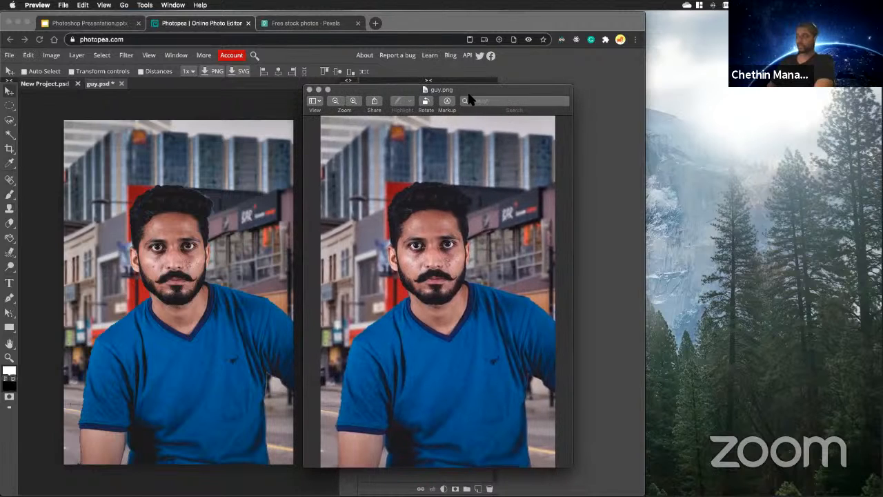
mouse_move(574, 86)
left_mouse_down()
mouse_move(592, 59)
mouse_move(576, 81)
mouse_move(546, 88)
mouse_move(576, 82)
left_mouse_up()
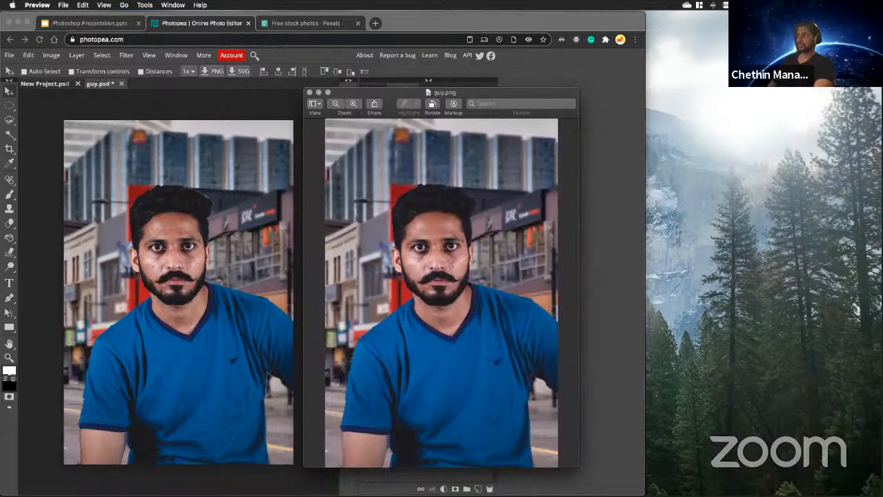